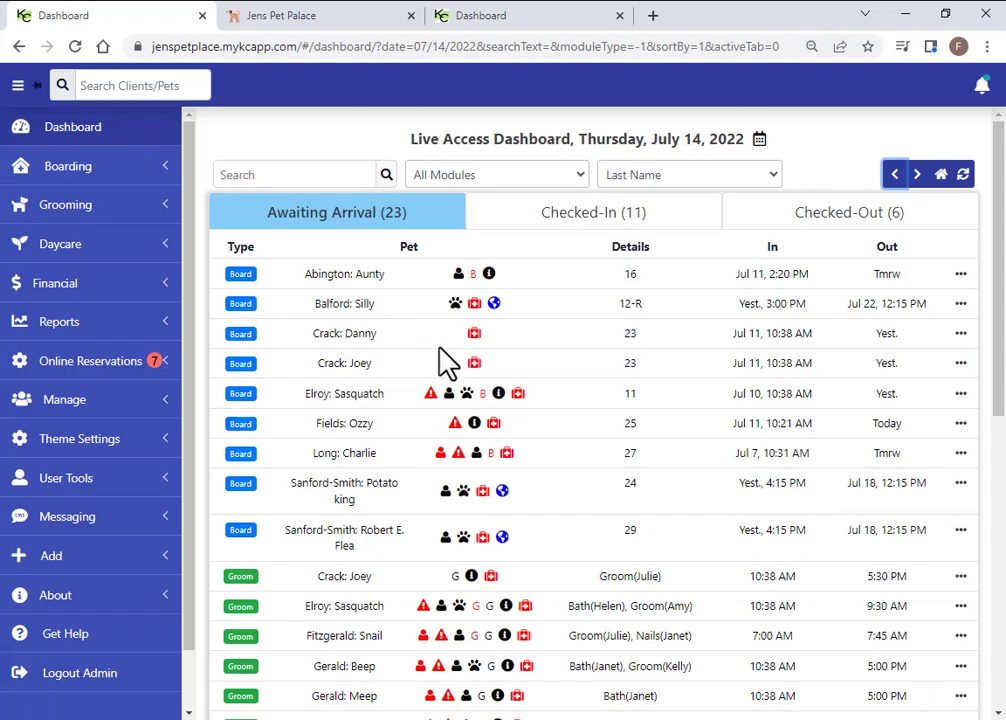
# Check the dashboard's checked-in and checked-out pets, then return to pets awaiting arrival
pyautogui.scroll(-1, 445, 357)
pyautogui.scroll(-4, 449, 357)
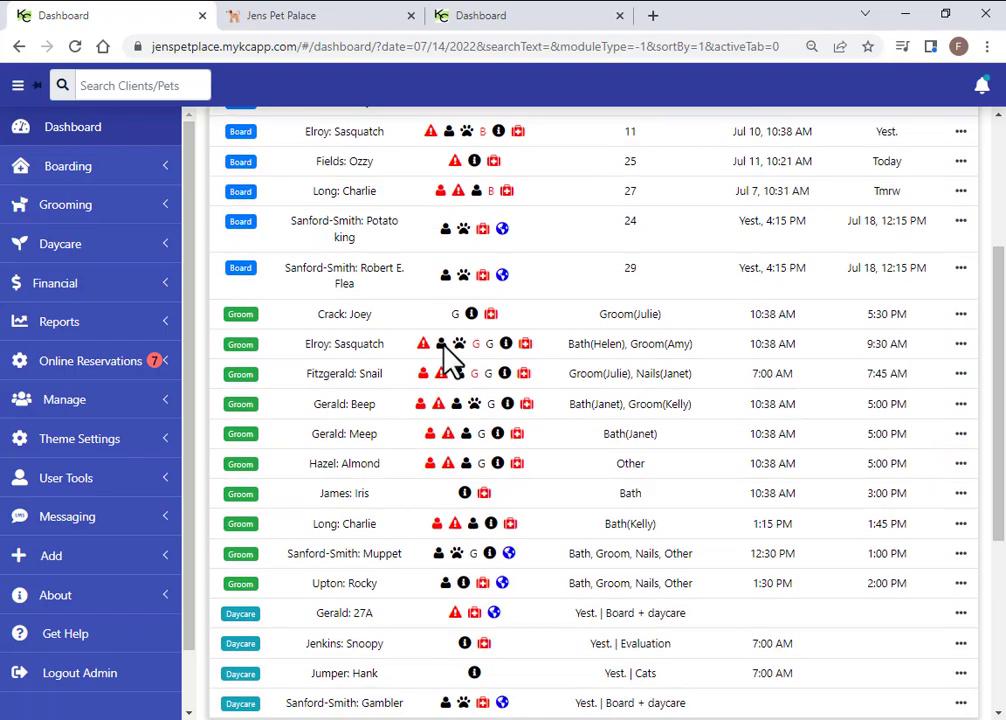
pyautogui.scroll(5, 340, 355)
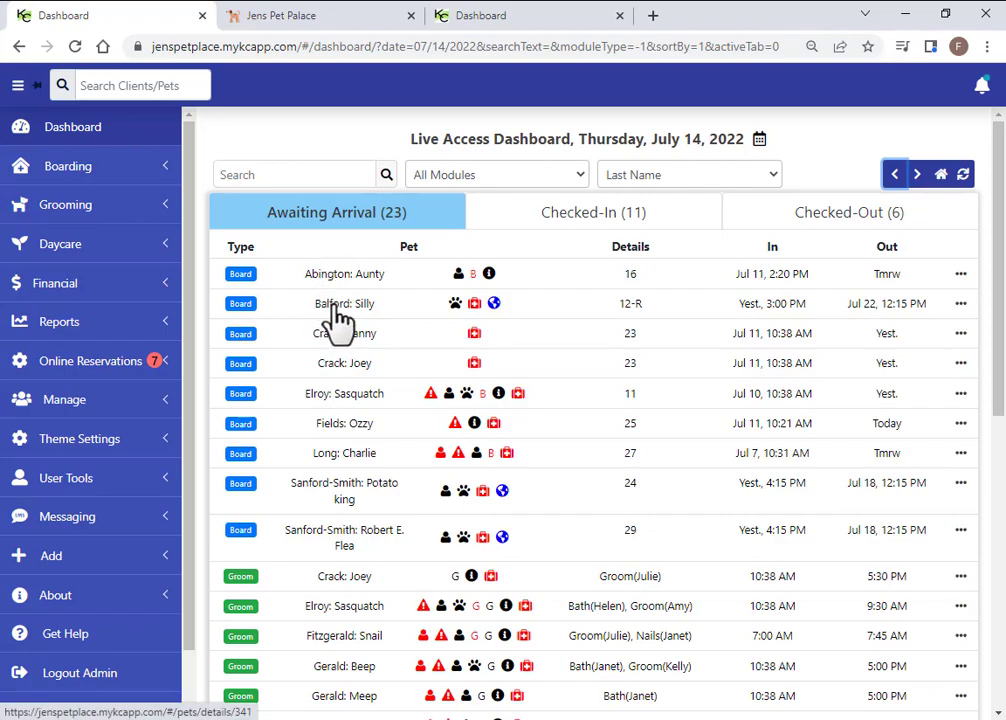
pyautogui.click(563, 230)
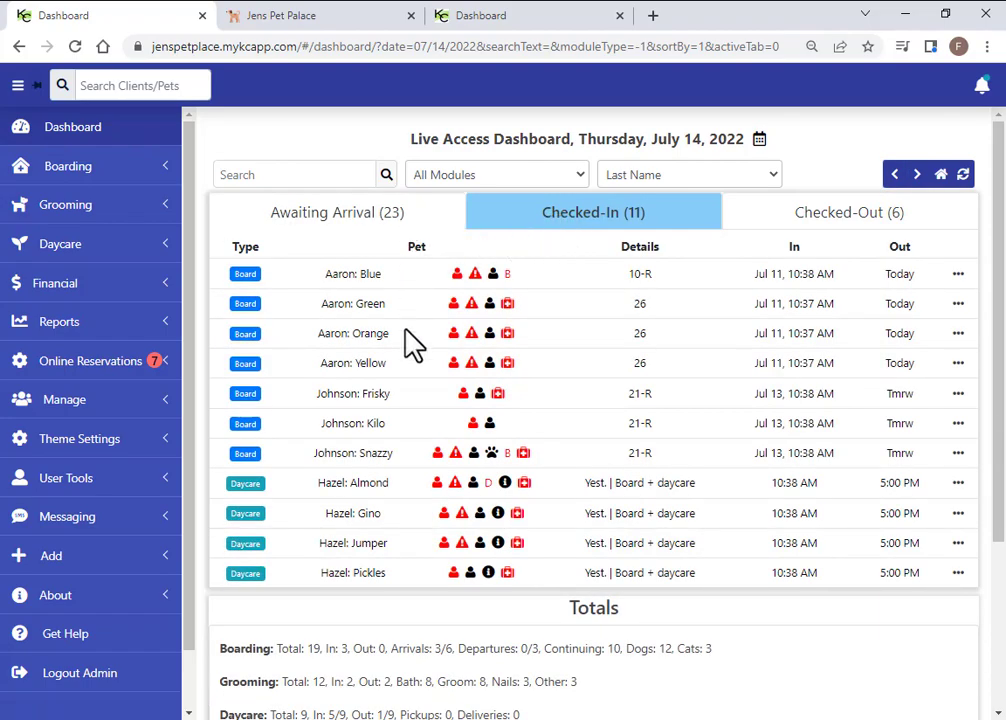
pyautogui.click(824, 228)
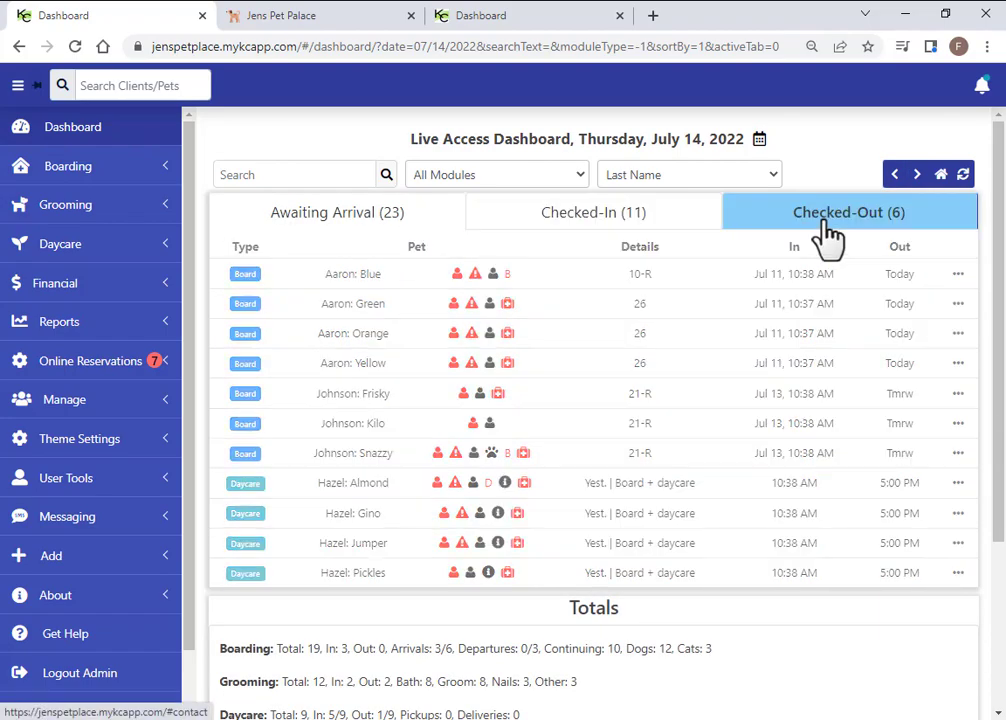
pyautogui.click(354, 220)
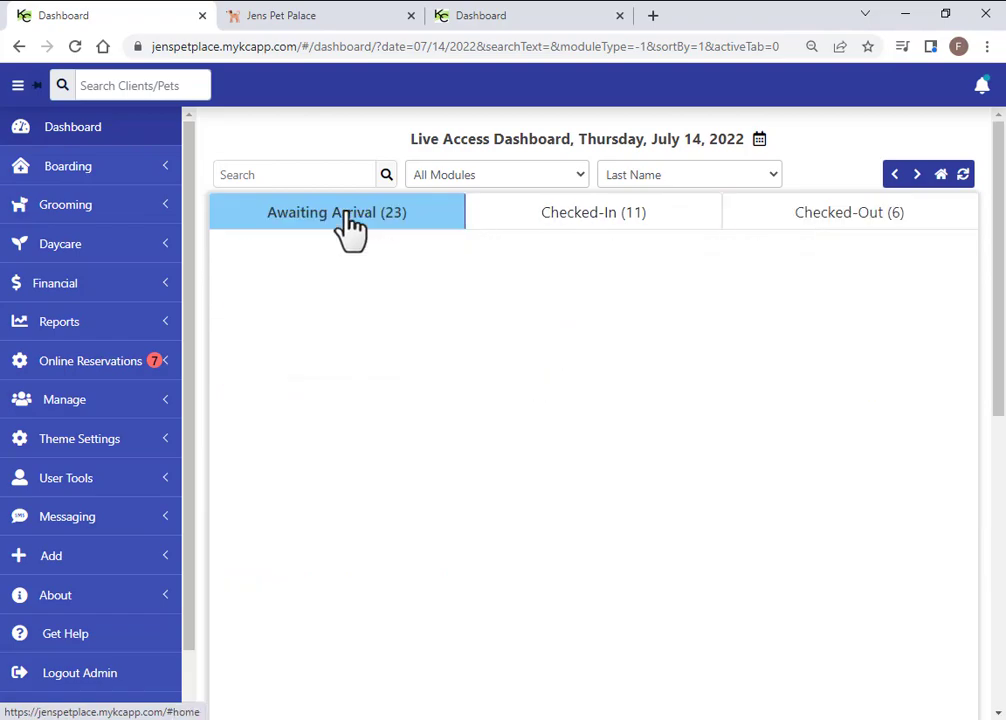
# Open Aunty's boarding appointment via View Appointment from the awaiting-arrivals list
pyautogui.moveTo(460, 280)
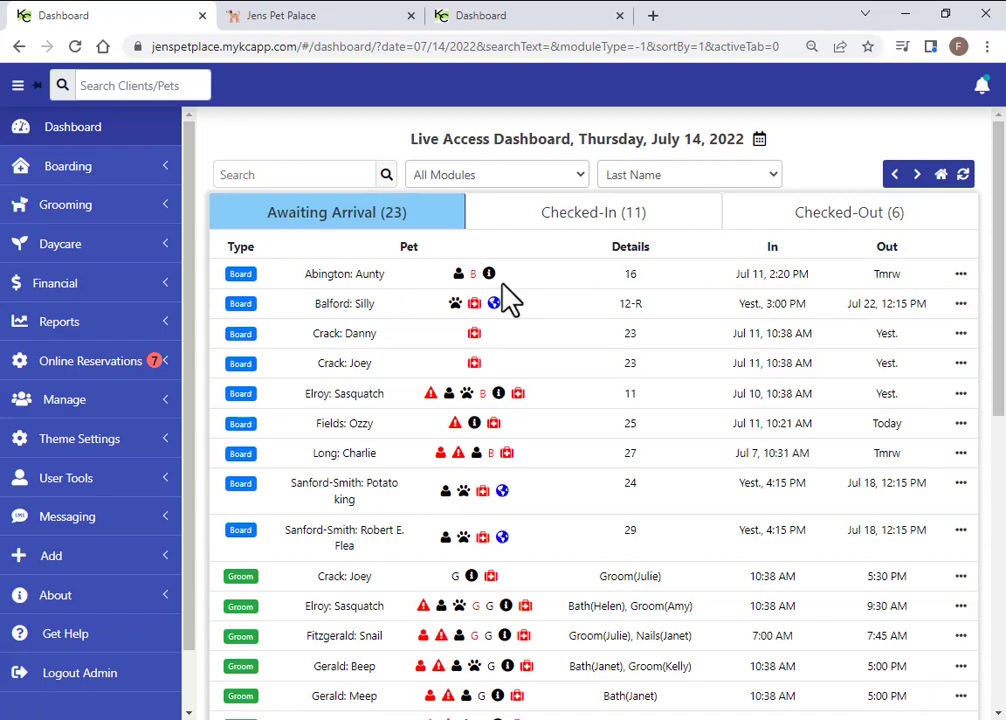
pyautogui.moveTo(477, 336)
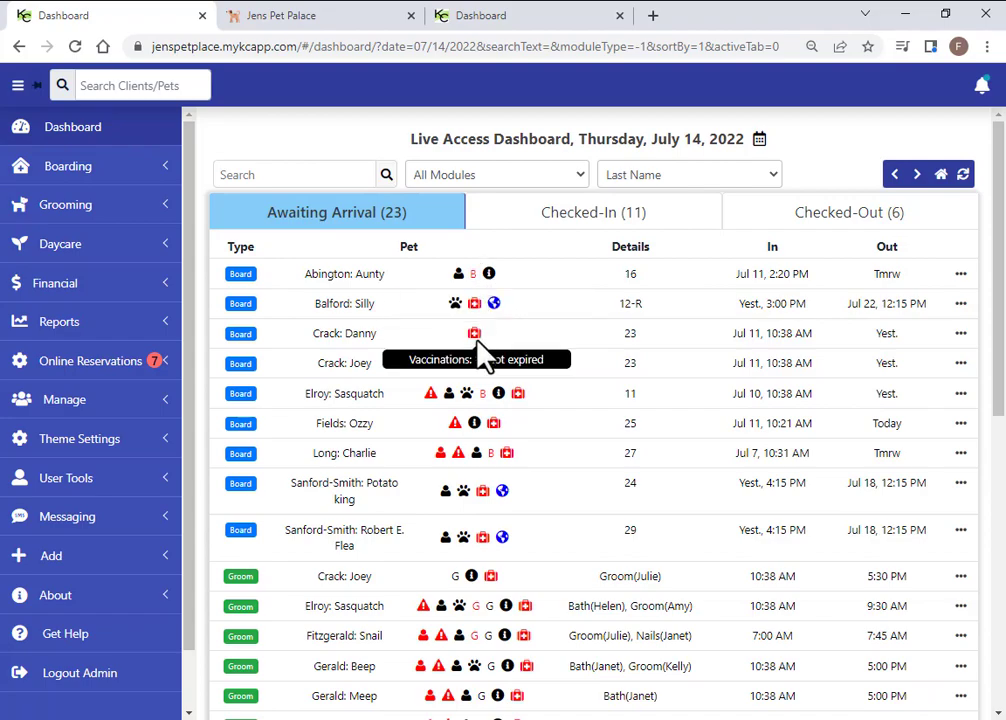
pyautogui.moveTo(466, 393)
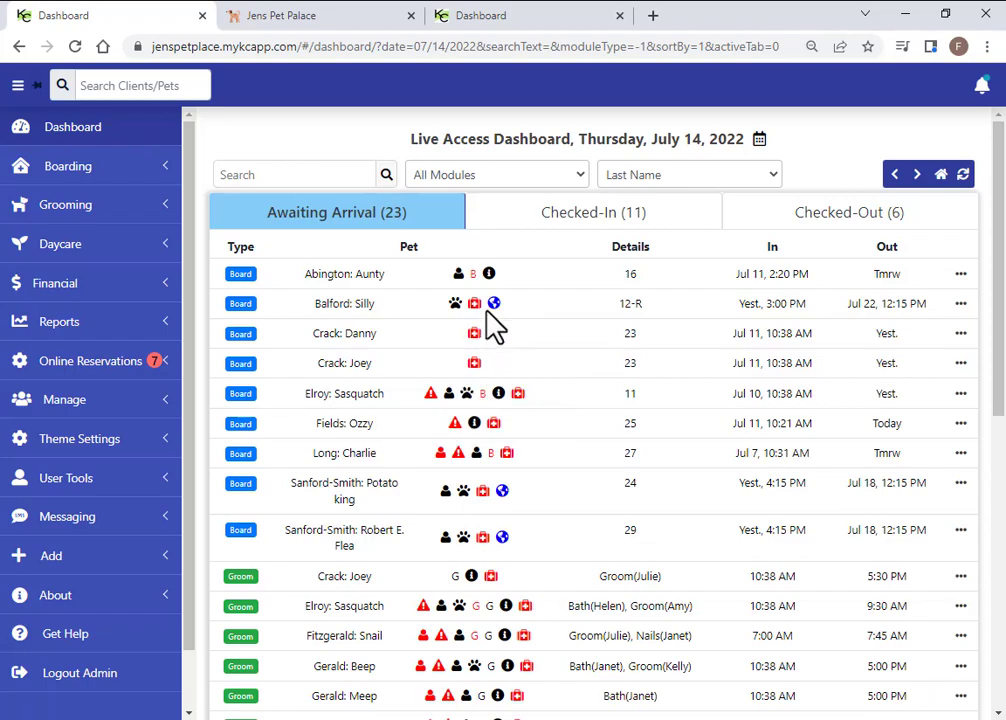
pyautogui.moveTo(494, 305)
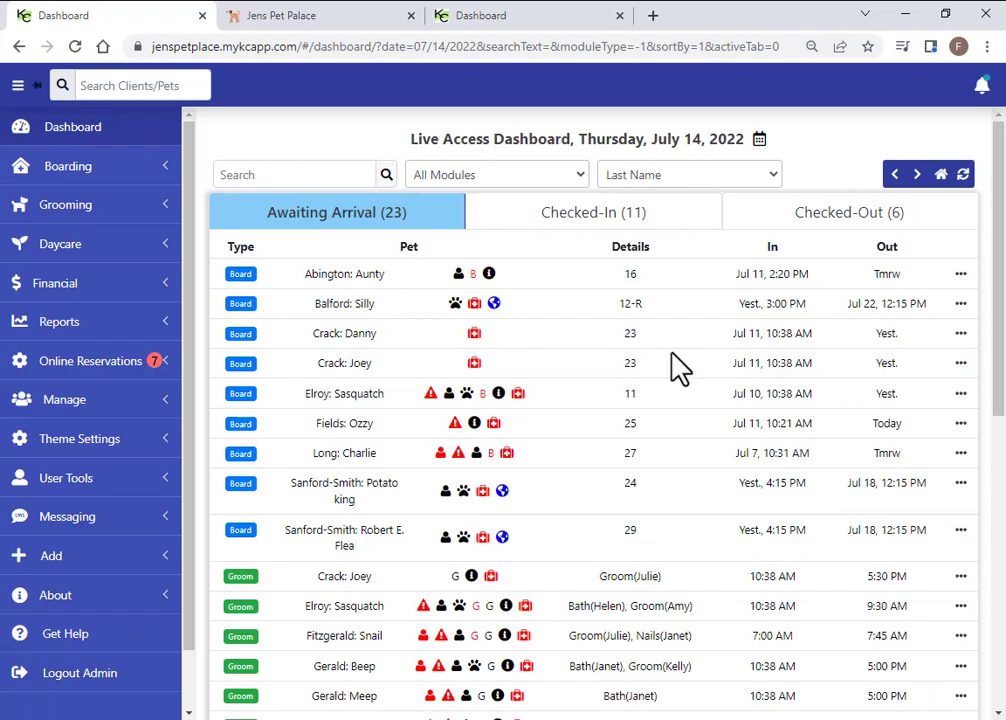
pyautogui.click(961, 276)
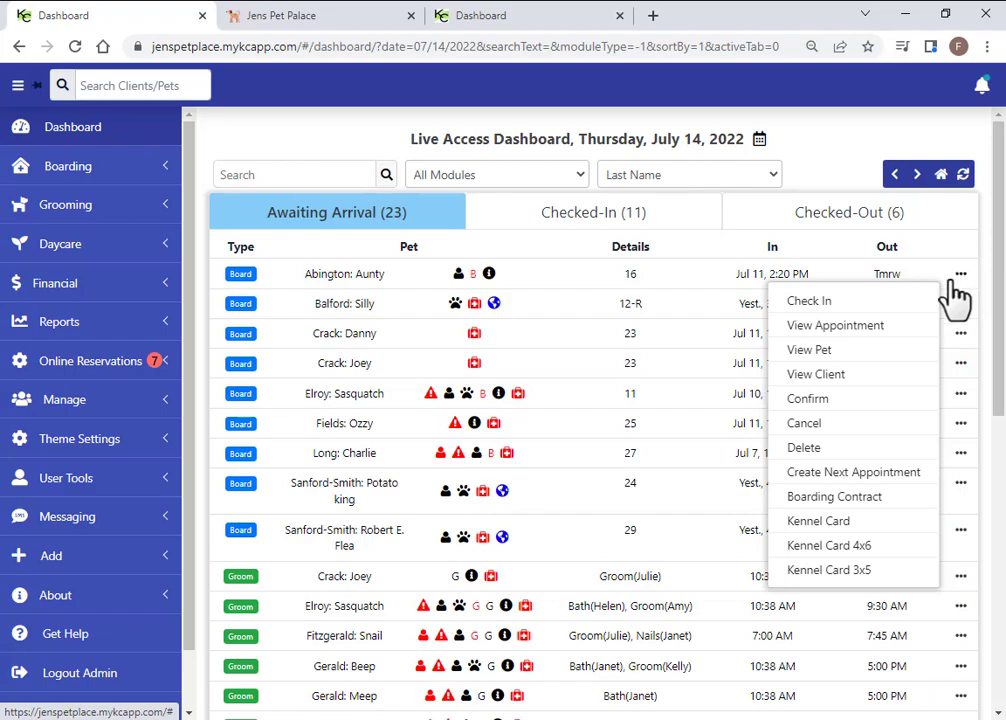
pyautogui.click(847, 336)
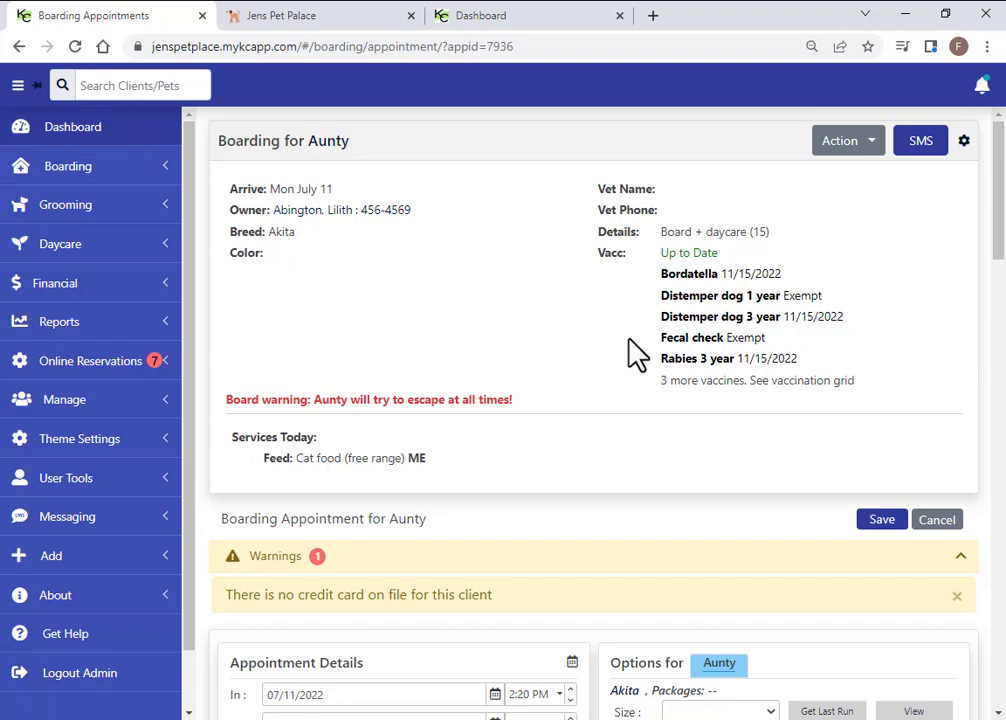
# Scroll through the appointment and check the available runs, leaving the run on Mixed
pyautogui.scroll(-1, 610, 360)
pyautogui.scroll(-1, 385, 490)
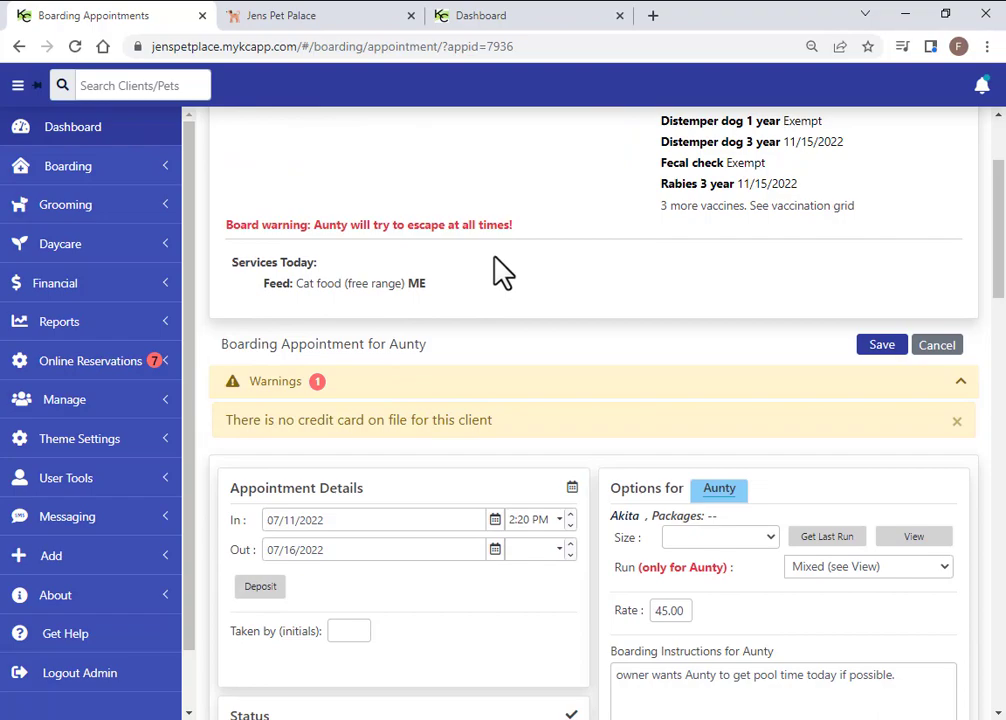
pyautogui.scroll(-1, 379, 404)
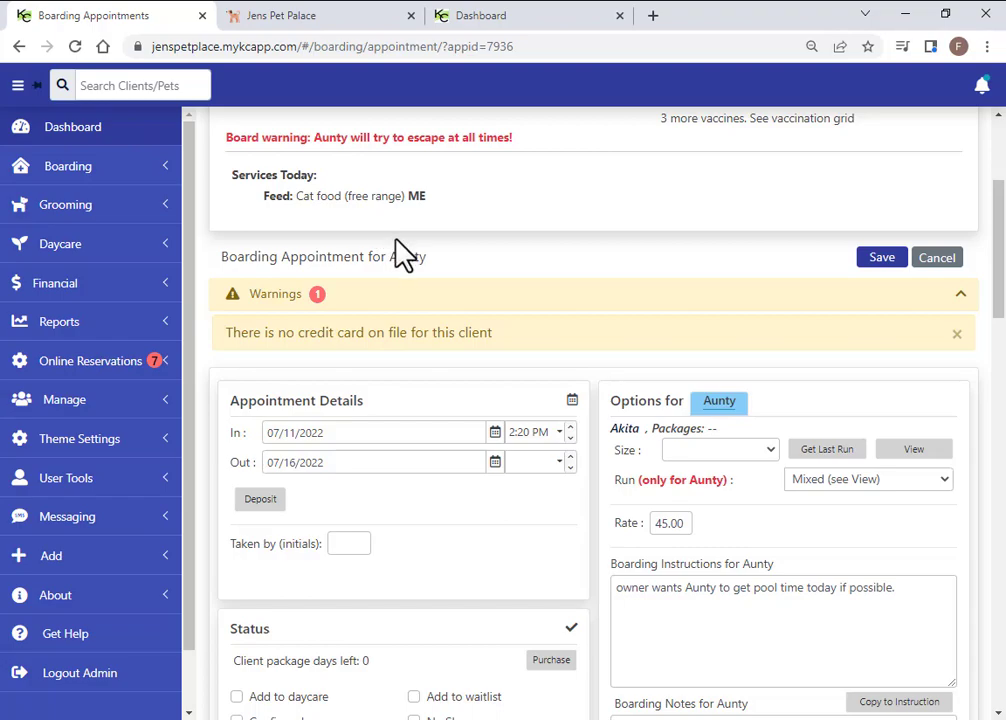
pyautogui.scroll(-1, 398, 300)
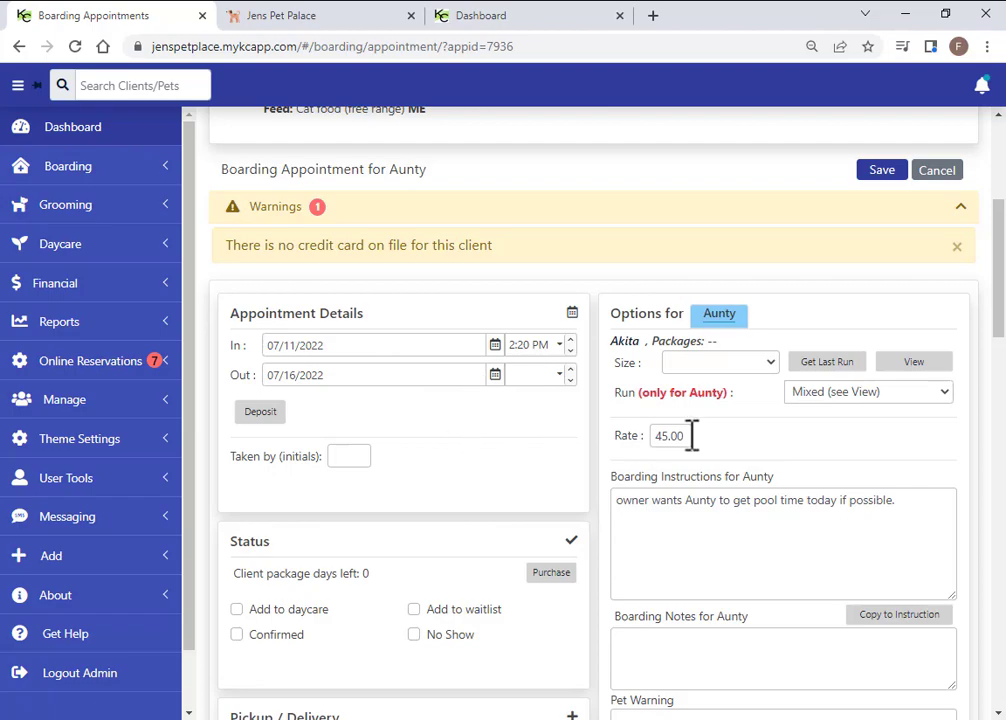
pyautogui.click(944, 393)
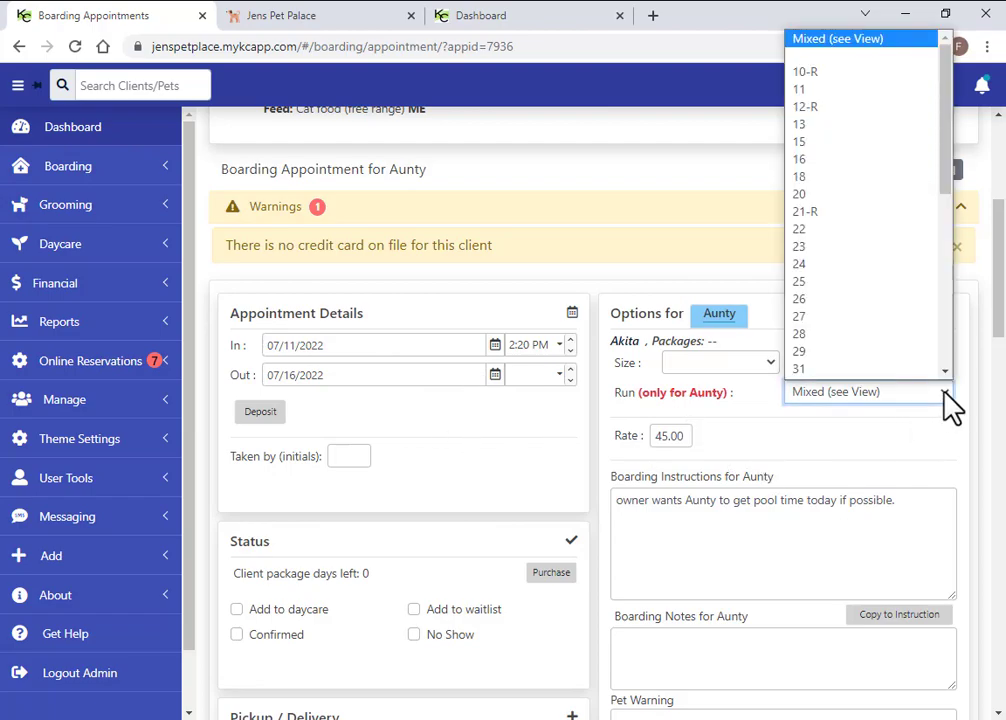
pyautogui.click(945, 393)
# Review Aunty's vaccinations, escape warning and cat food feeding services, then return to the top
pyautogui.scroll(-3, 566, 427)
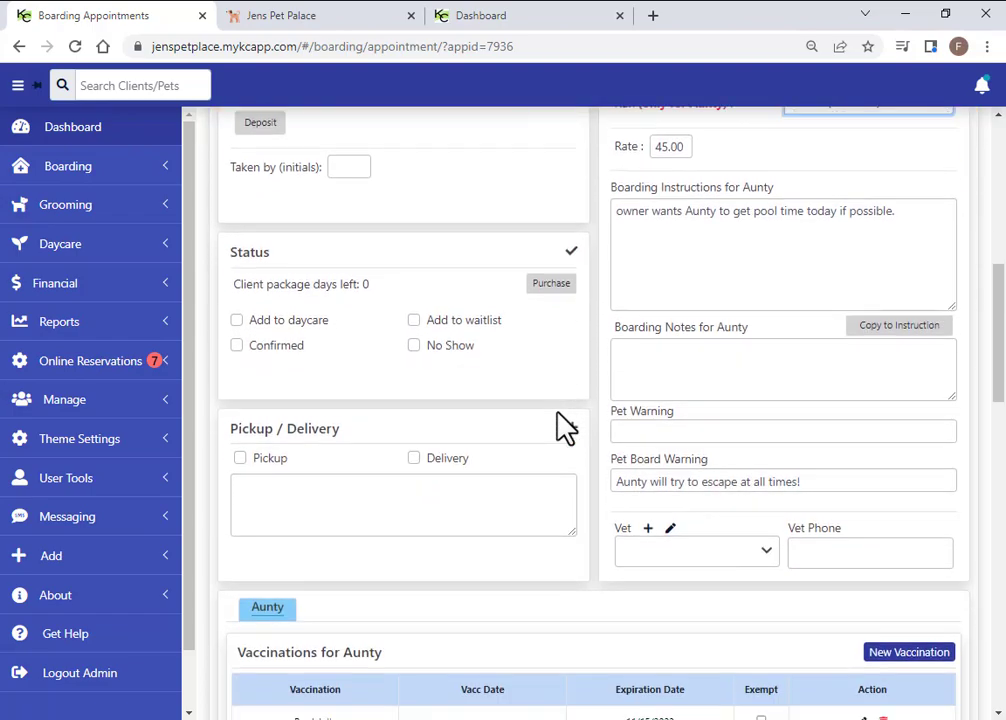
pyautogui.scroll(-2, 566, 427)
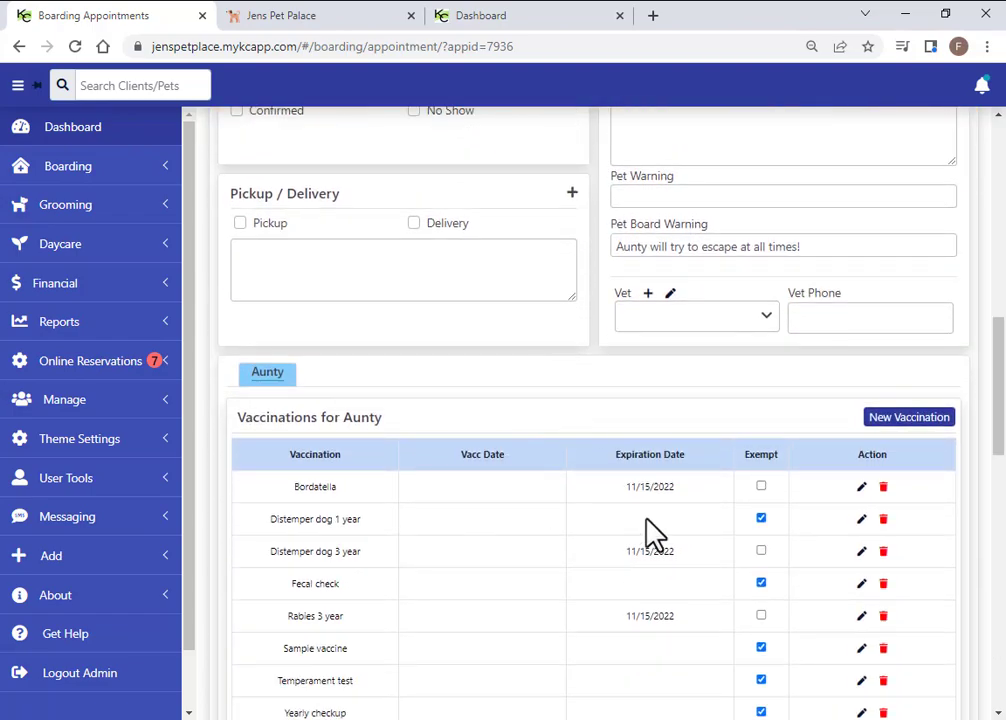
pyautogui.scroll(-2, 532, 449)
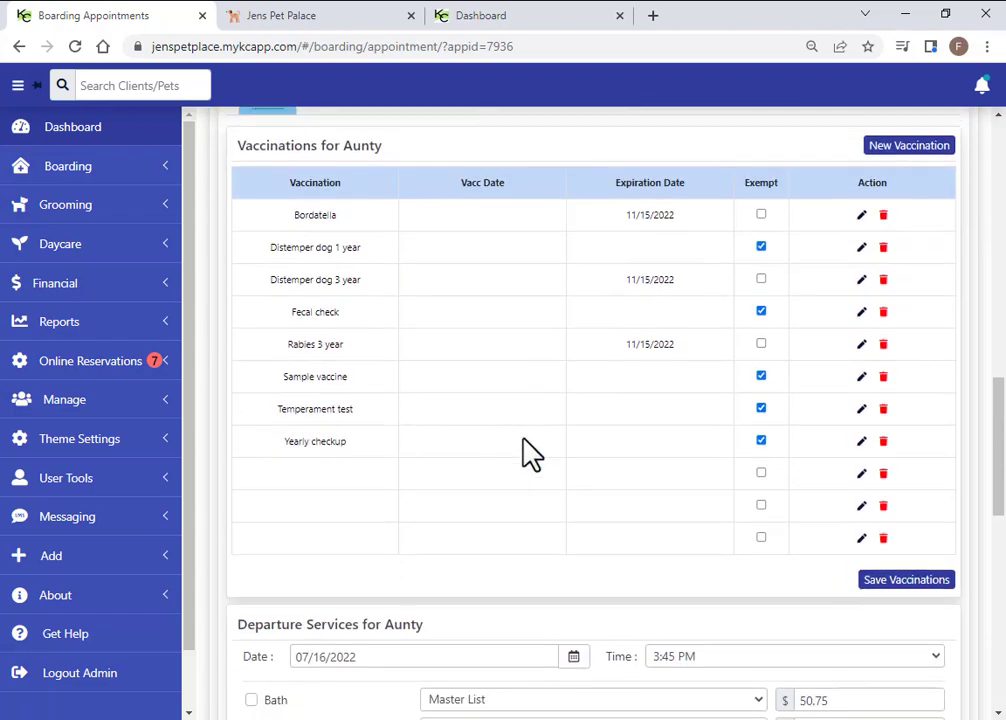
pyautogui.scroll(-2, 531, 452)
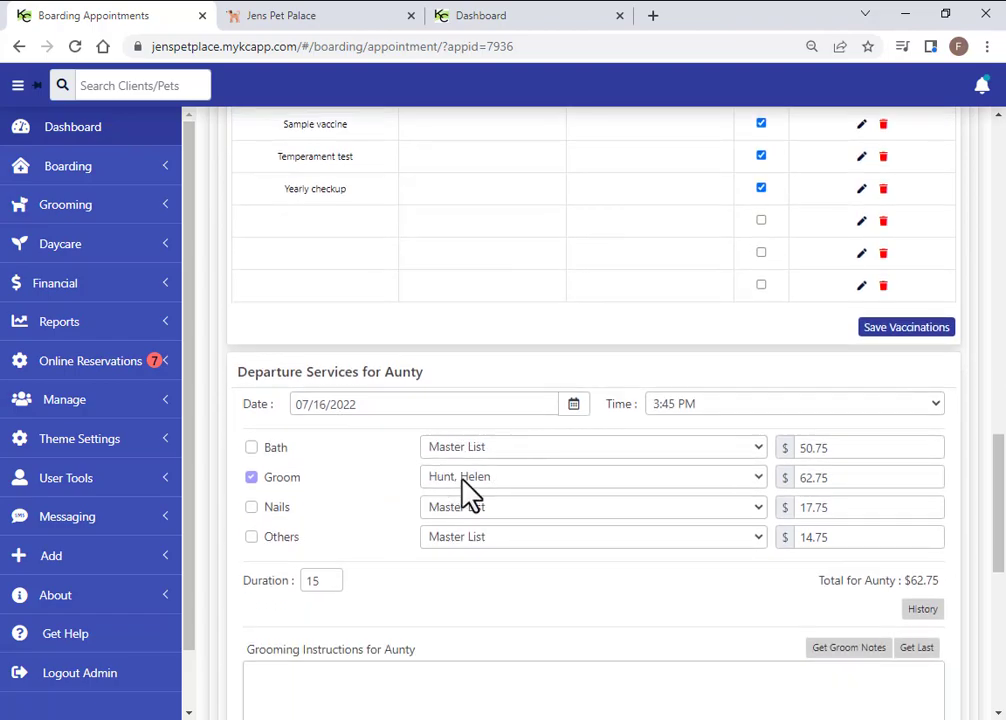
pyautogui.scroll(-1, 545, 470)
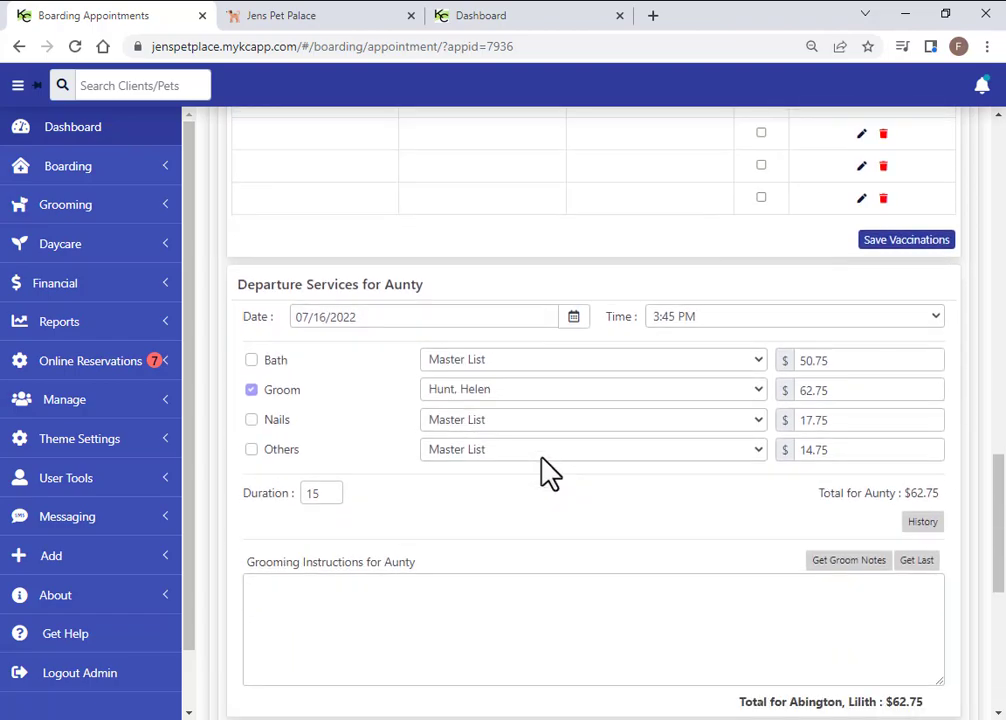
pyautogui.scroll(-1, 545, 470)
pyautogui.scroll(-1, 410, 530)
pyautogui.scroll(-4, 410, 530)
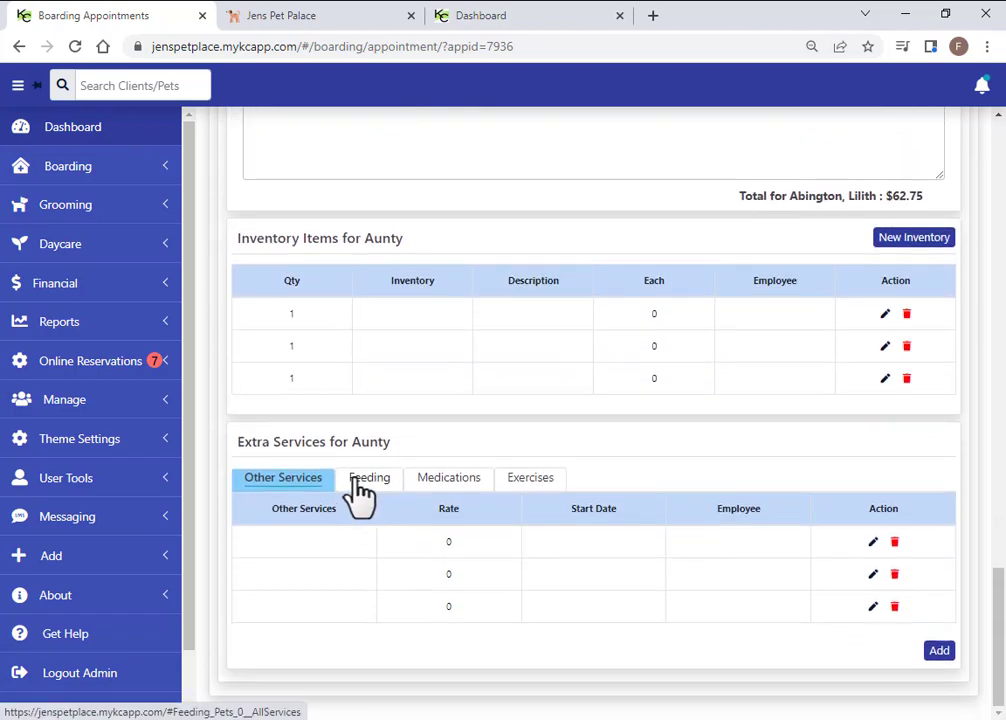
pyautogui.click(366, 479)
pyautogui.moveTo(998, 592); pyautogui.dragTo(1000, 140)
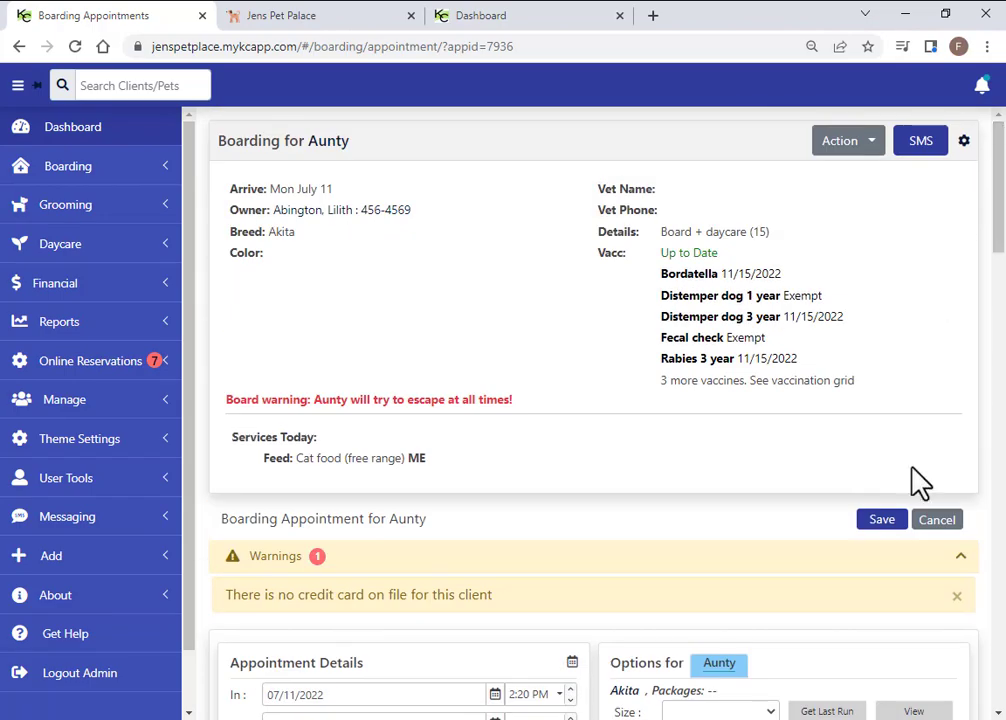
# Close the appointment without saving and open Aunty's pet details instead
pyautogui.click(935, 517)
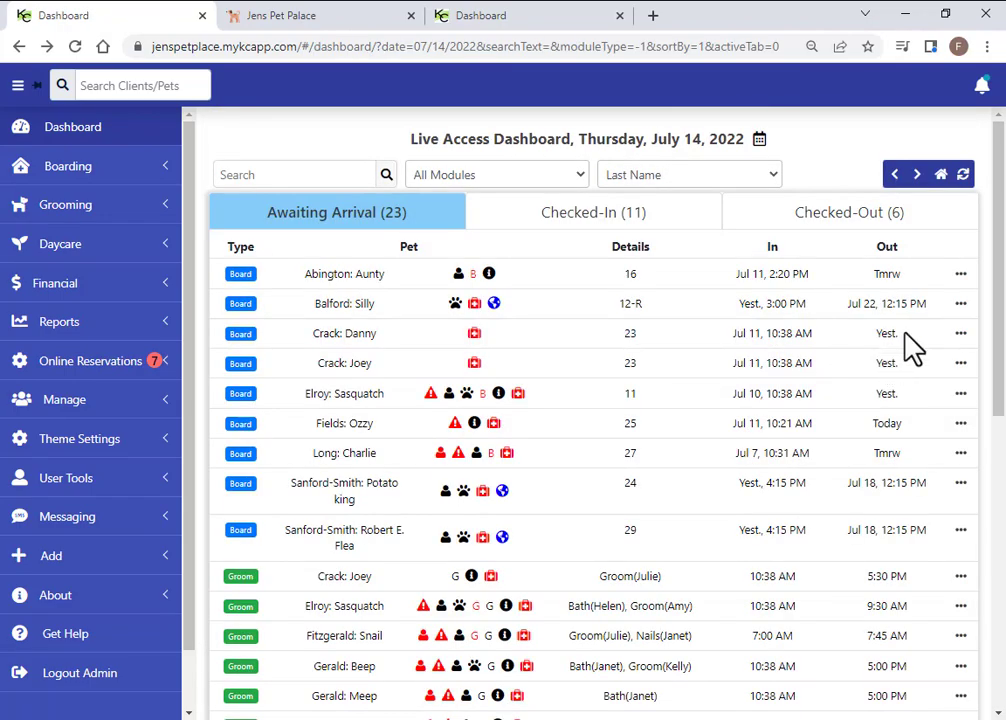
pyautogui.click(960, 275)
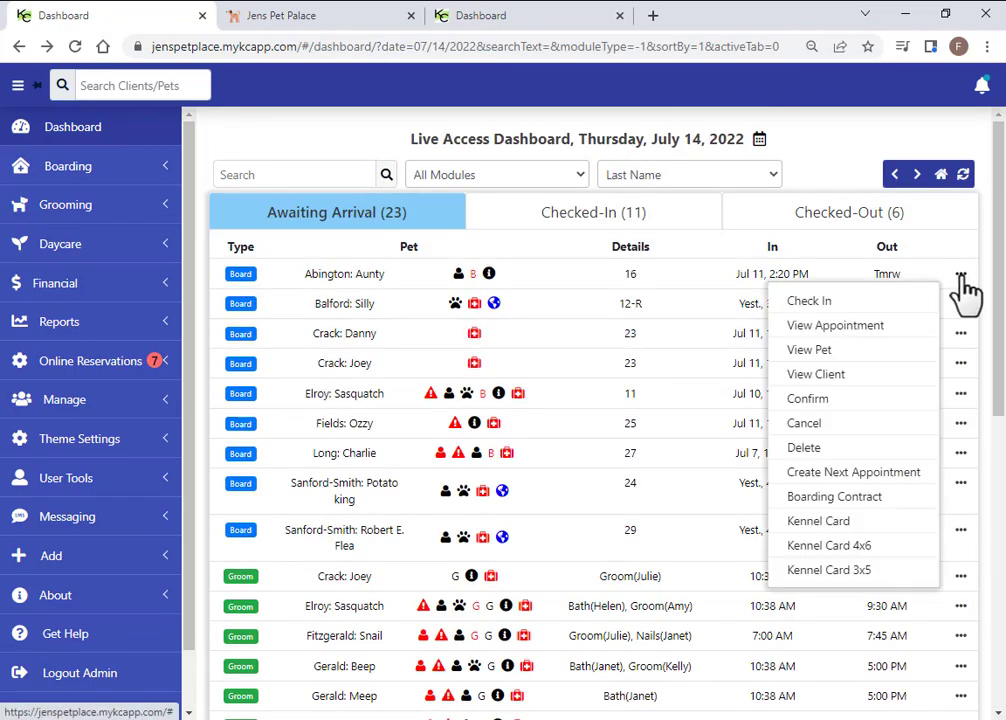
pyautogui.click(812, 352)
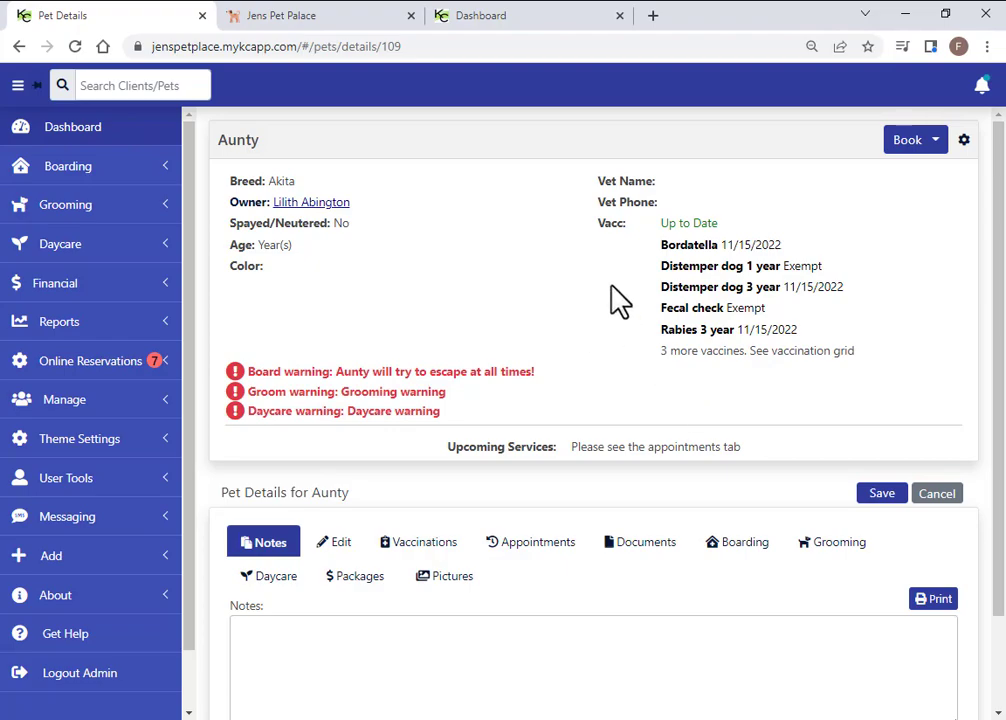
pyautogui.scroll(-2, 398, 405)
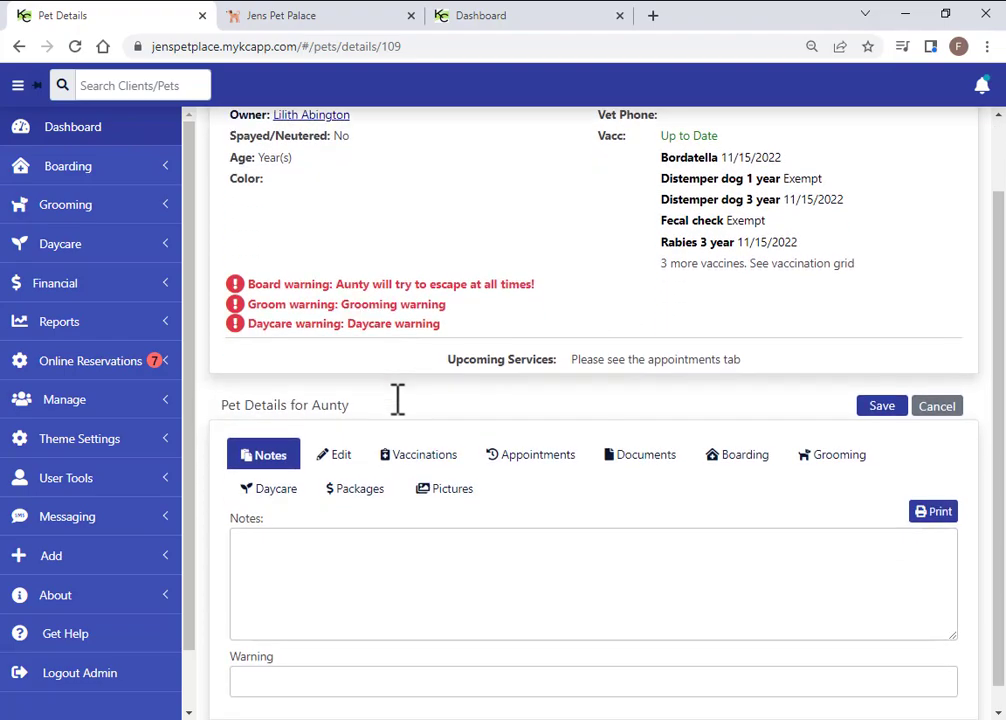
# Look over Aunty's basic information, vaccination records, and boarding notes and default items
pyautogui.click(340, 458)
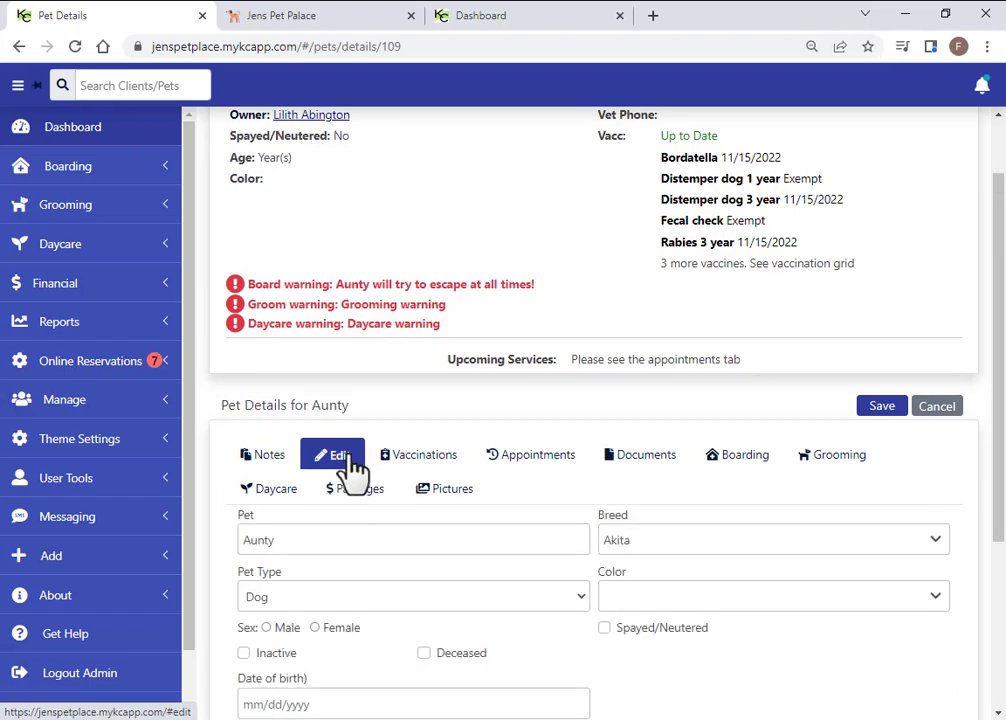
pyautogui.scroll(-4, 346, 470)
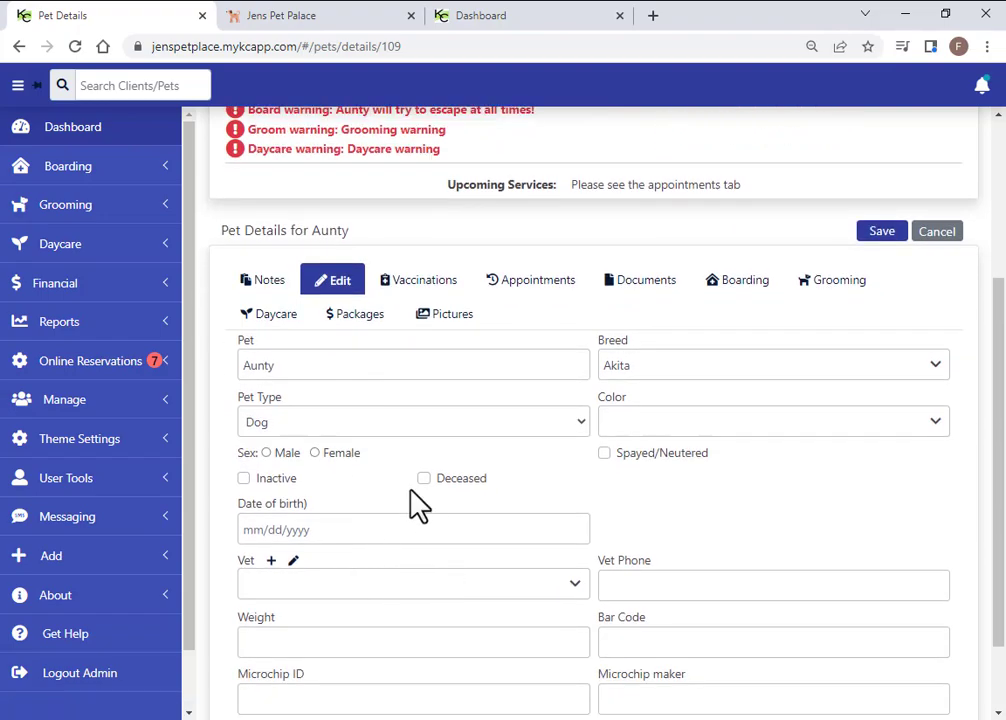
pyautogui.scroll(4, 410, 490)
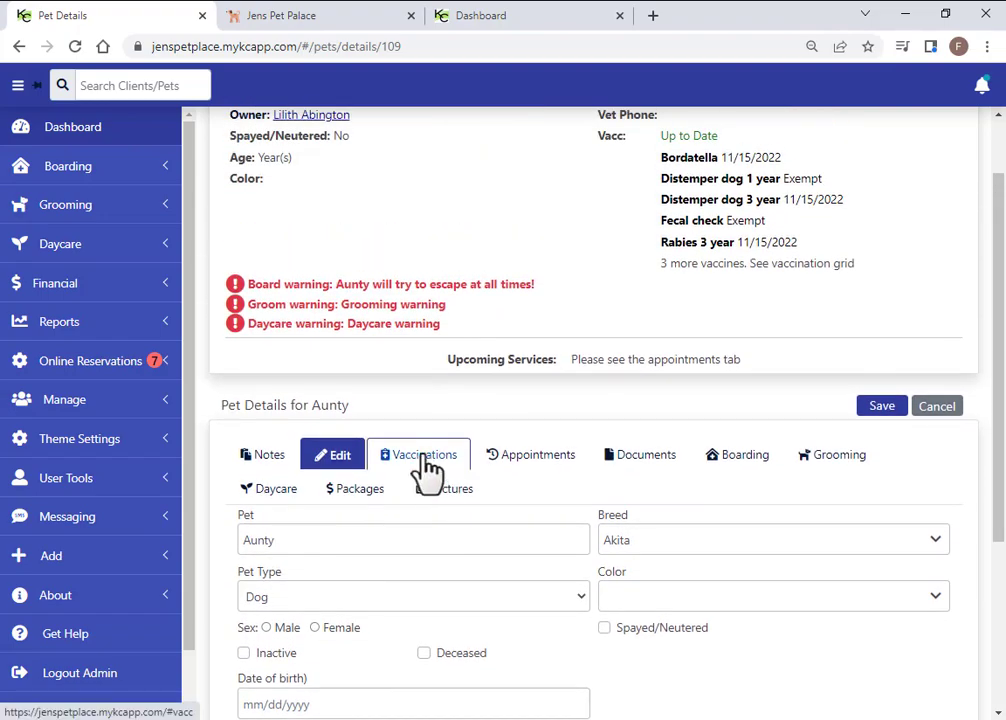
pyautogui.click(428, 470)
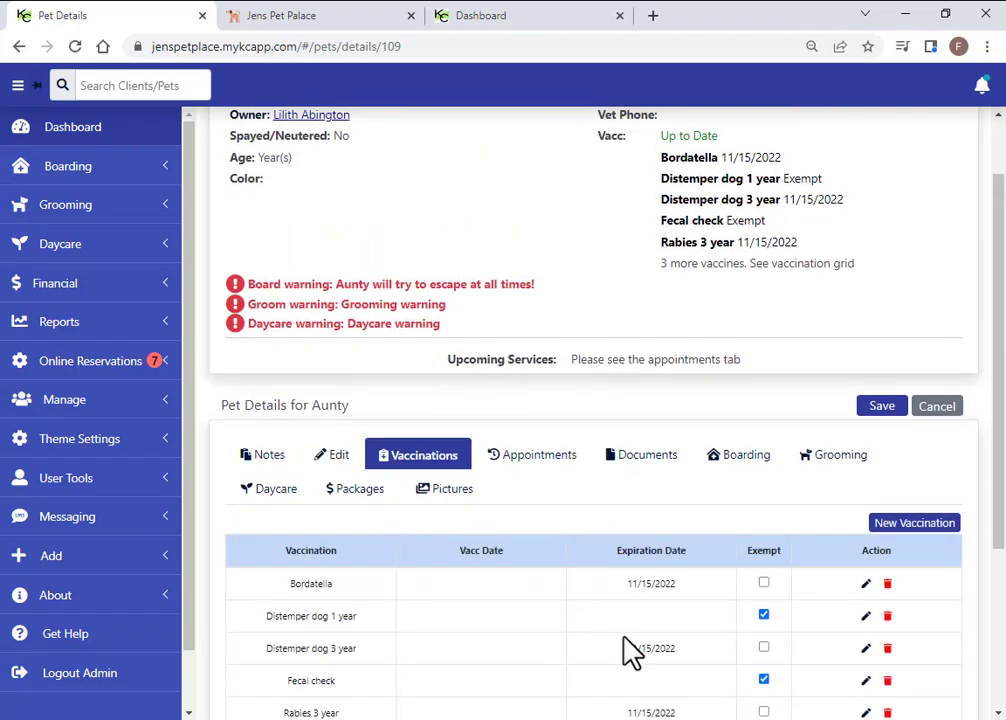
pyautogui.click(748, 468)
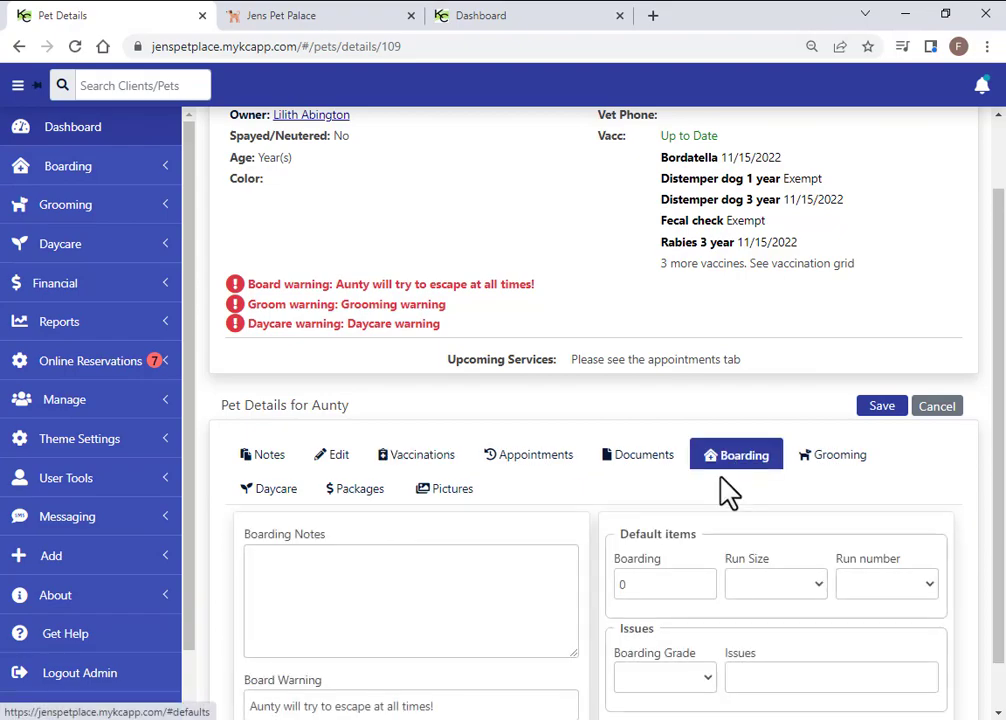
pyautogui.scroll(-1, 474, 556)
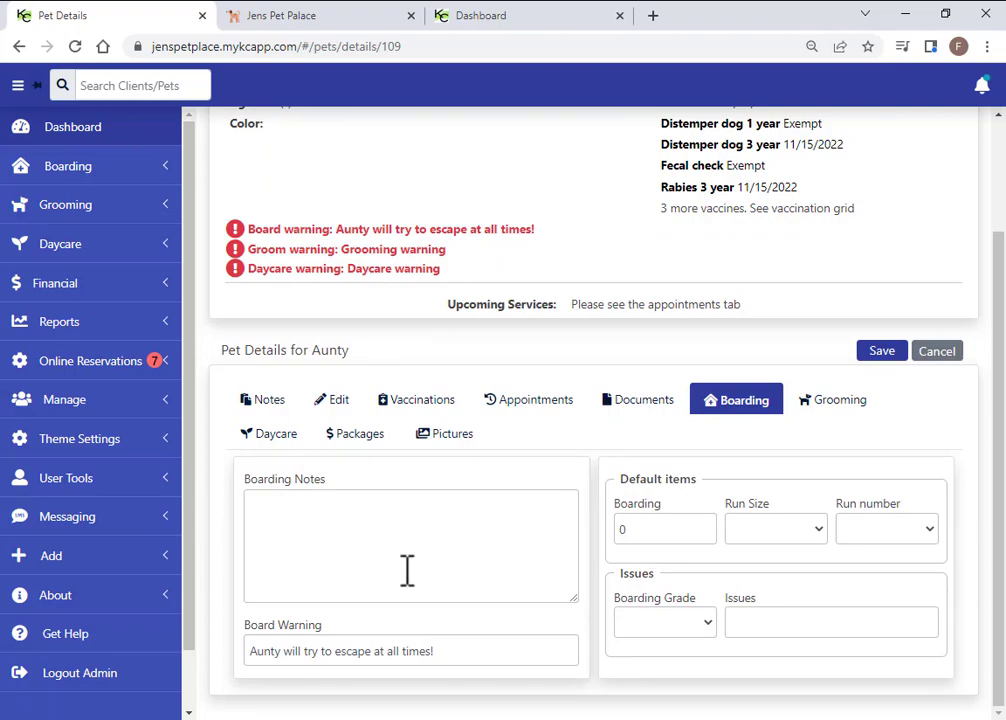
# Check Aunty's appointment history, including the 07/16/2022 grooming, then return to the dashboard
pyautogui.click(530, 410)
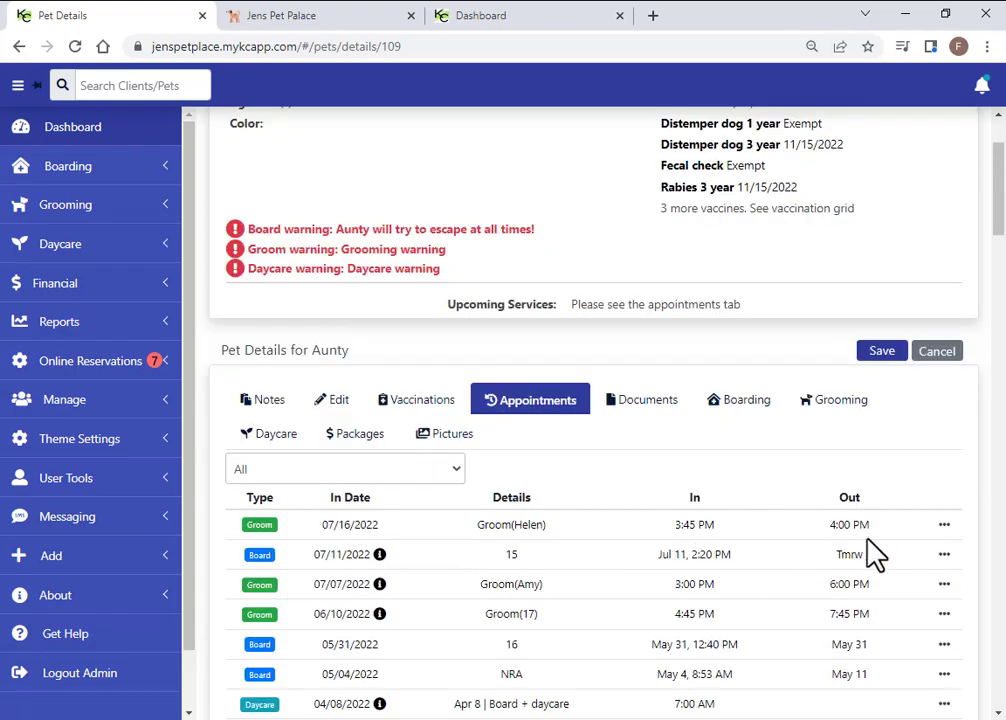
pyautogui.click(944, 526)
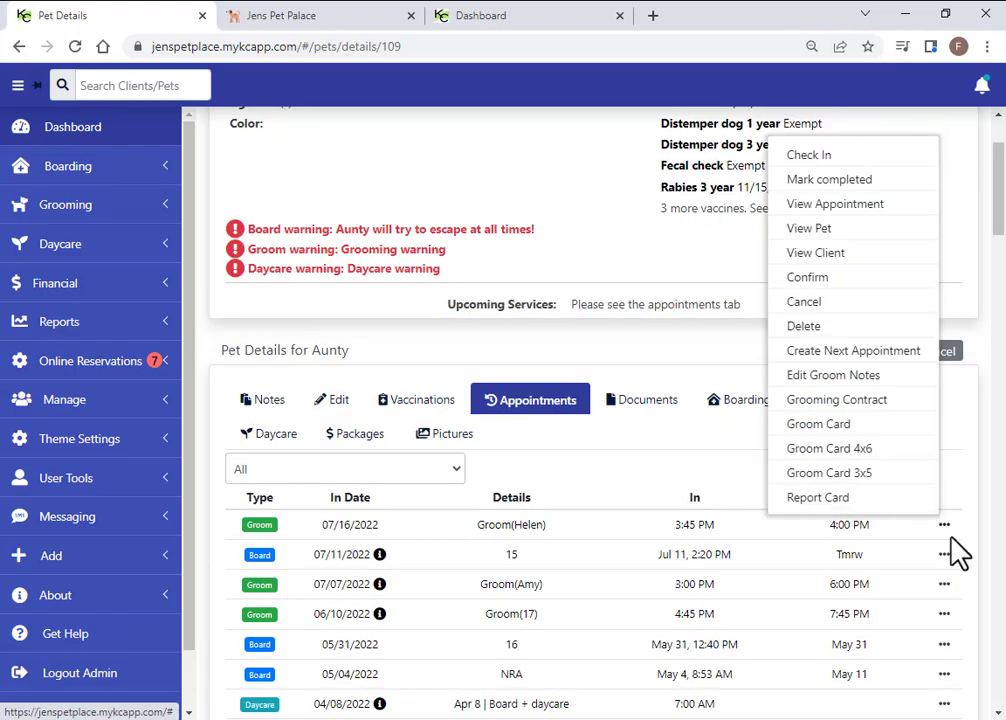
pyautogui.click(585, 485)
pyautogui.scroll(3, 588, 487)
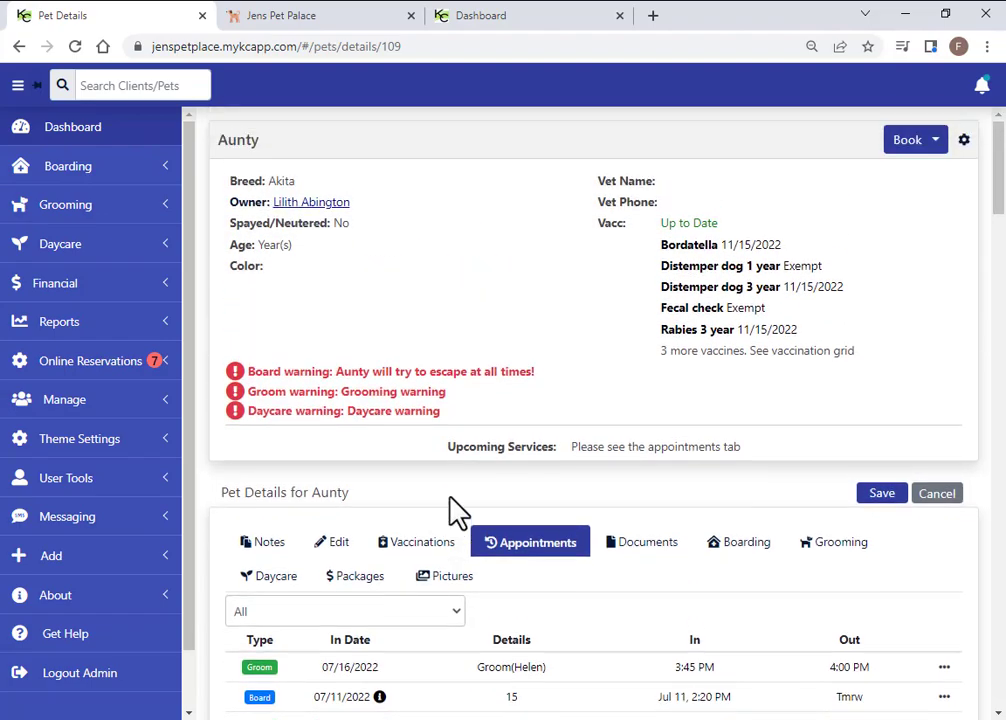
pyautogui.click(939, 496)
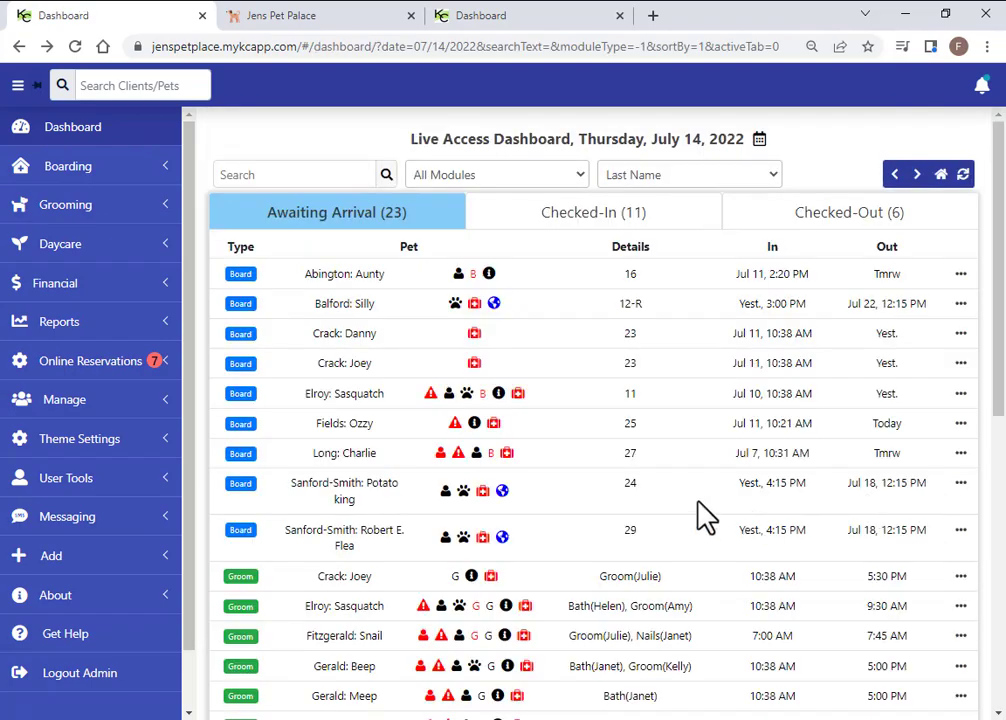
pyautogui.click(321, 174)
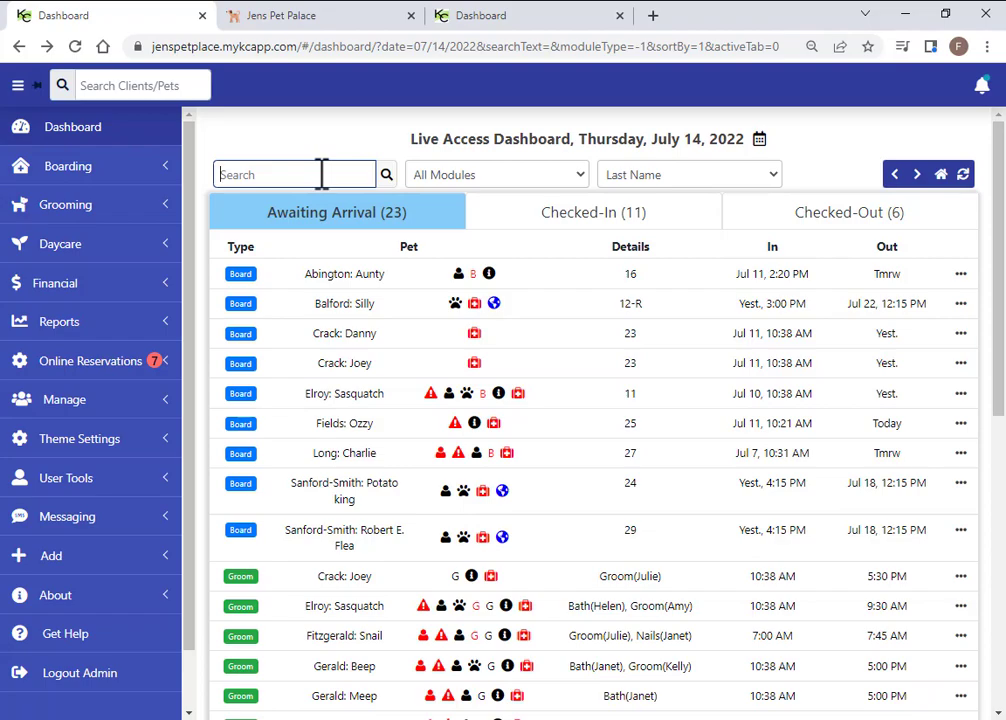
pyautogui.write('bath')
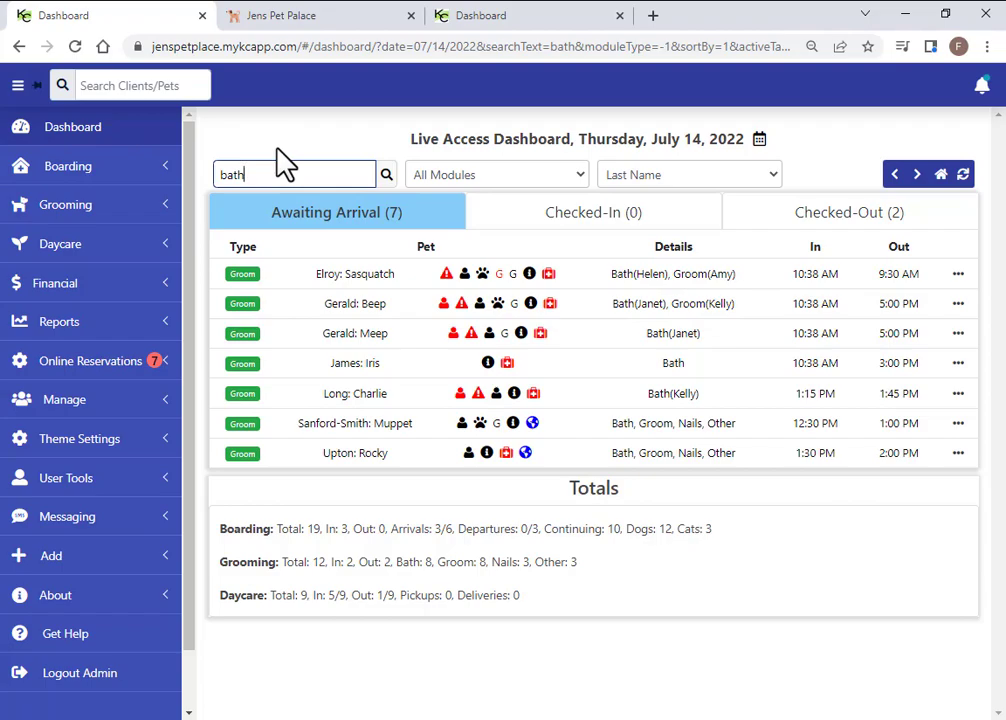
pyautogui.press('BackSpace')
pyautogui.press('BackSpace')
pyautogui.press('BackSpace')
pyautogui.press('BackSpace')
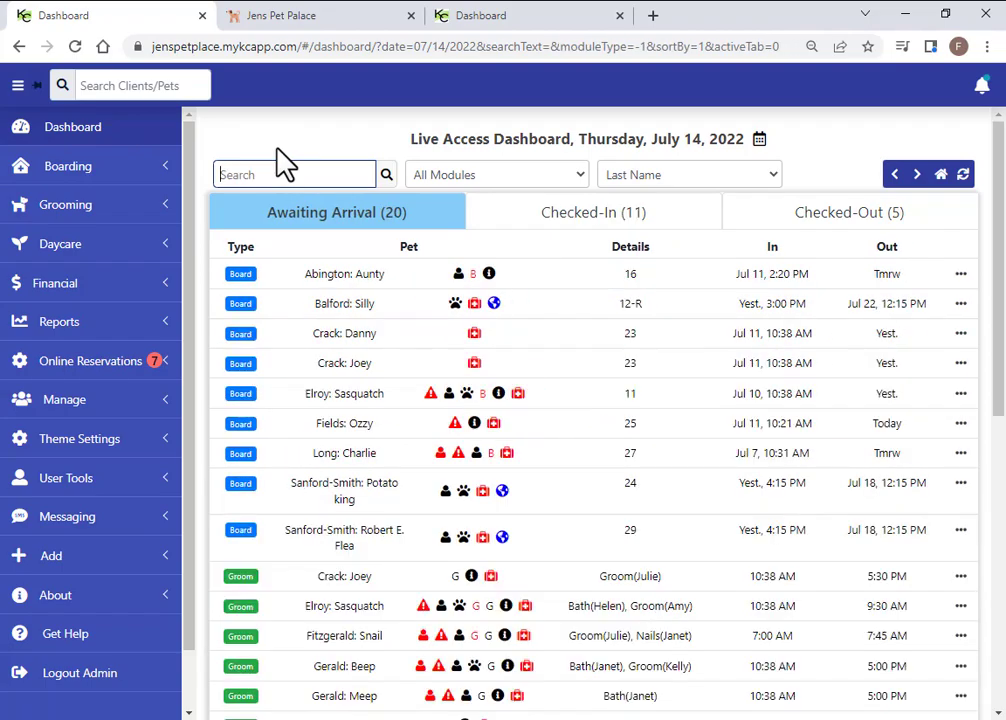
pyautogui.write('ge')
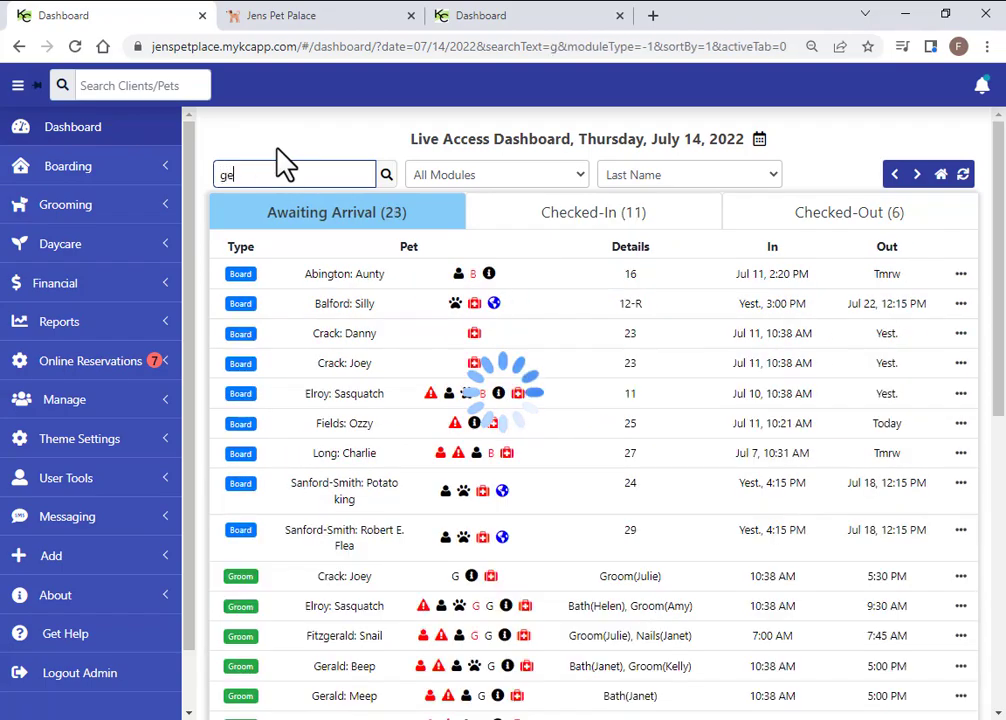
pyautogui.write('rald')
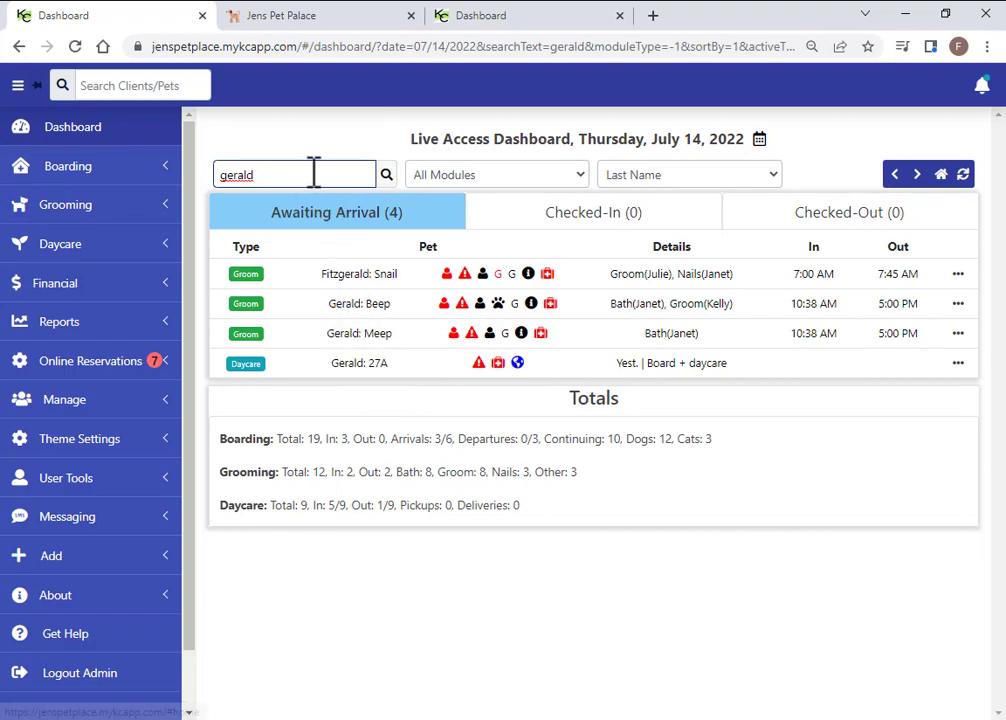
pyautogui.press('BackSpace')
pyautogui.press('BackSpace')
pyautogui.press('BackSpace')
pyautogui.press('BackSpace')
pyautogui.press('BackSpace')
pyautogui.press('BackSpace')
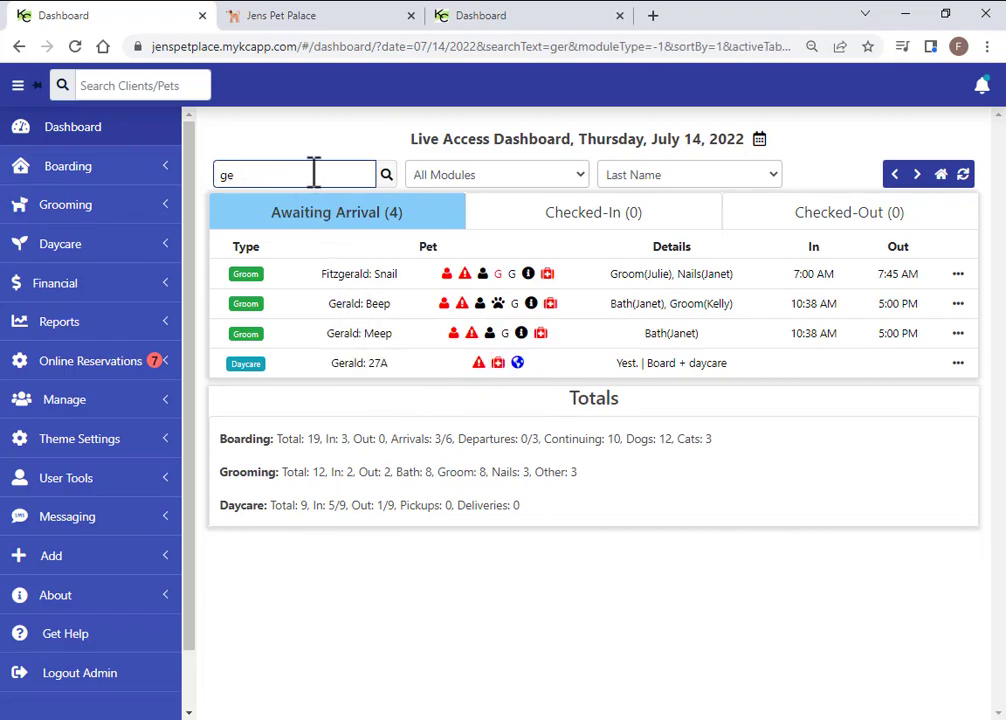
pyautogui.write('groom')
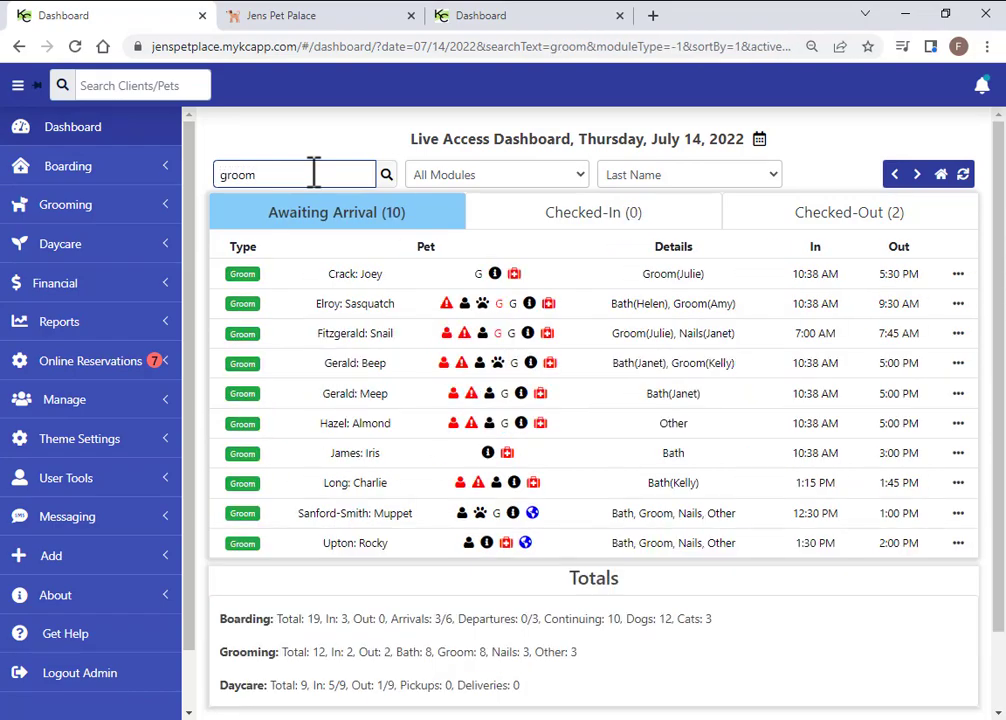
pyautogui.press('BackSpace')
pyautogui.press('BackSpace')
pyautogui.press('BackSpace')
pyautogui.press('BackSpace')
pyautogui.press('BackSpace')
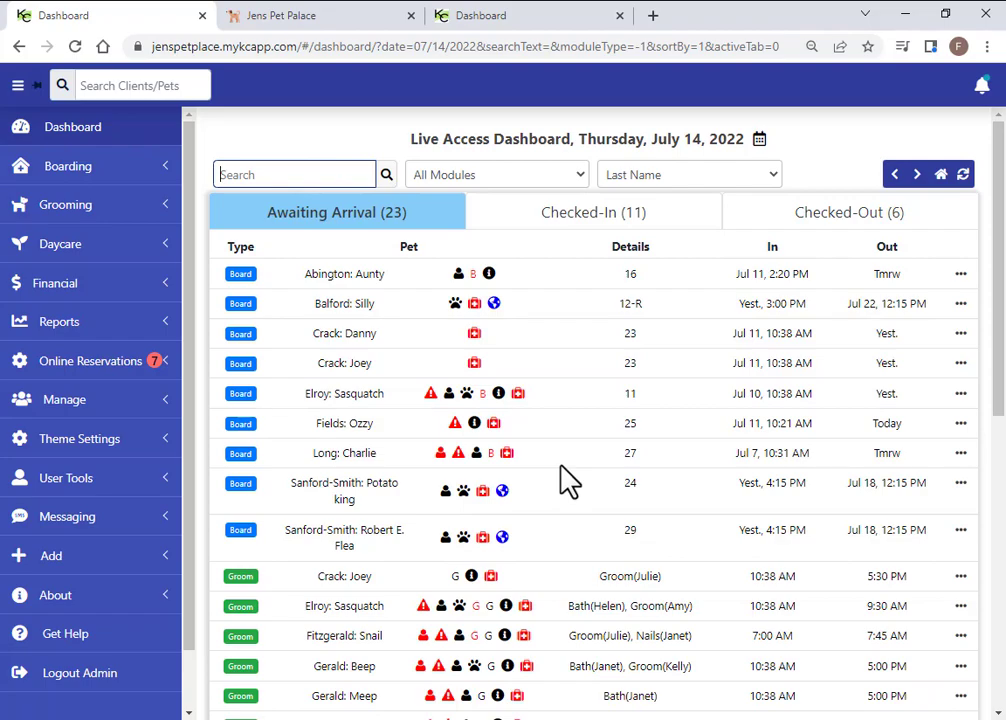
# Browse the Boarding schedule and reports, then display Run Glance for Thu 07/14 to Wed 07/20
pyautogui.click(60, 178)
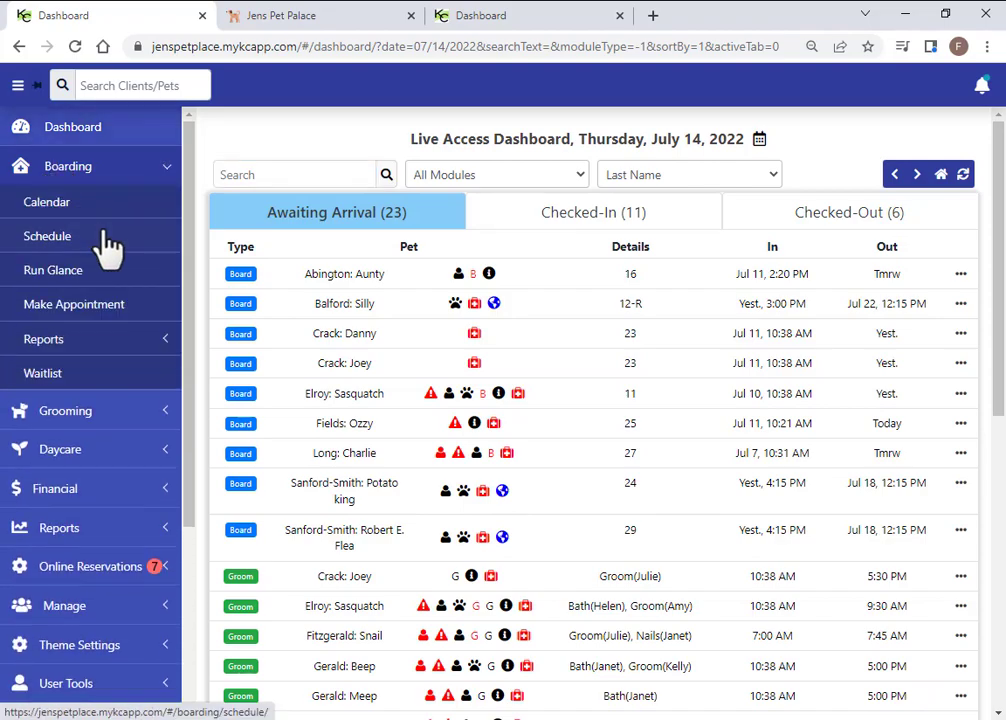
pyautogui.click(50, 250)
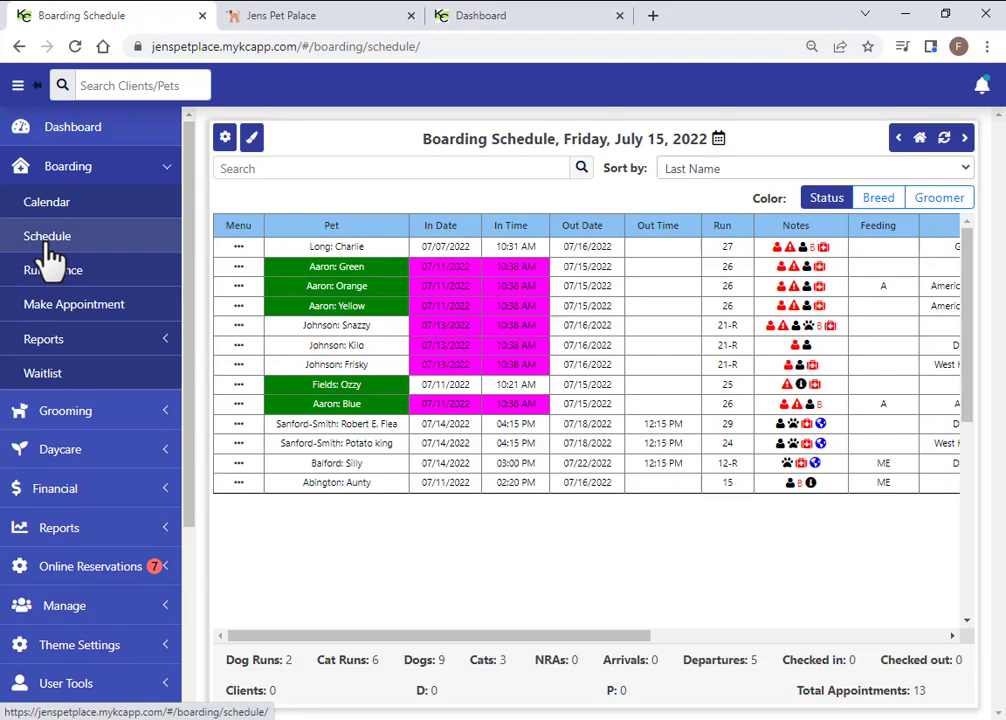
pyautogui.click(240, 255)
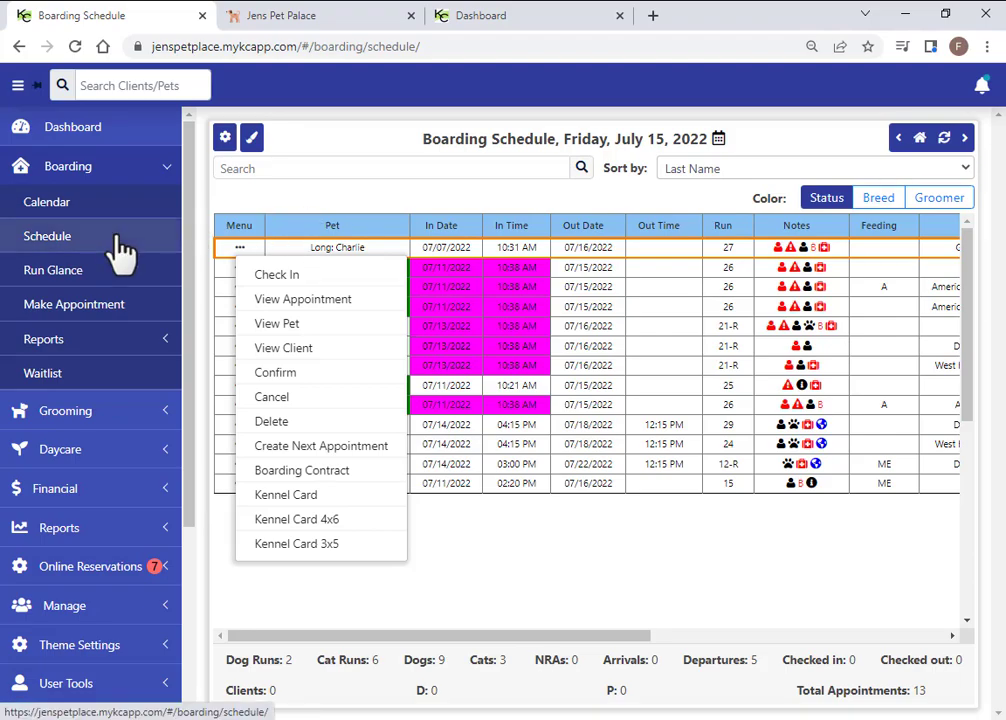
pyautogui.click(48, 345)
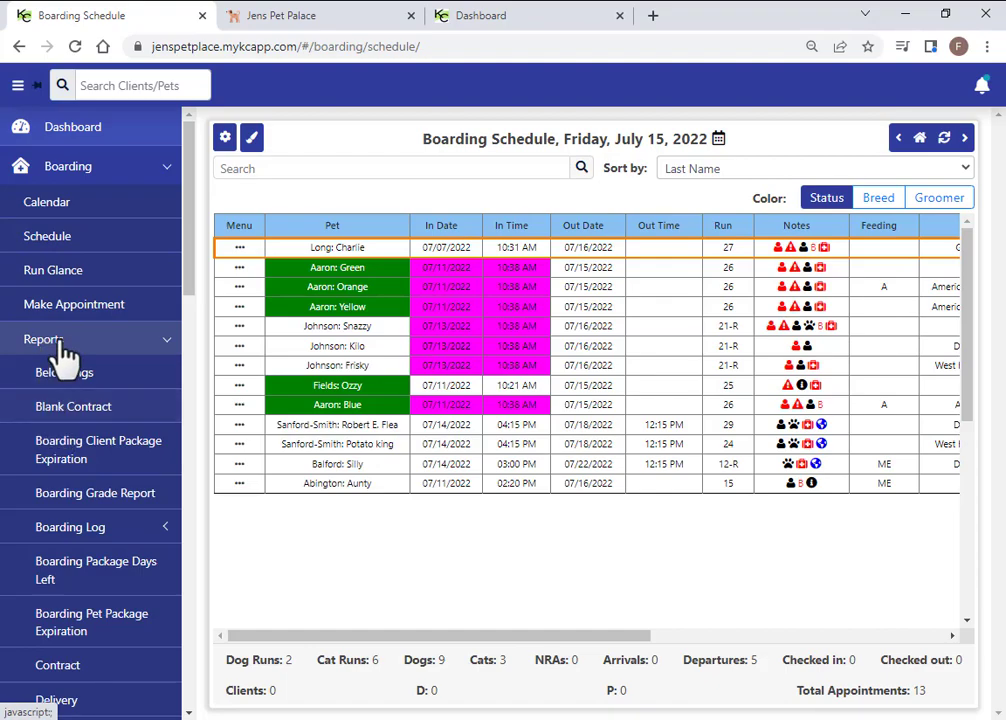
pyautogui.click(62, 345)
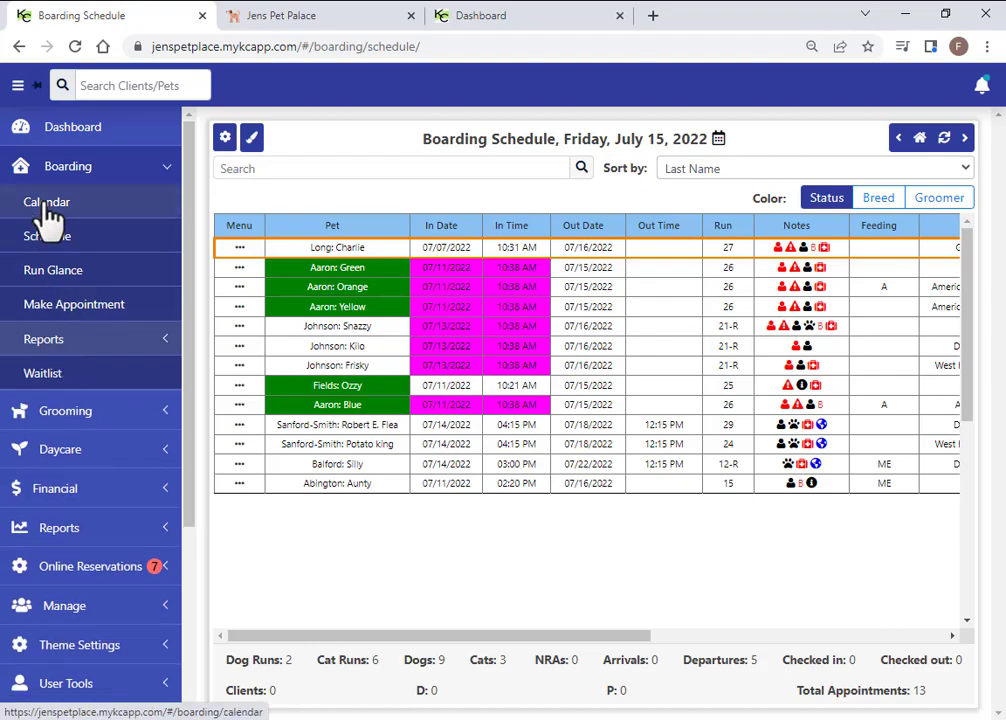
pyautogui.click(53, 272)
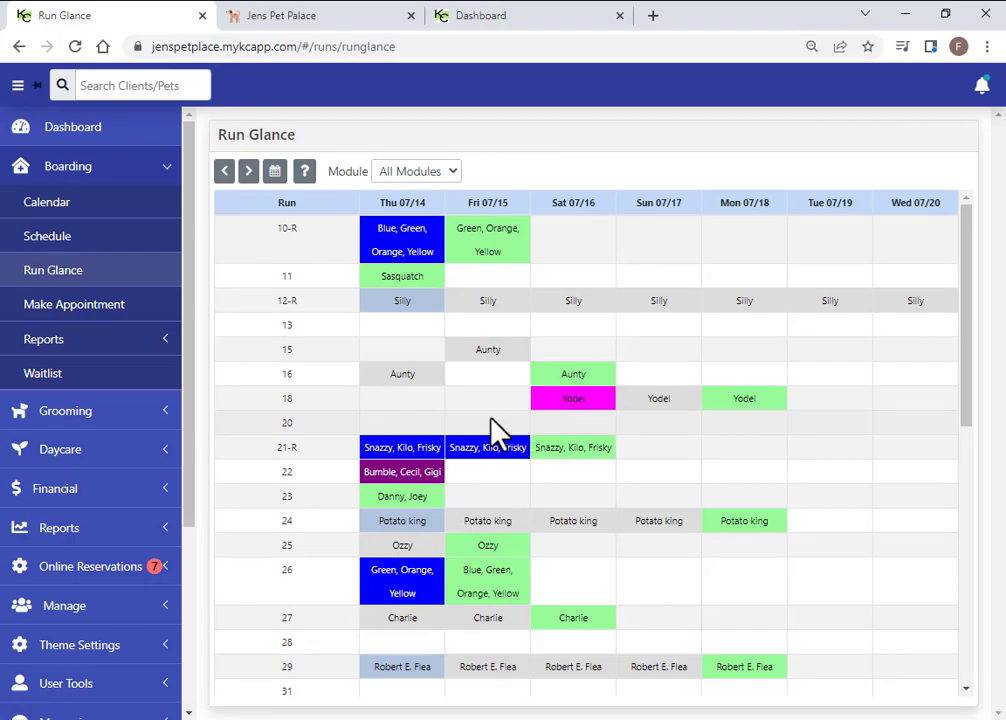
pyautogui.click(98, 412)
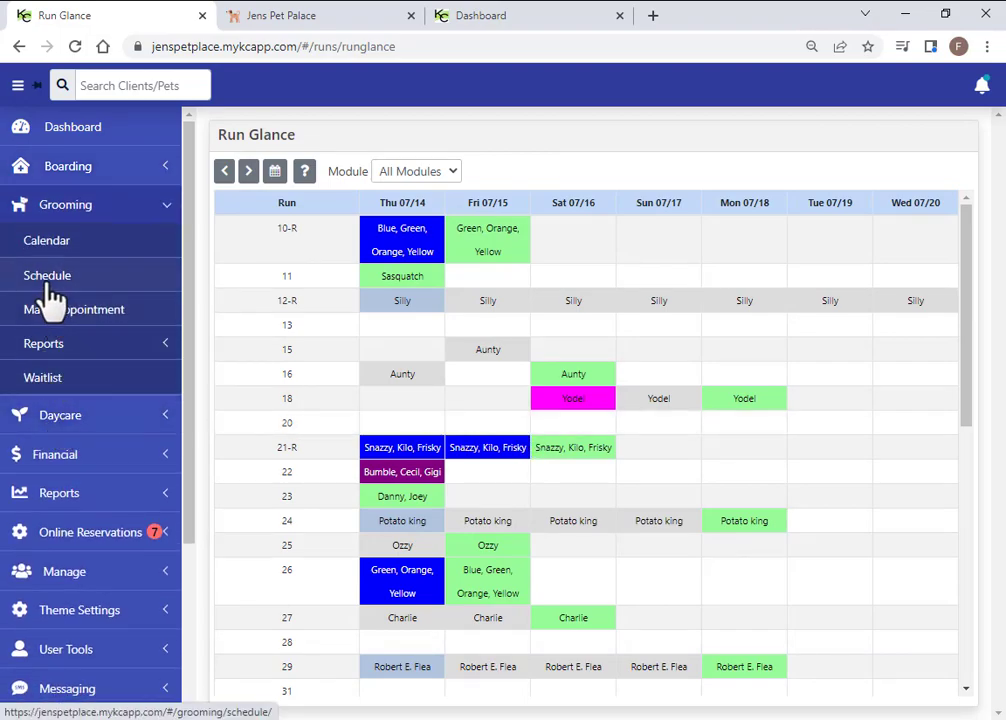
# Show the Grooming calendar in day view for Thursday, July 14, 2022, and open Color Schemes
pyautogui.click(42, 252)
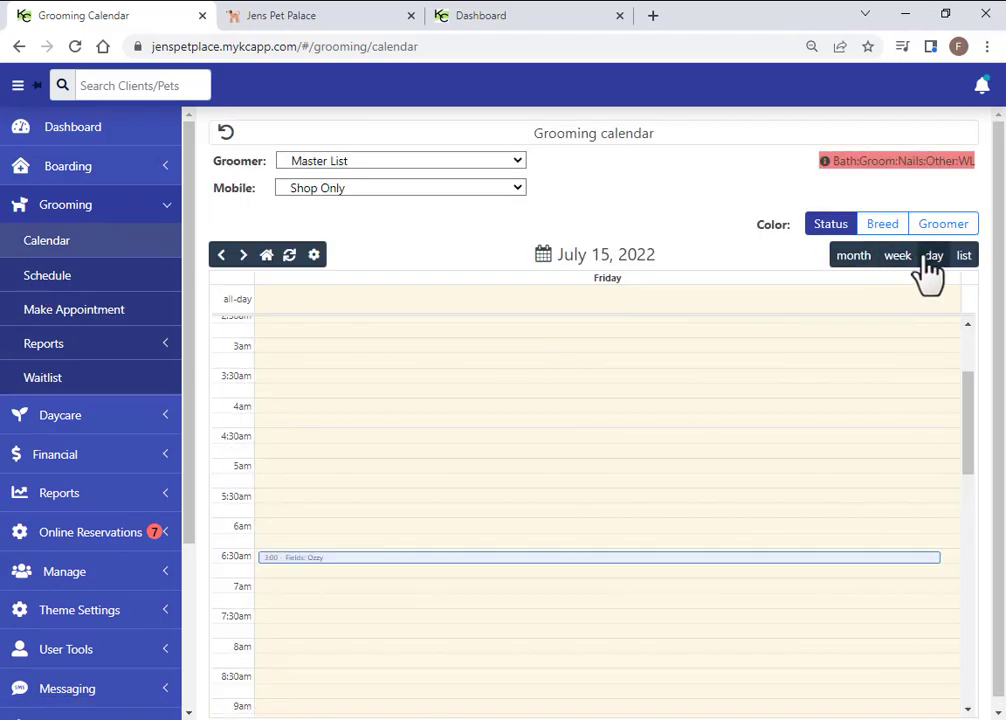
pyautogui.click(897, 258)
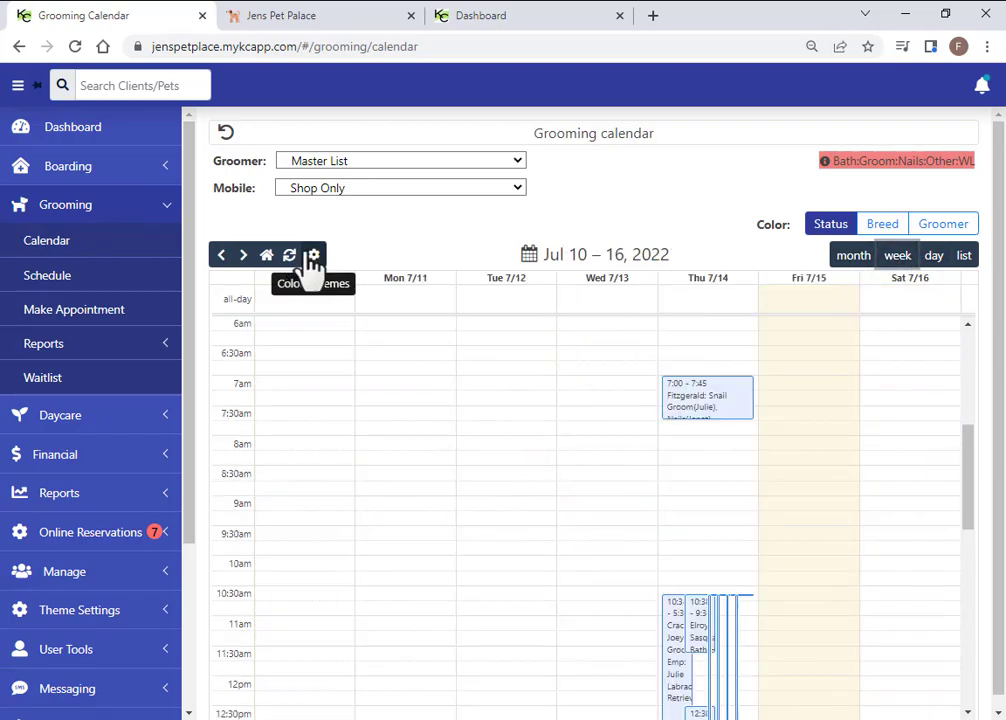
pyautogui.click(934, 255)
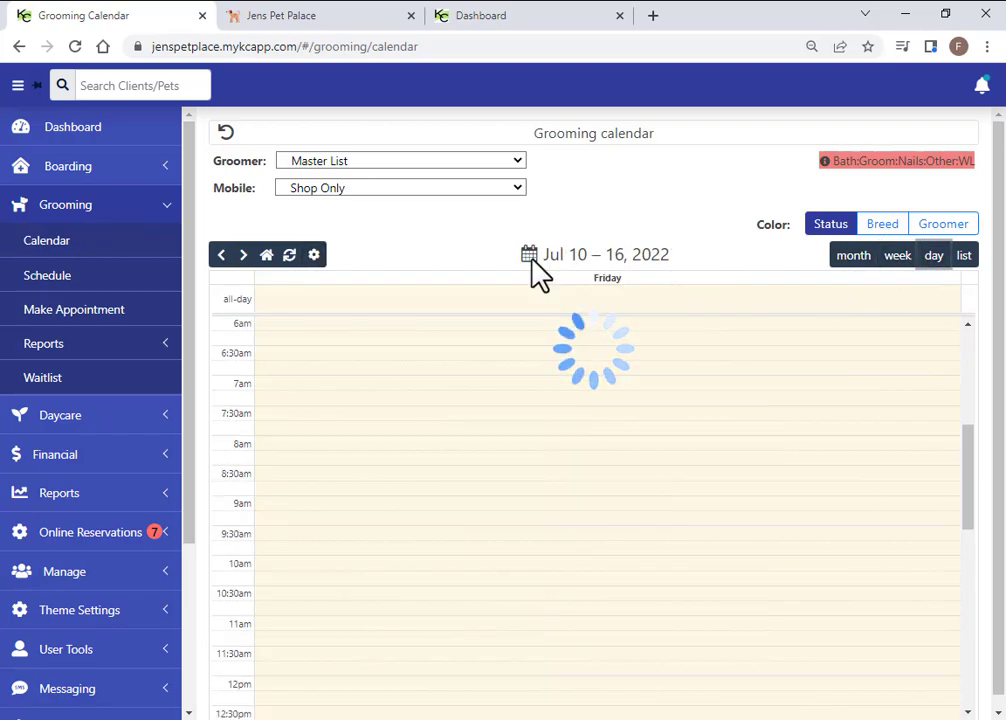
pyautogui.click(221, 256)
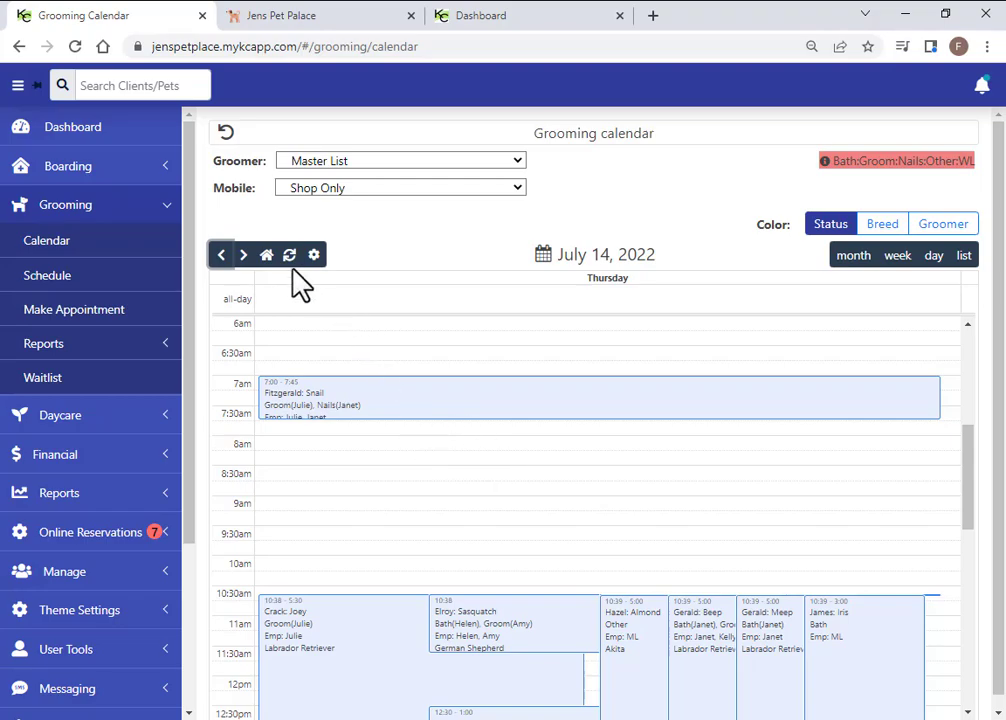
pyautogui.click(314, 255)
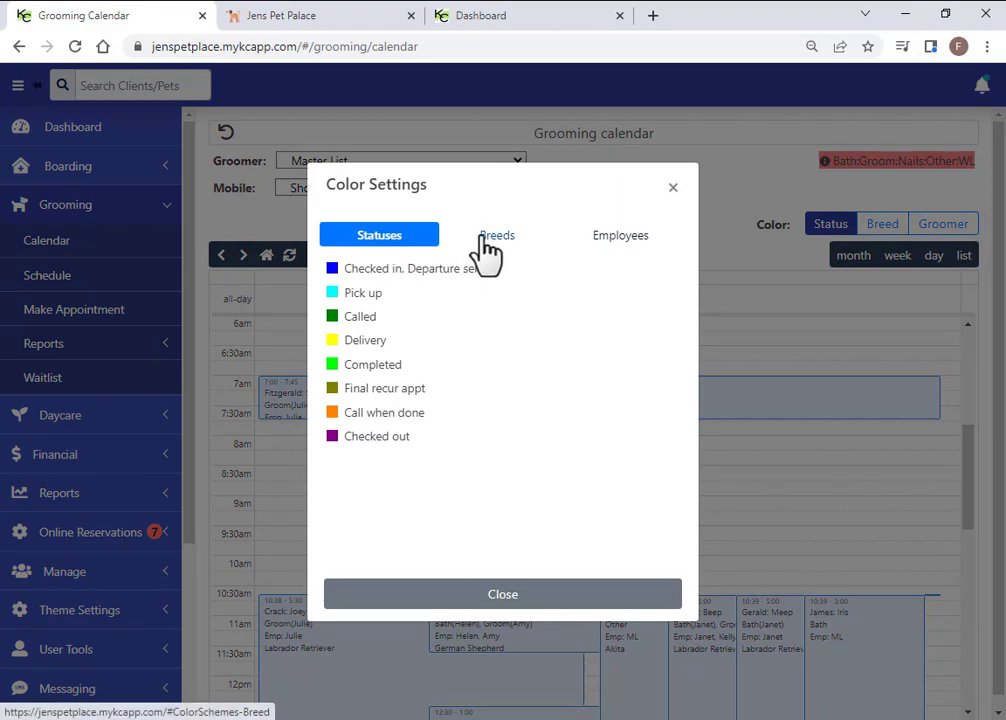
pyautogui.click(487, 250)
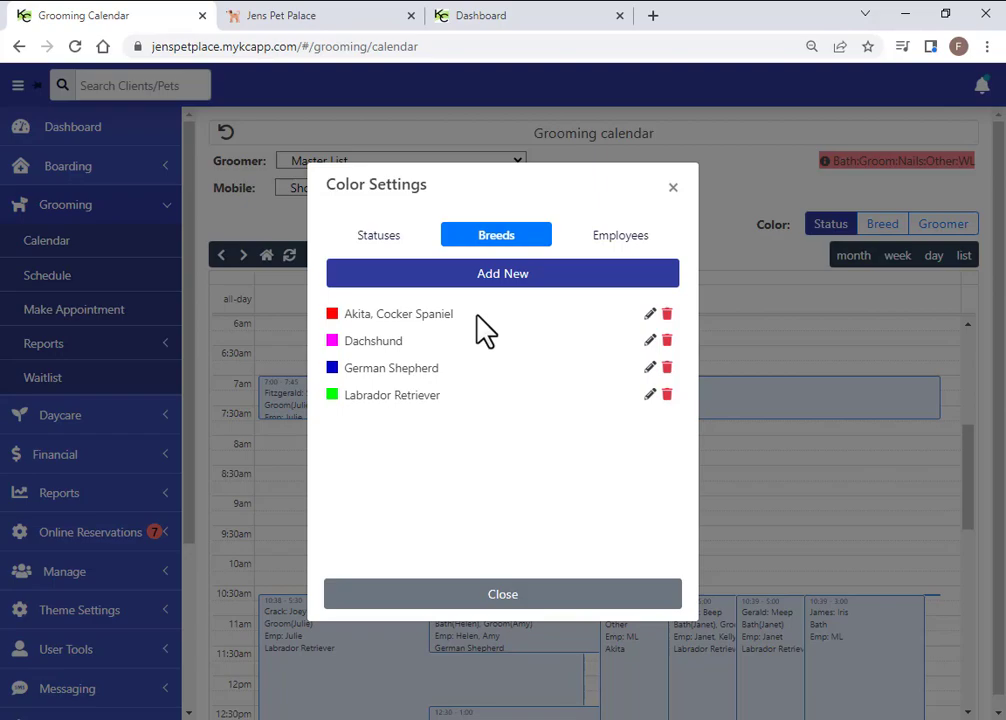
pyautogui.click(624, 240)
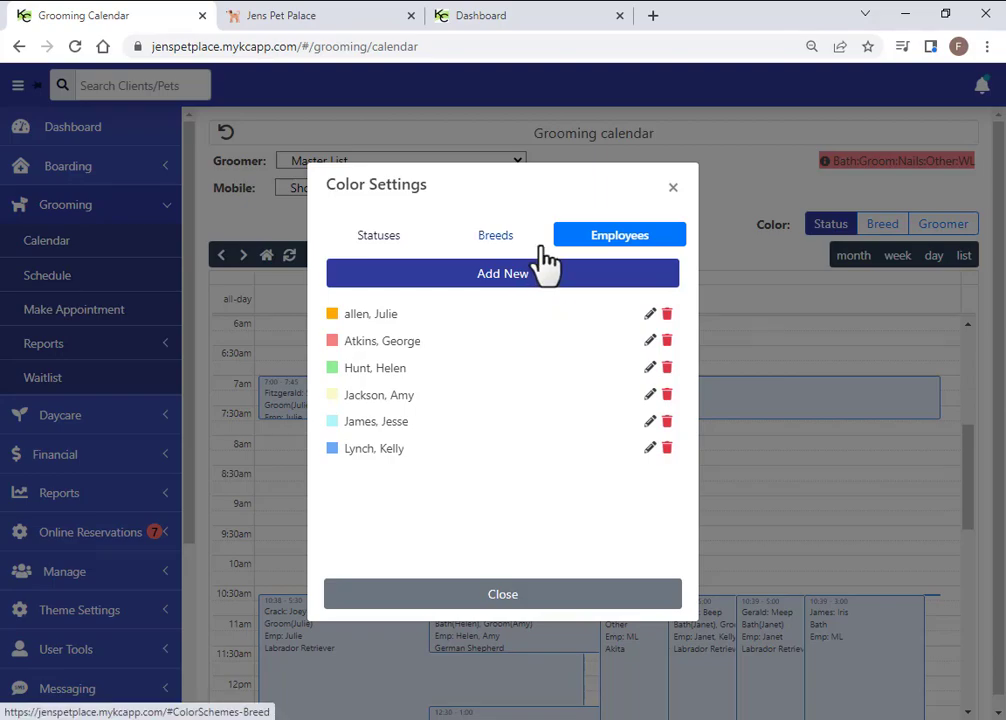
pyautogui.click(507, 602)
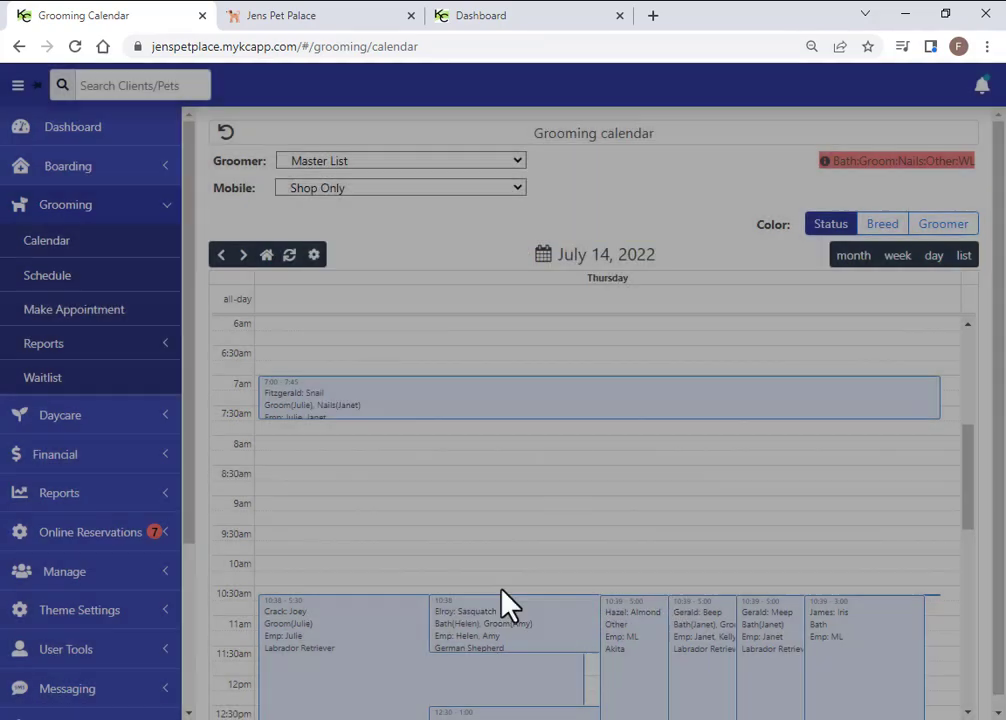
# Colour calendar appointments by groomer, browse the day, then open the Grooming Schedule for July 15
pyautogui.click(882, 224)
pyautogui.click(942, 230)
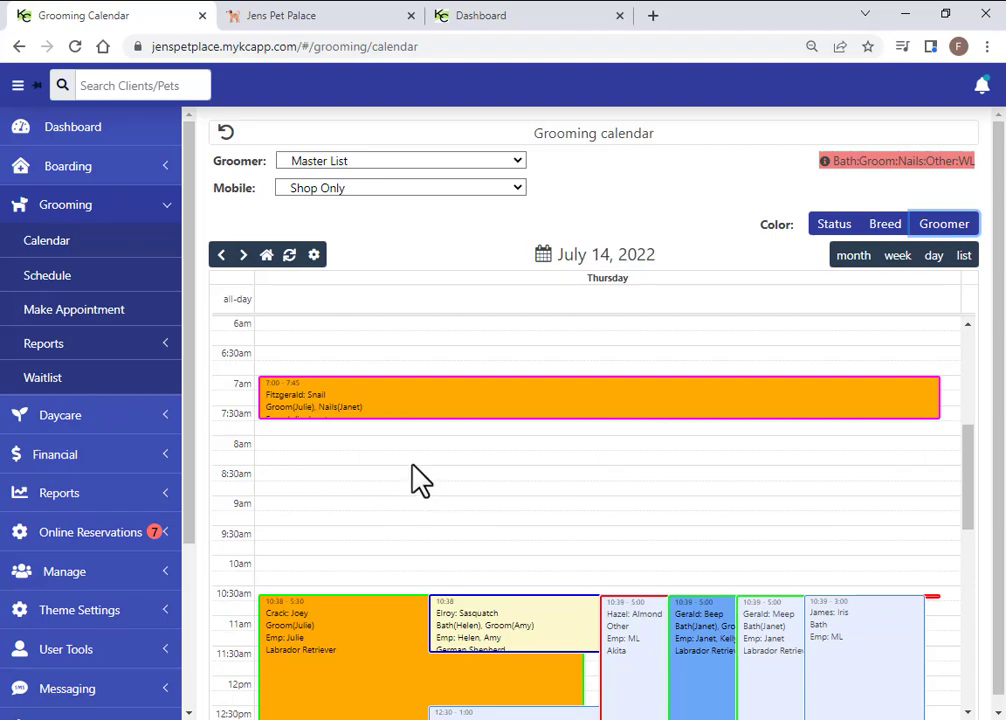
pyautogui.scroll(-3, 418, 470)
pyautogui.scroll(3, 397, 498)
pyautogui.scroll(-1, 360, 505)
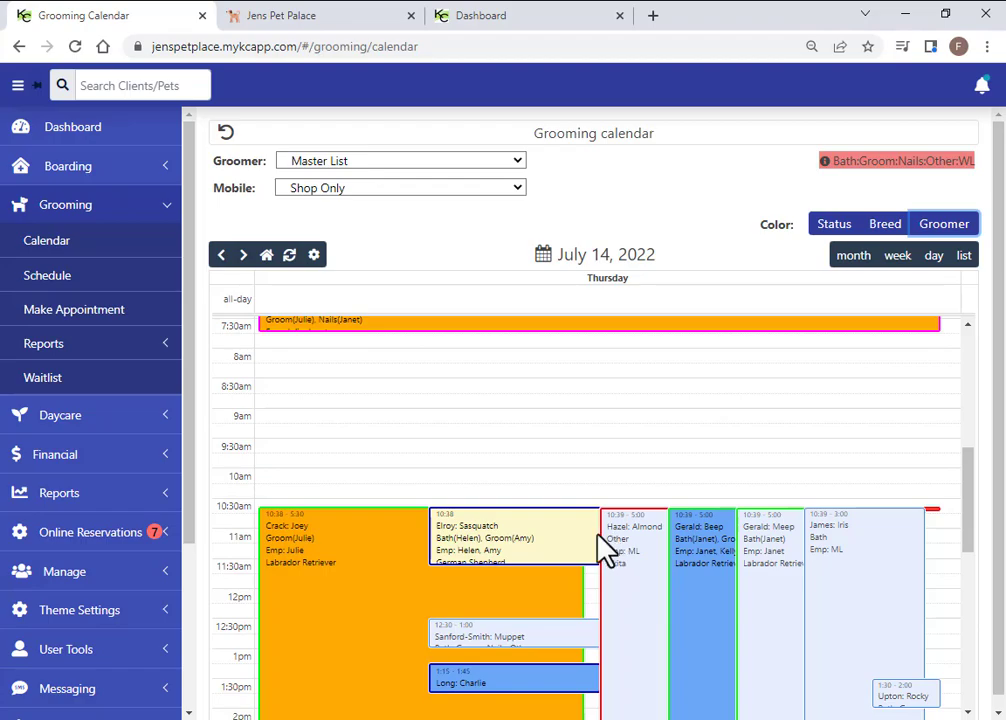
pyautogui.scroll(-3, 617, 512)
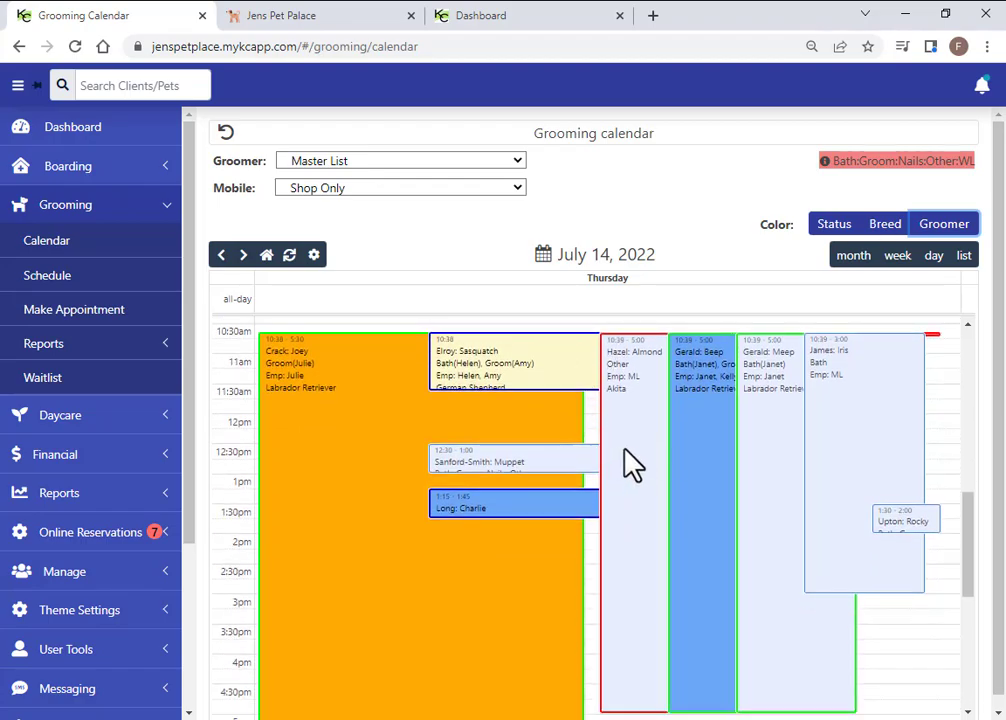
pyautogui.scroll(5, 642, 438)
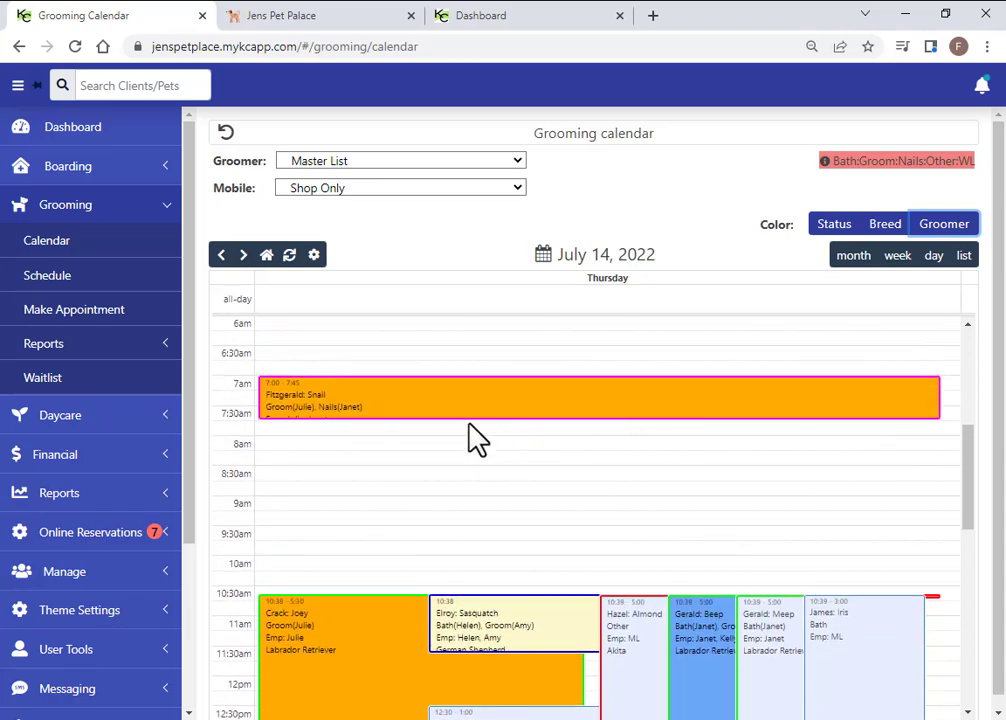
pyautogui.click(48, 282)
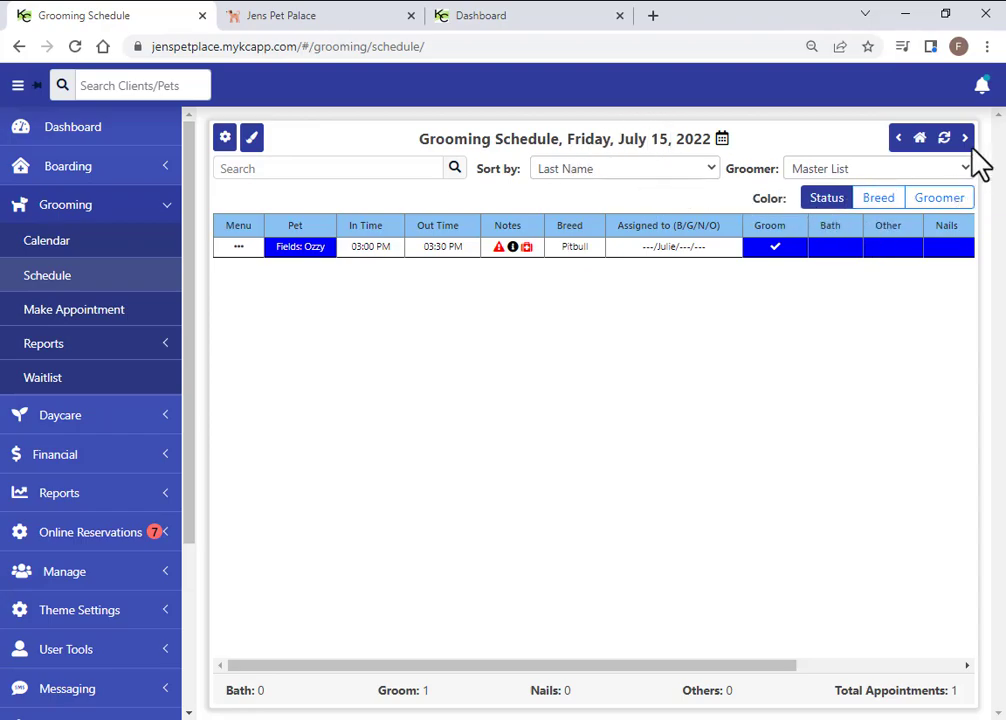
# Go back to Thursday, July 14 and colour the twelve appointment rows by groomer
pyautogui.click(898, 140)
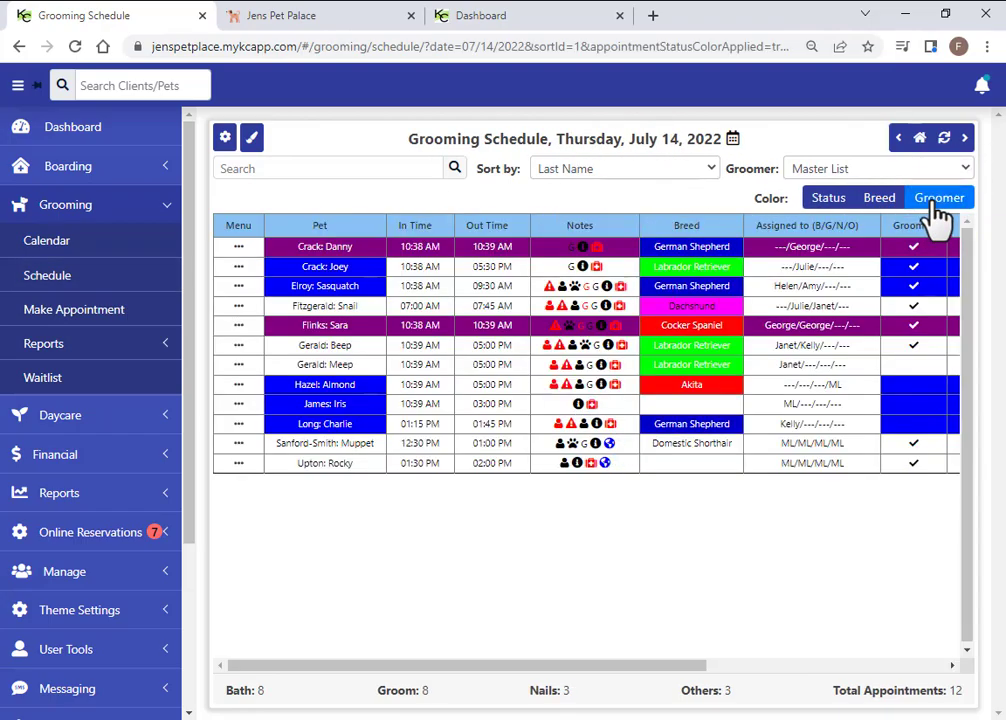
pyautogui.click(935, 200)
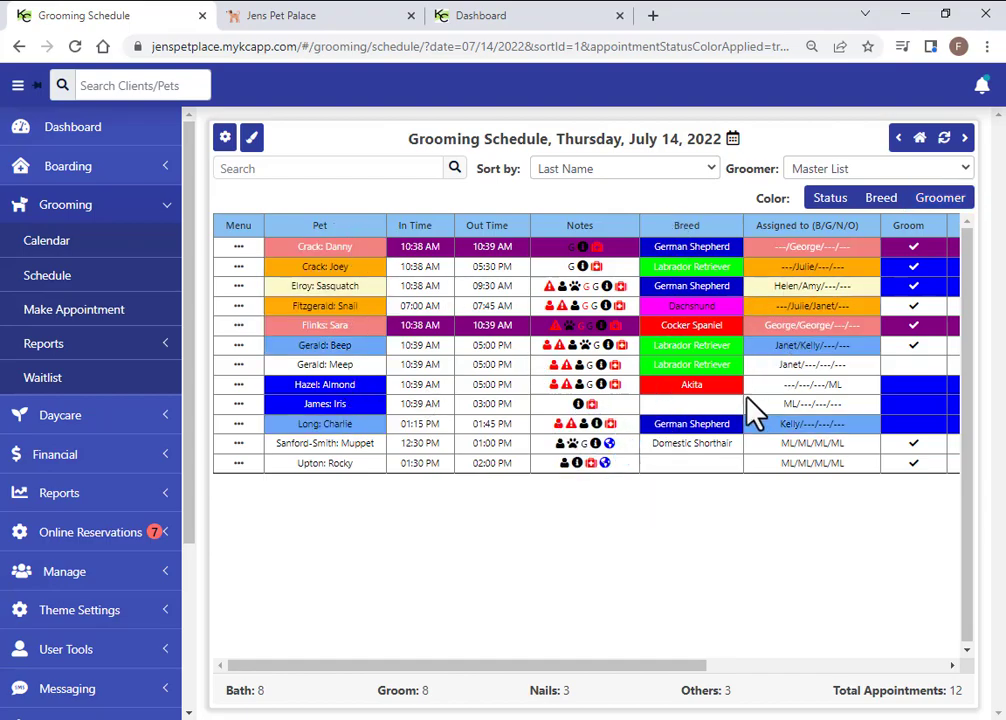
# Expand the Daycare, Reports and Manage sections and open the staff Users list
pyautogui.click(60, 416)
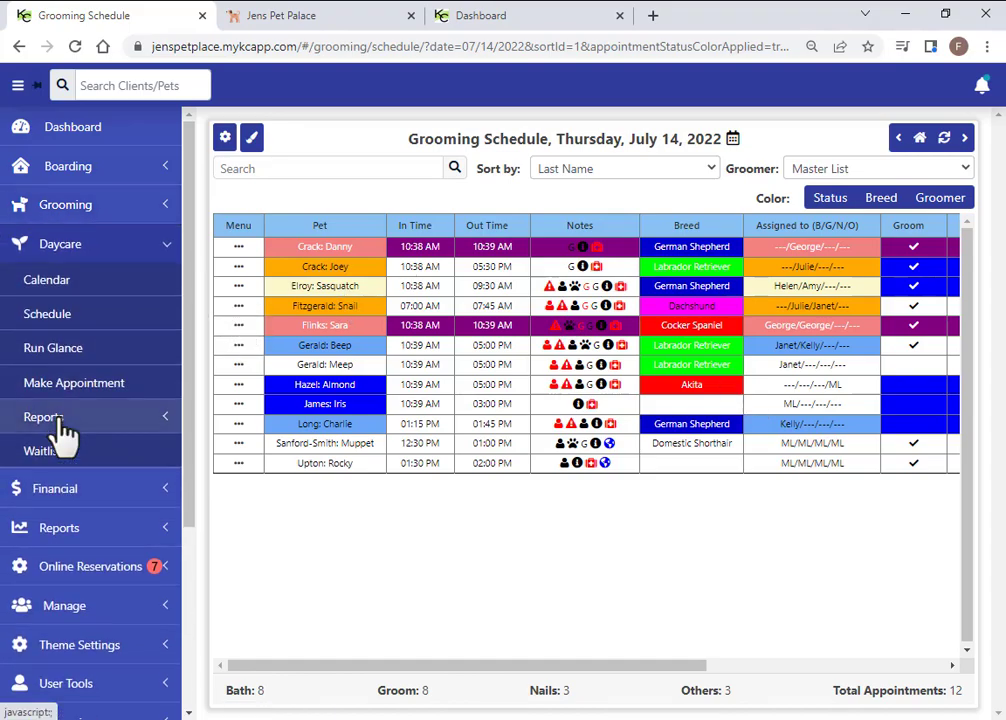
pyautogui.scroll(-2, 40, 420)
pyautogui.click(66, 445)
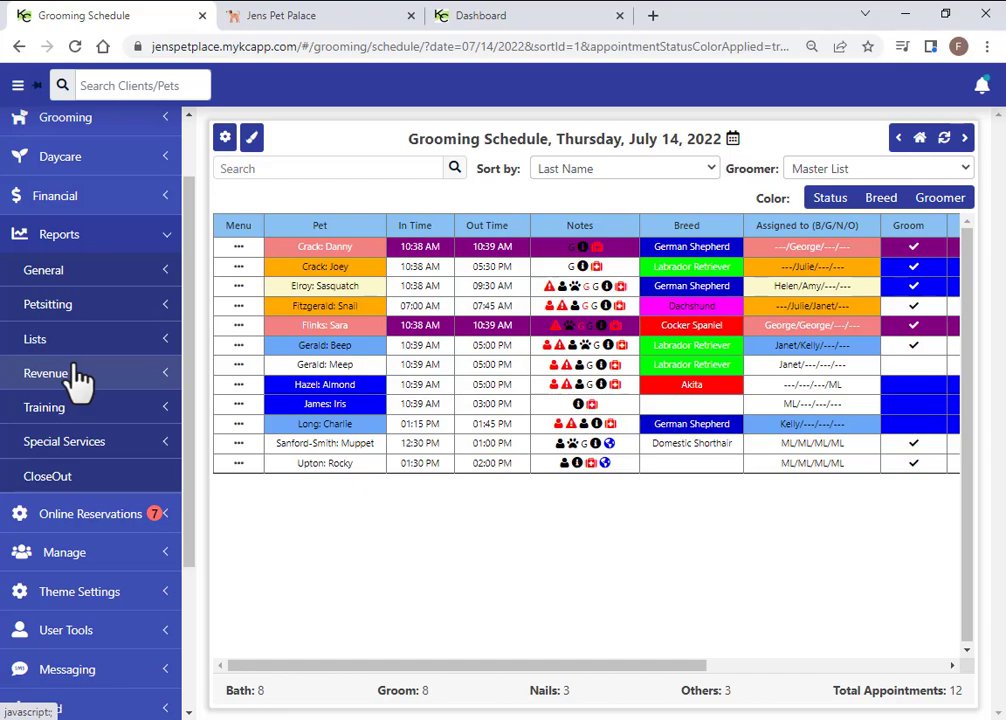
pyautogui.scroll(-1, 60, 500)
pyautogui.click(66, 466)
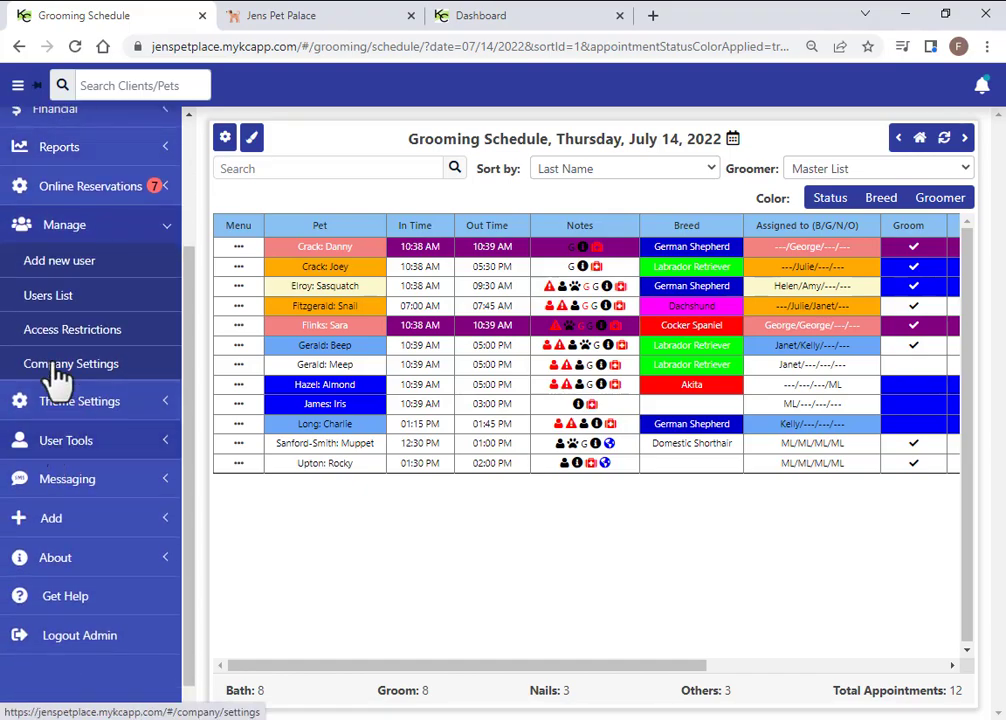
pyautogui.click(52, 298)
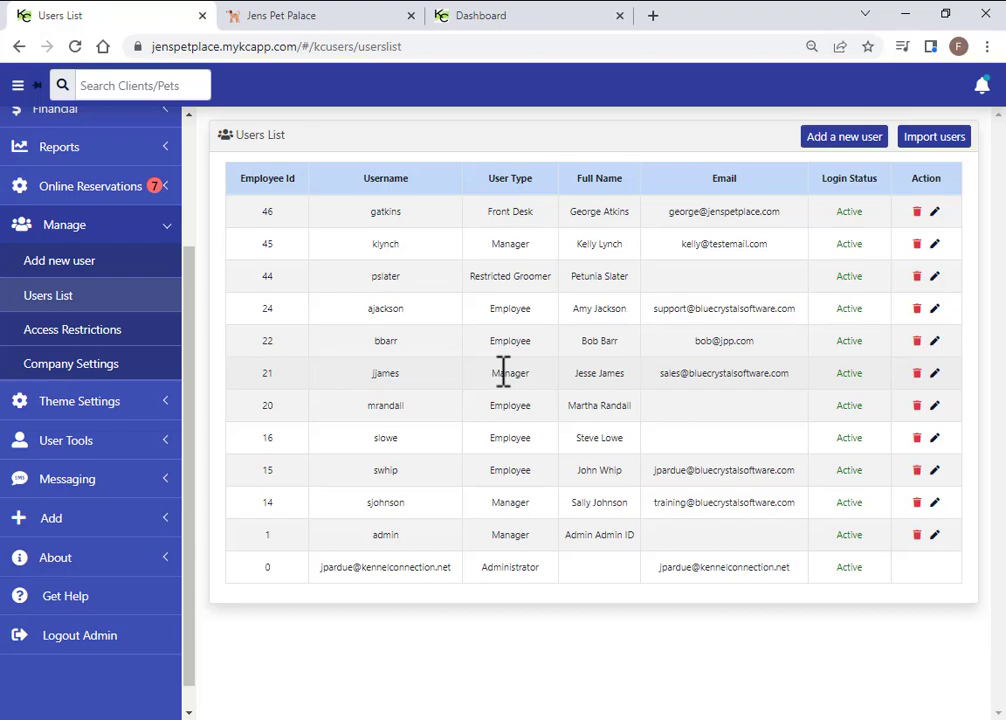
# Open File > Employees in the Kennel Connection 7.0 desktop program, entering the administrator password
pyautogui.click(536, 718)
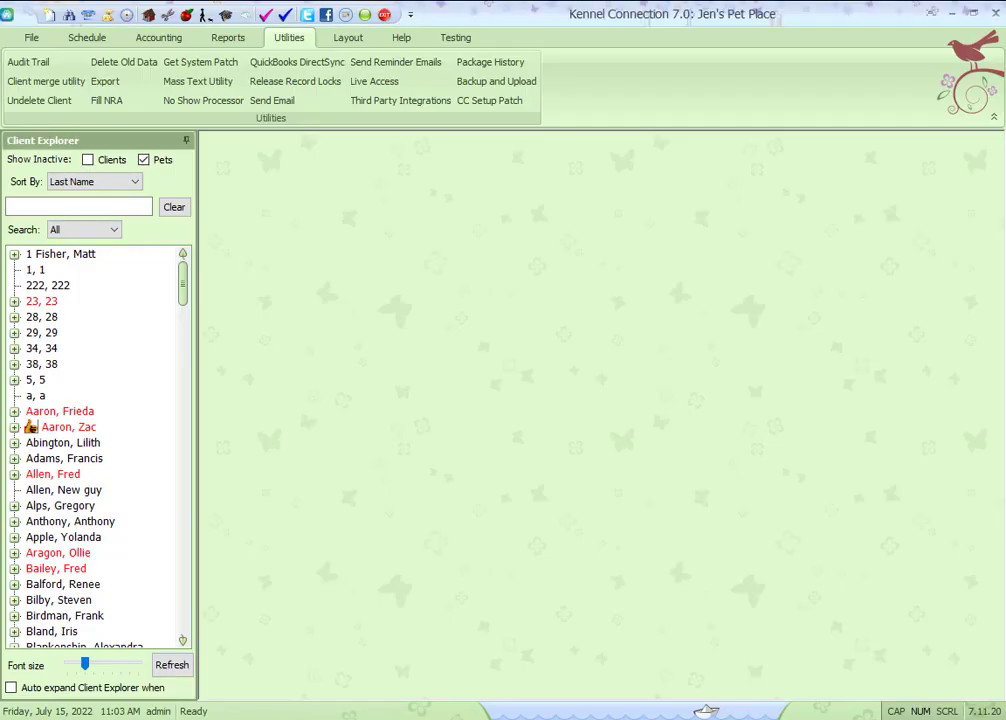
pyautogui.click(34, 38)
pyautogui.click(615, 88)
pyautogui.write('******')
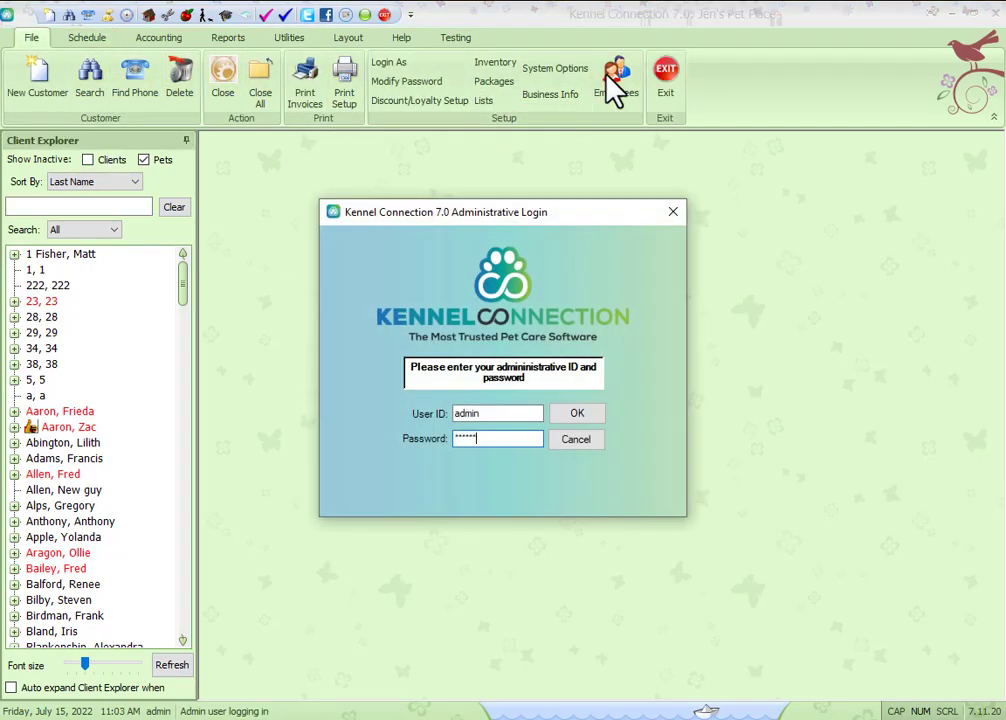
pyautogui.press('Return')
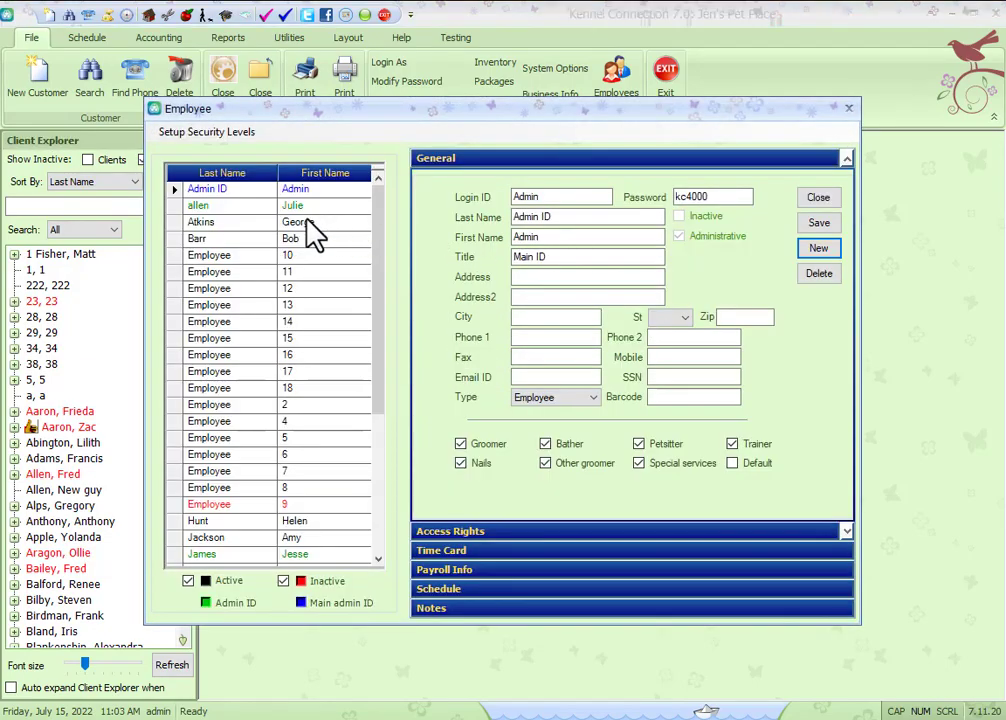
# Review an employee's Access Rights, toggling Revenue report access on and back off
pyautogui.click(310, 221)
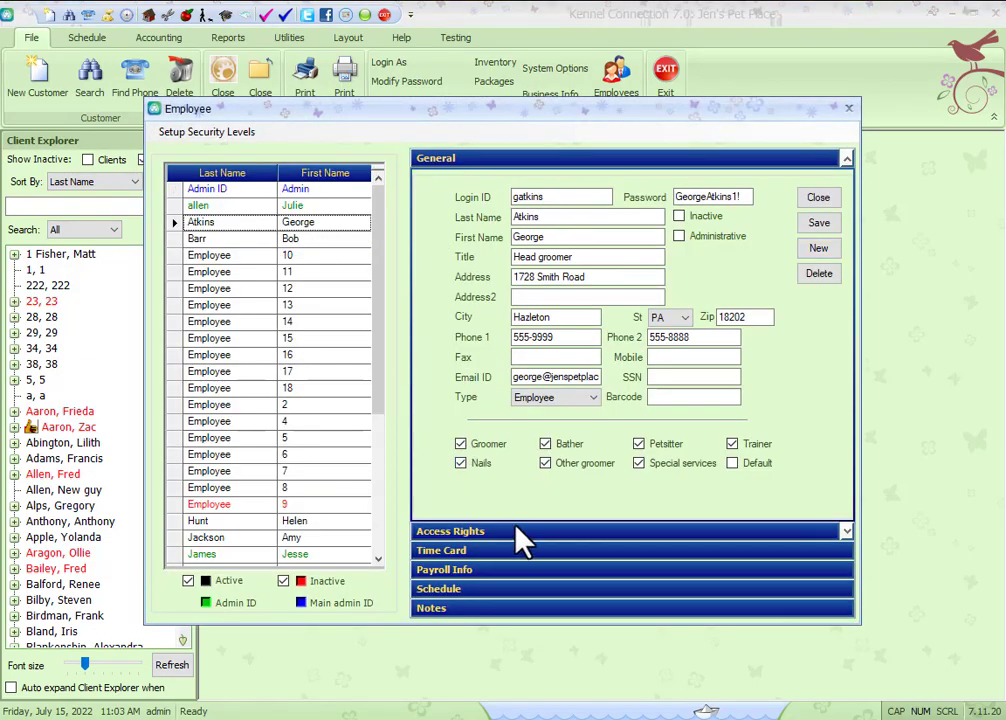
pyautogui.click(503, 539)
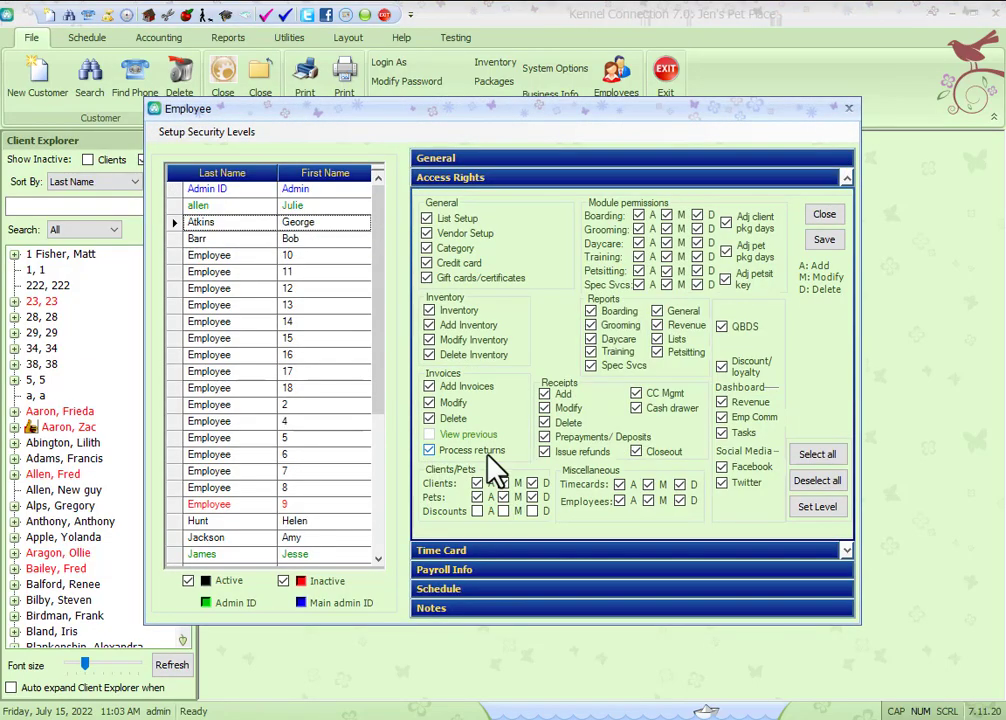
pyautogui.click(288, 240)
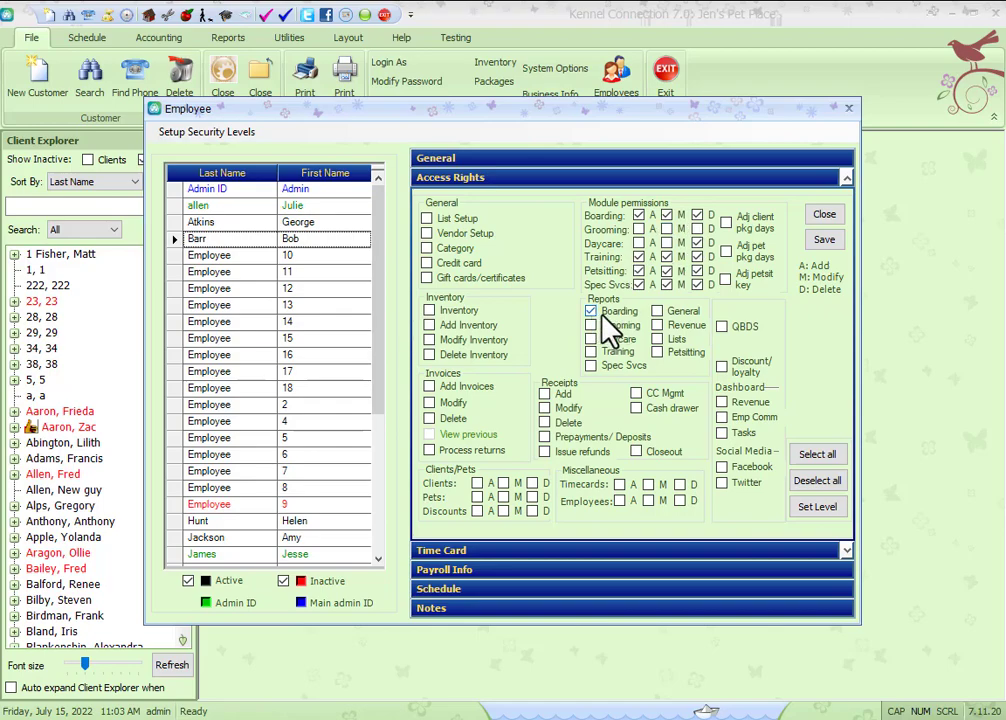
pyautogui.click(657, 327)
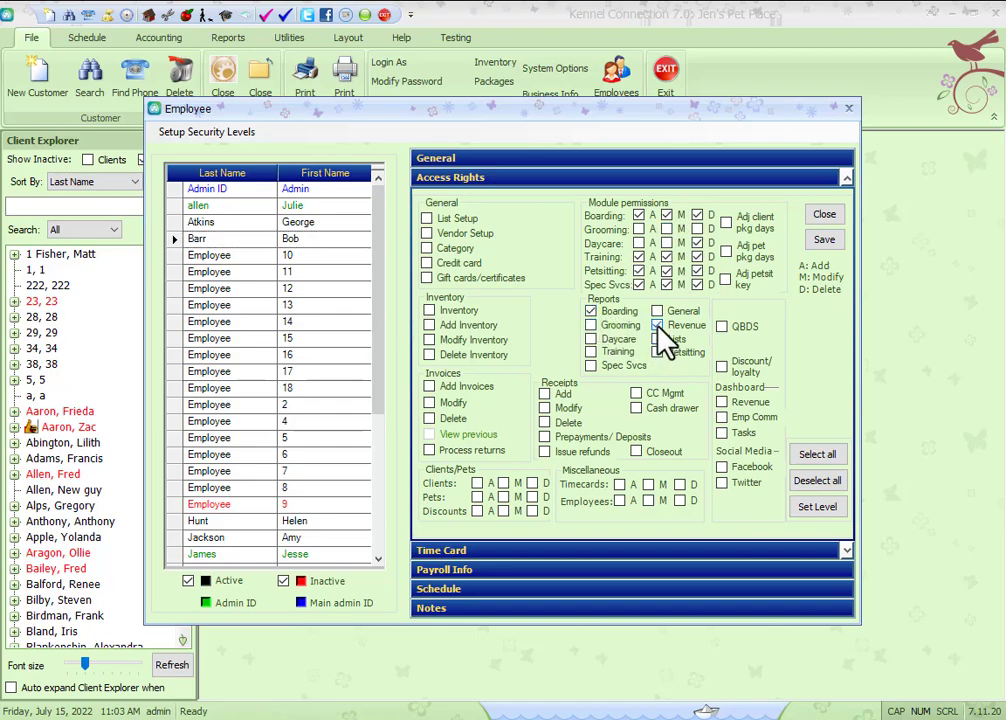
pyautogui.click(658, 326)
# Close employee setup, inspect the Manager user account and user-type rights, then cancel unchanged
pyautogui.click(824, 214)
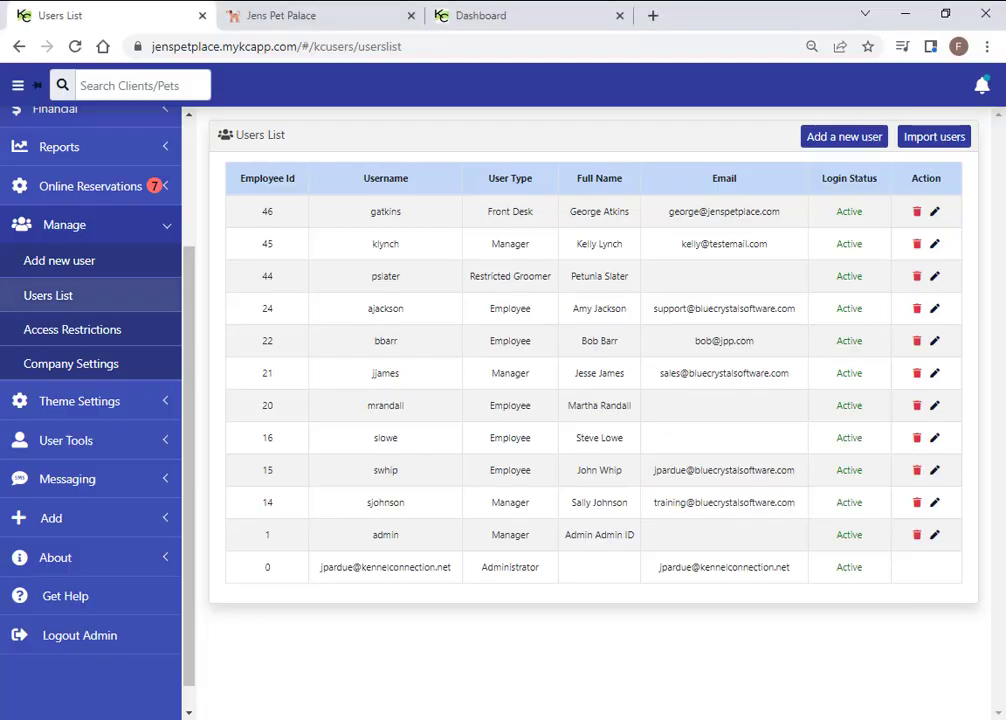
pyautogui.click(934, 244)
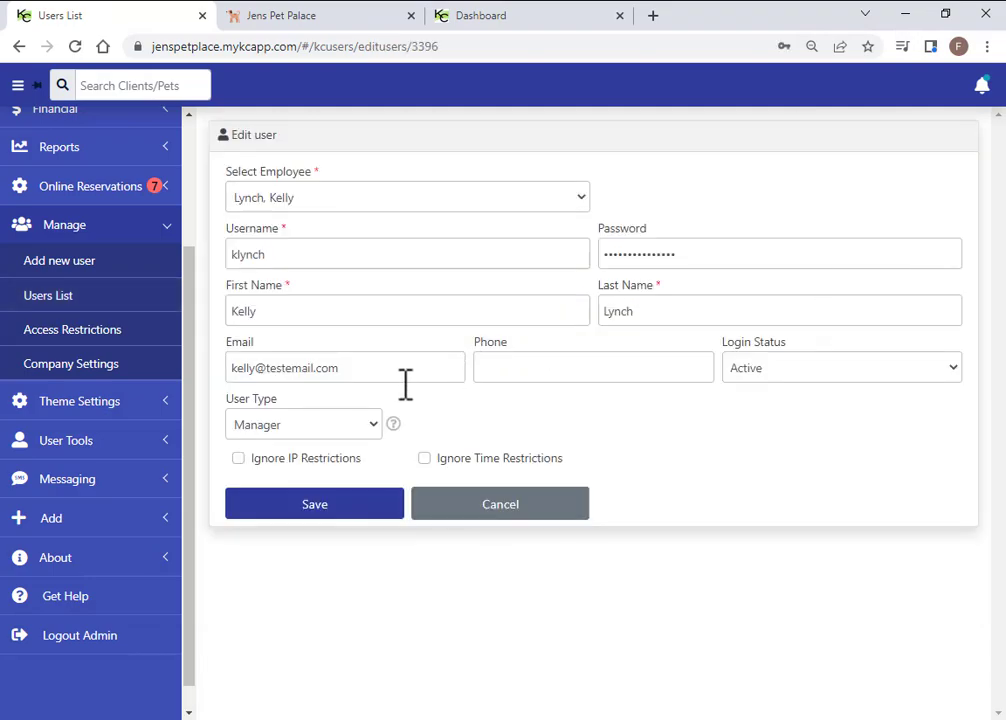
pyautogui.moveTo(392, 425)
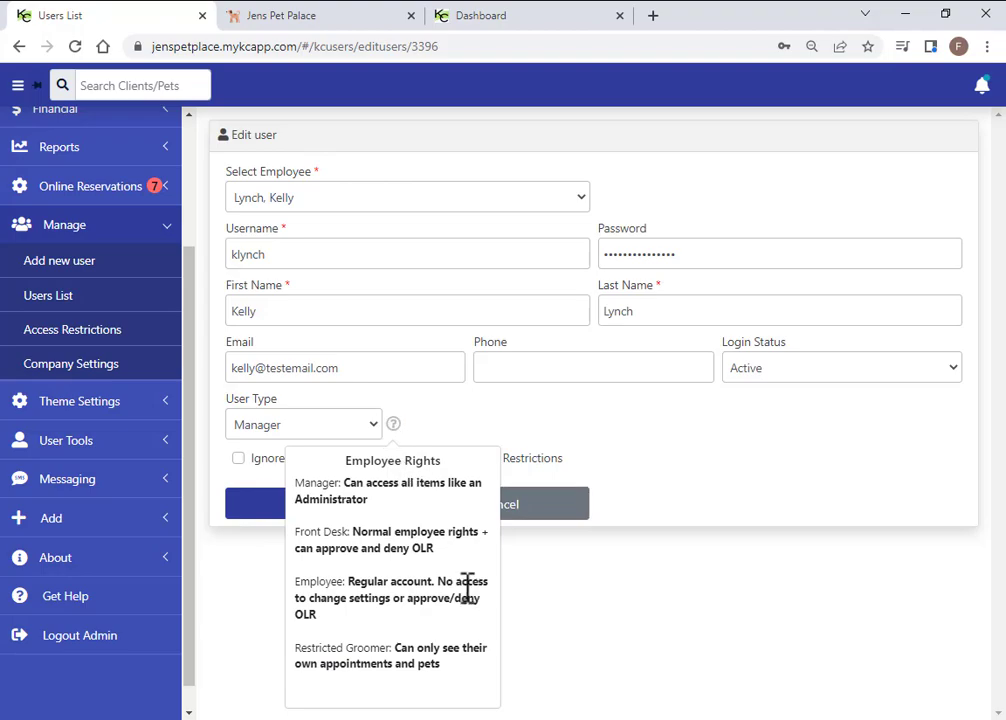
pyautogui.click(465, 505)
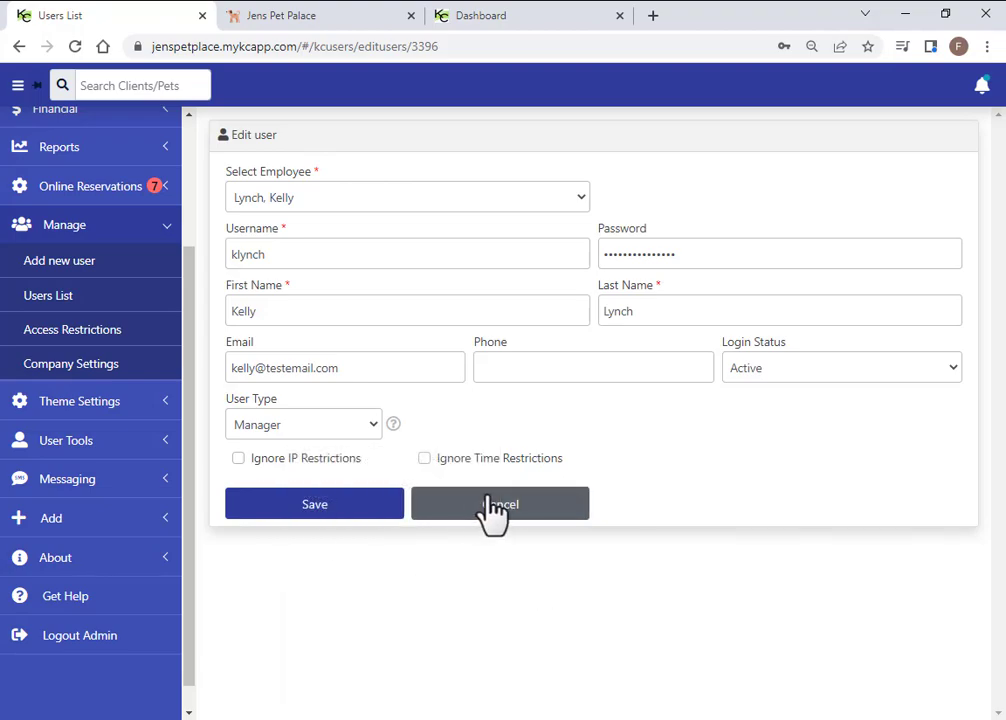
# Review Access Restrictions (8:00 AM–4:00 PM daily, empty IP whitelist), then expand the Add section
pyautogui.click(100, 345)
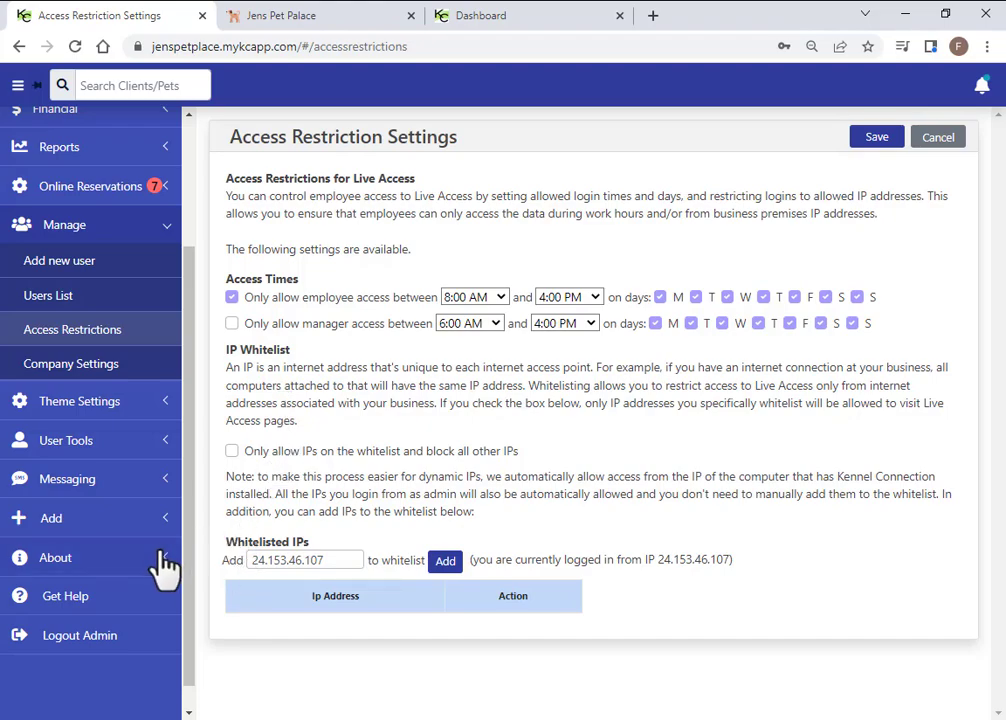
pyautogui.click(60, 522)
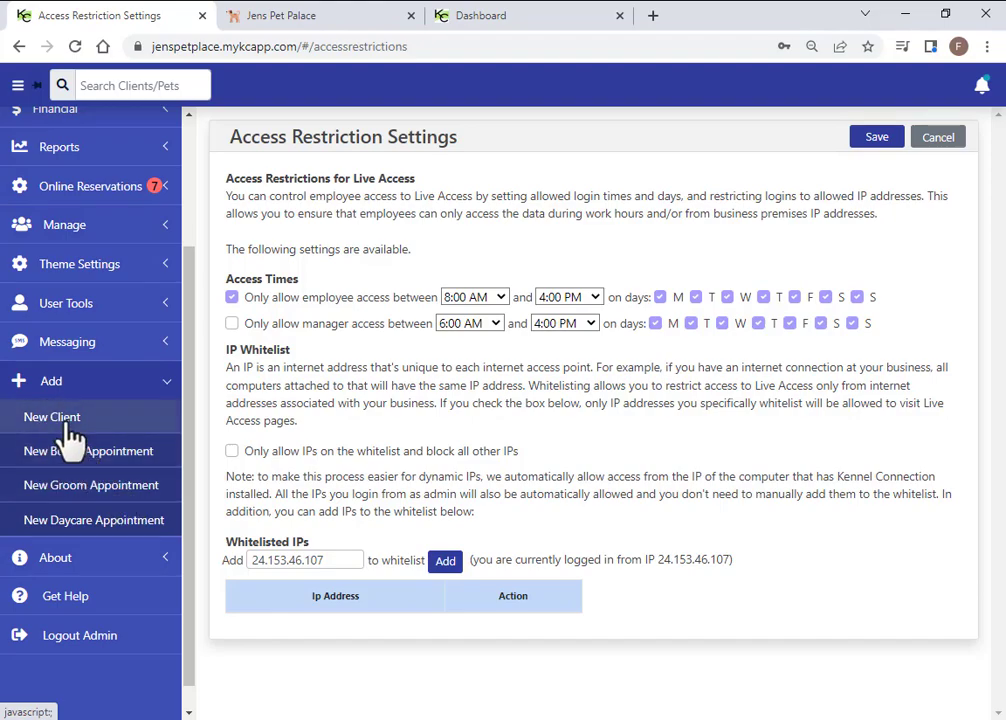
# Dismiss the new client form, search clients for 'barb', and check pets Mr. Fussy Pants and Mr. Mewton
pyautogui.click(70, 428)
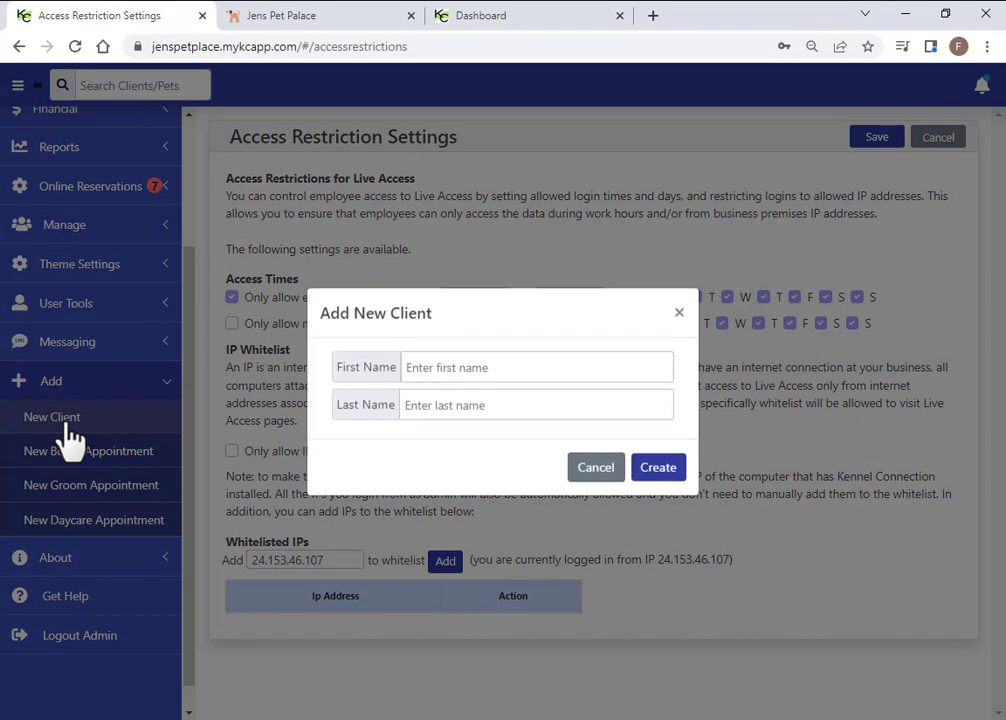
pyautogui.click(596, 468)
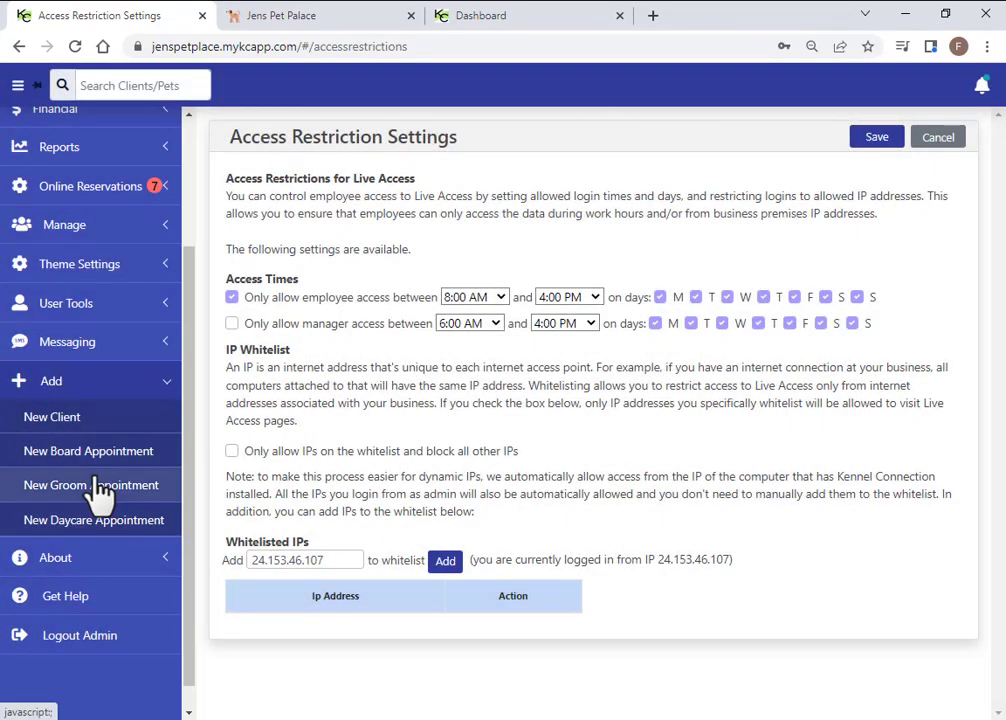
pyautogui.click(136, 85)
pyautogui.write('barb')
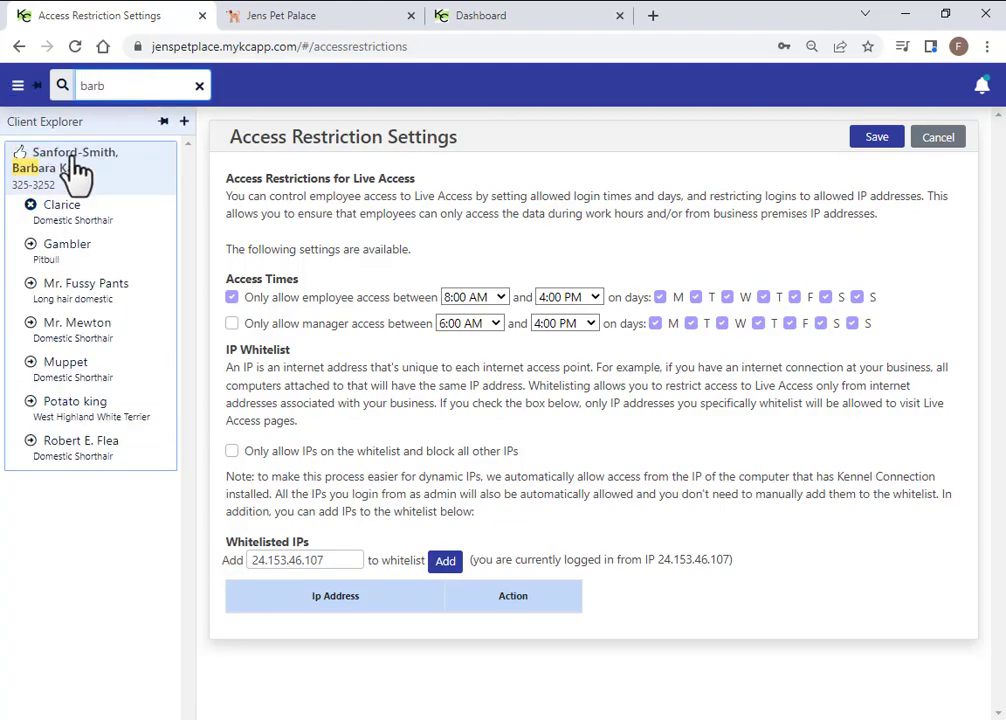
pyautogui.click(31, 284)
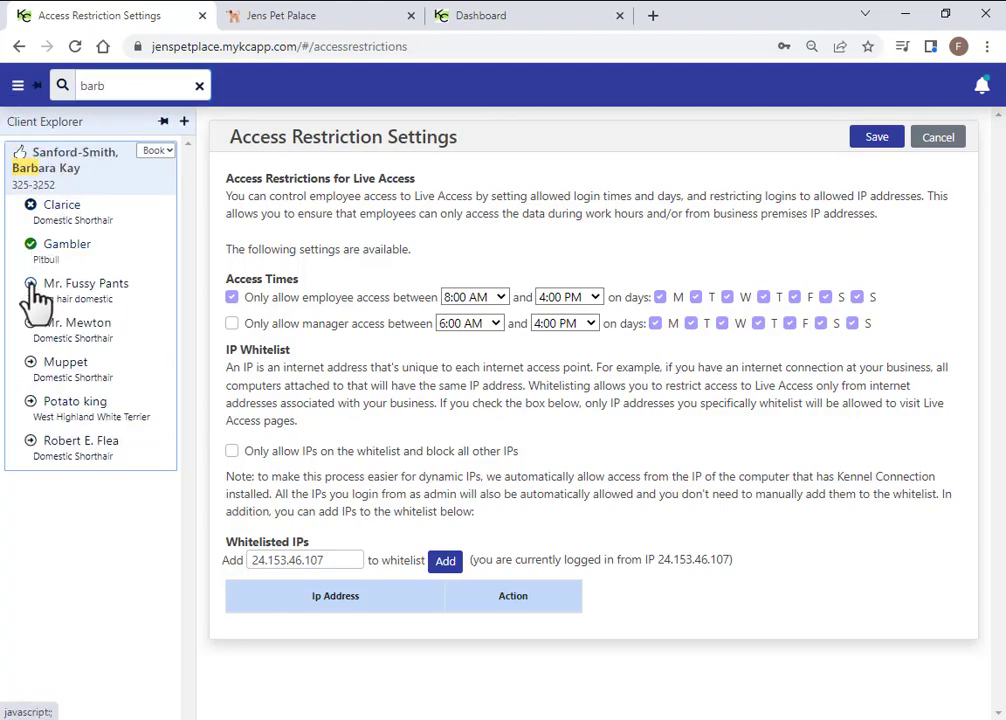
pyautogui.click(29, 323)
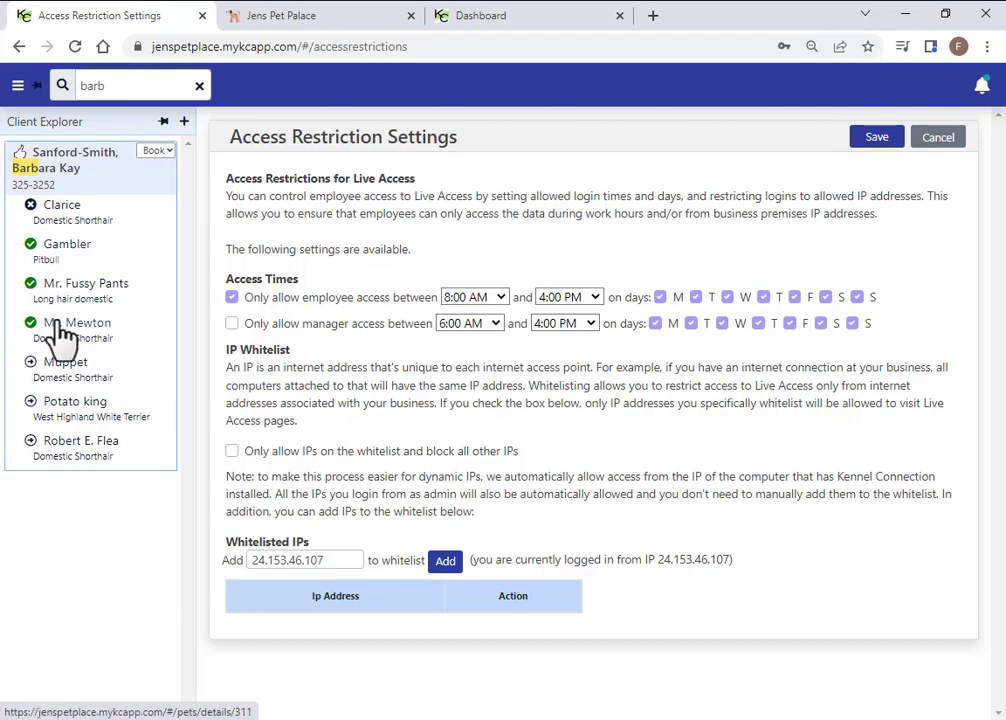
# Review this client's booking types, then clear the client search
pyautogui.click(155, 151)
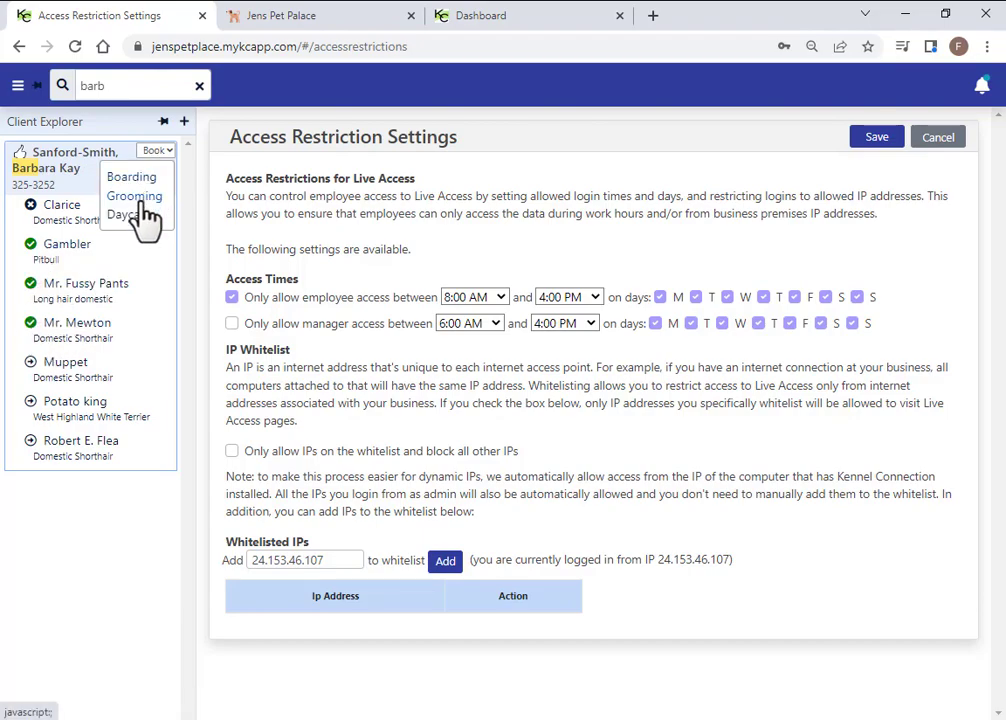
pyautogui.click(206, 88)
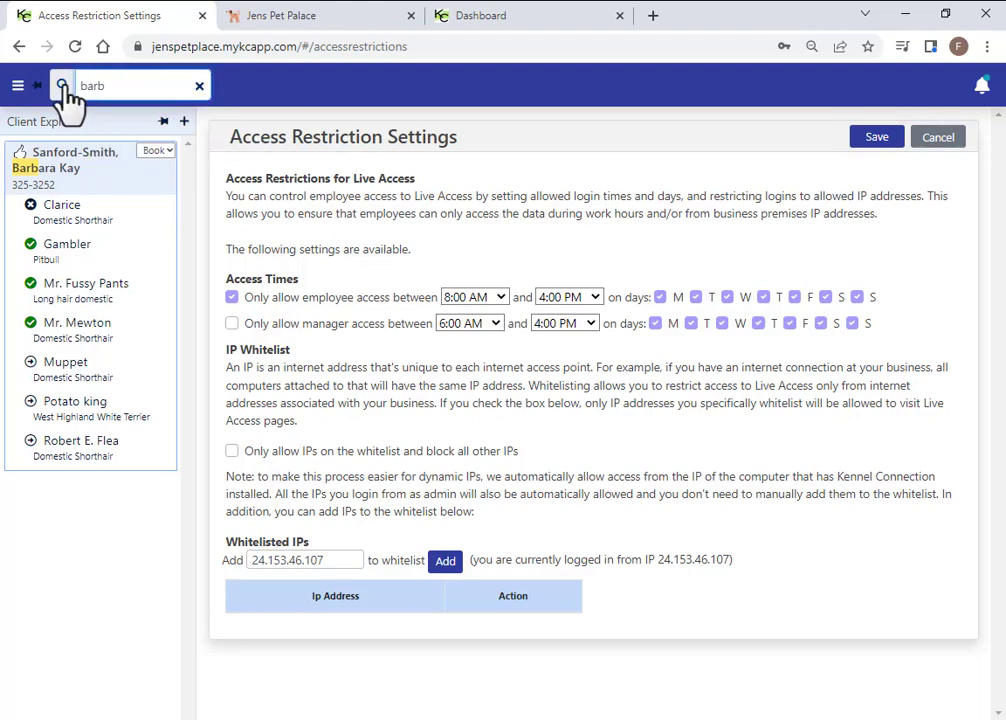
pyautogui.click(199, 86)
# Return to the Live Access Dashboard showing July 15, 2022 arrivals and totals
pyautogui.scroll(3, 113, 437)
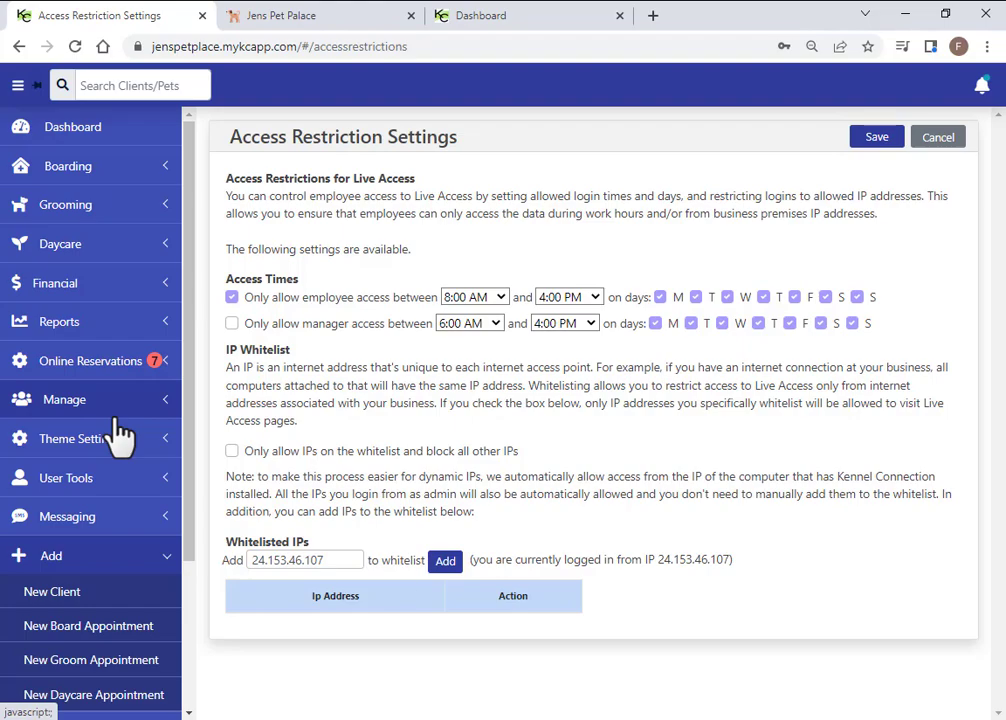
pyautogui.click(79, 144)
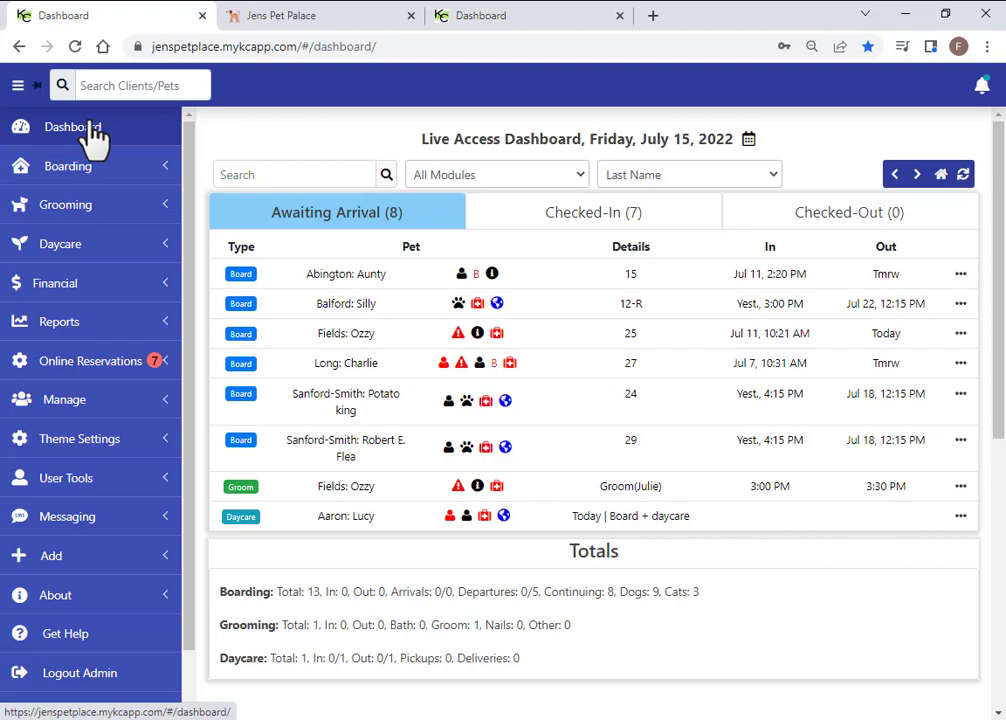
# Switch to the Jens Pet Palace tab showing the client's confirmed boardings
pyautogui.click(285, 22)
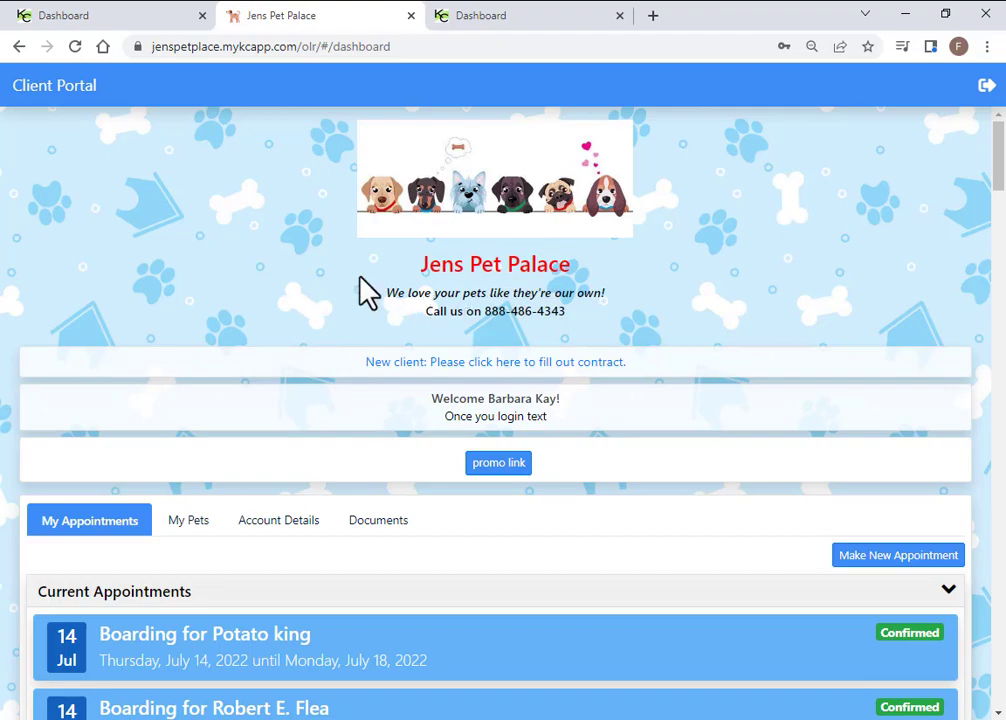
pyautogui.scroll(-3, 366, 289)
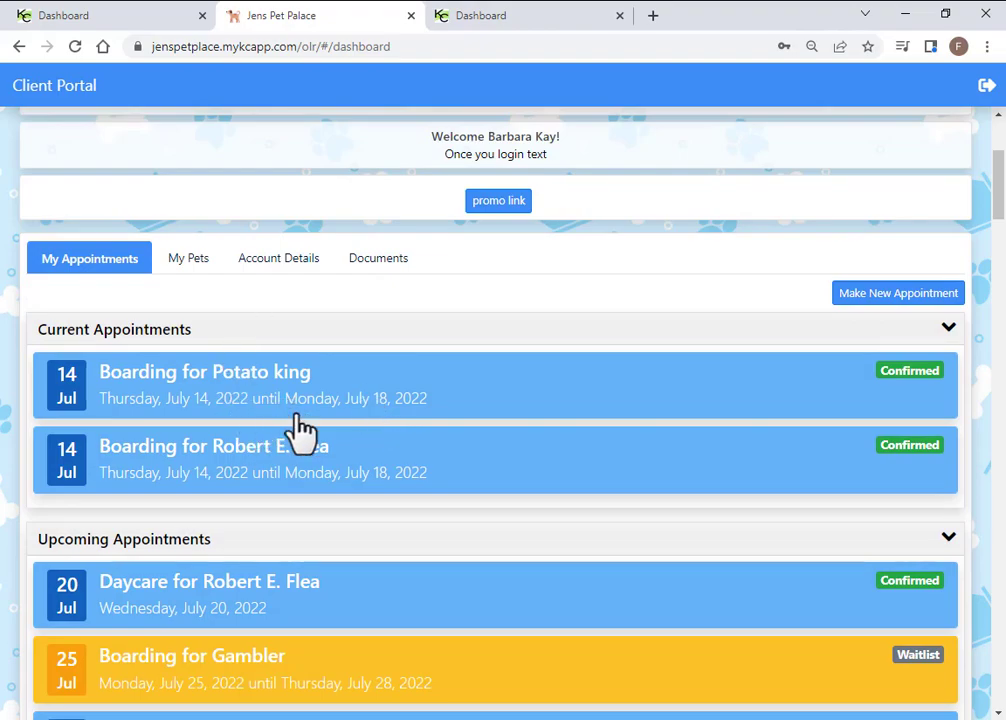
pyautogui.scroll(-3, 314, 456)
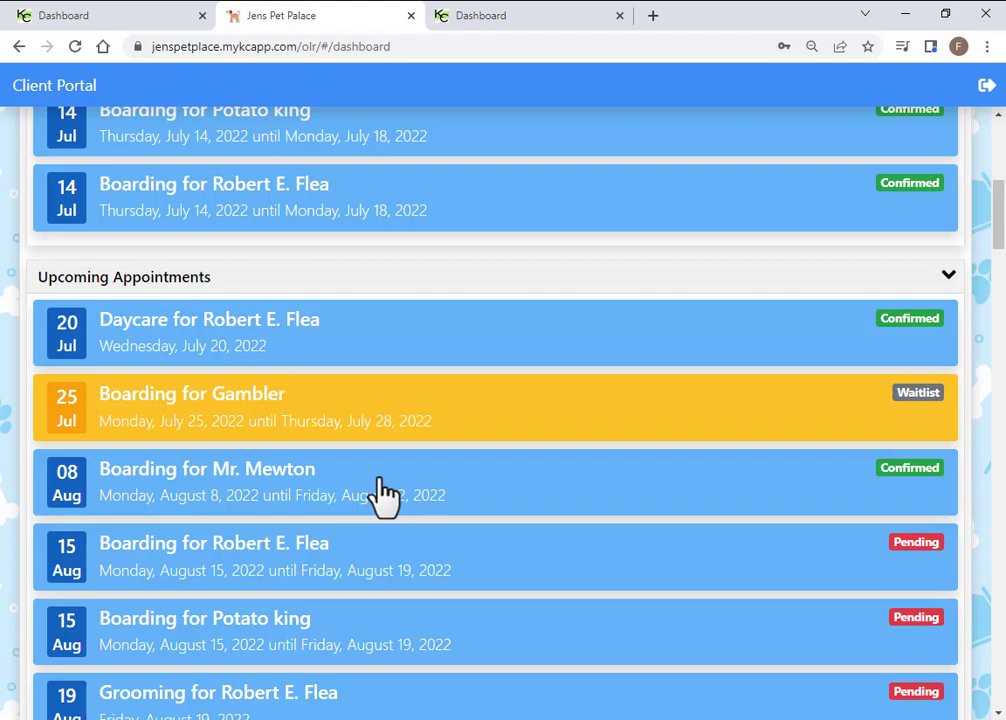
pyautogui.scroll(-3, 383, 490)
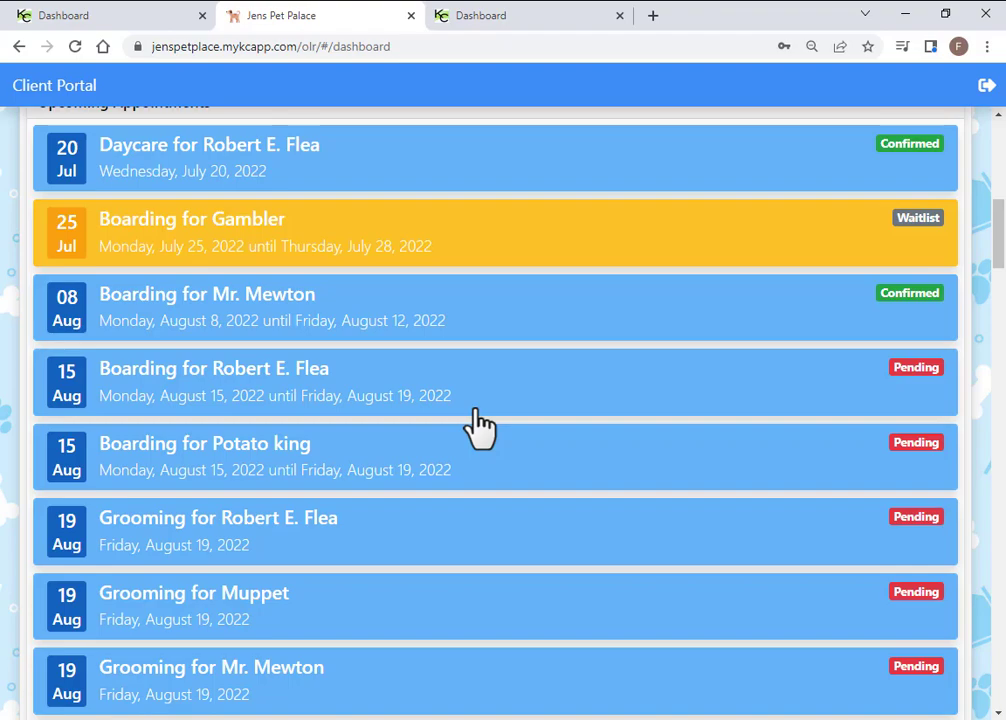
# Expand Robert E. Flea's Aug 15 boarding card and start cancelling it
pyautogui.click(425, 398)
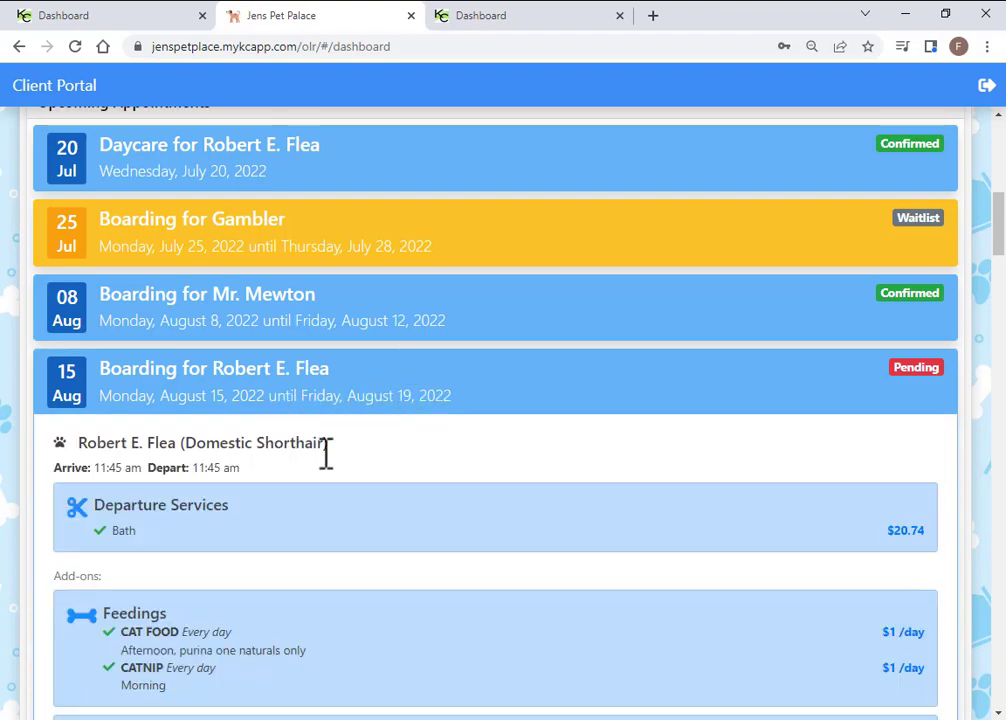
pyautogui.scroll(-2, 332, 471)
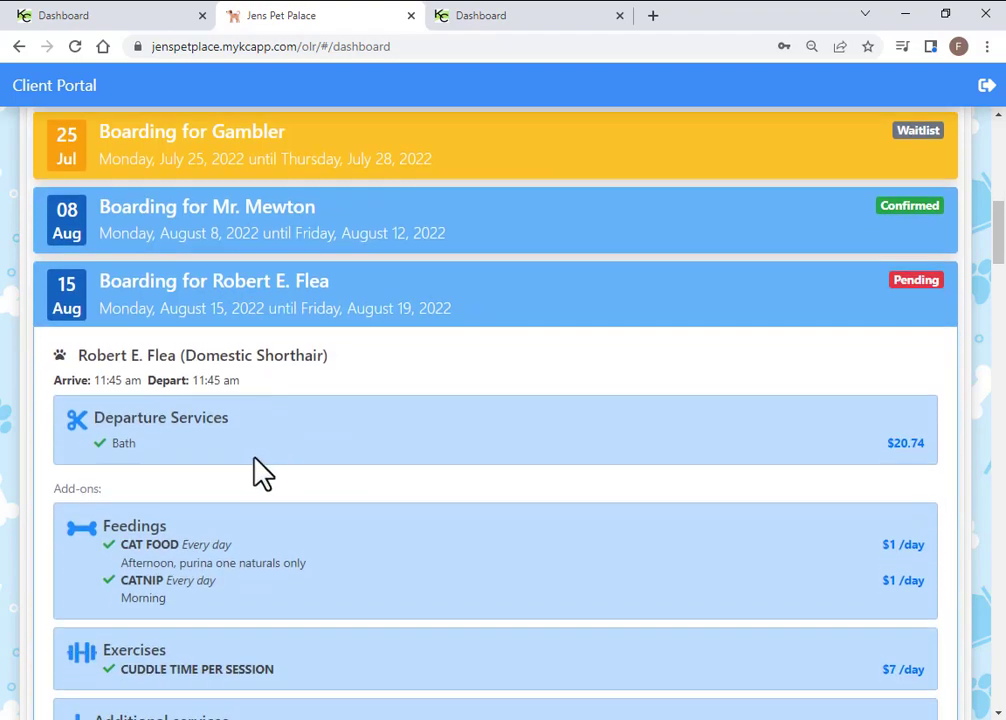
pyautogui.scroll(-4, 370, 507)
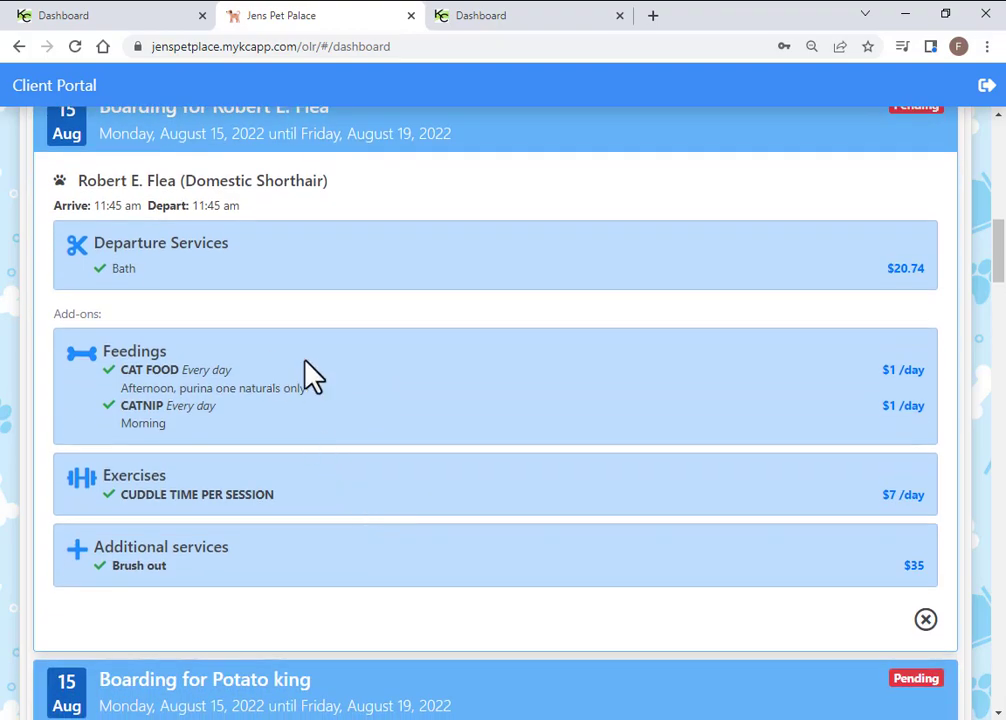
pyautogui.click(926, 620)
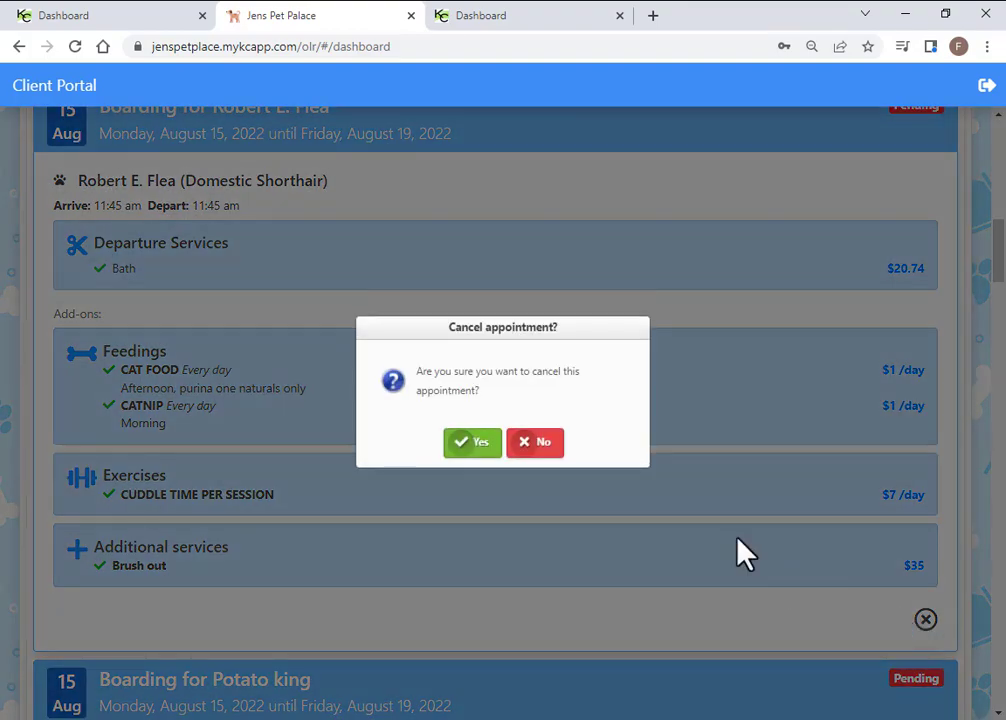
# Decline the cancellation so the Aug 15–19 boarding stays pending
pyautogui.click(541, 443)
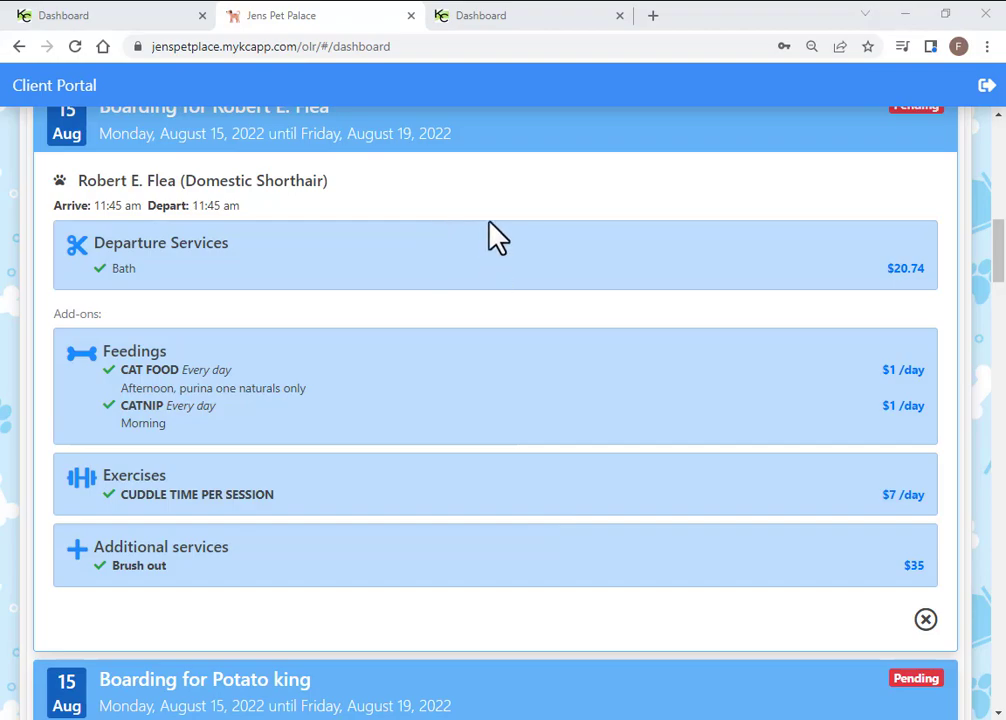
pyautogui.scroll(7, 585, 512)
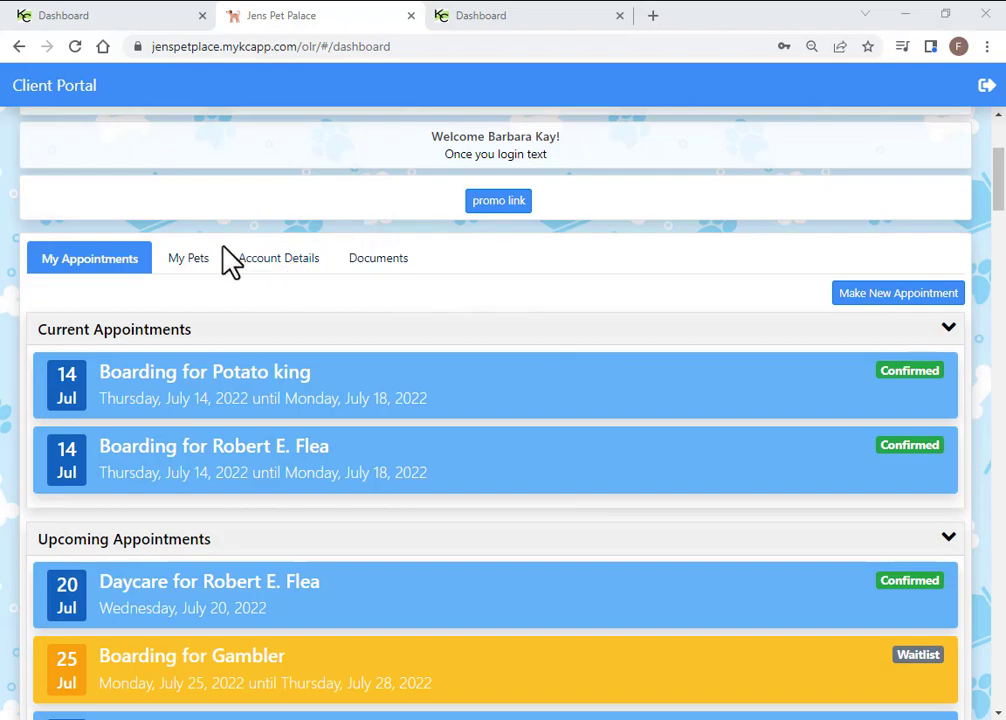
# Open My Pets and browse each pet's breed, age and vaccination status
pyautogui.click(192, 260)
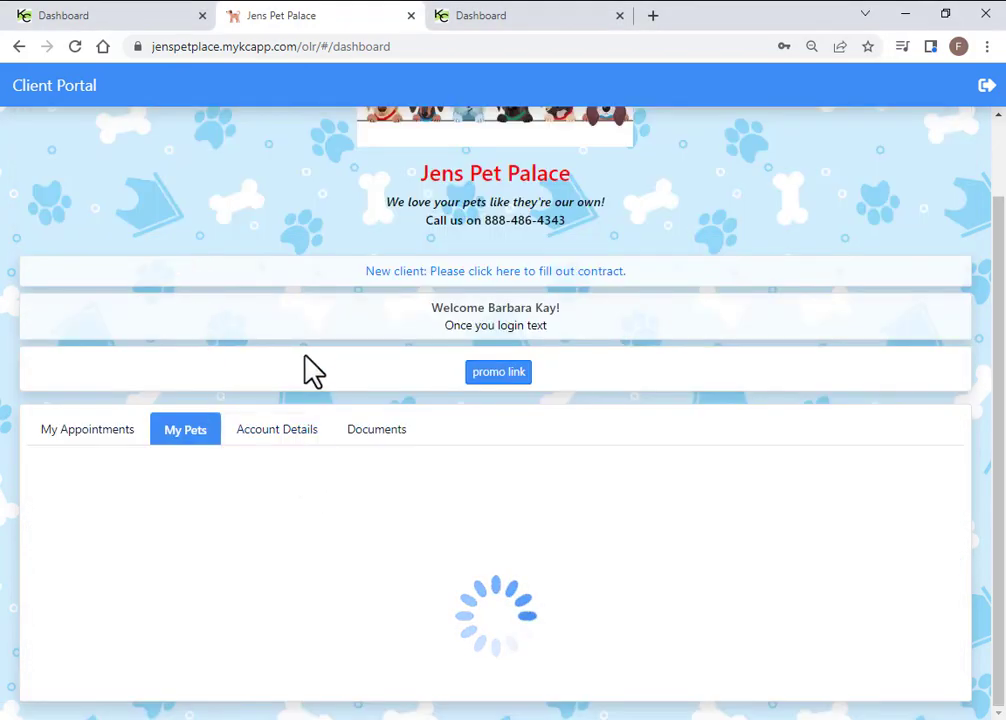
pyautogui.scroll(-2, 303, 373)
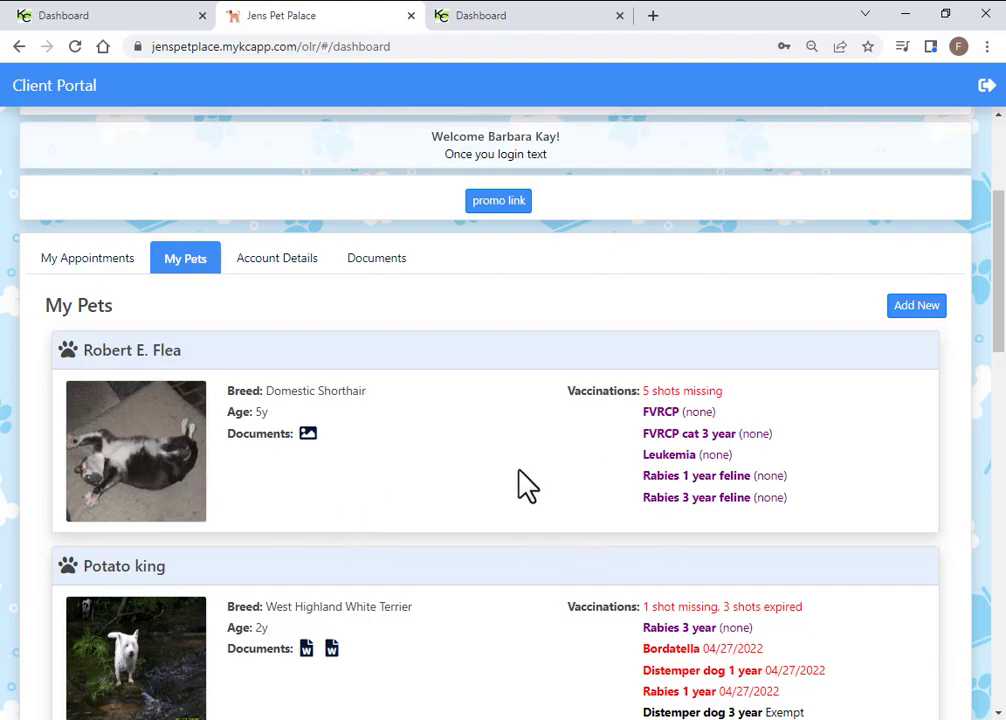
pyautogui.scroll(-1, 530, 485)
pyautogui.scroll(-2, 522, 488)
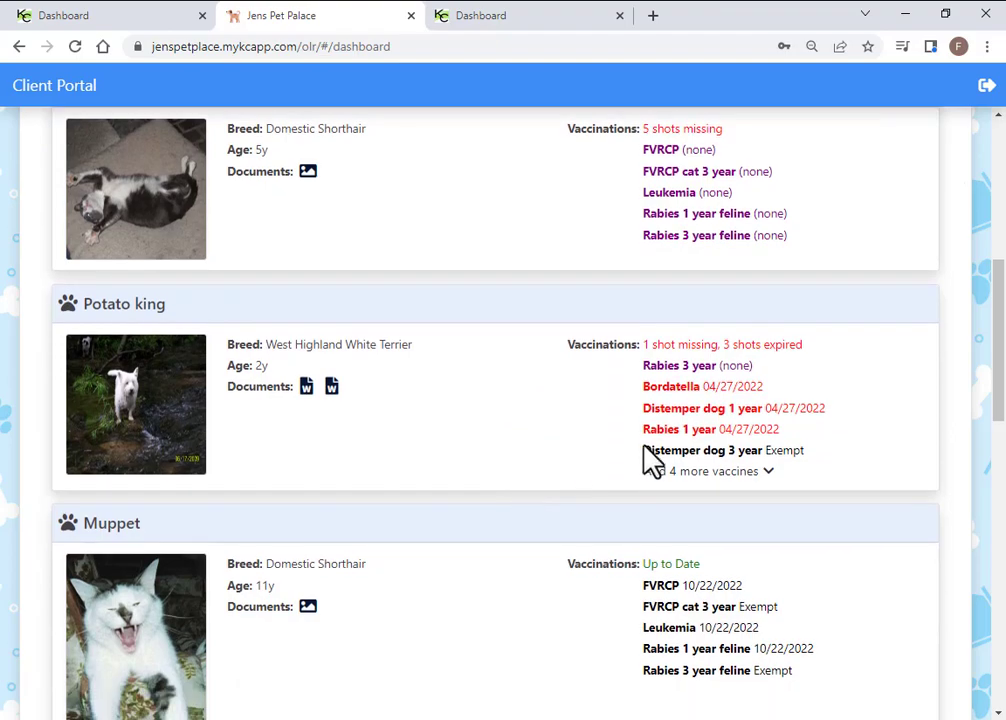
pyautogui.scroll(-1, 478, 561)
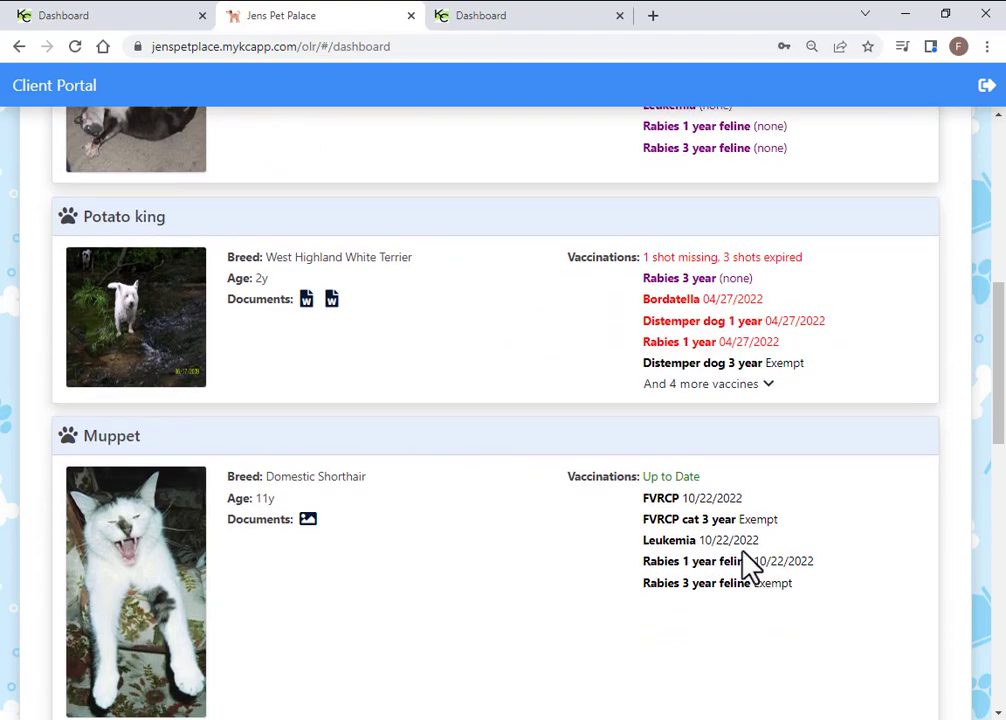
pyautogui.scroll(-2, 750, 567)
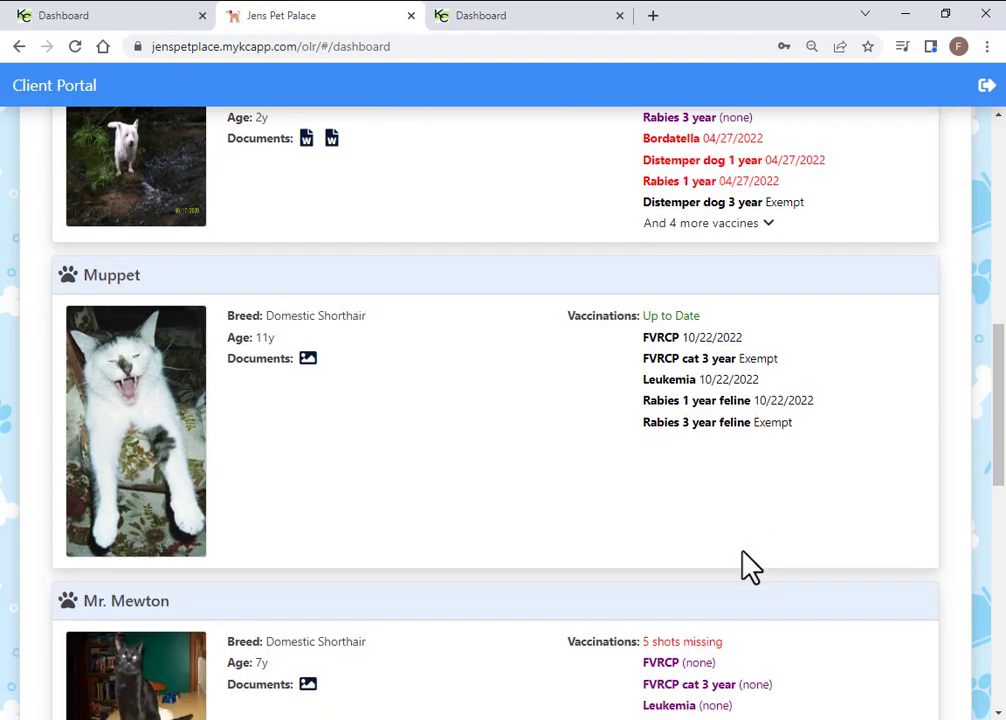
pyautogui.scroll(-1, 366, 662)
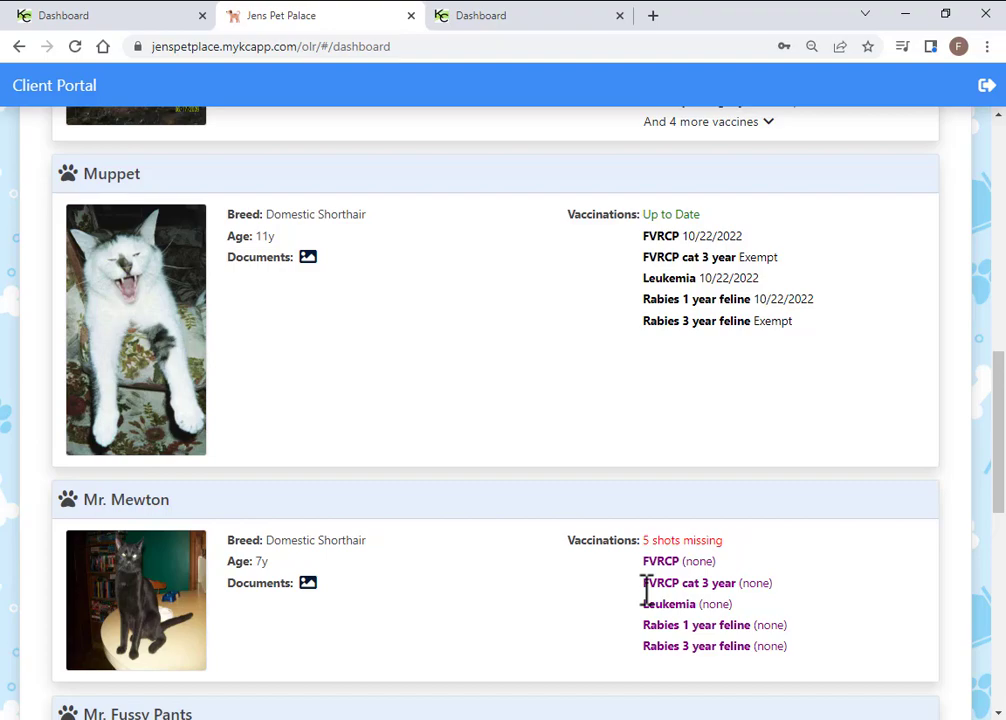
pyautogui.scroll(7, 579, 520)
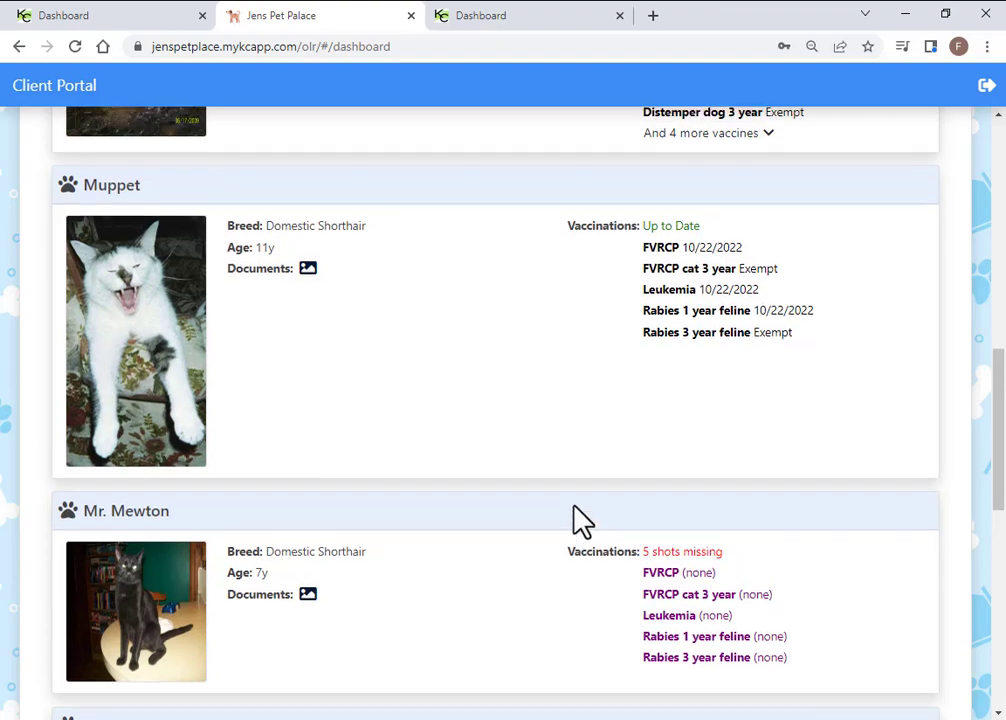
pyautogui.scroll(1, 579, 520)
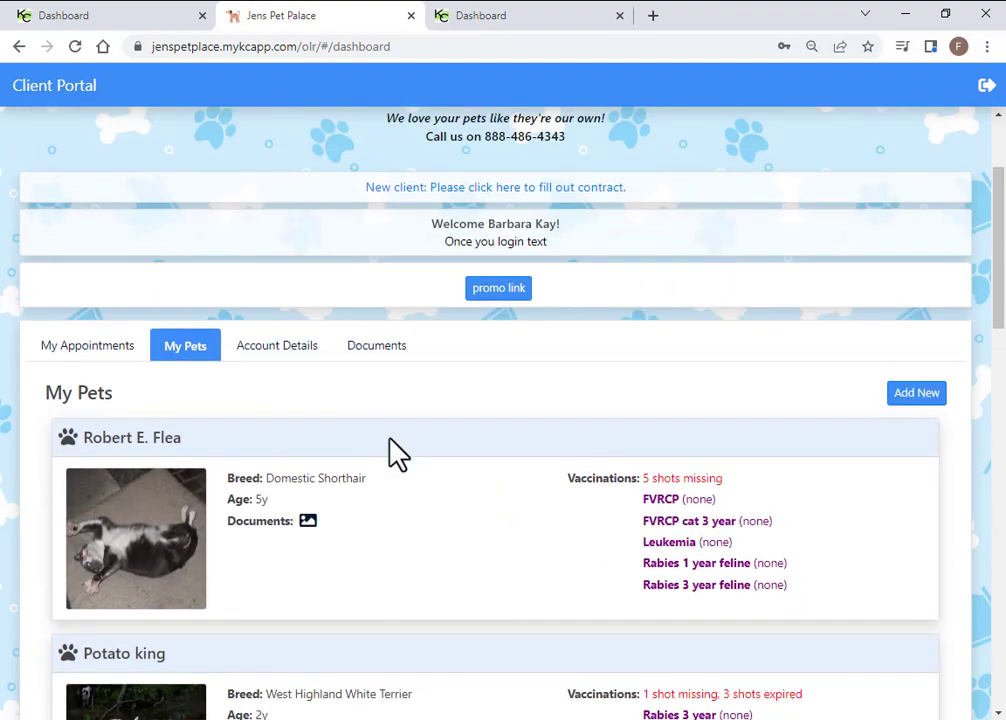
# Open Documents to see the Word document last updated 07/14/2022
pyautogui.click(378, 364)
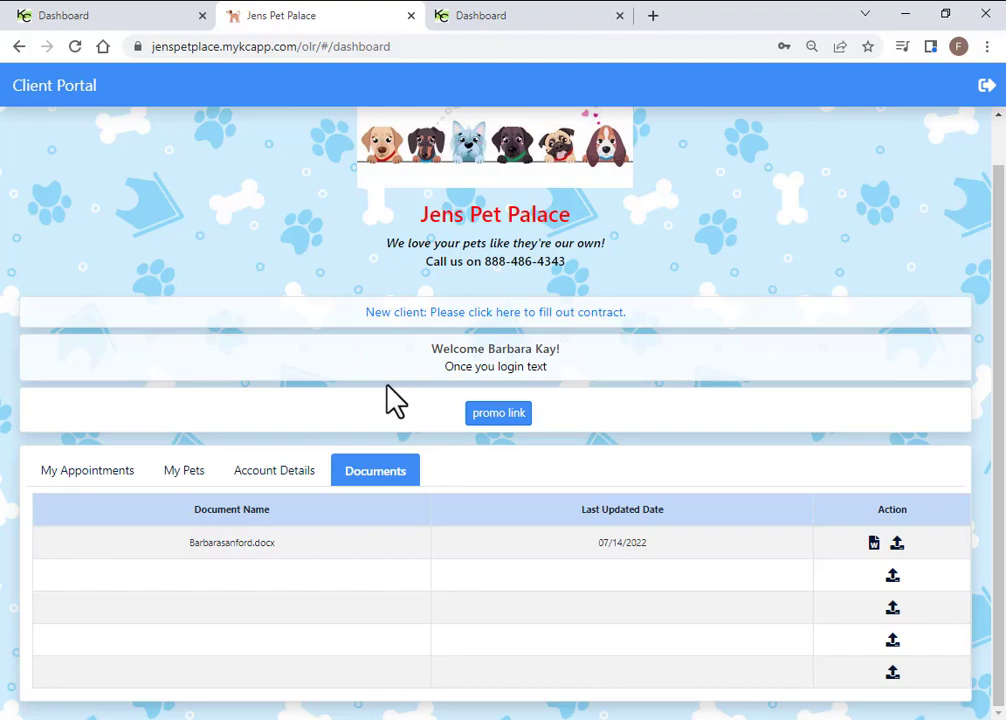
# Open Account Details to view the client's name, address, phone and e-mail
pyautogui.click(293, 485)
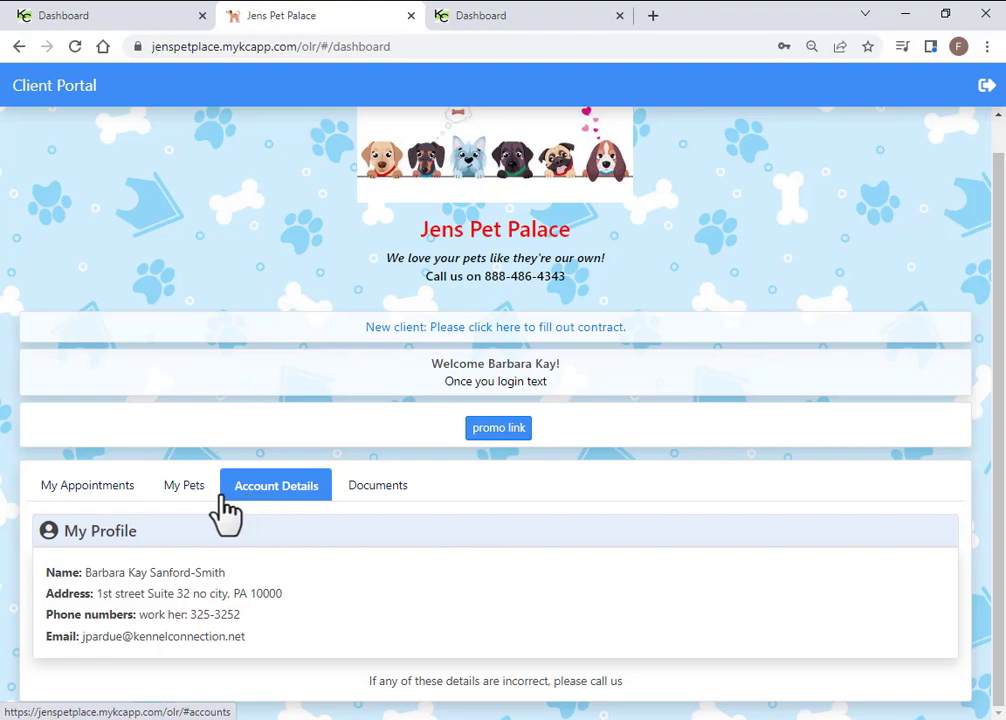
# Back in My Pets, start a new pet named Jumper
pyautogui.click(187, 494)
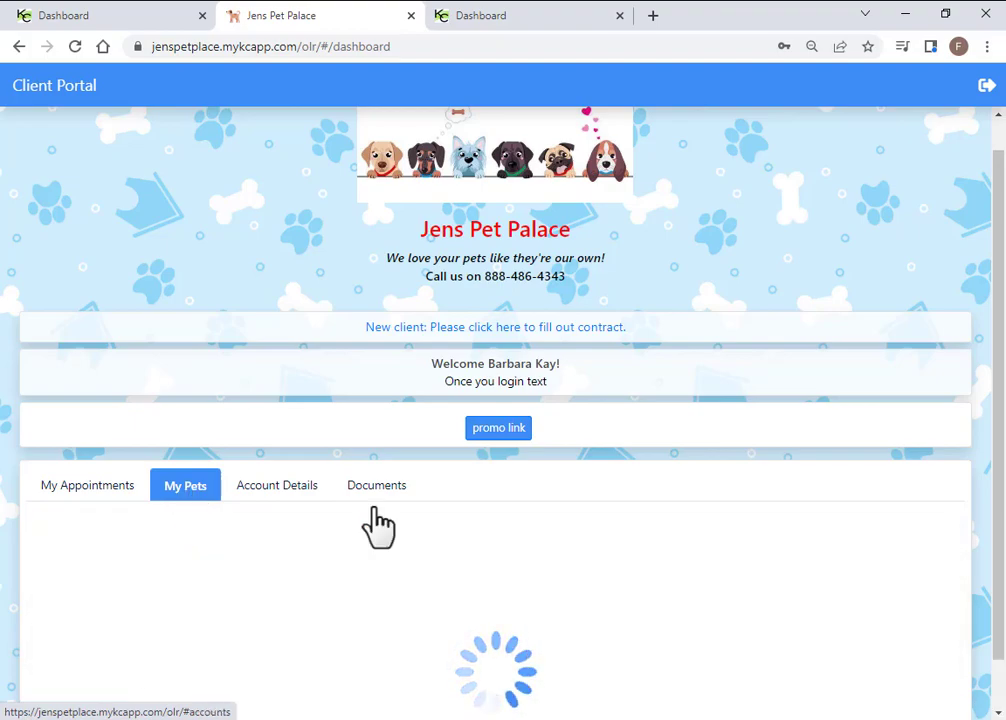
pyautogui.click(912, 540)
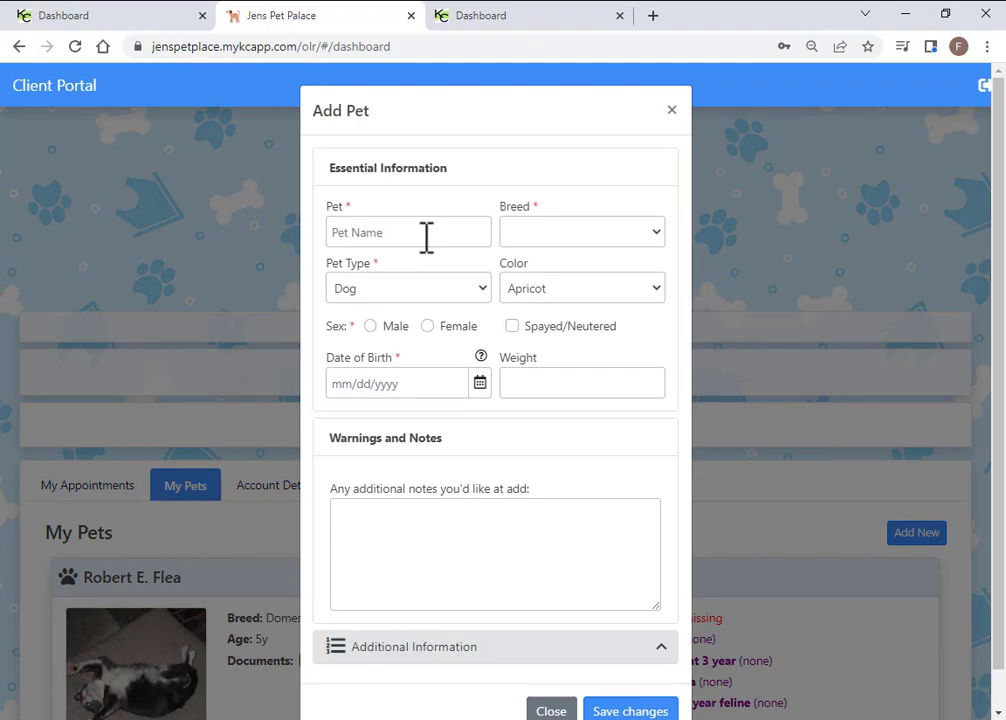
pyautogui.click(426, 233)
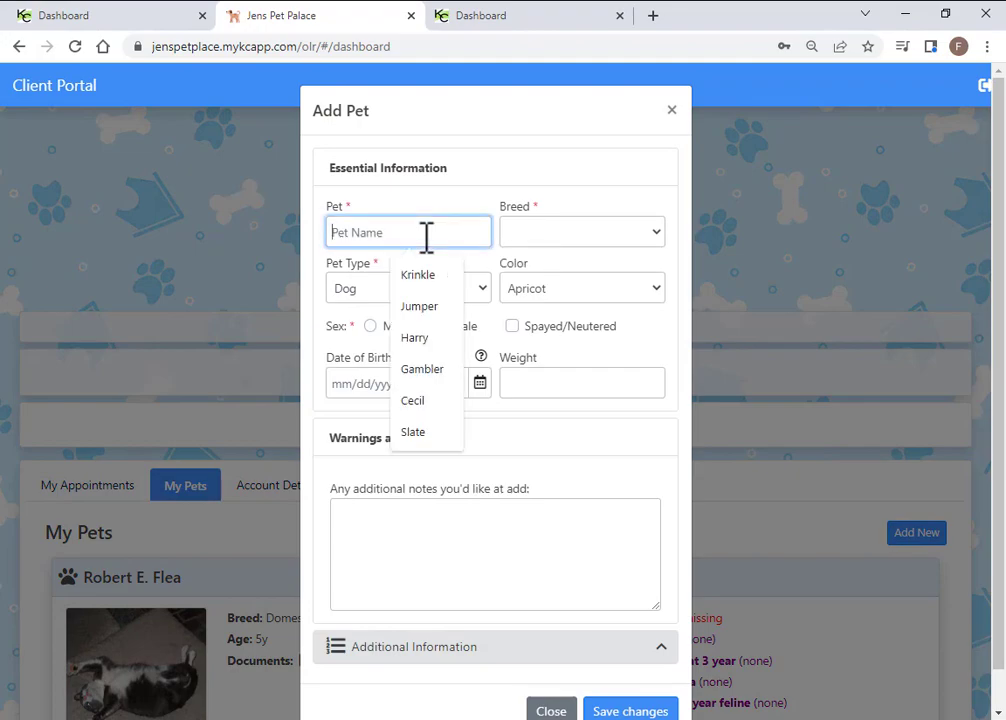
pyautogui.write('Jumper')
pyautogui.press('Tab')
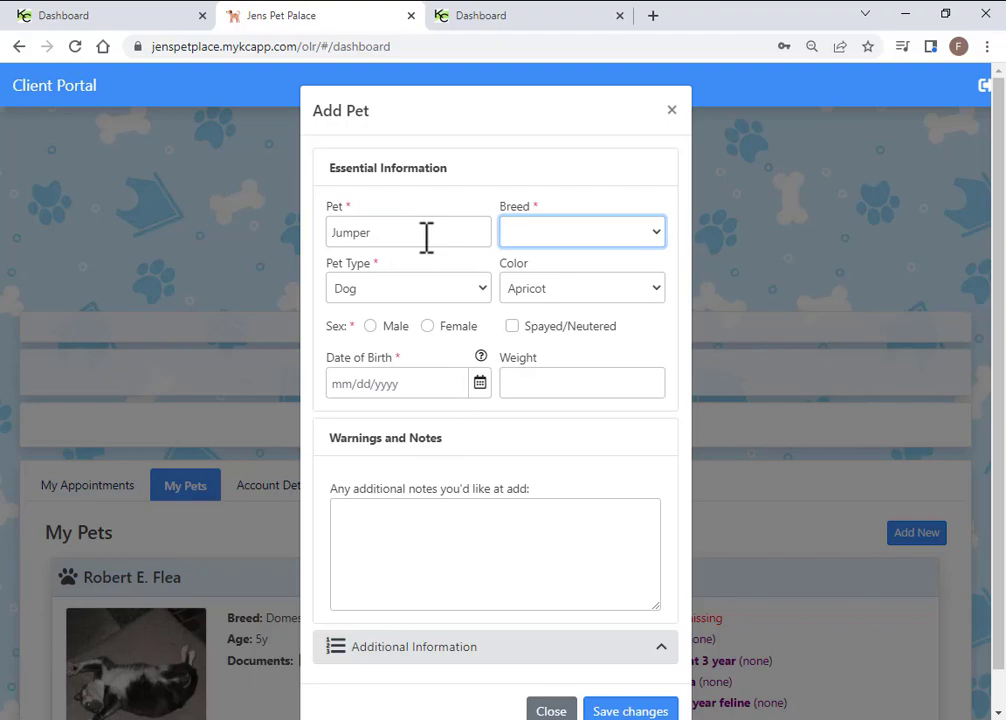
# Set Jumper as a Black & Tan Basset Hound, male and spayed/neutered
pyautogui.click(656, 234)
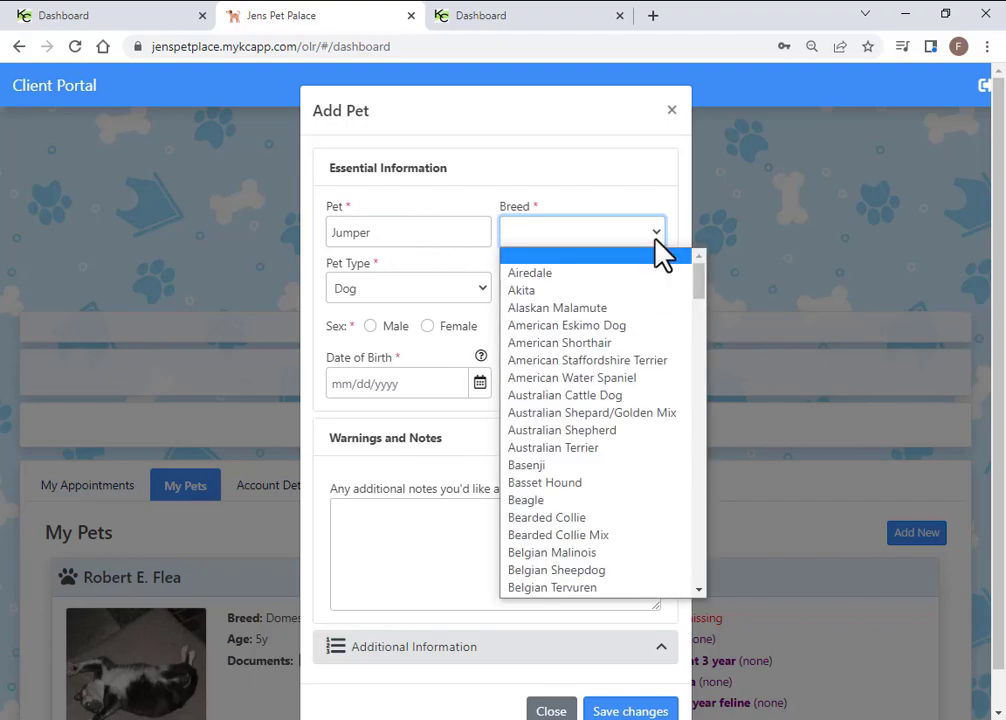
pyautogui.click(532, 482)
pyautogui.click(648, 288)
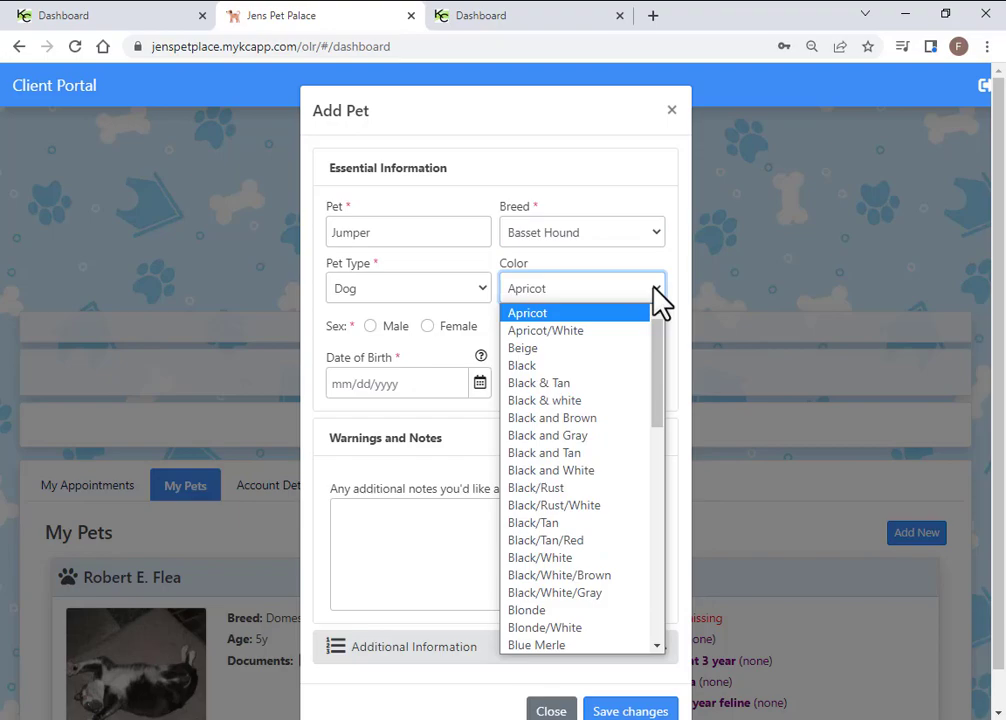
pyautogui.click(560, 383)
pyautogui.click(373, 328)
pyautogui.click(512, 326)
# Enter date of birth July 8, 2019 and weight 58
pyautogui.click(433, 384)
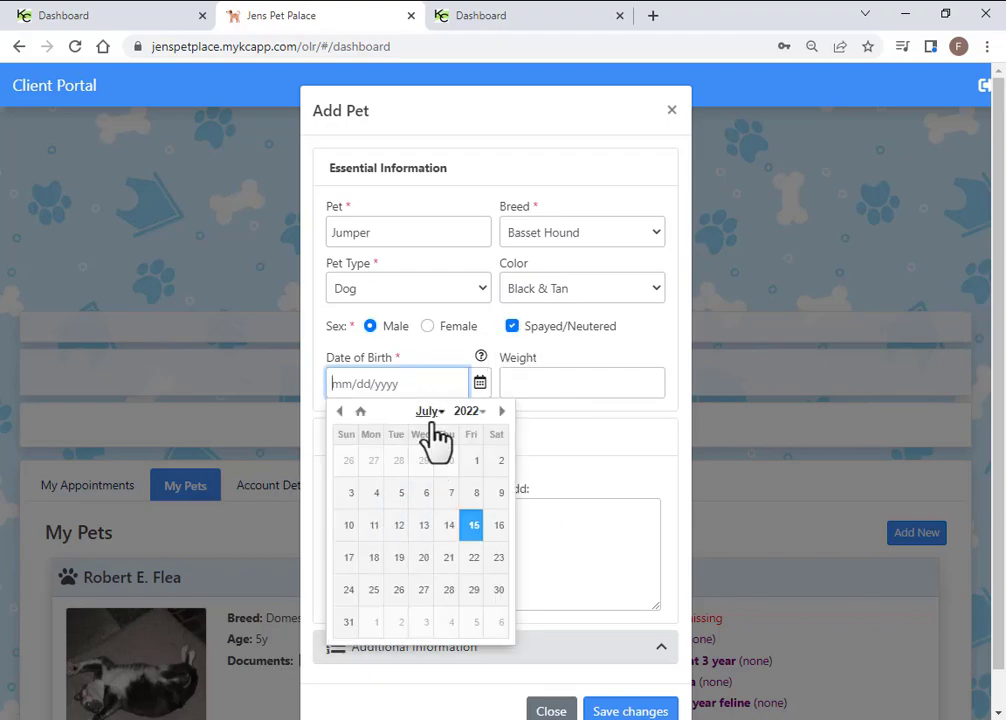
pyautogui.click(471, 411)
pyautogui.scroll(4, 474, 445)
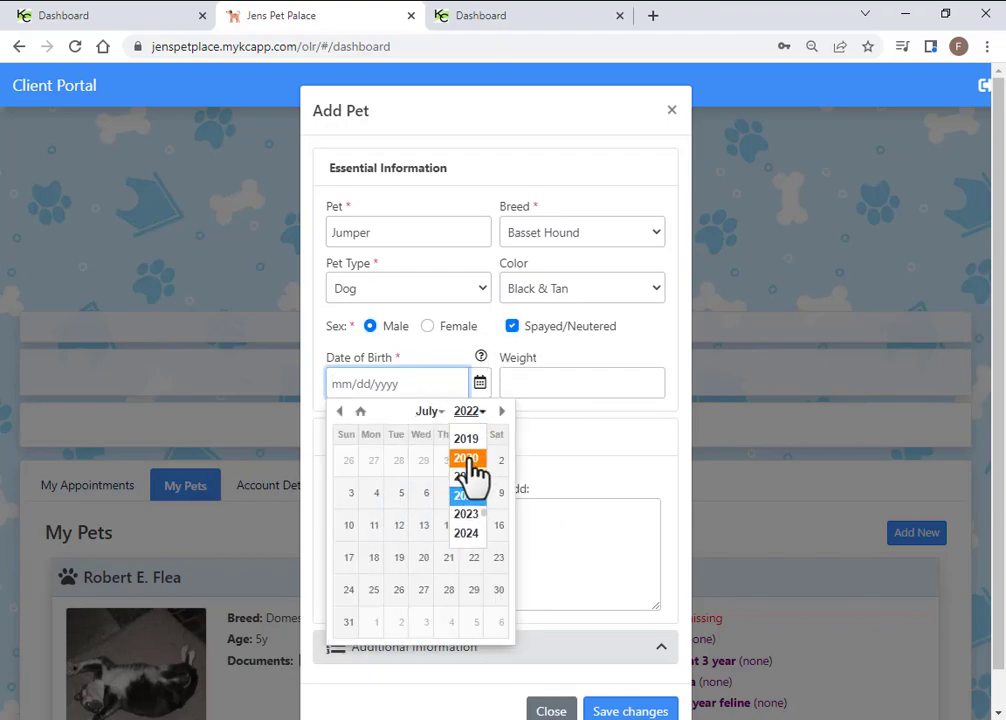
pyautogui.click(466, 434)
pyautogui.click(376, 492)
pyautogui.click(555, 388)
pyautogui.write('58')
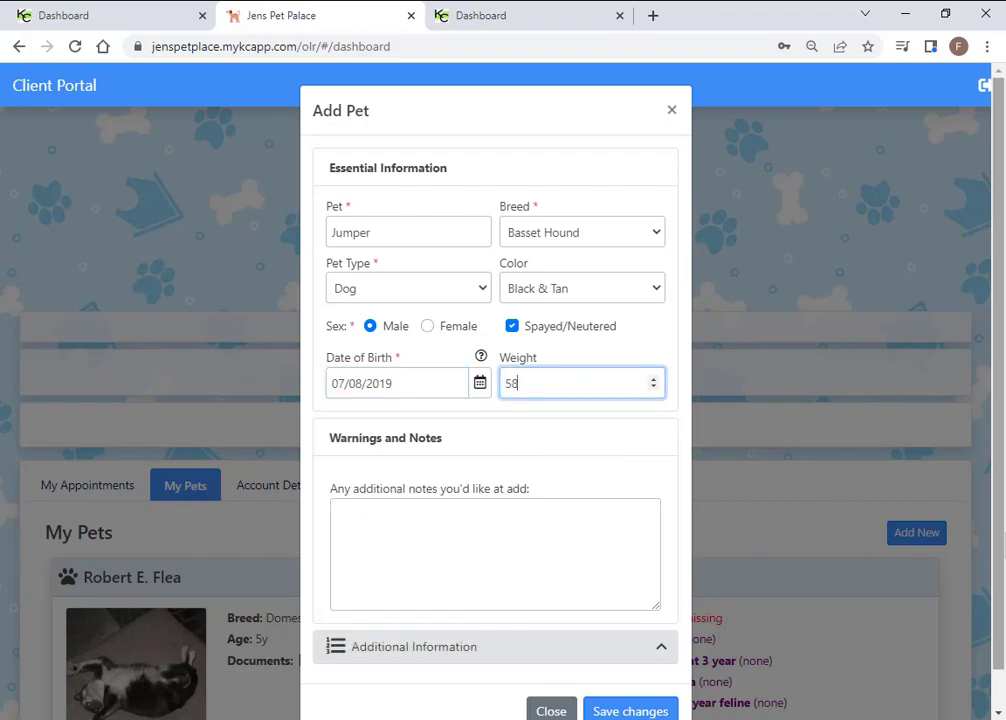
# Under Additional Information choose New Vet Services as vet and save the pet
pyautogui.scroll(-1, 500, 566)
pyautogui.click(434, 507)
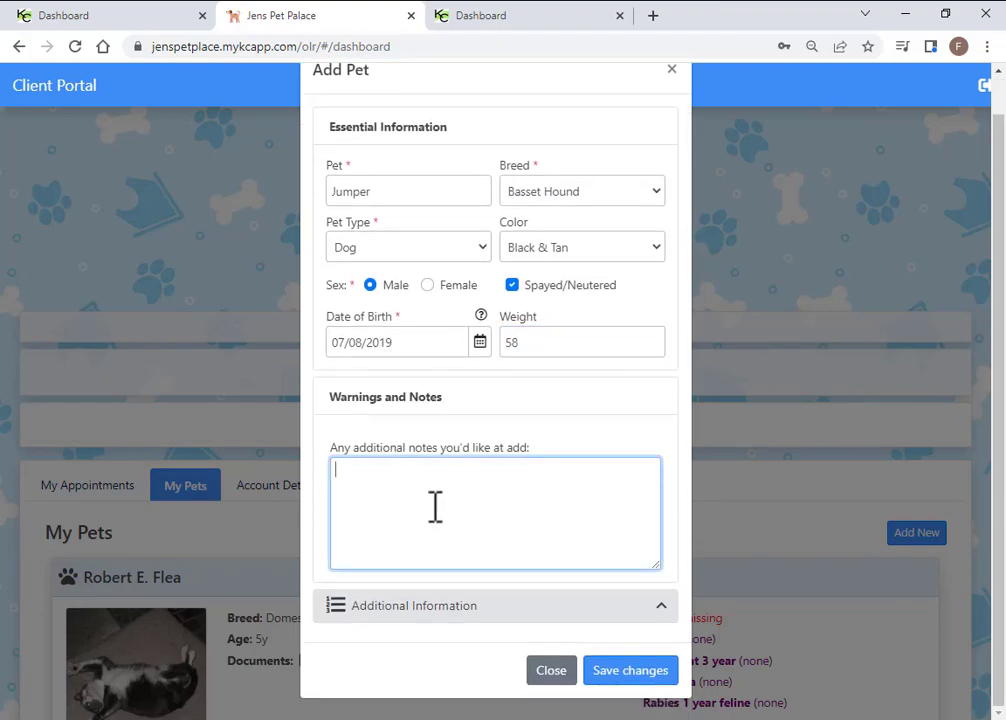
pyautogui.click(431, 607)
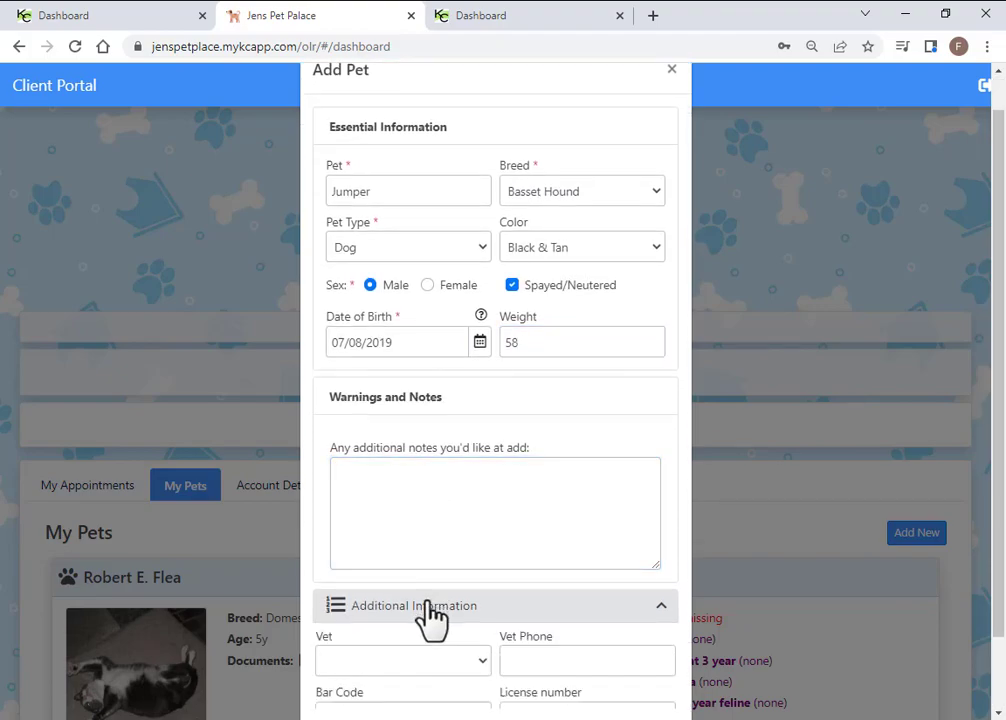
pyautogui.scroll(-2, 470, 505)
pyautogui.click(481, 481)
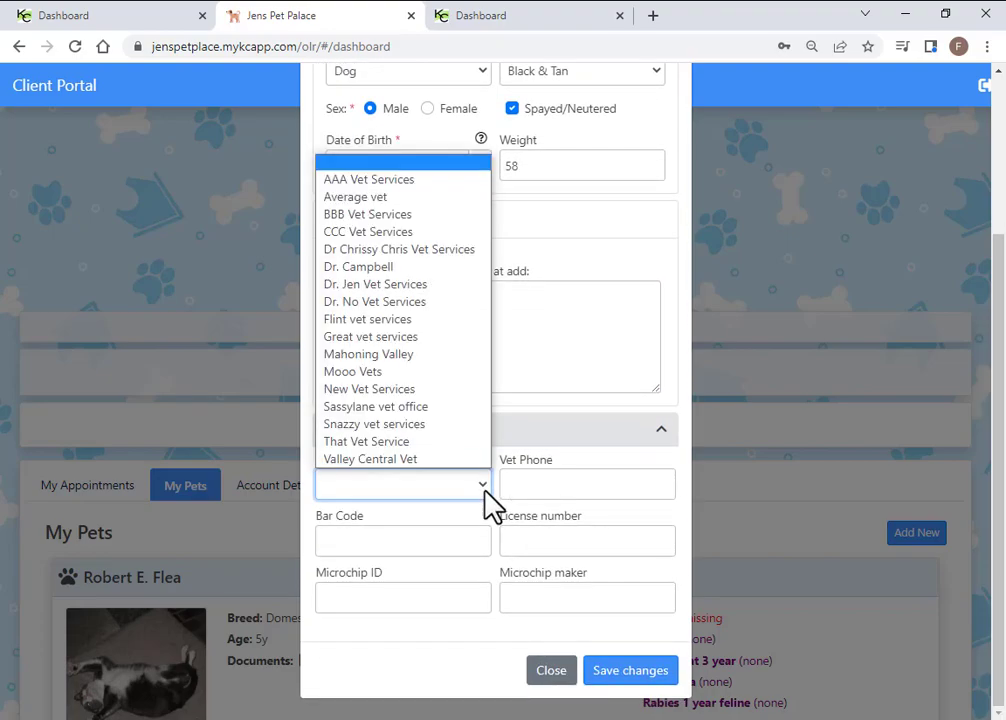
pyautogui.click(375, 391)
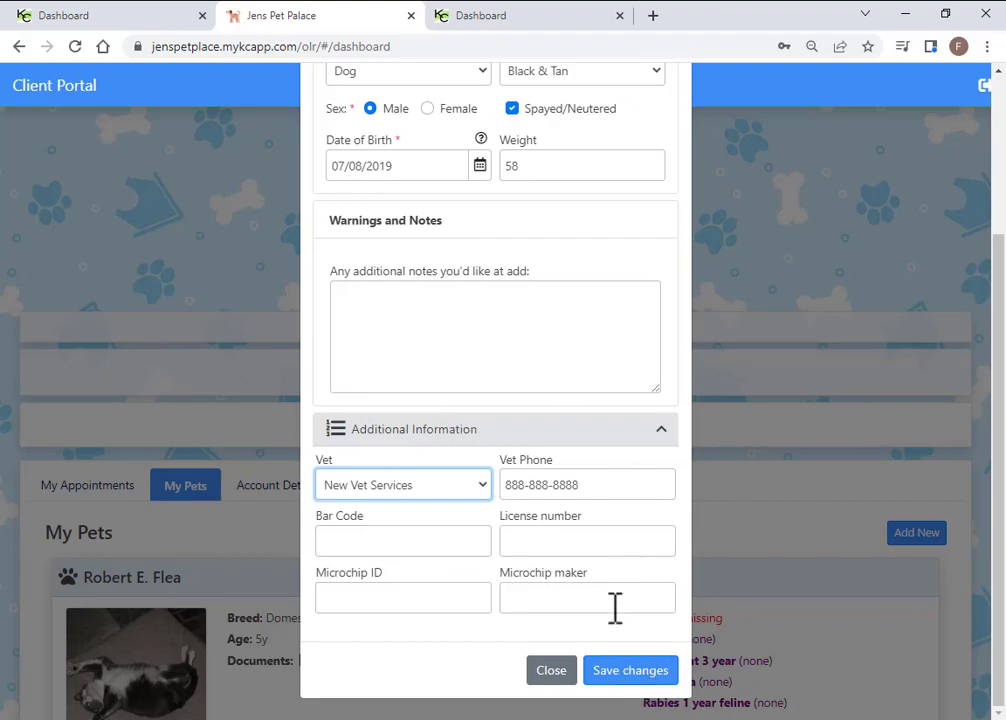
pyautogui.click(634, 672)
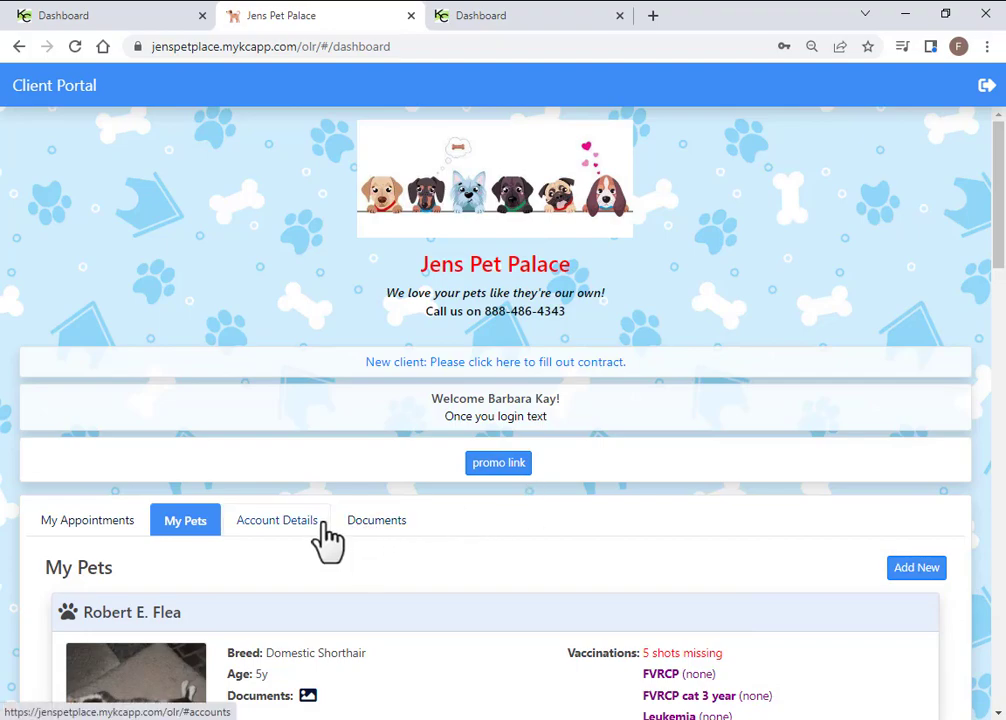
# Return to the admin dashboard and open Online Reservations > Use & Registration
pyautogui.click(144, 30)
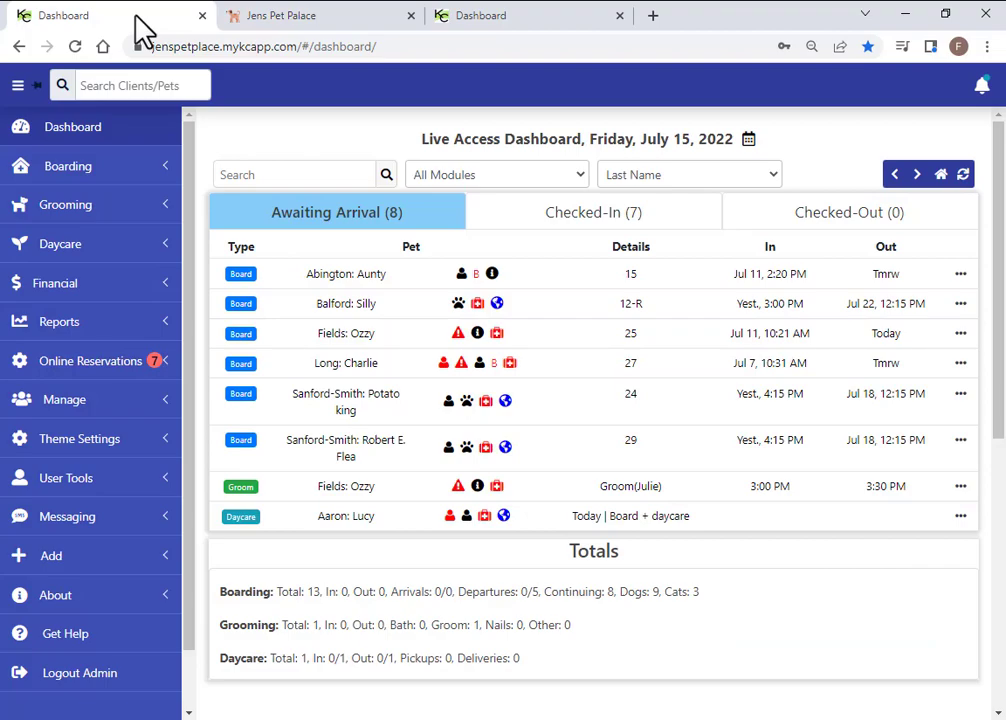
pyautogui.click(82, 369)
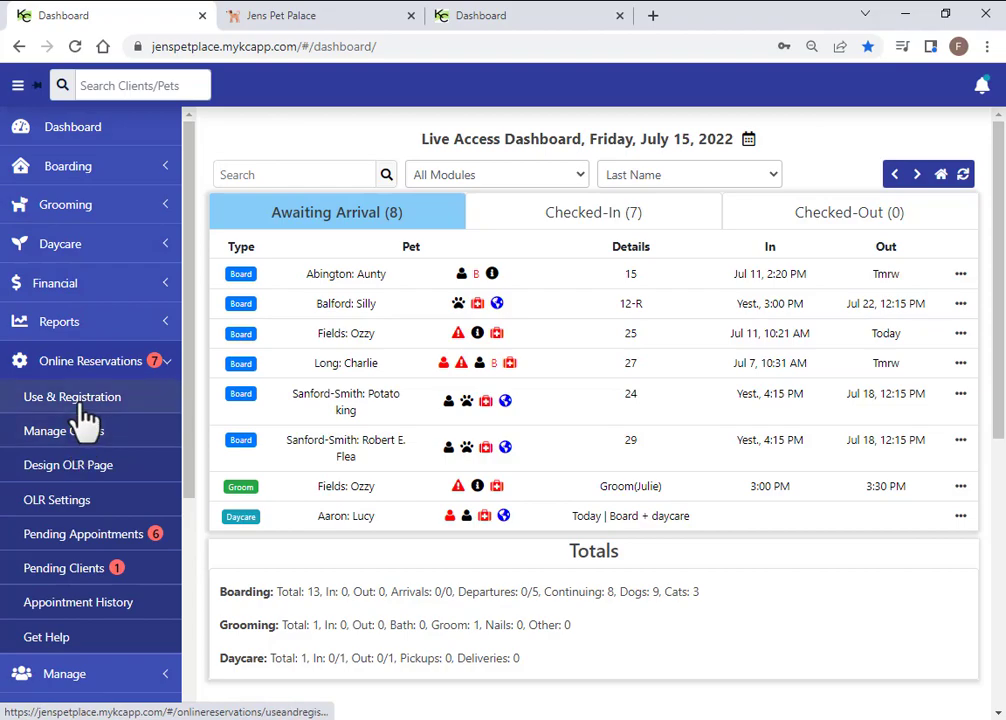
pyautogui.click(70, 398)
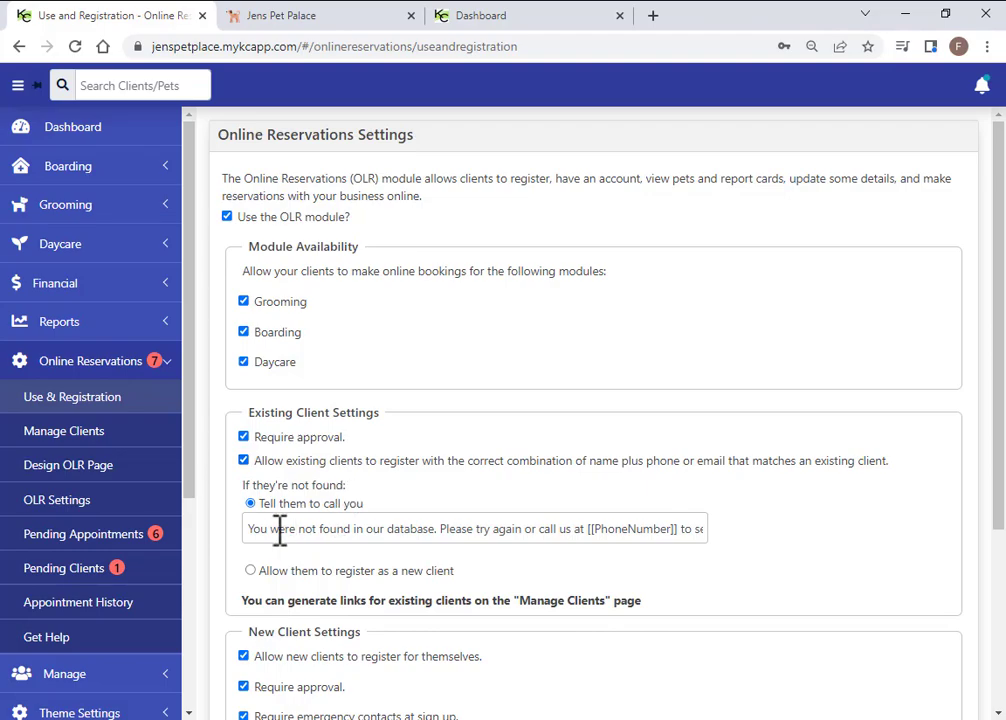
pyautogui.moveTo(250, 533); pyautogui.dragTo(360, 530)
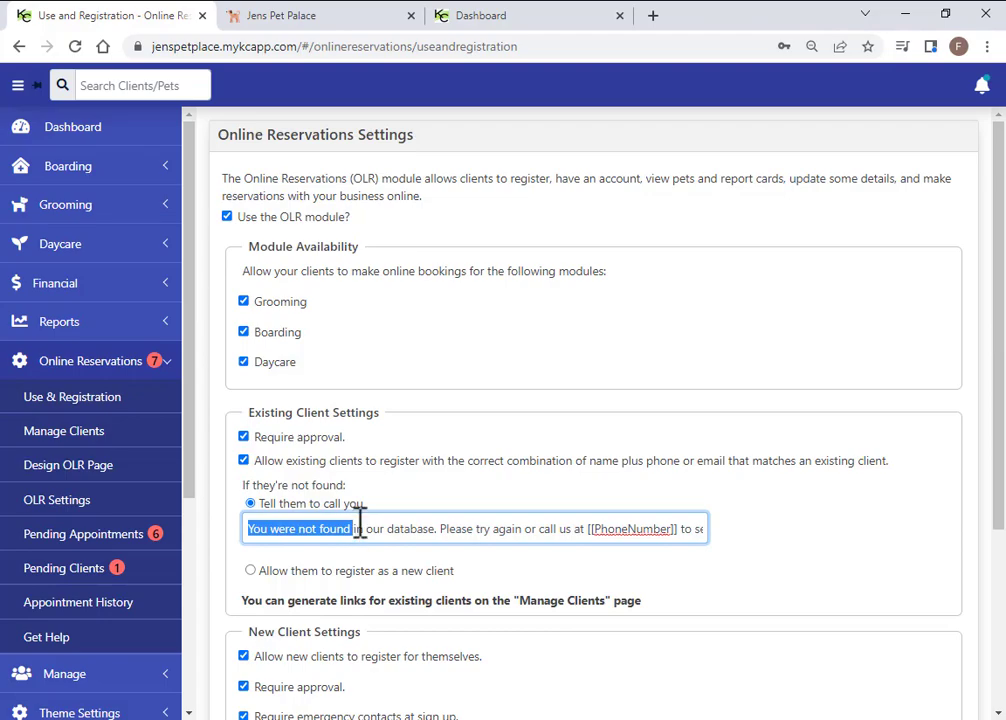
pyautogui.click(413, 531)
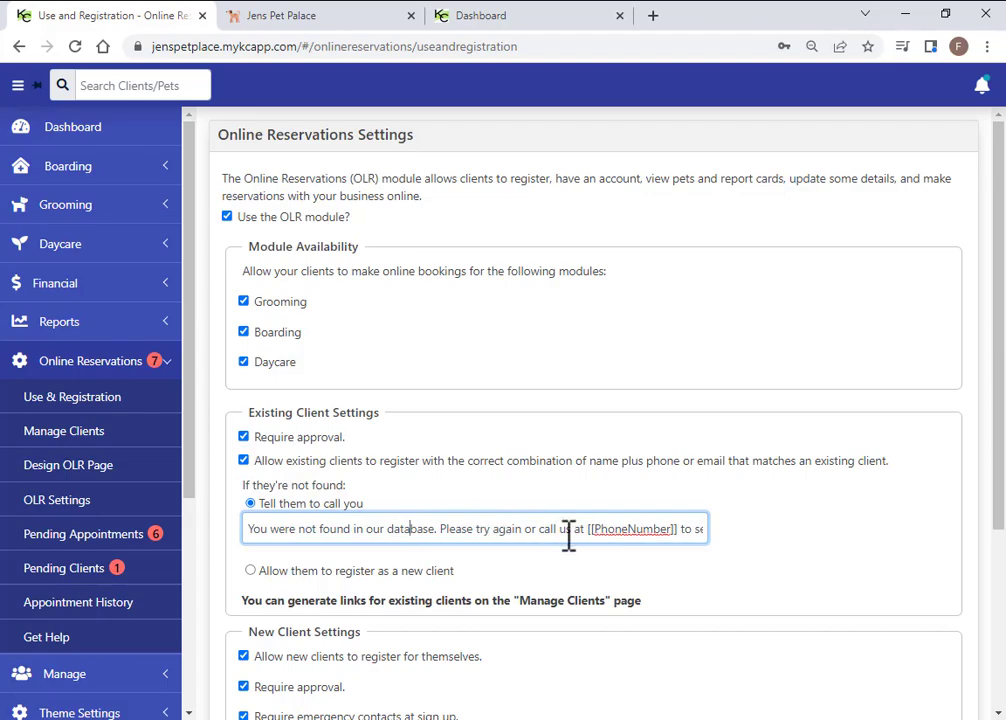
pyautogui.moveTo(589, 530); pyautogui.dragTo(678, 532)
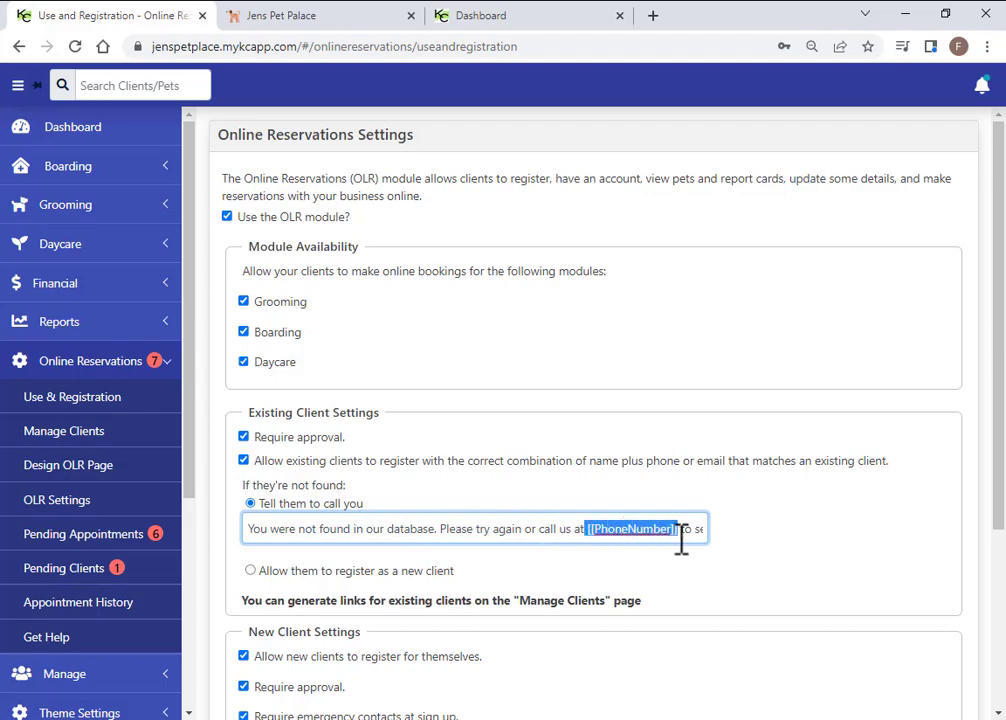
pyautogui.click(570, 529)
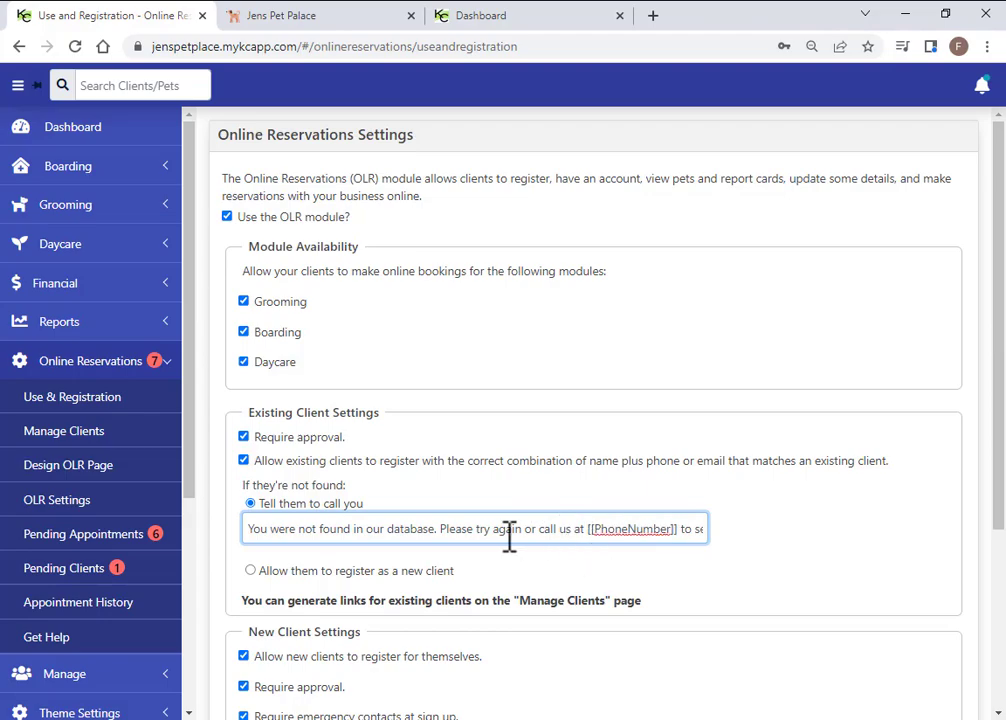
pyautogui.scroll(-3, 433, 525)
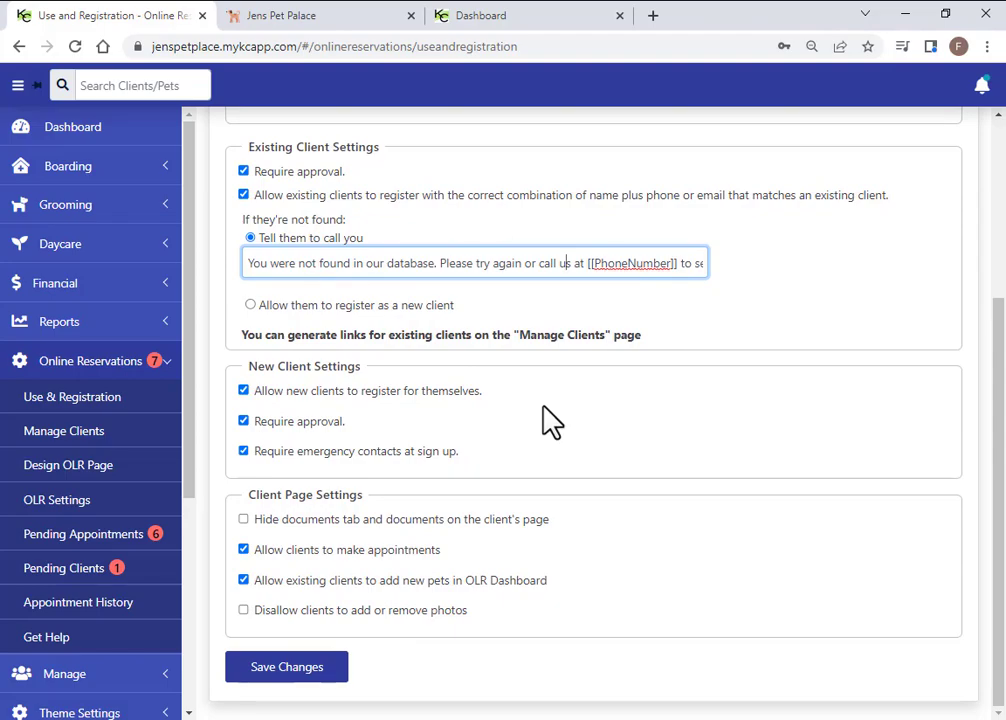
pyautogui.click(244, 391)
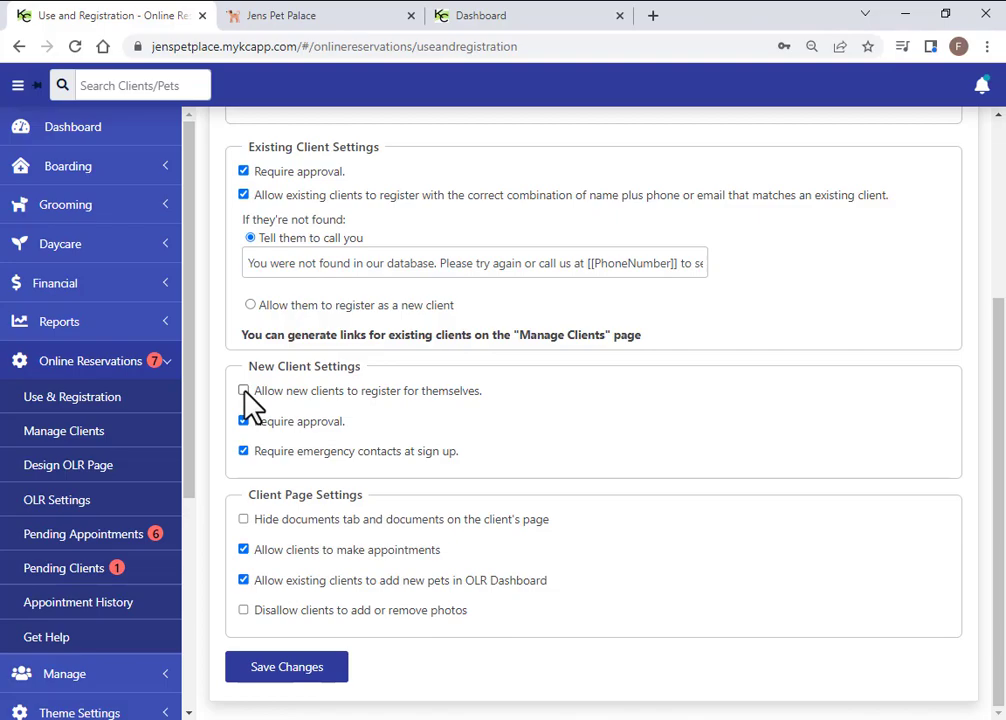
pyautogui.click(244, 391)
pyautogui.click(244, 421)
pyautogui.click(244, 421)
pyautogui.click(245, 521)
pyautogui.click(245, 521)
pyautogui.click(244, 611)
pyautogui.click(244, 611)
# Show the first client's online account details under Manage Clients, toggling Active on and back off
pyautogui.click(89, 440)
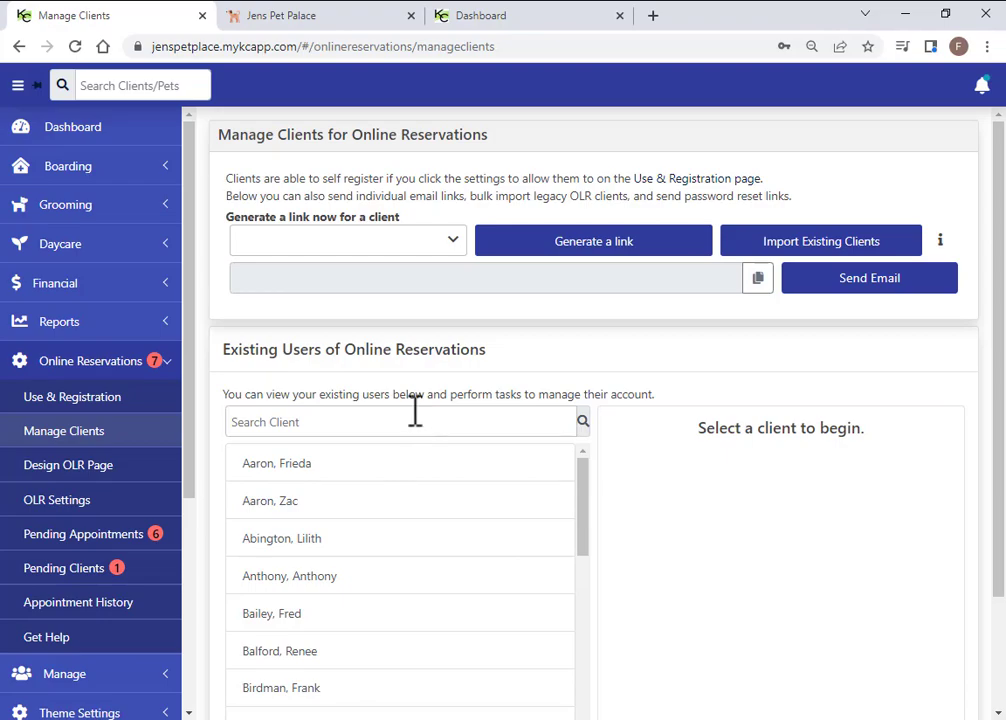
pyautogui.click(334, 474)
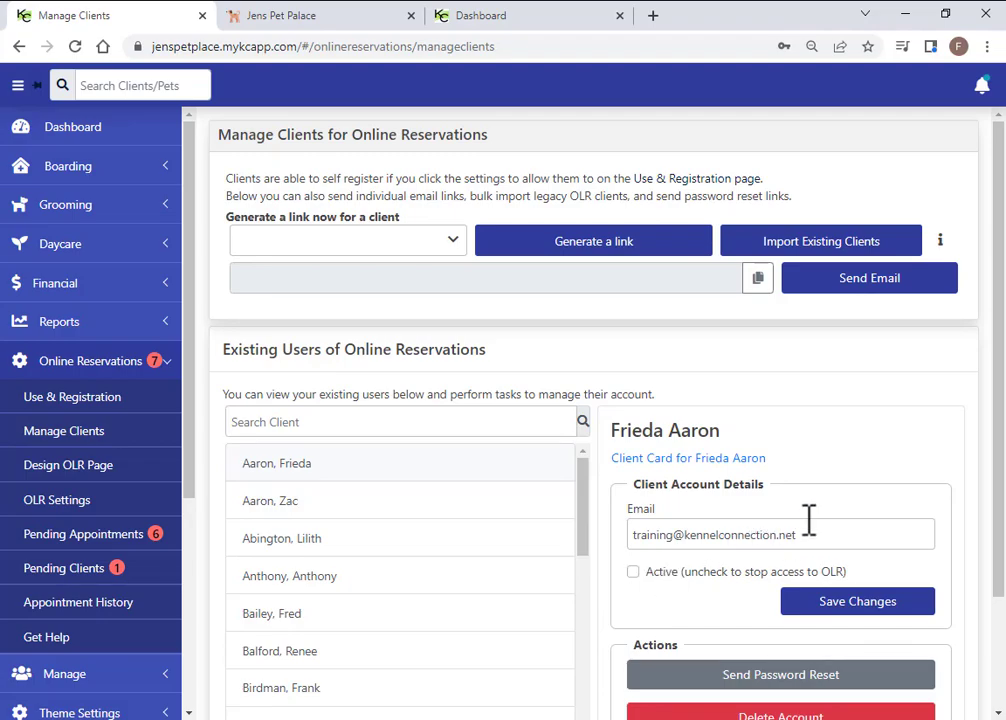
pyautogui.scroll(-2, 660, 470)
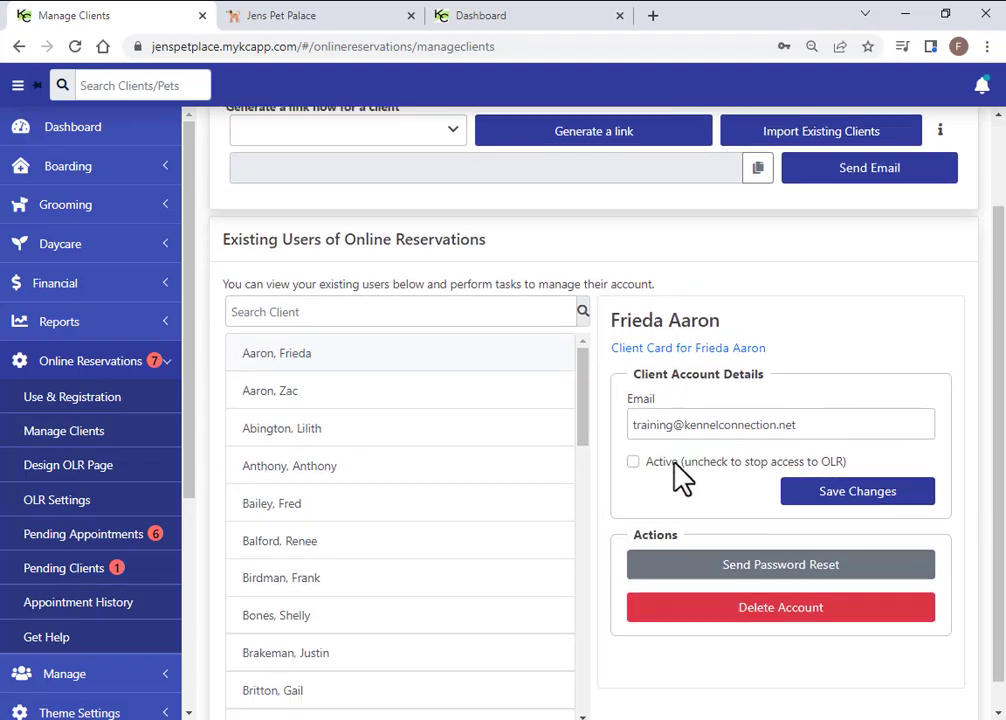
pyautogui.click(633, 431)
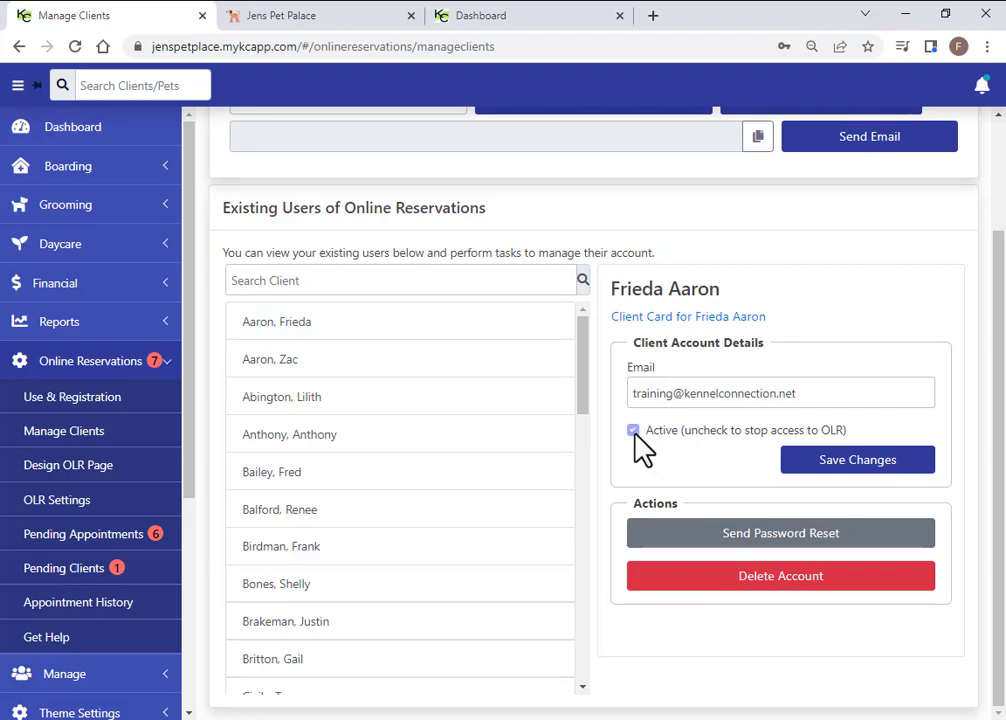
pyautogui.click(633, 431)
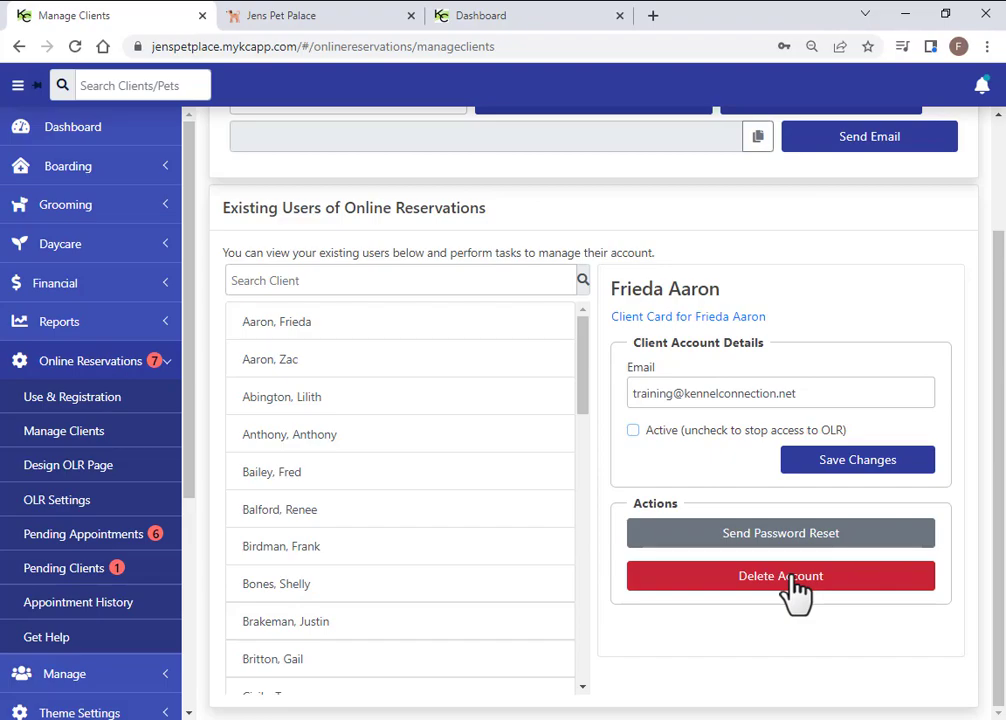
# Choose a client from the Generate a link dropdown and request their signup link
pyautogui.scroll(2, 555, 375)
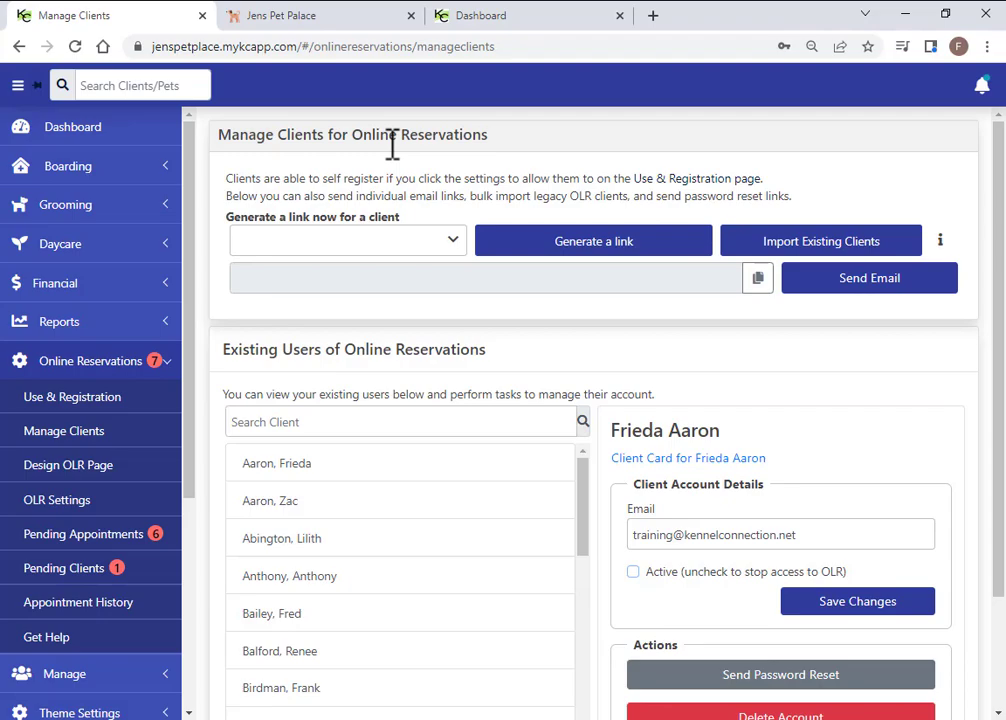
pyautogui.click(455, 245)
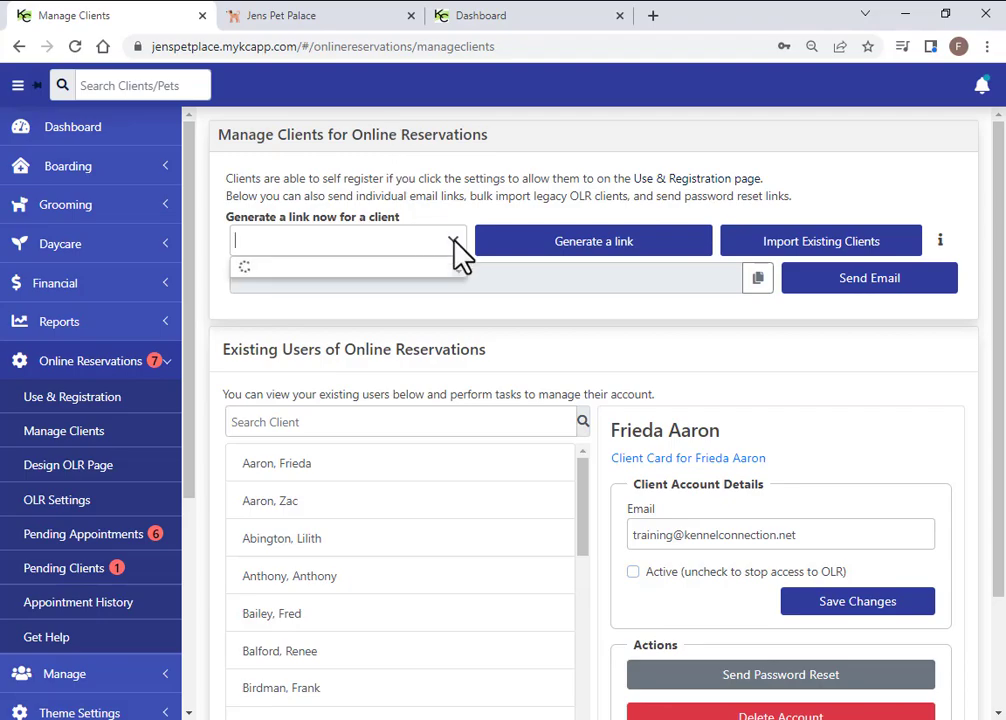
pyautogui.scroll(-3, 341, 386)
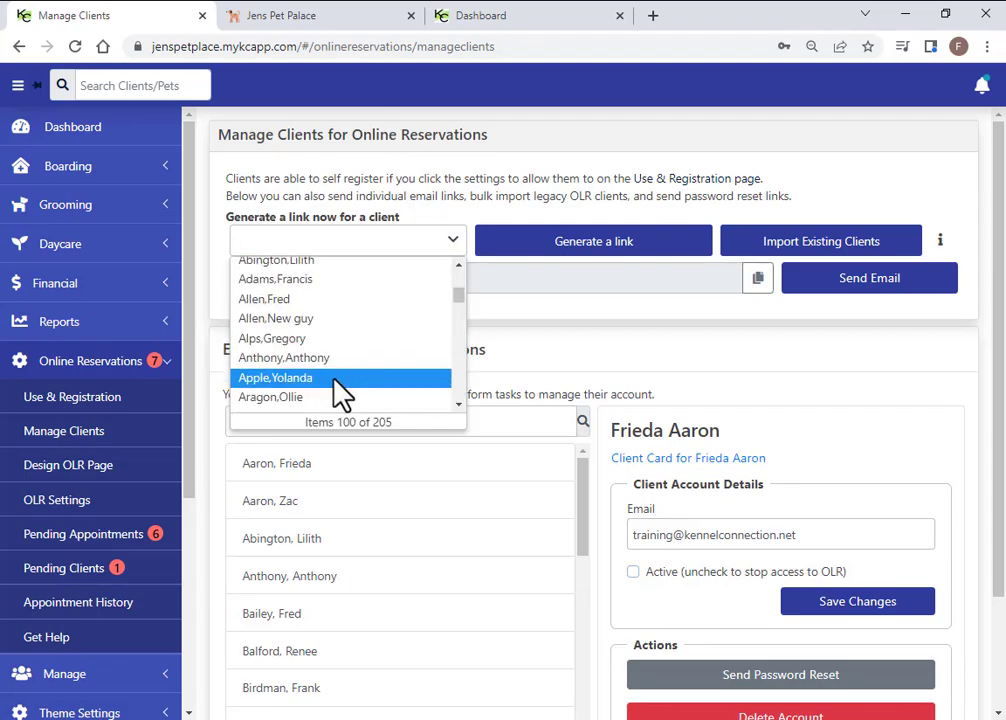
pyautogui.click(272, 340)
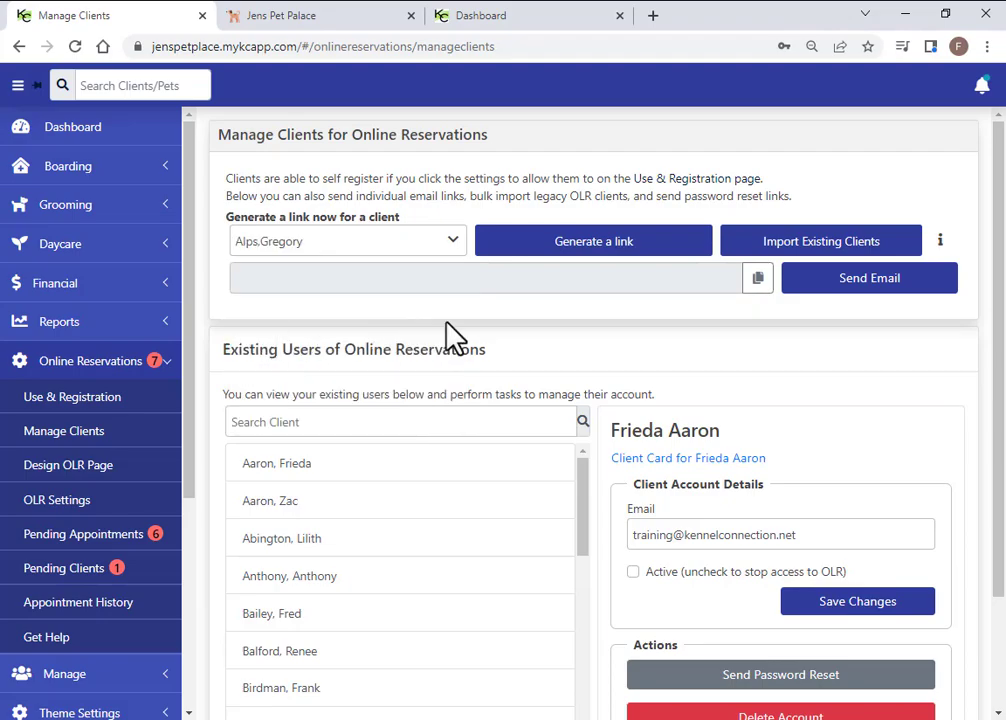
pyautogui.click(612, 250)
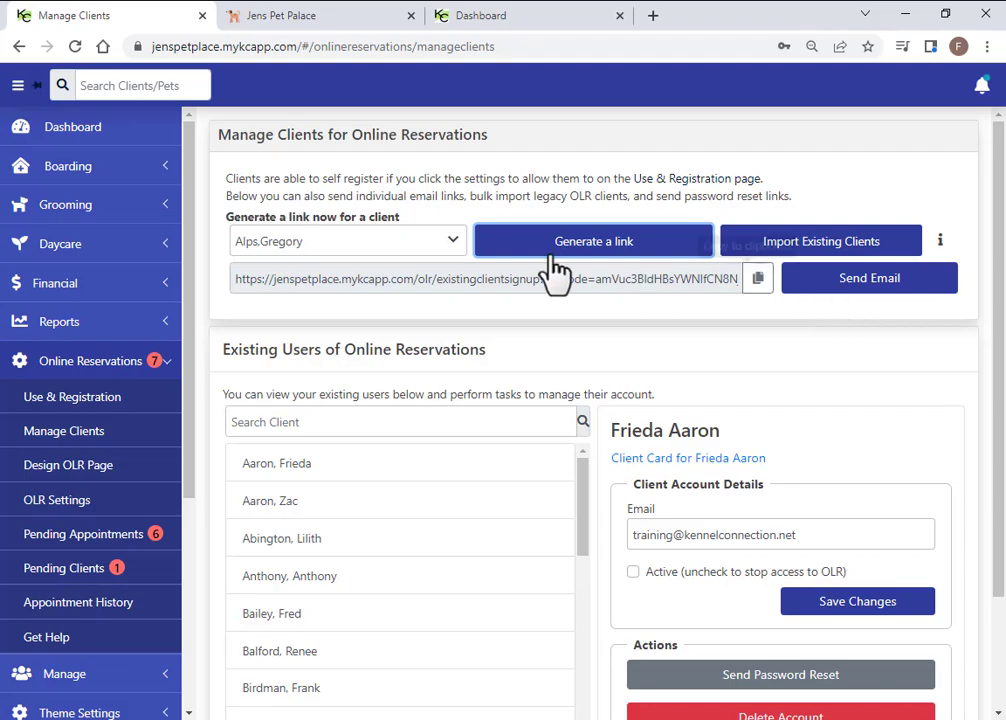
# Prepare the registration-link email and add a blank line after the link
pyautogui.click(829, 285)
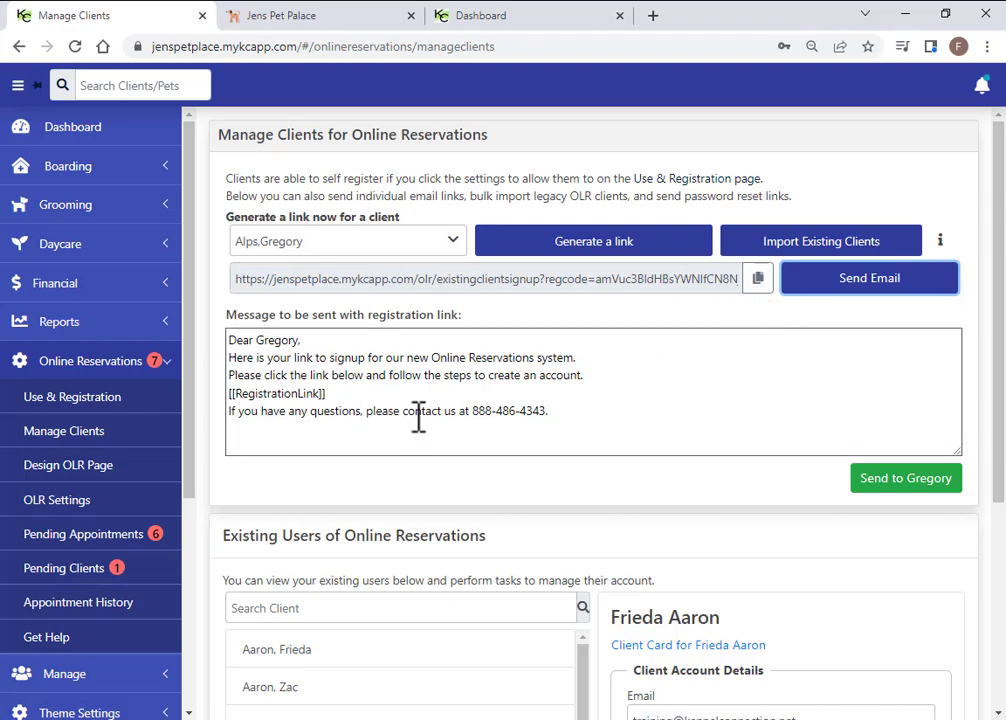
pyautogui.click(386, 390)
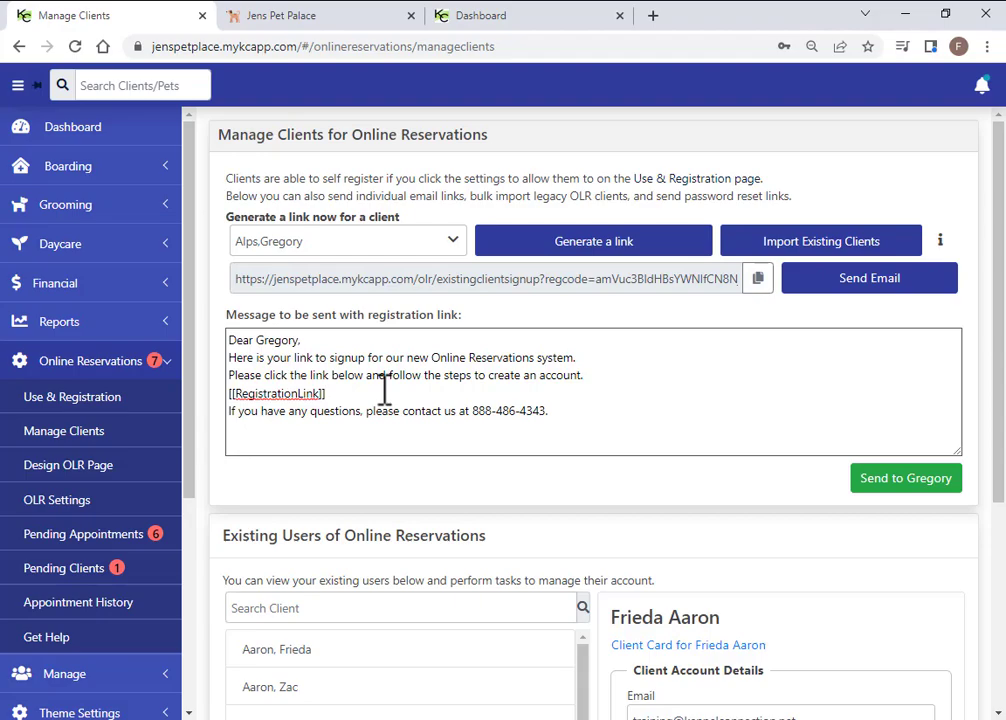
pyautogui.press('Return')
pyautogui.press('Return')
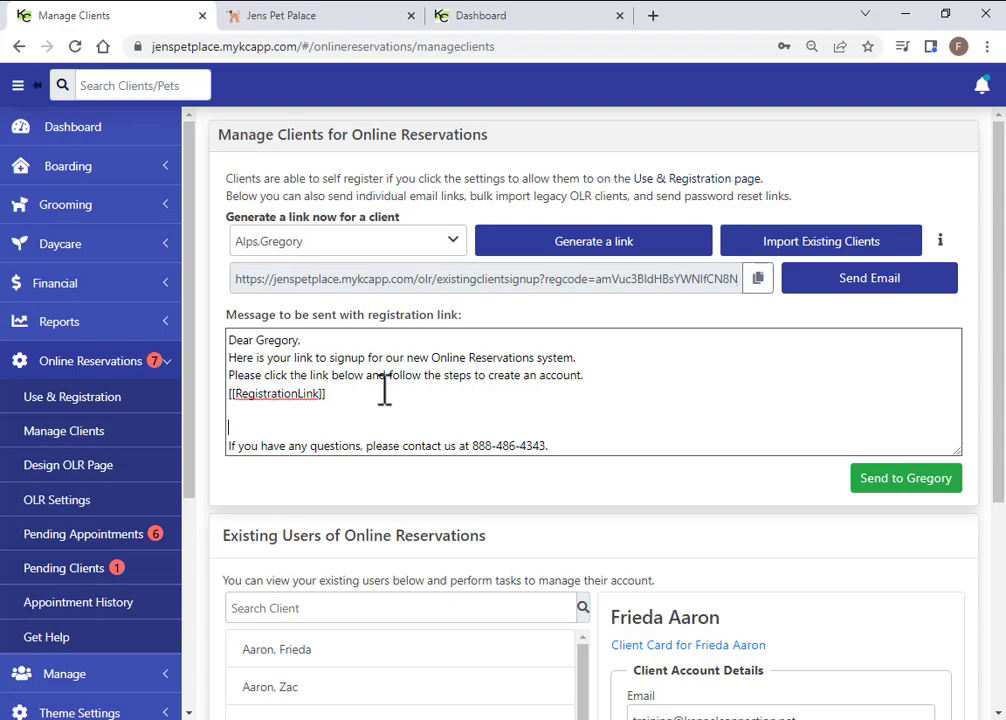
# Add lines for the client's name, 'email:' and 'phone number:' to the message
pyautogui.press('Return')
pyautogui.write('email:')
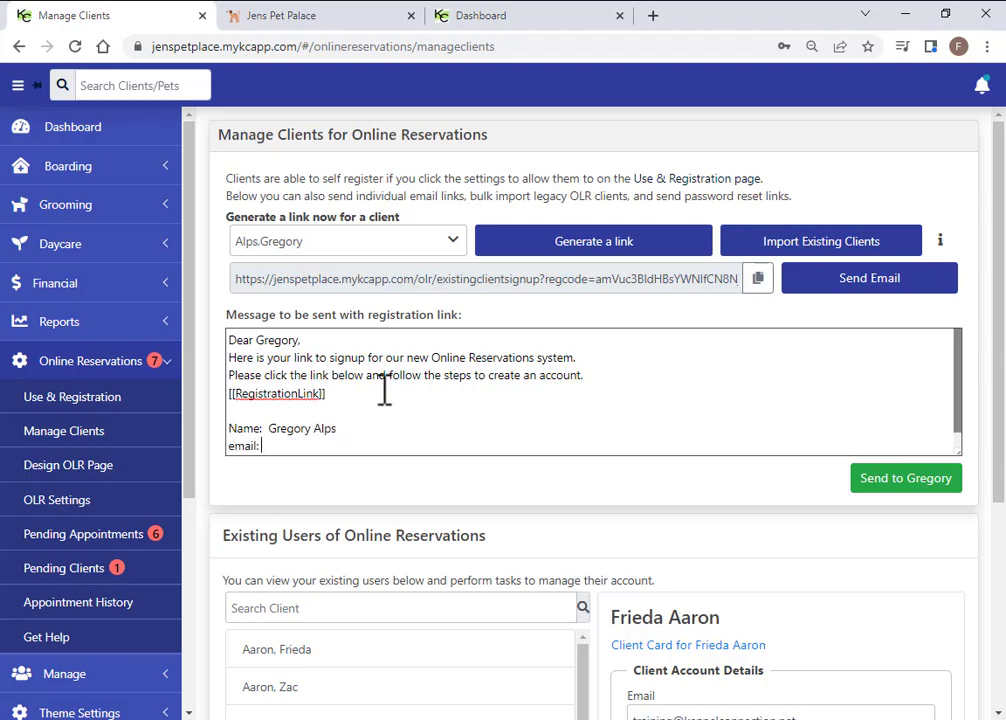
pyautogui.press('Return')
pyautogui.write('pho')
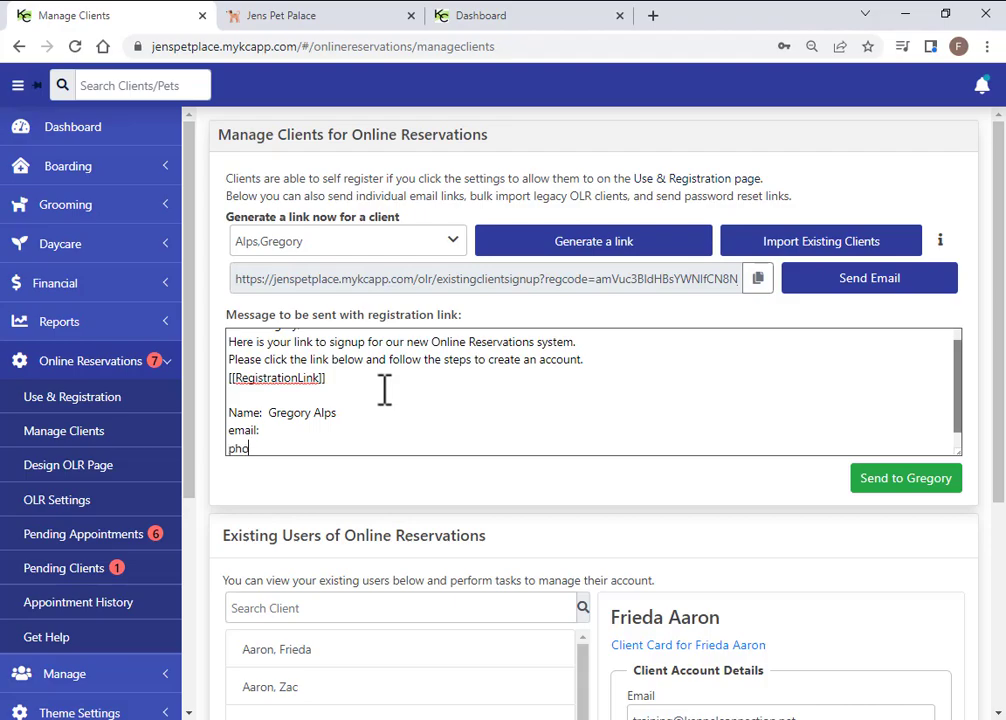
pyautogui.write('ne number:')
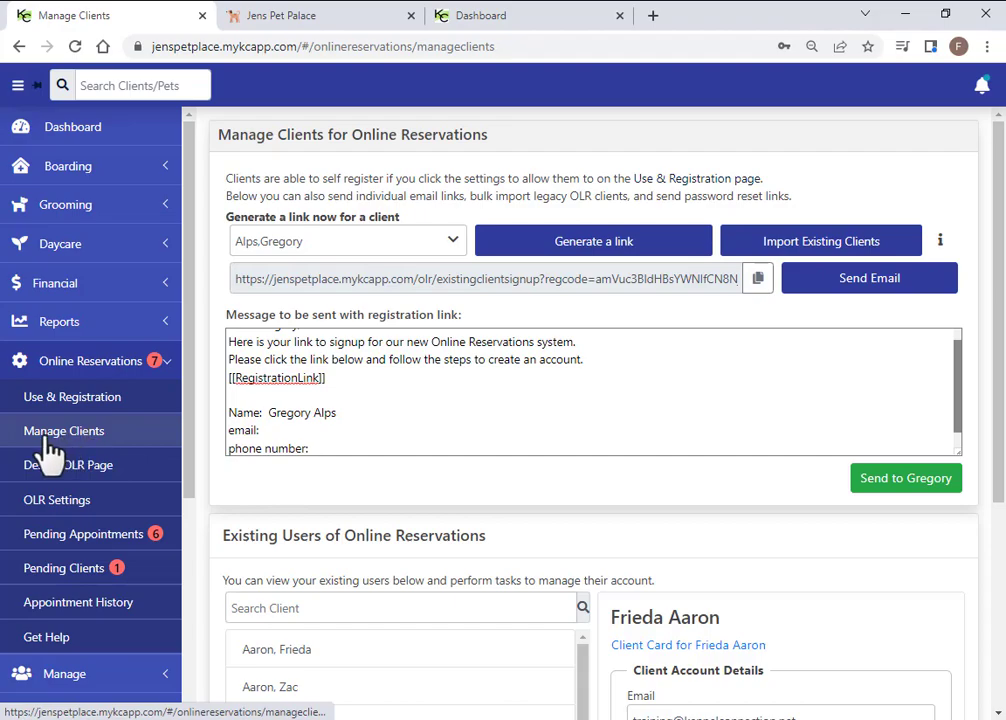
pyautogui.scroll(-2, 45, 447)
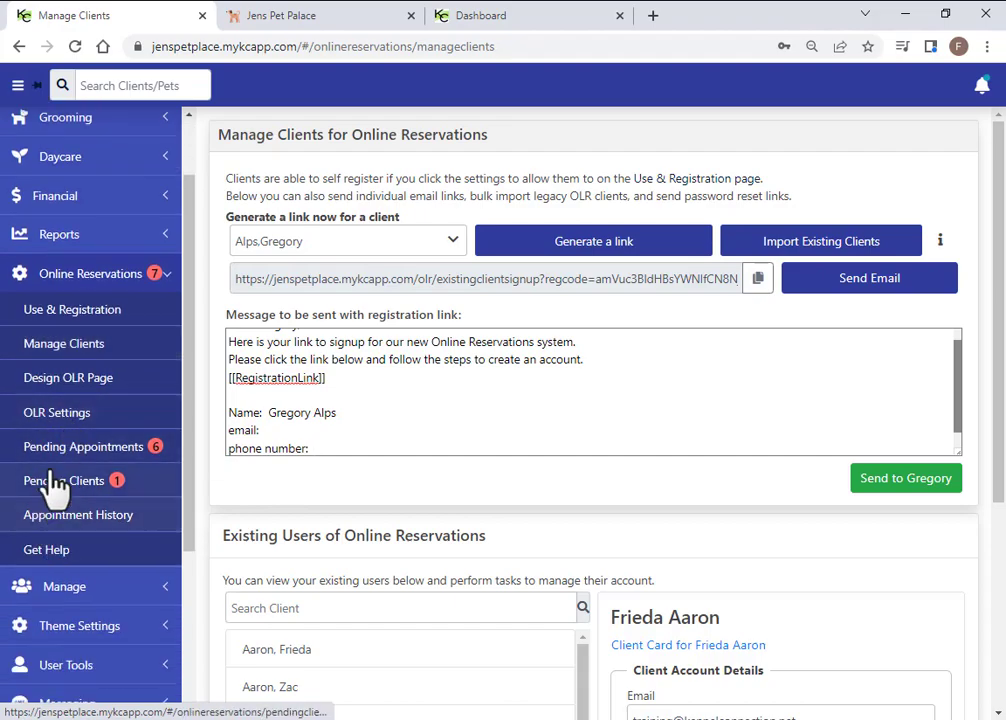
# Keep the built-in OLR page with the Happy Pets header after trying External Page and Cute Dog
pyautogui.click(66, 398)
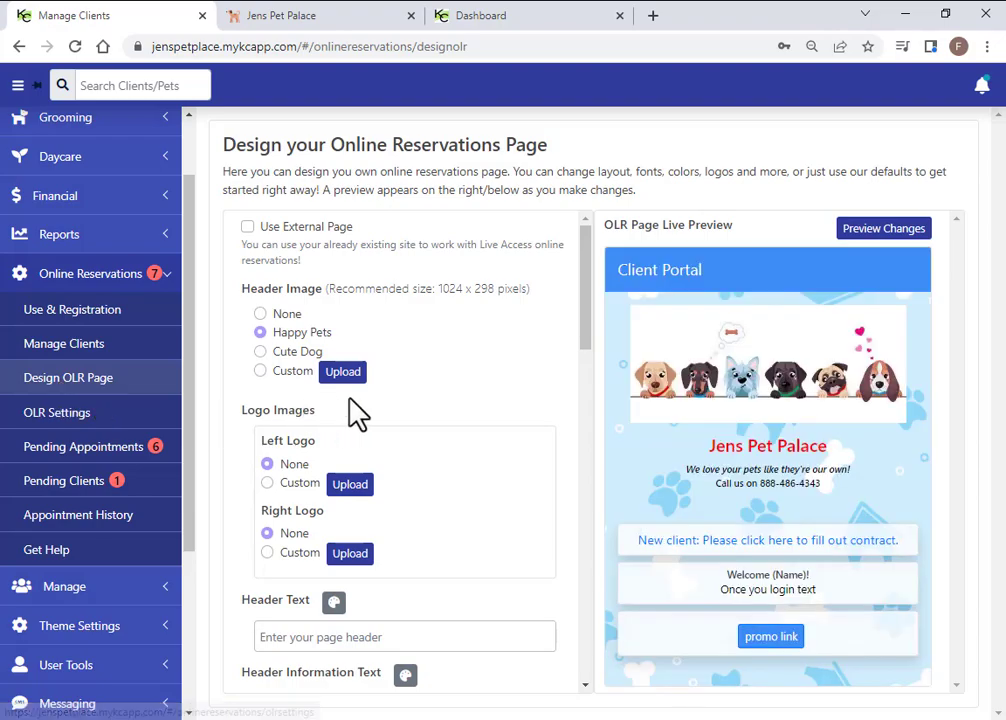
pyautogui.click(248, 228)
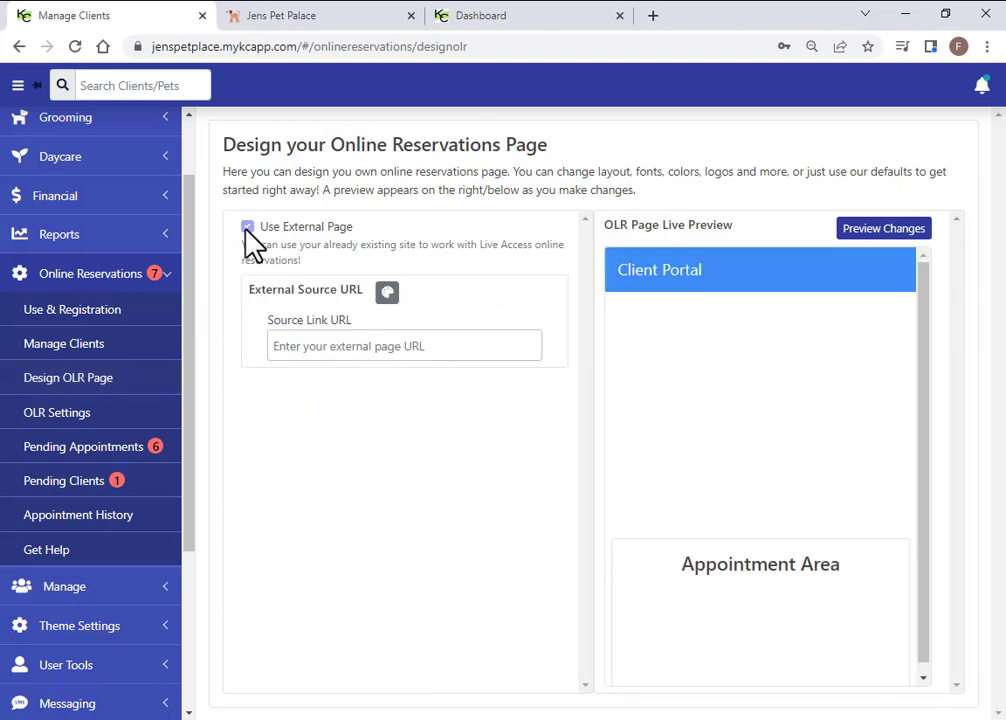
pyautogui.click(247, 228)
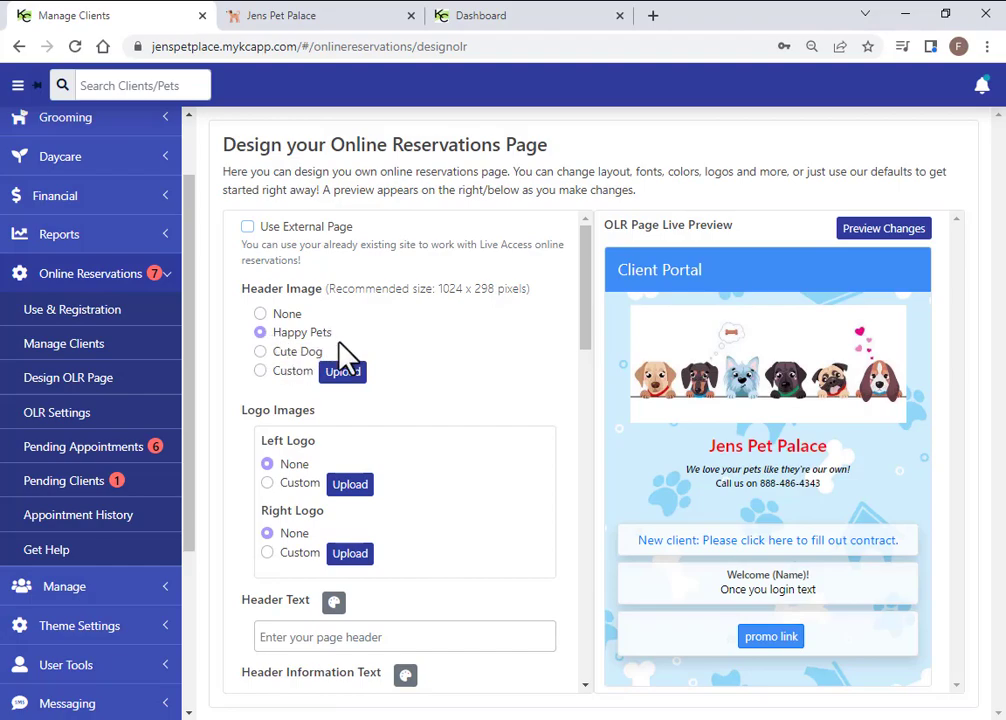
pyautogui.click(261, 352)
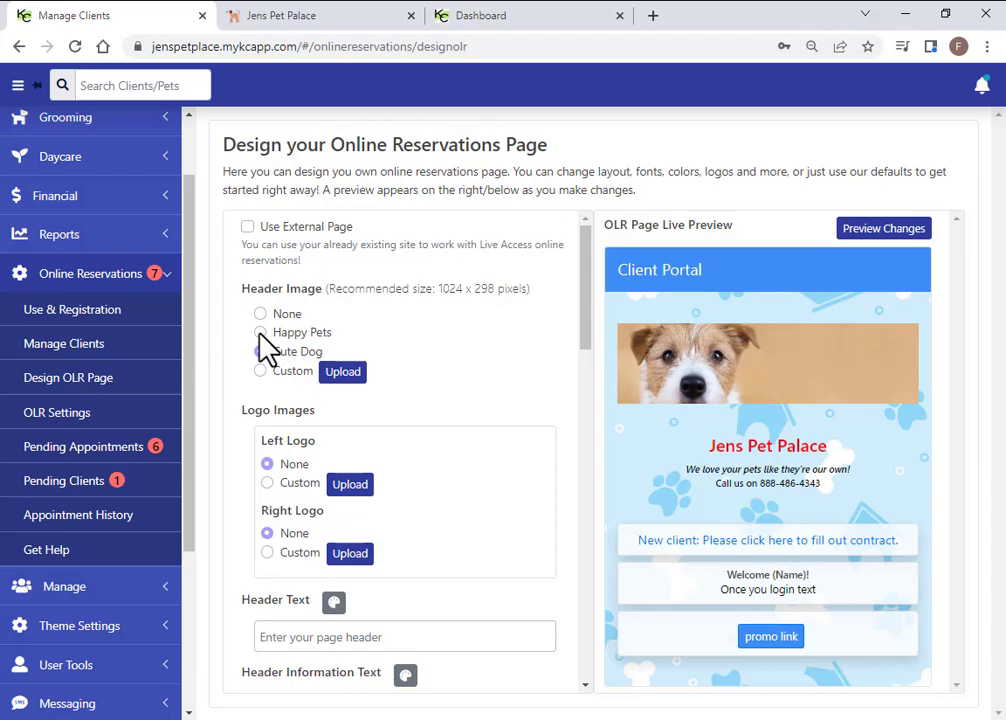
pyautogui.click(262, 334)
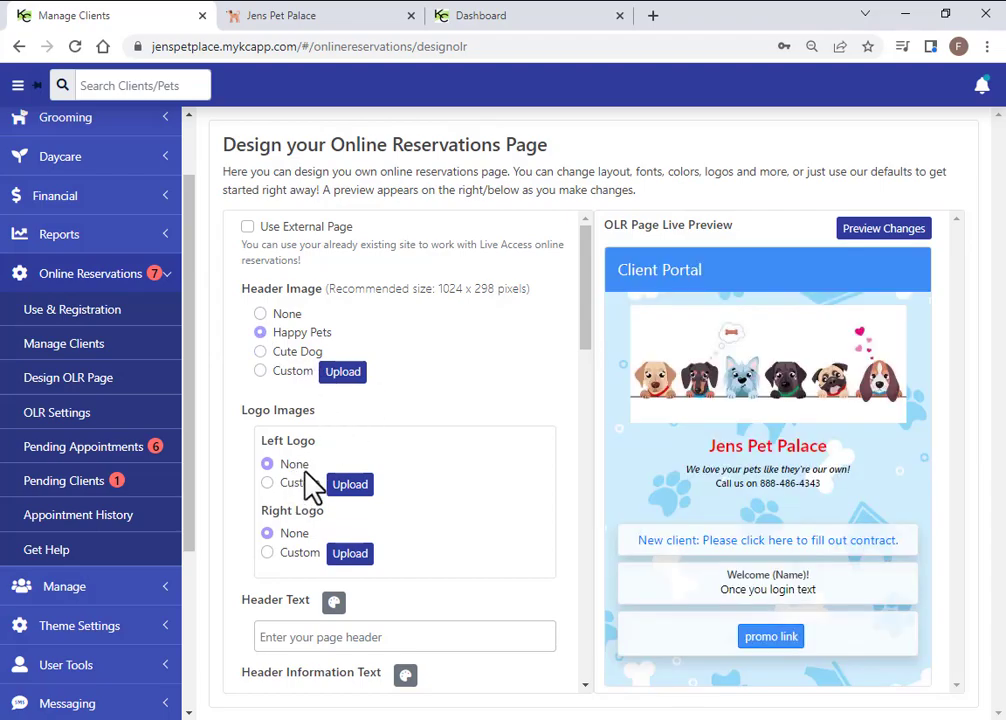
pyautogui.scroll(-1, 315, 483)
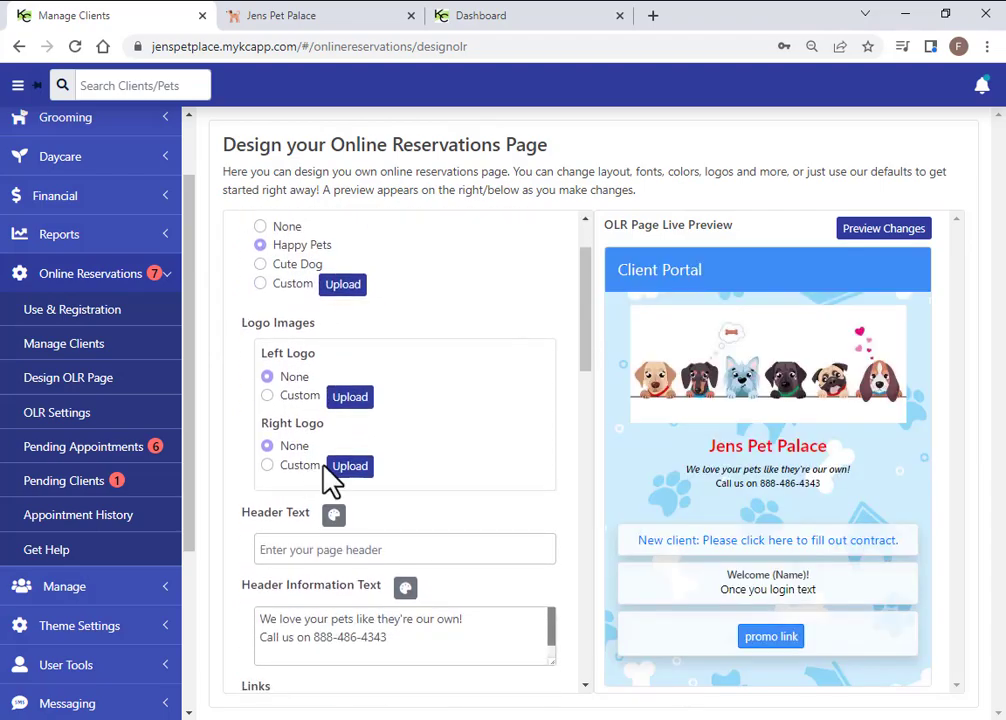
pyautogui.scroll(-1, 333, 480)
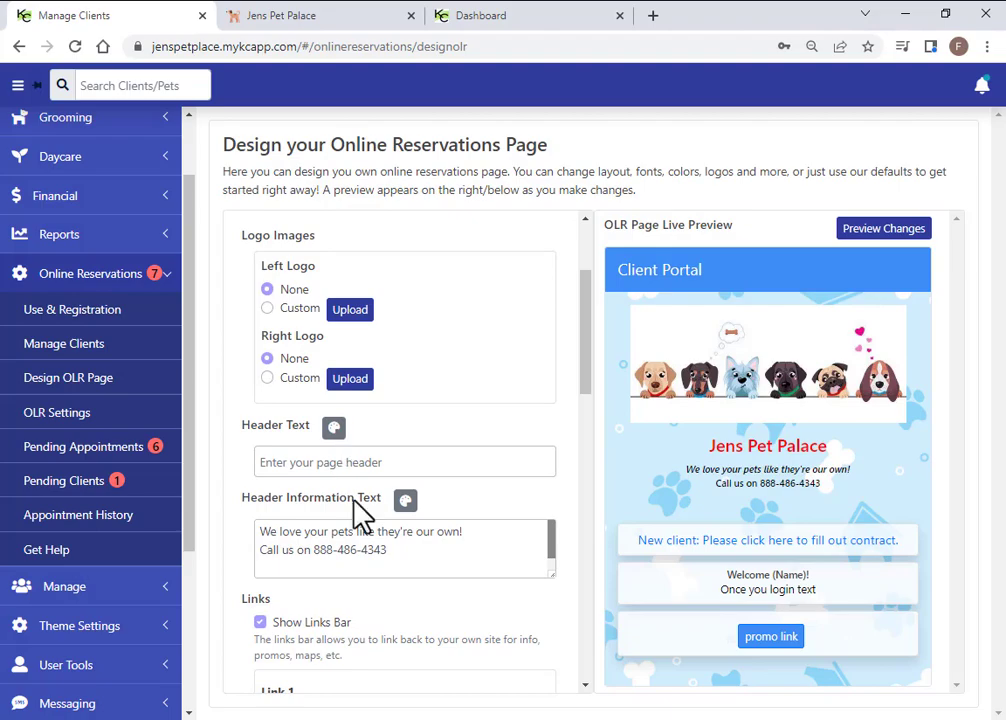
# Select the 'Once you login text' welcome message and preview the client portal in a new tab
pyautogui.click(401, 463)
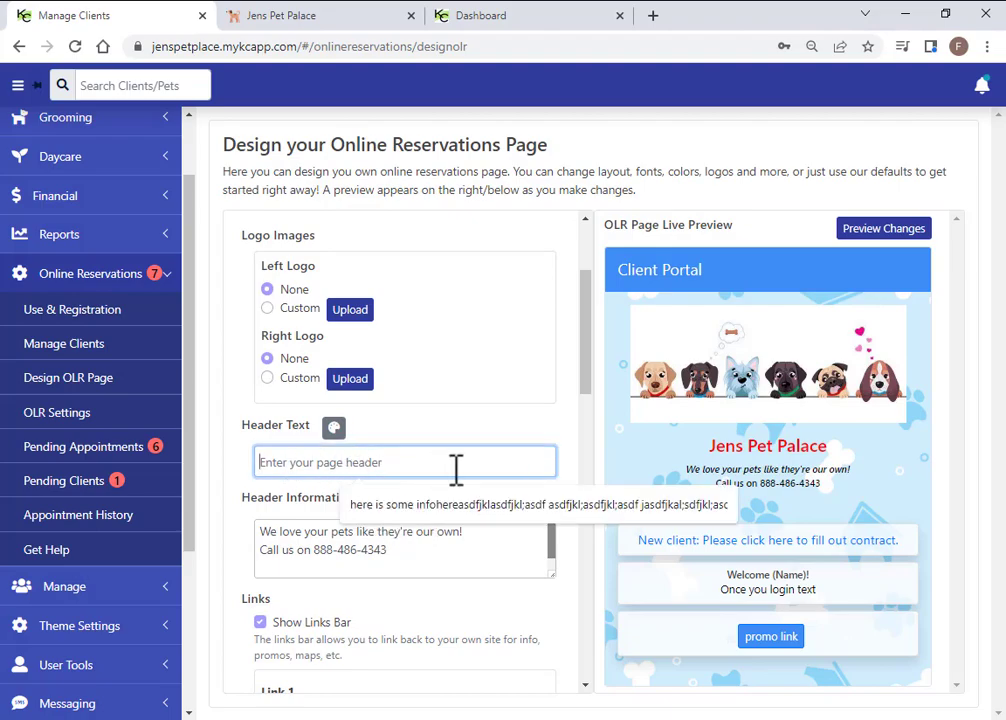
pyautogui.click(494, 565)
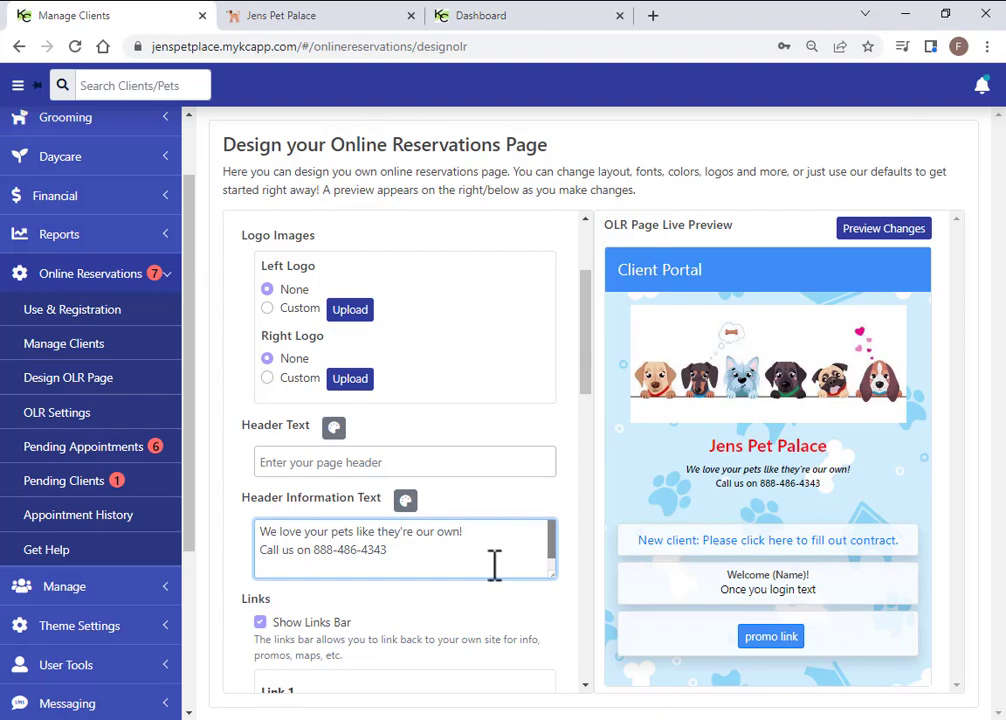
pyautogui.scroll(-3, 539, 665)
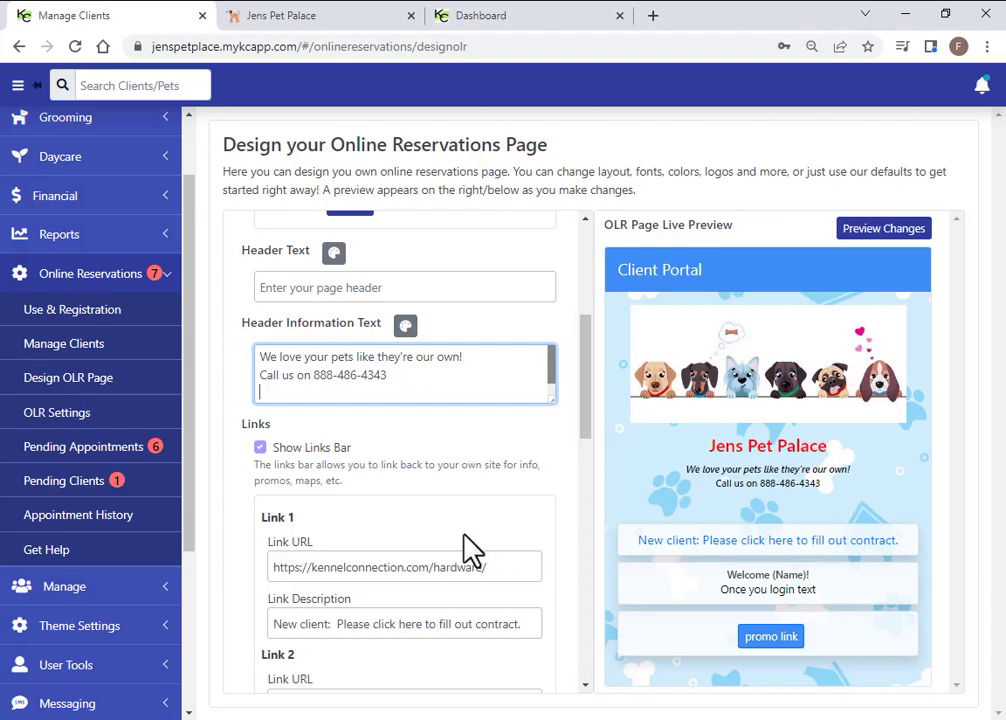
pyautogui.scroll(-1, 457, 546)
pyautogui.scroll(-4, 460, 543)
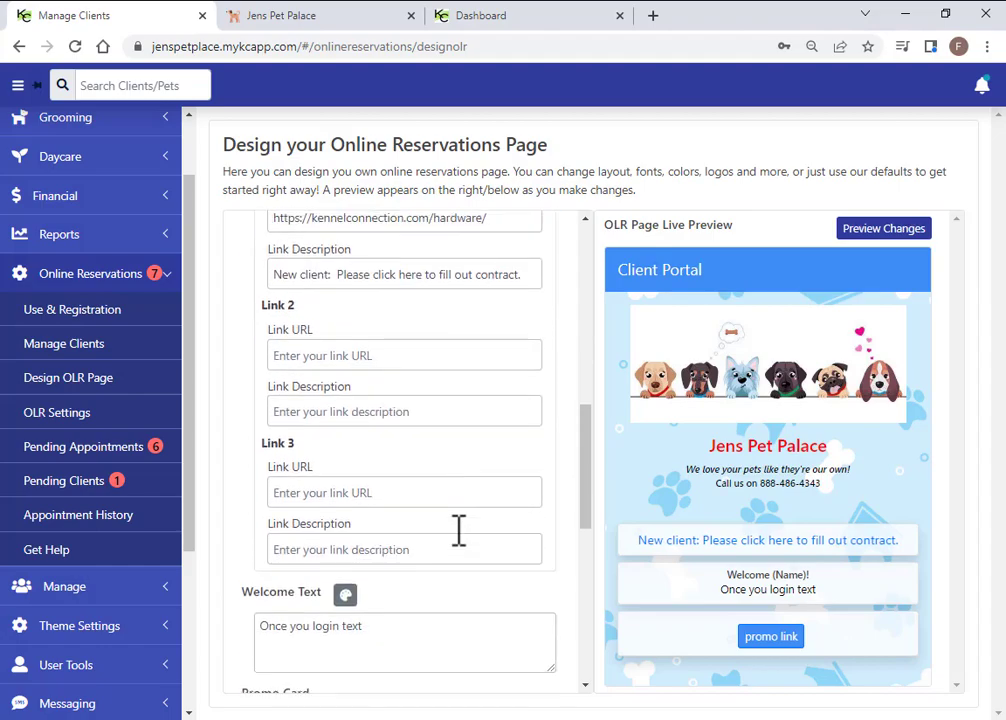
pyautogui.scroll(-2, 390, 553)
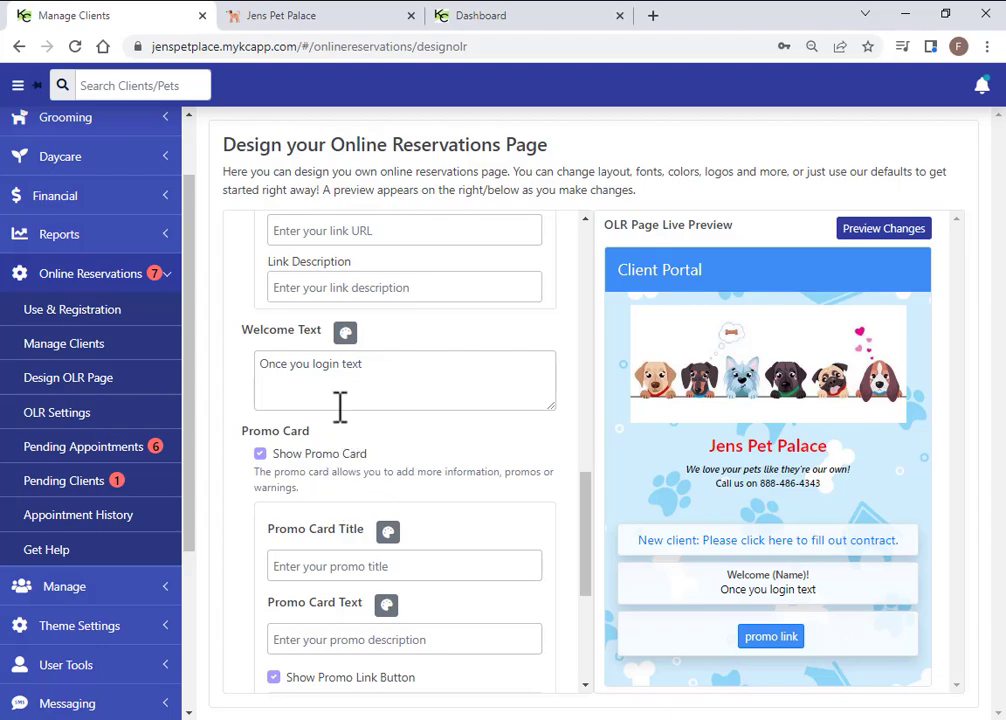
pyautogui.moveTo(385, 365); pyautogui.dragTo(240, 359)
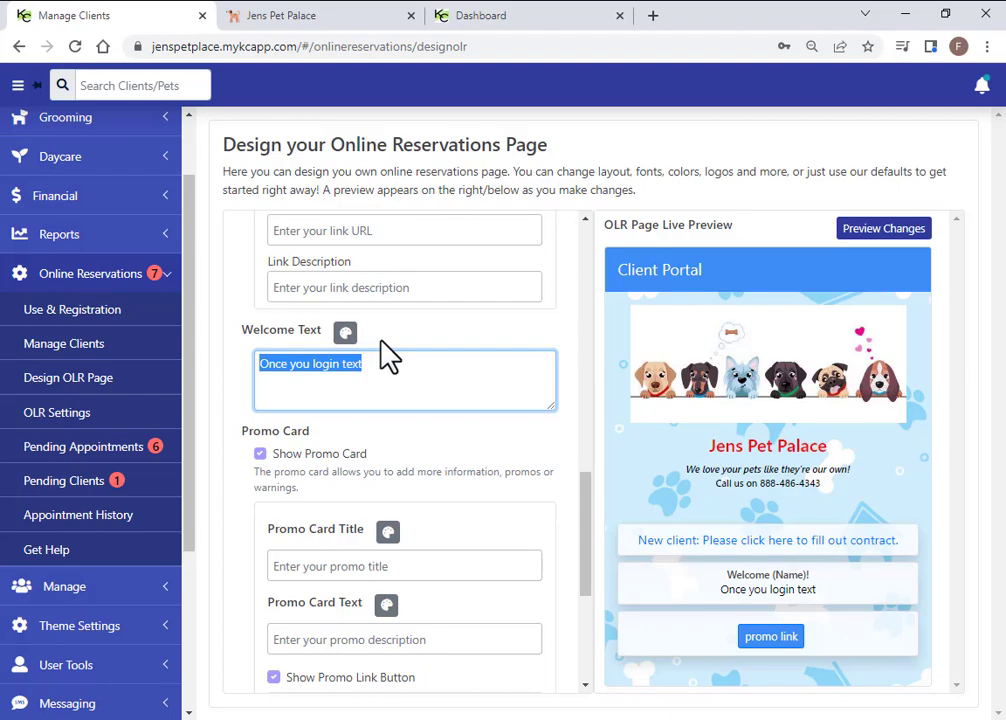
pyautogui.click(870, 245)
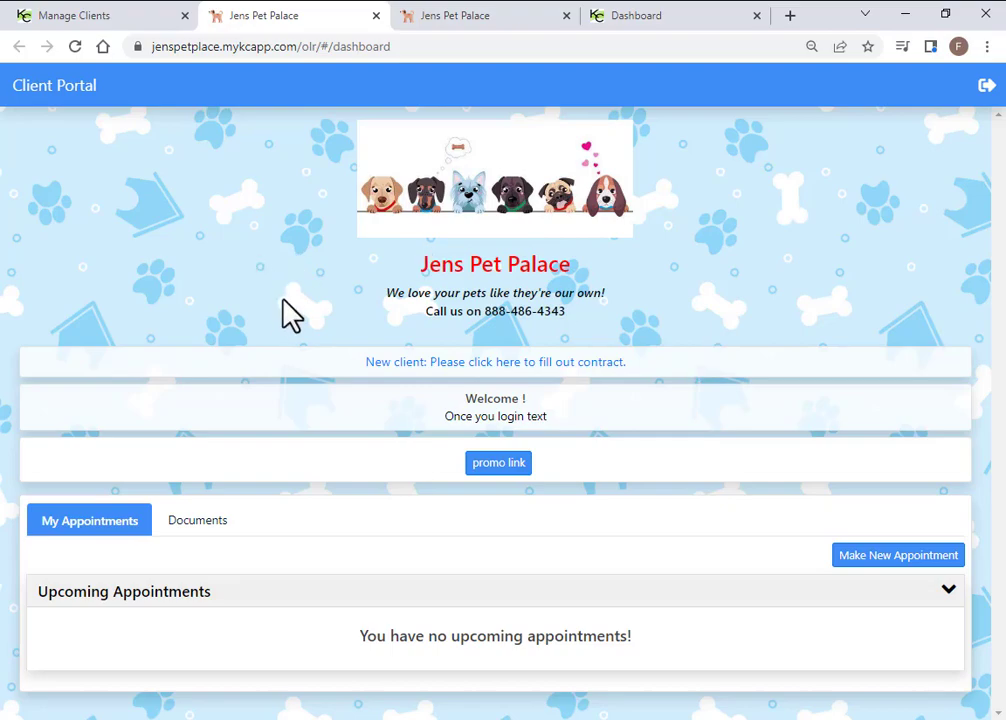
# Close the portal preview tab and show the Boarding OLR Settings
pyautogui.click(376, 15)
pyautogui.click(66, 424)
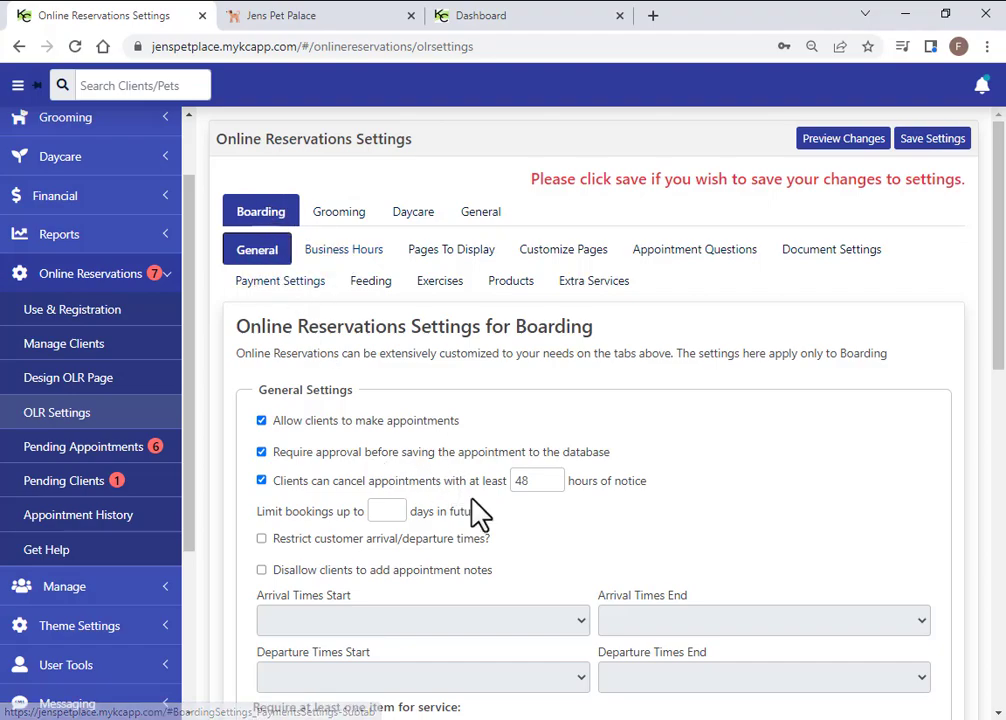
pyautogui.scroll(-2, 411, 386)
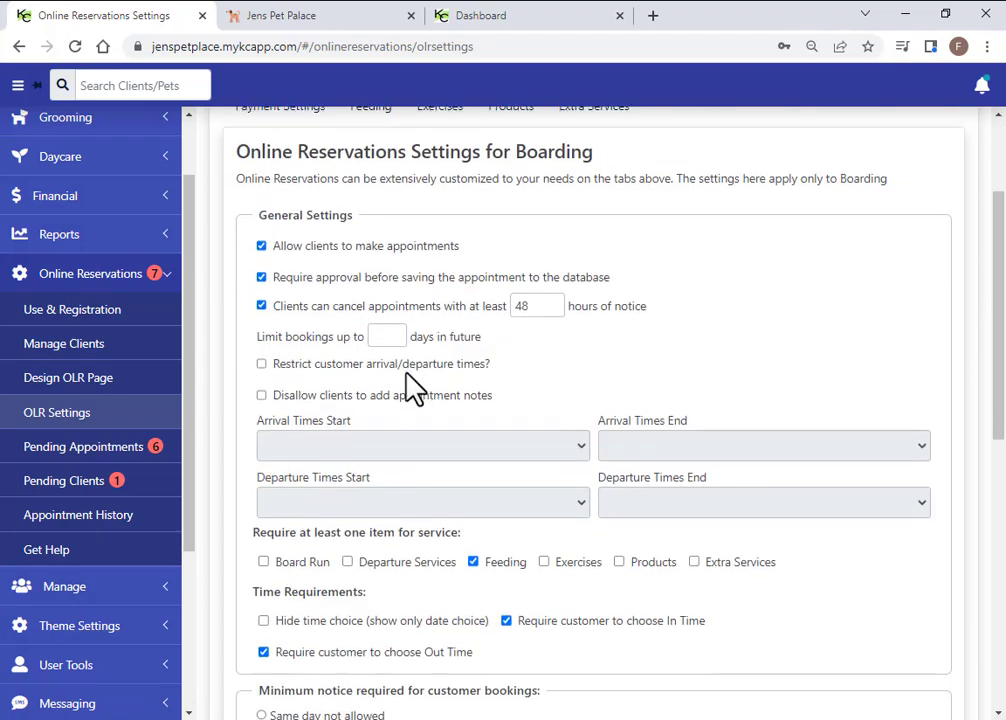
pyautogui.click(261, 277)
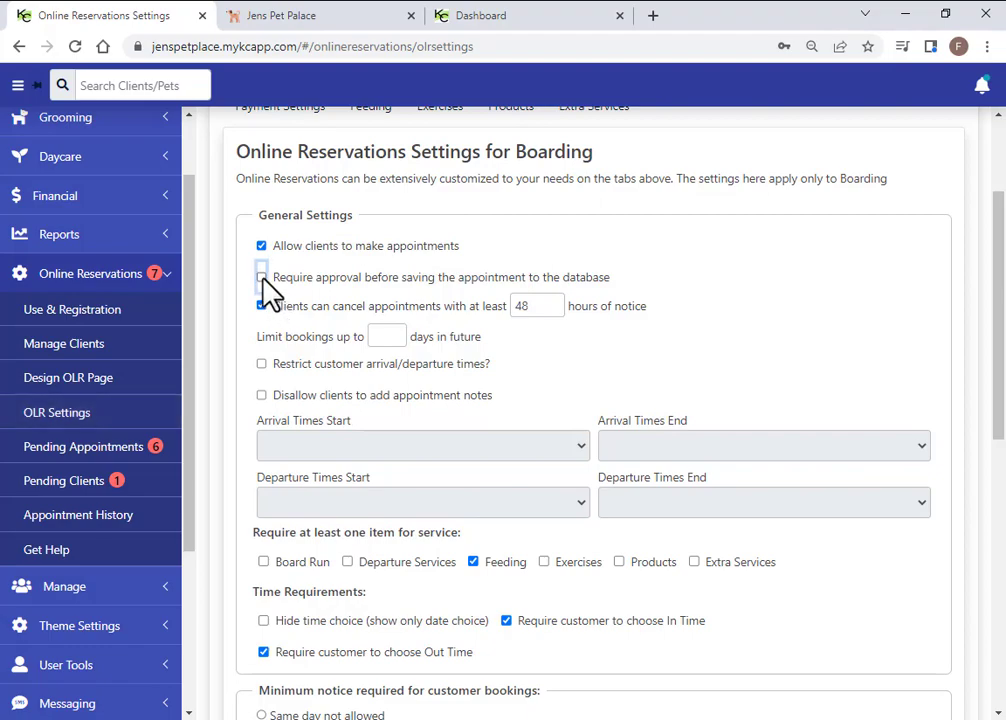
pyautogui.click(261, 277)
pyautogui.click(261, 306)
pyautogui.click(262, 307)
pyautogui.doubleClick(520, 307)
pyautogui.click(523, 362)
pyautogui.click(404, 336)
# Try restricting arrival/departure times and requiring Departure Services, then revert both
pyautogui.scroll(-1, 478, 401)
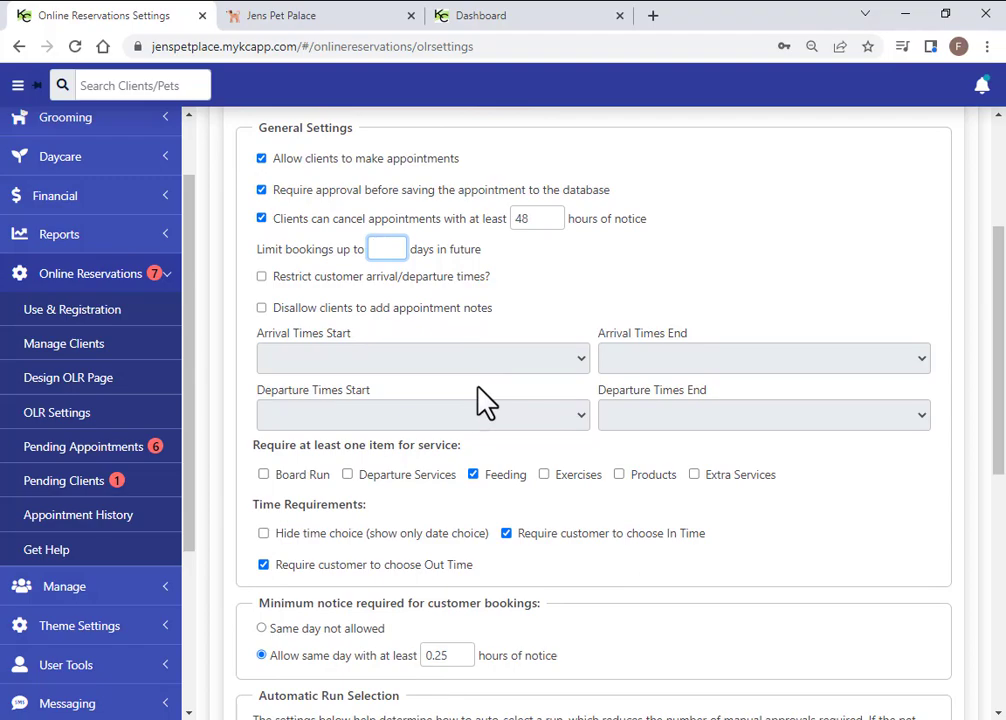
pyautogui.click(262, 277)
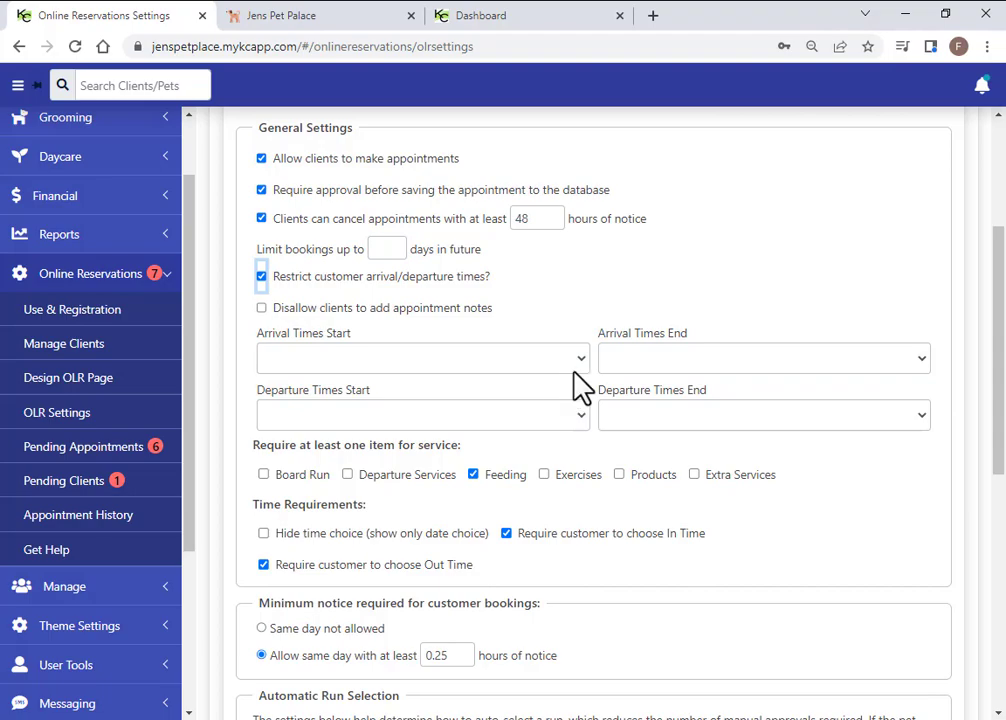
pyautogui.click(578, 370)
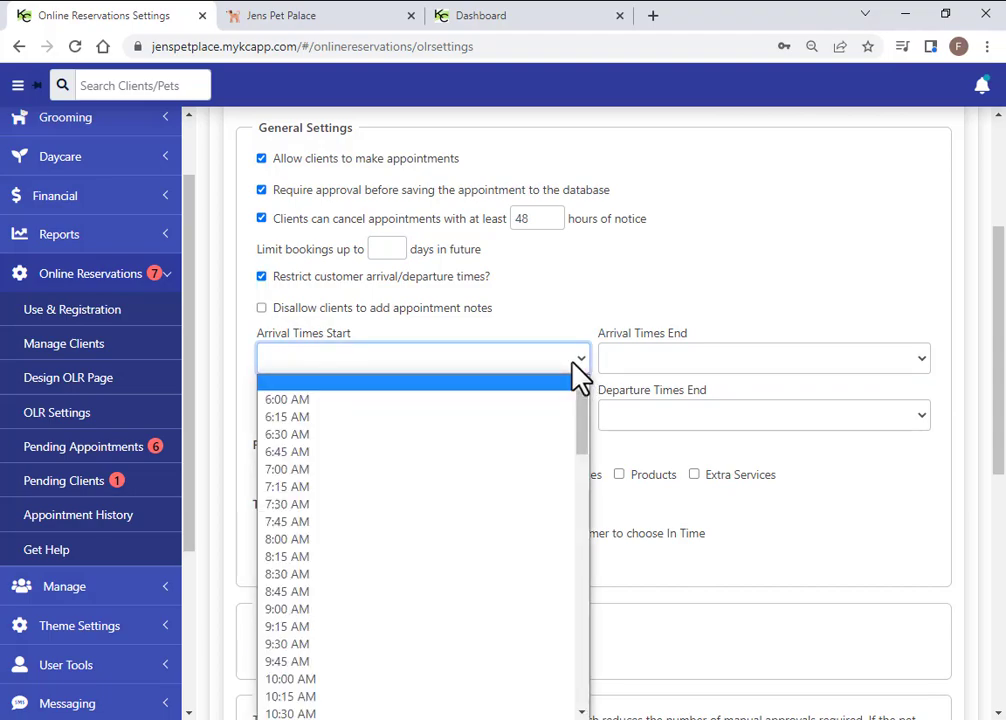
pyautogui.click(508, 368)
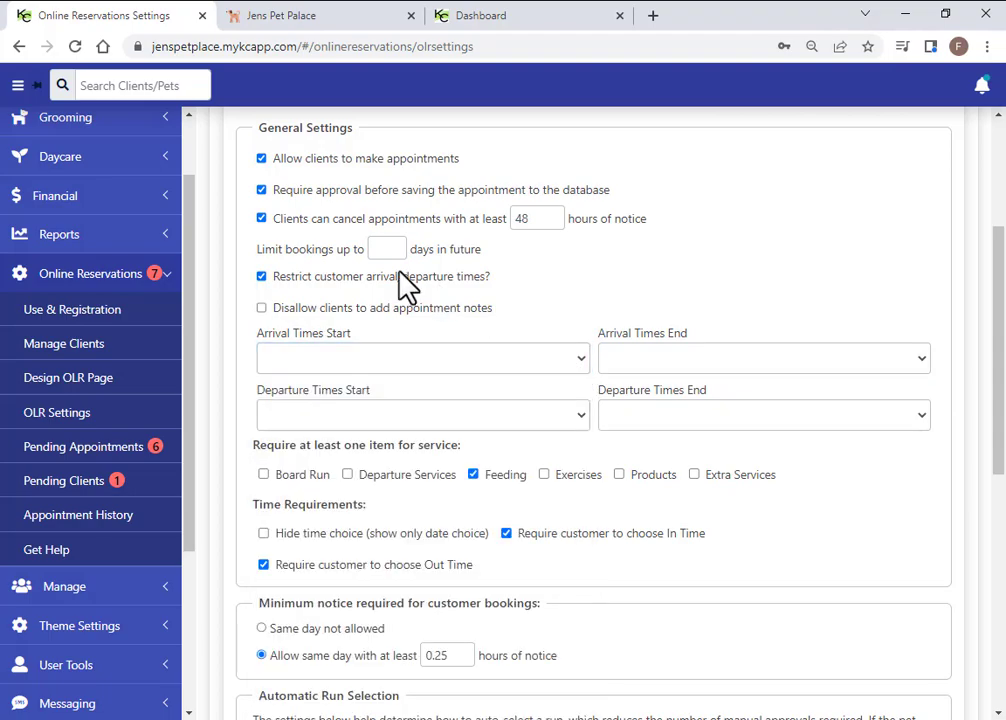
pyautogui.click(261, 277)
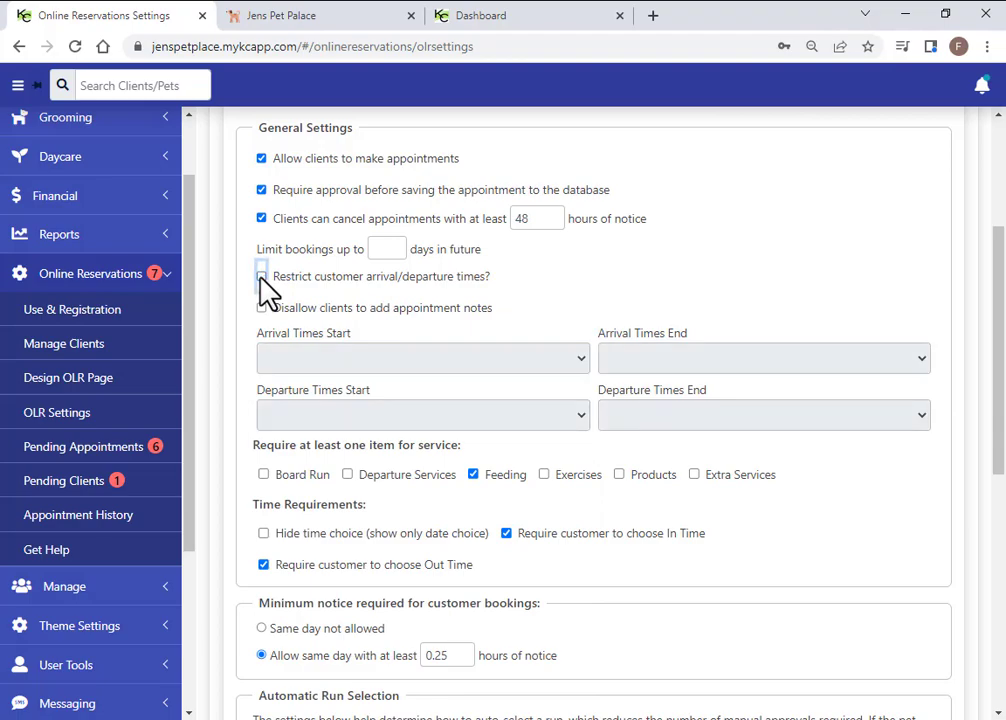
pyautogui.scroll(-2, 409, 447)
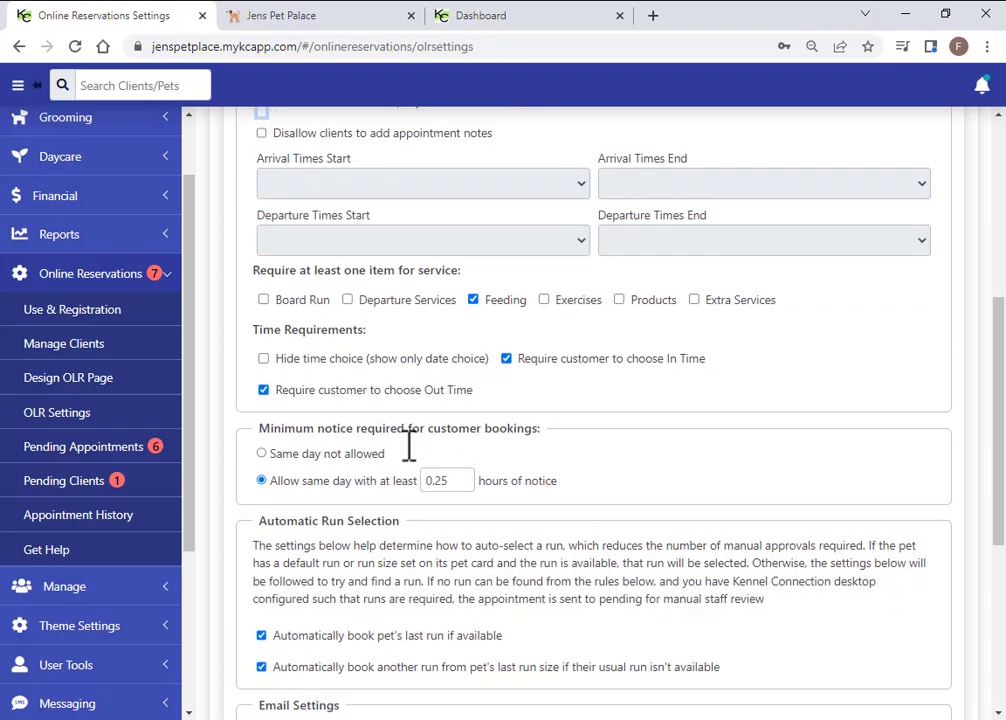
pyautogui.click(348, 300)
pyautogui.click(348, 300)
# Uncheck Feeding as a required boarding item, keeping Require In Time switched on
pyautogui.click(474, 300)
pyautogui.click(505, 362)
pyautogui.click(505, 362)
pyautogui.scroll(-3, 546, 420)
pyautogui.scroll(-1, 546, 420)
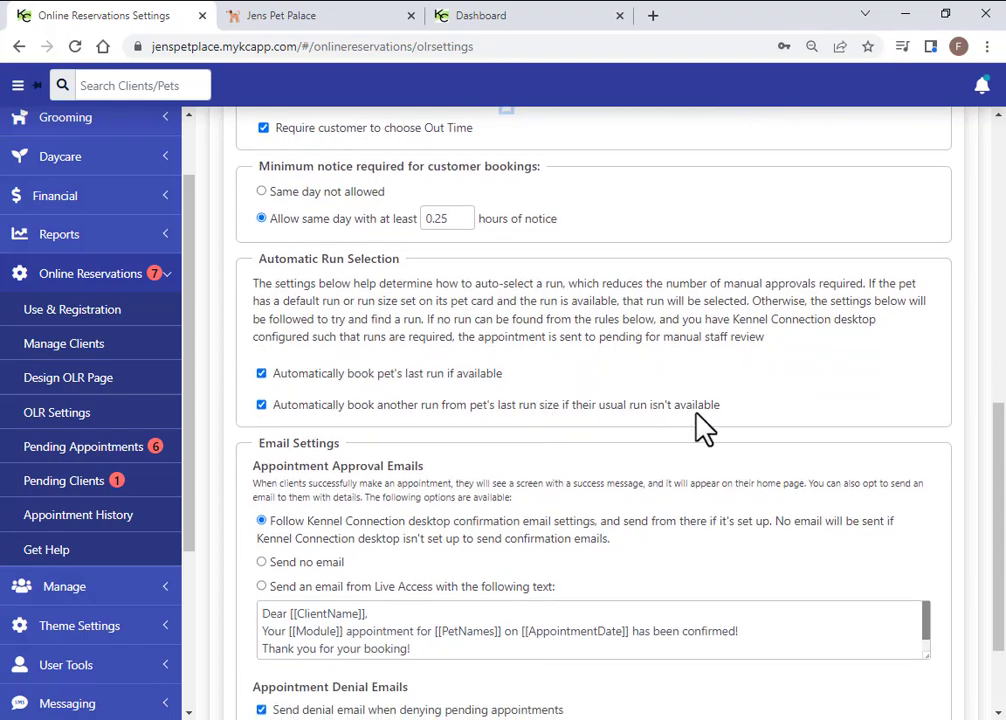
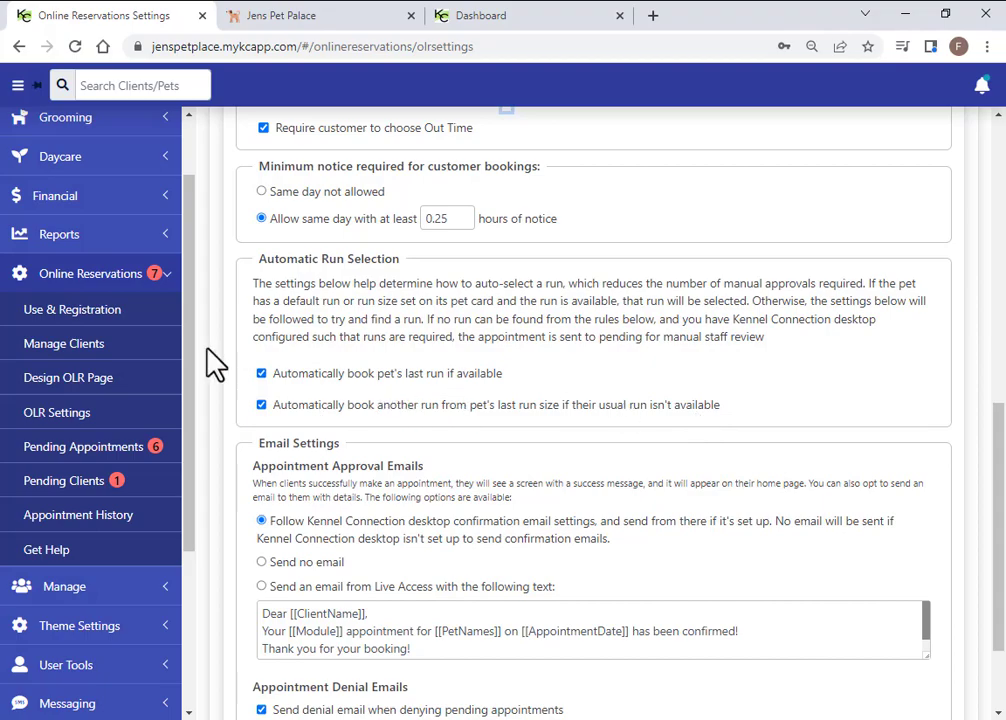
# Switch approval emails to 'Send an email from Live Access with the following text'
pyautogui.scroll(-3, 533, 490)
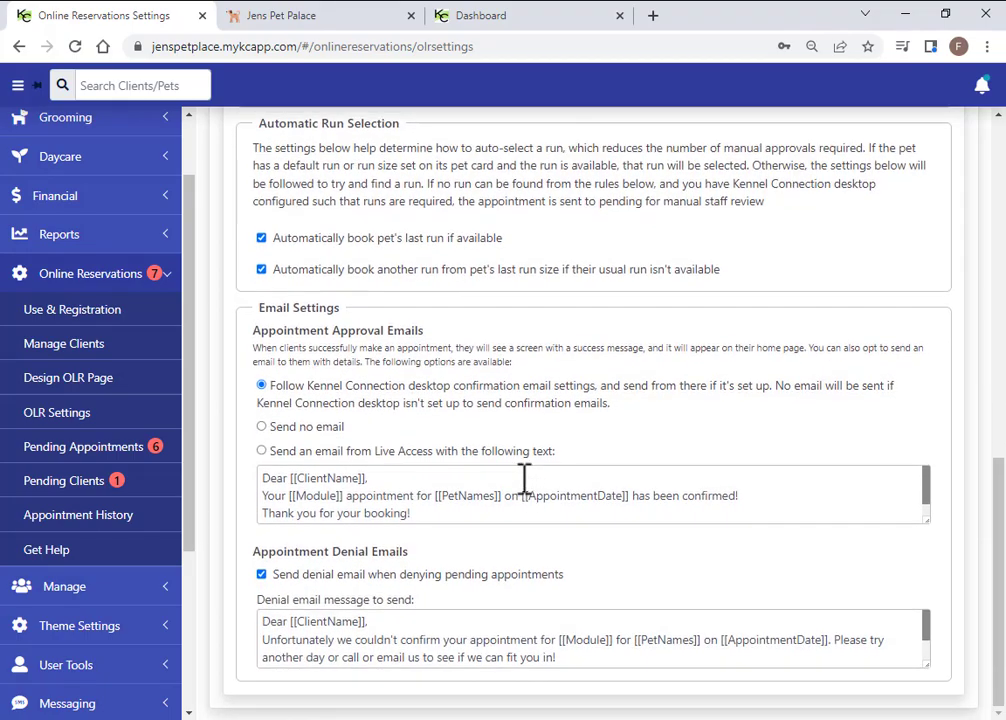
pyautogui.scroll(-1, 523, 480)
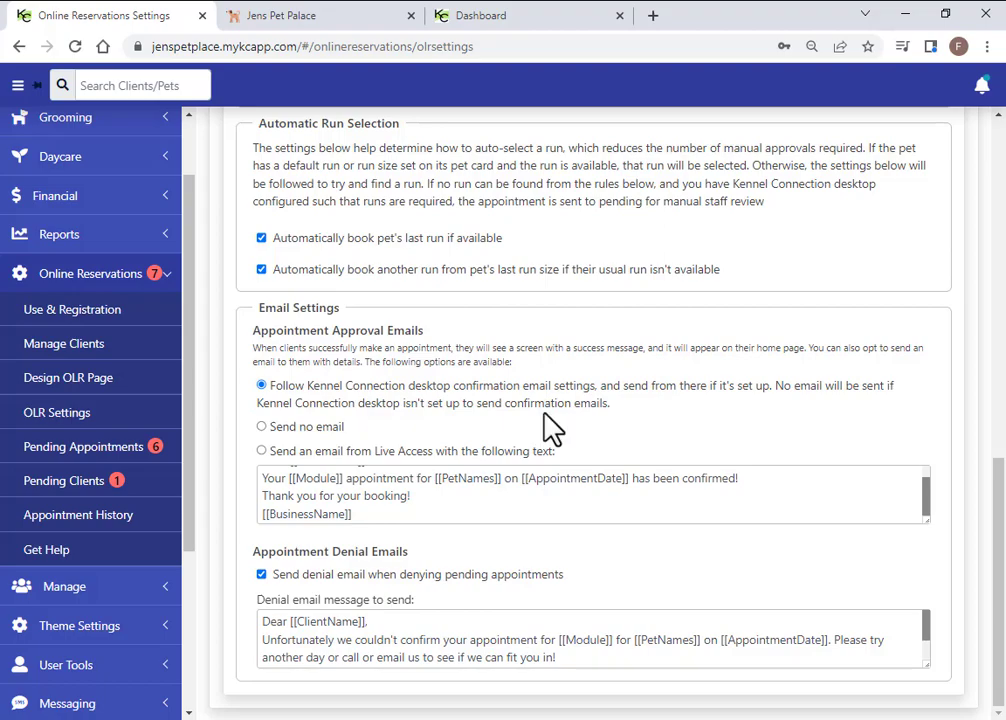
pyautogui.click(262, 427)
pyautogui.click(262, 451)
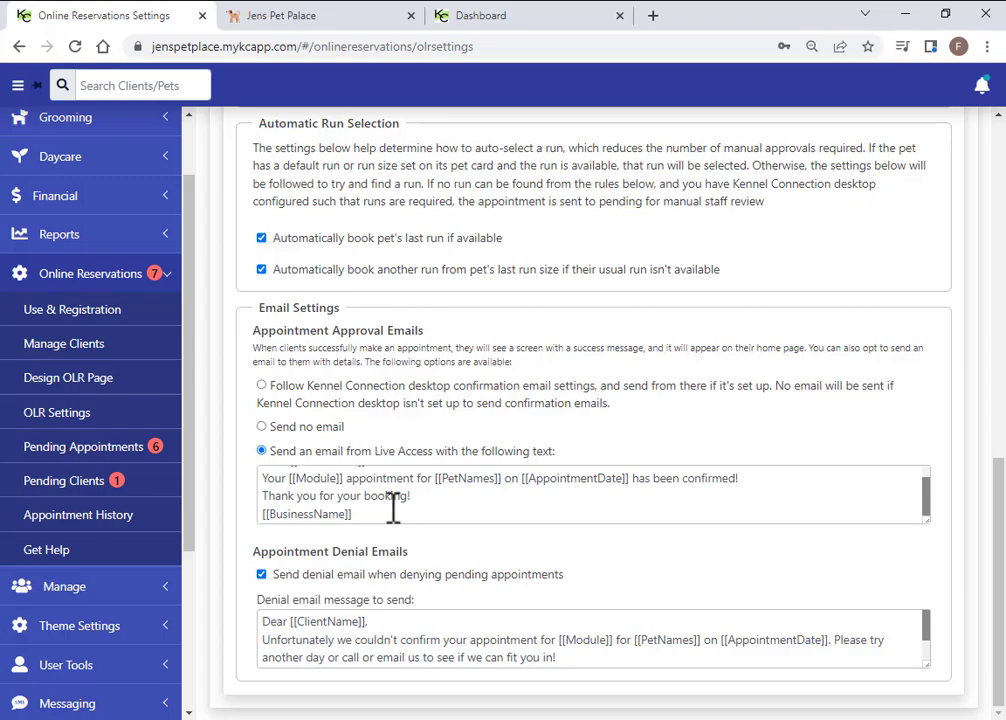
# Review the [[Module]] and client name placeholders and the denial email message
pyautogui.moveTo(343, 482); pyautogui.dragTo(292, 488)
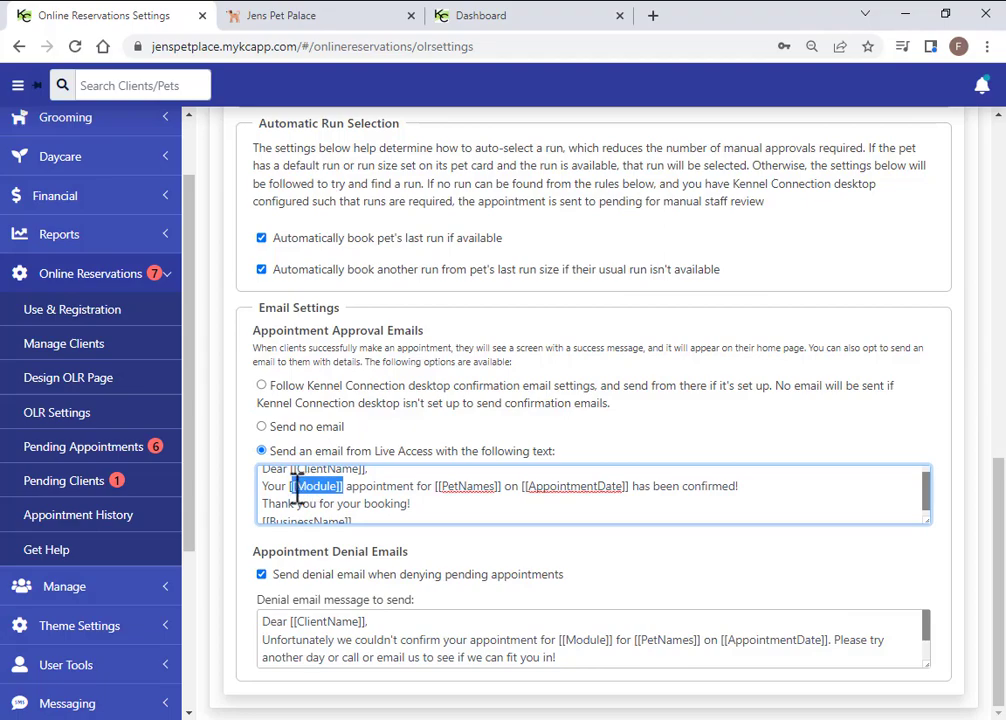
pyautogui.click(342, 488)
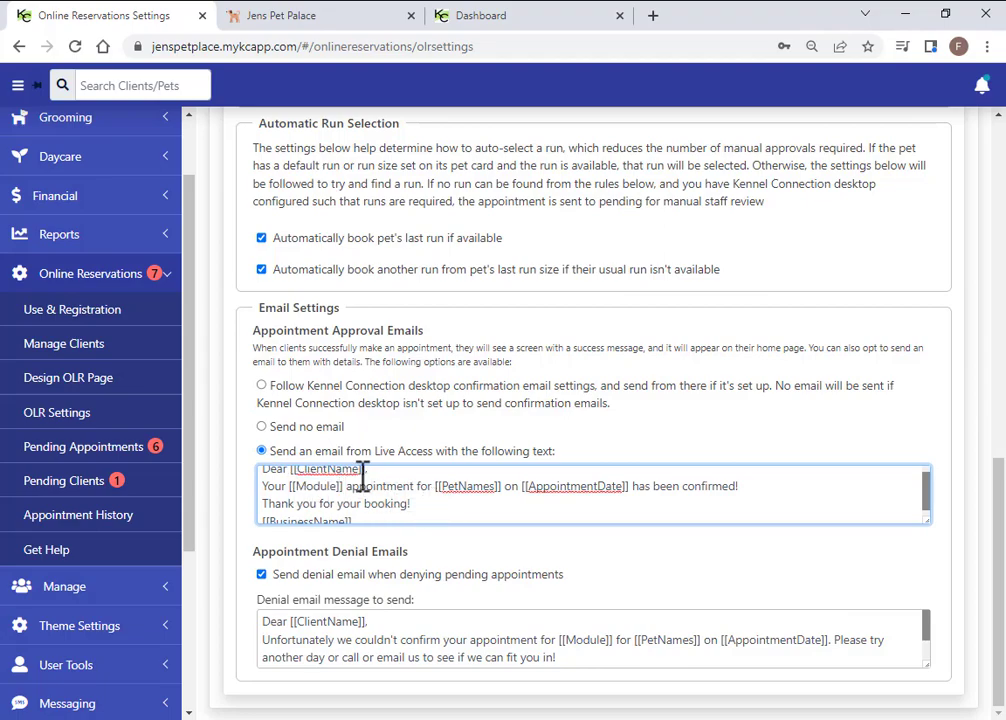
pyautogui.moveTo(367, 472); pyautogui.dragTo(302, 474)
pyautogui.click(340, 497)
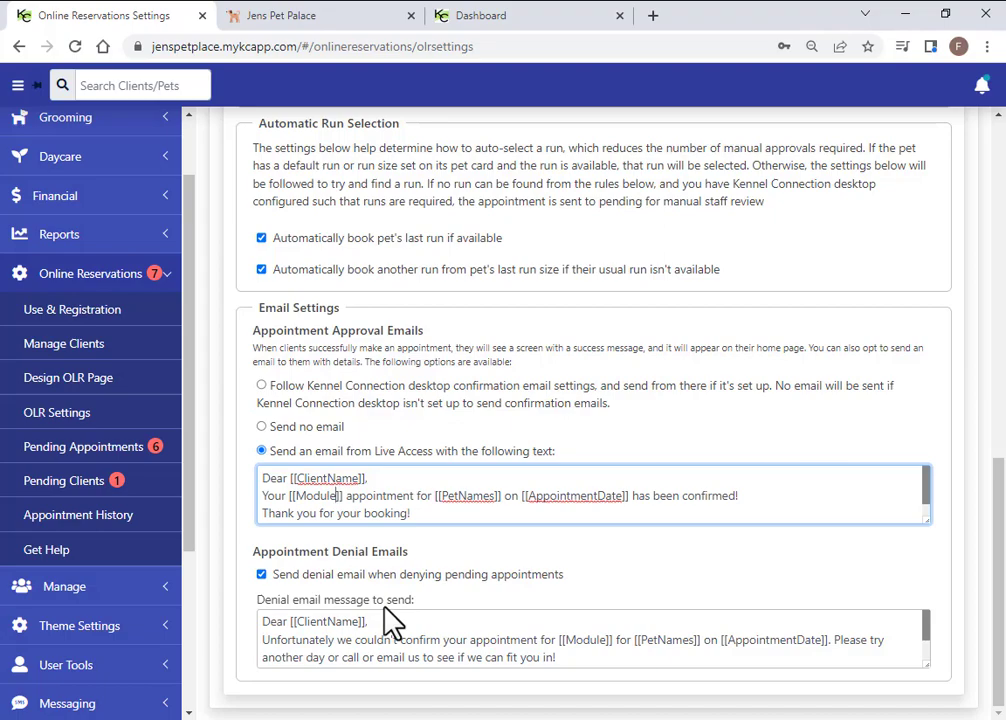
pyautogui.click(593, 656)
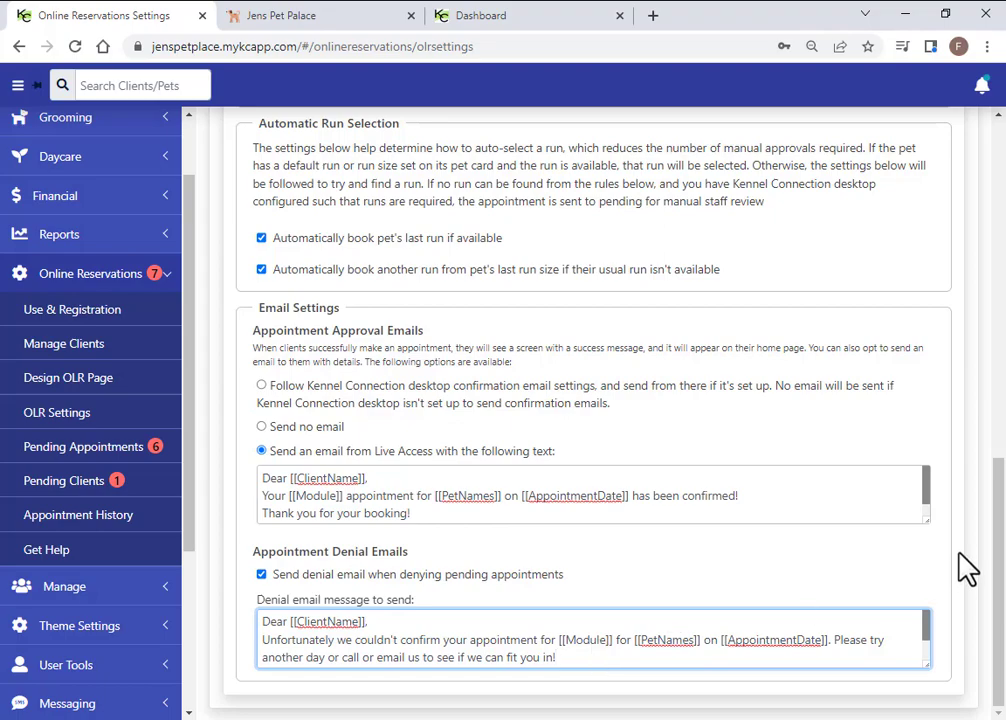
pyautogui.moveTo(998, 522); pyautogui.dragTo(972, 189)
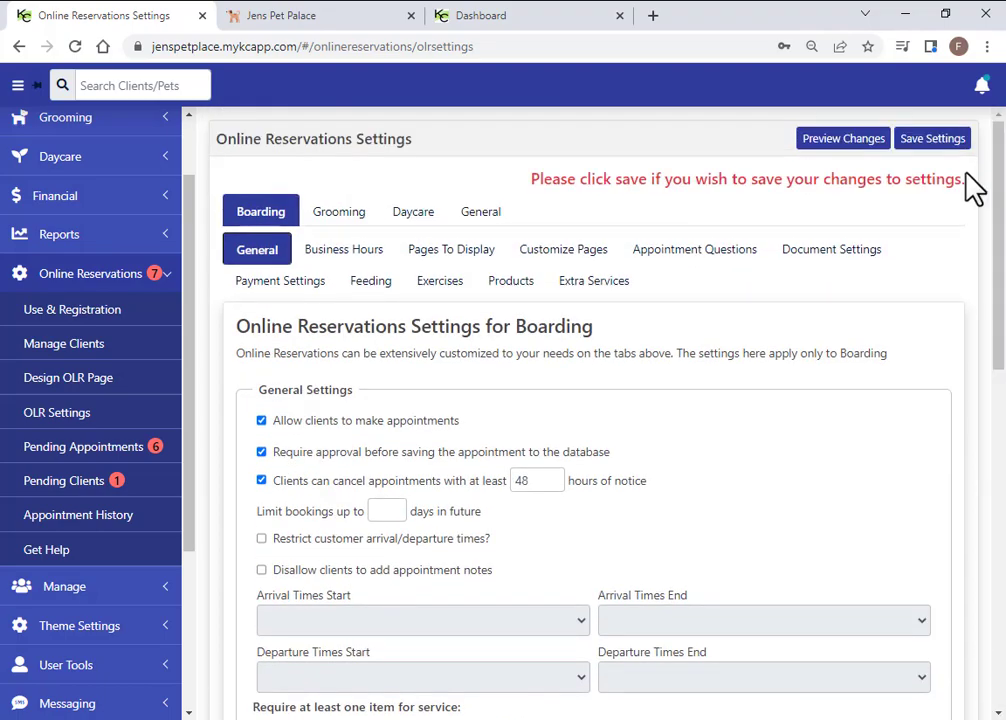
# Open boarding Business Hours; mark Sunday and Saturday closed, then reopen both
pyautogui.click(345, 252)
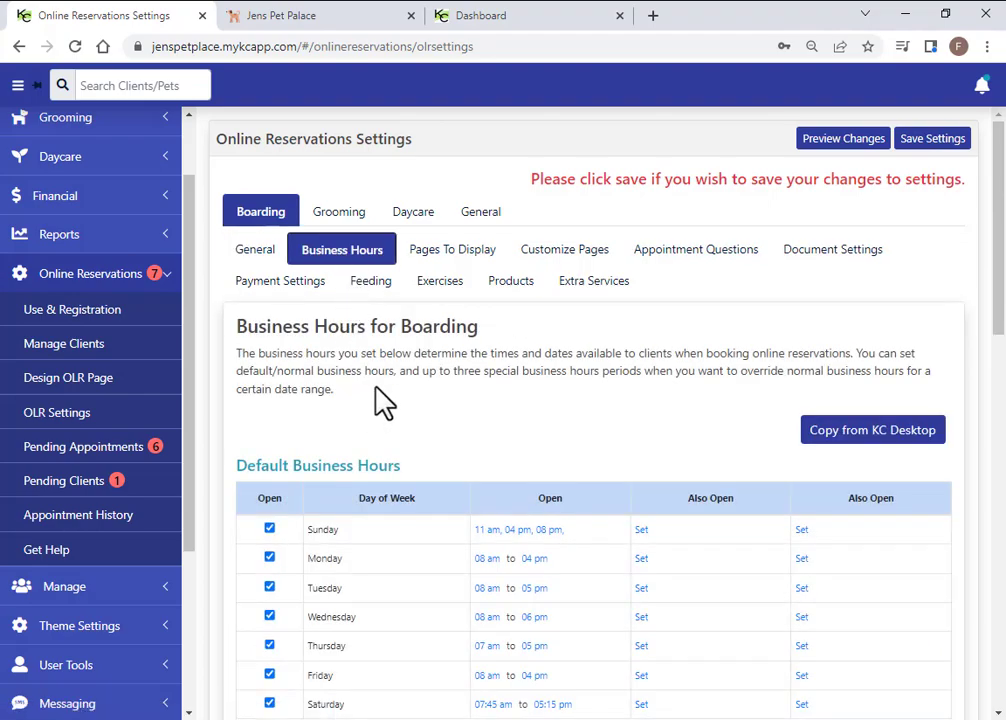
pyautogui.scroll(-2, 380, 403)
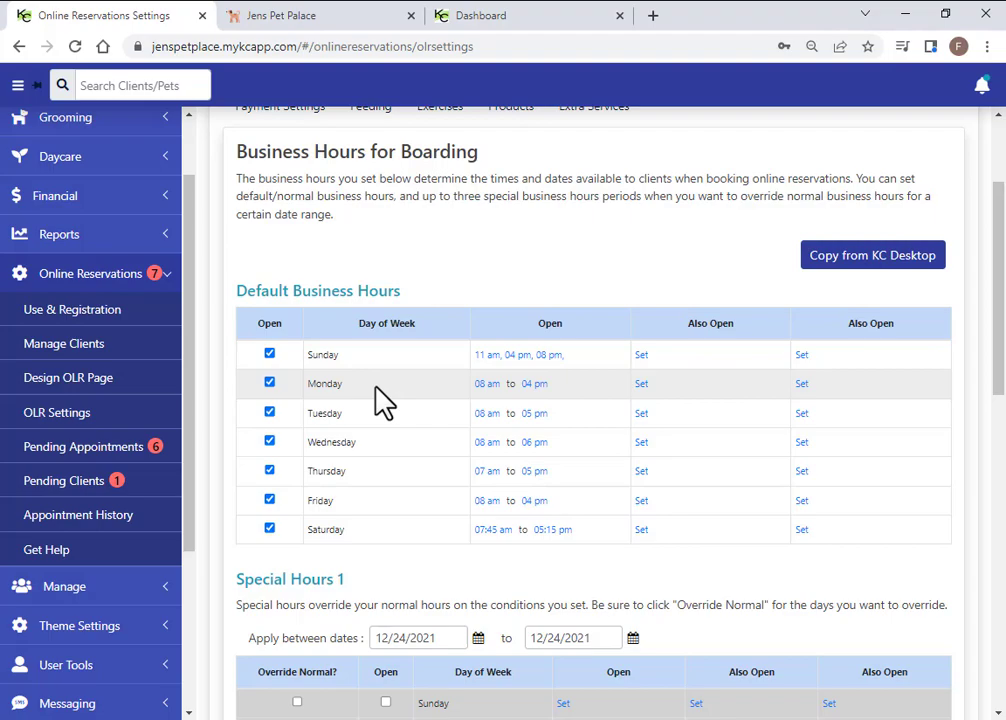
pyautogui.click(269, 353)
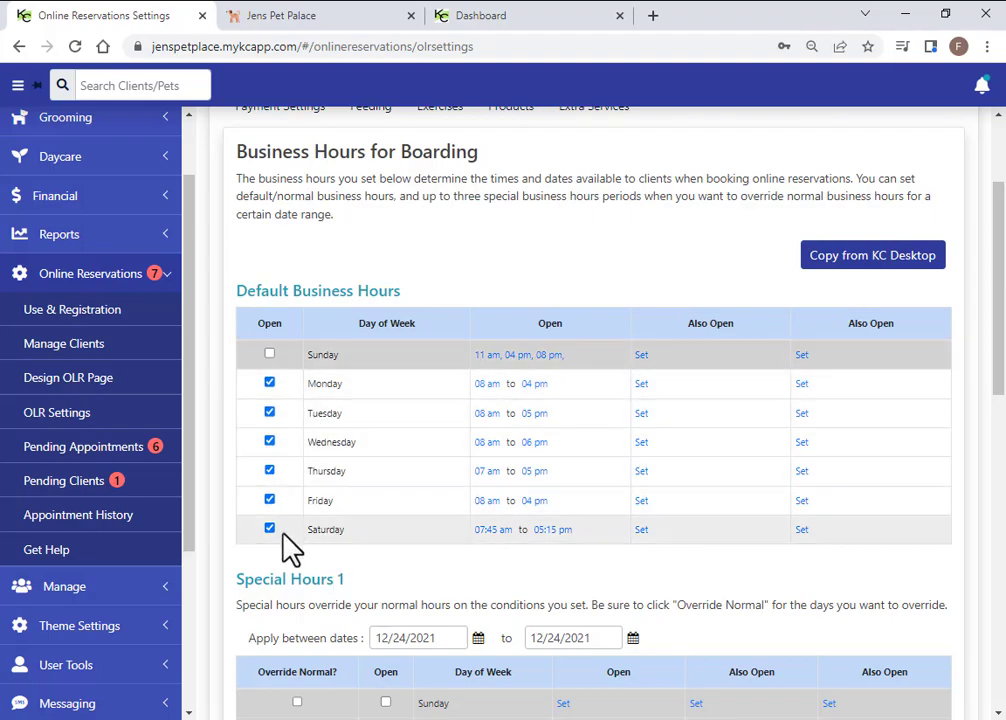
pyautogui.click(269, 529)
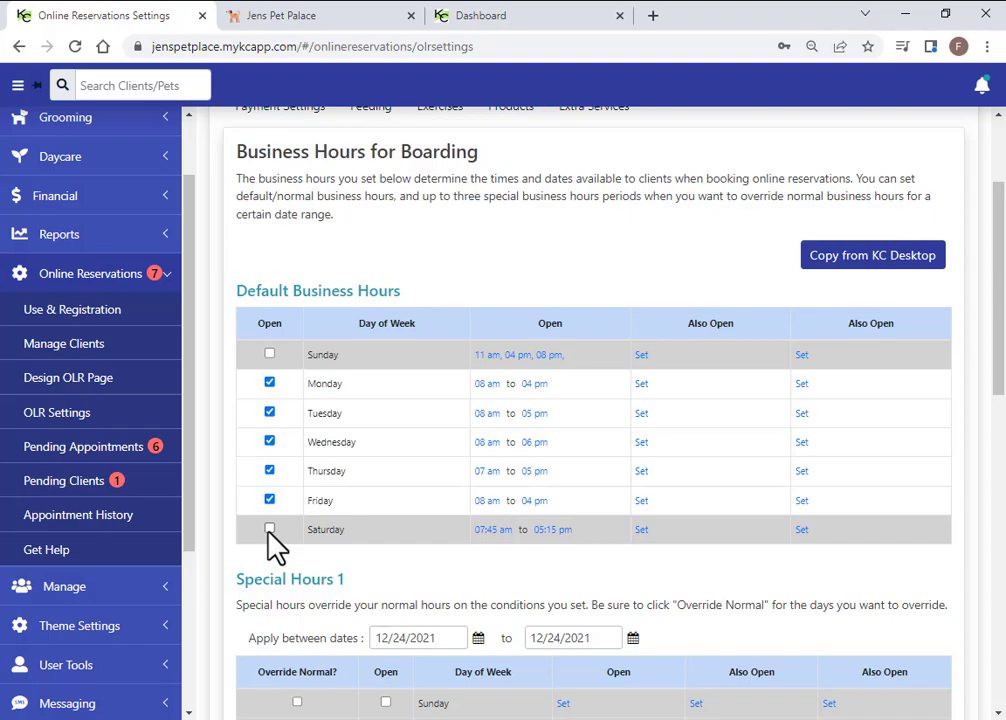
pyautogui.click(269, 529)
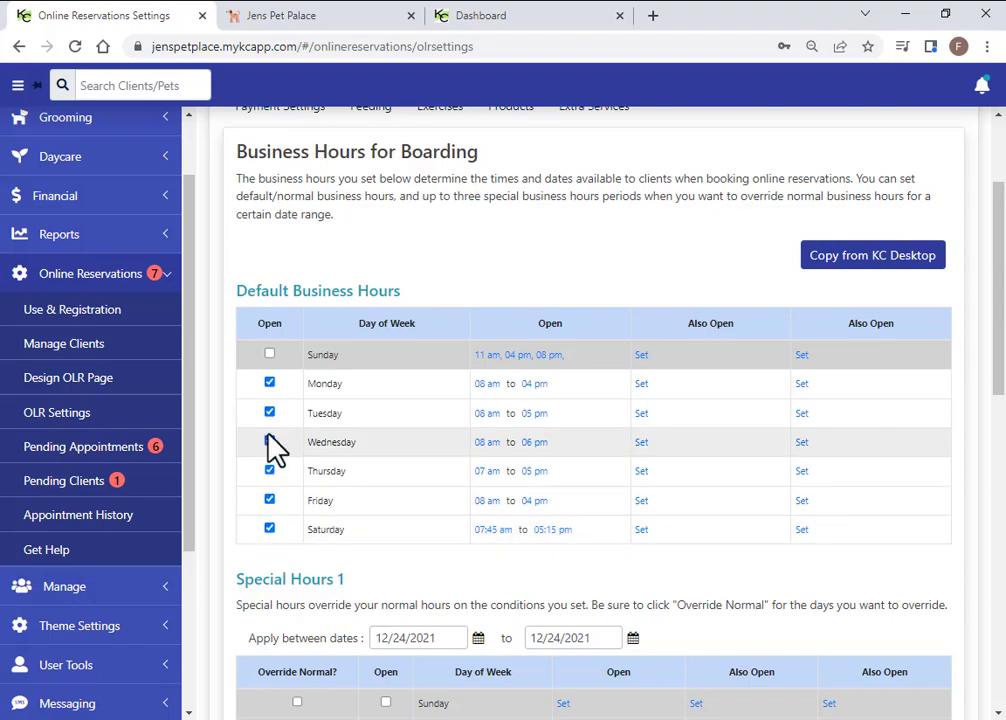
pyautogui.click(269, 354)
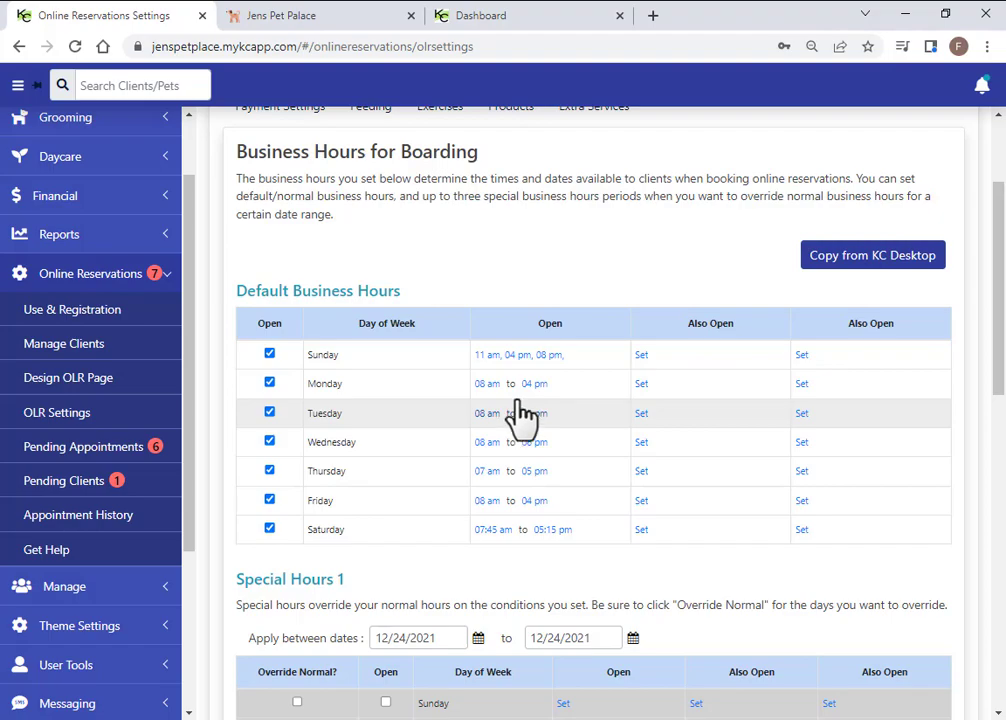
pyautogui.scroll(2, 490, 370)
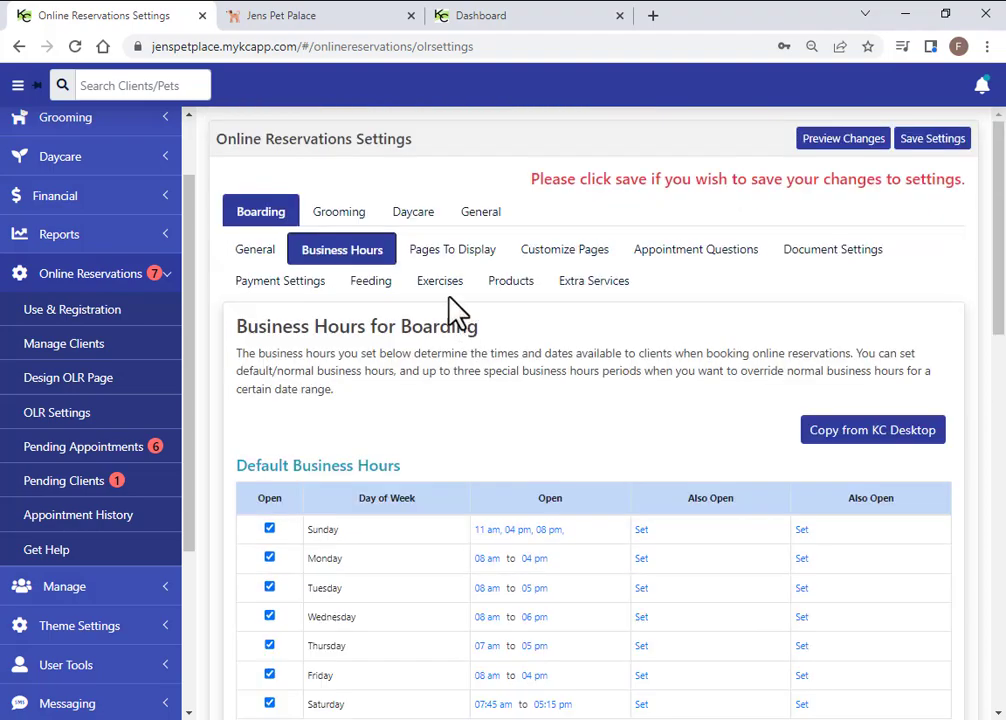
# Open Customize Pages; toggle notice acceptance off and on, then preview the Notice Content Text colours
pyautogui.click(566, 252)
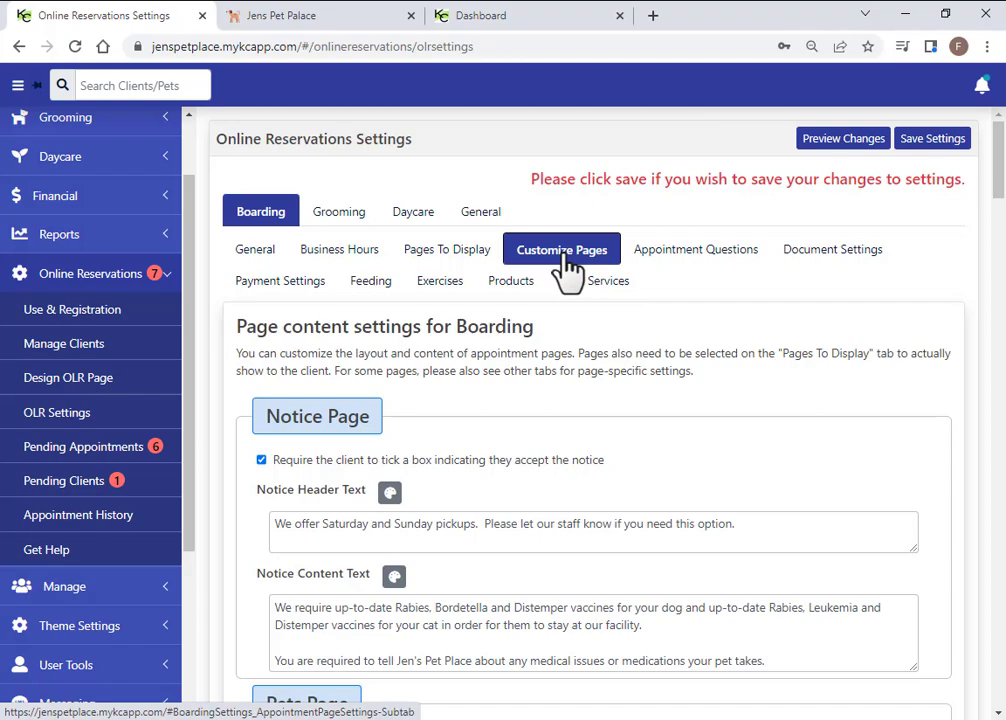
pyautogui.scroll(-2, 520, 400)
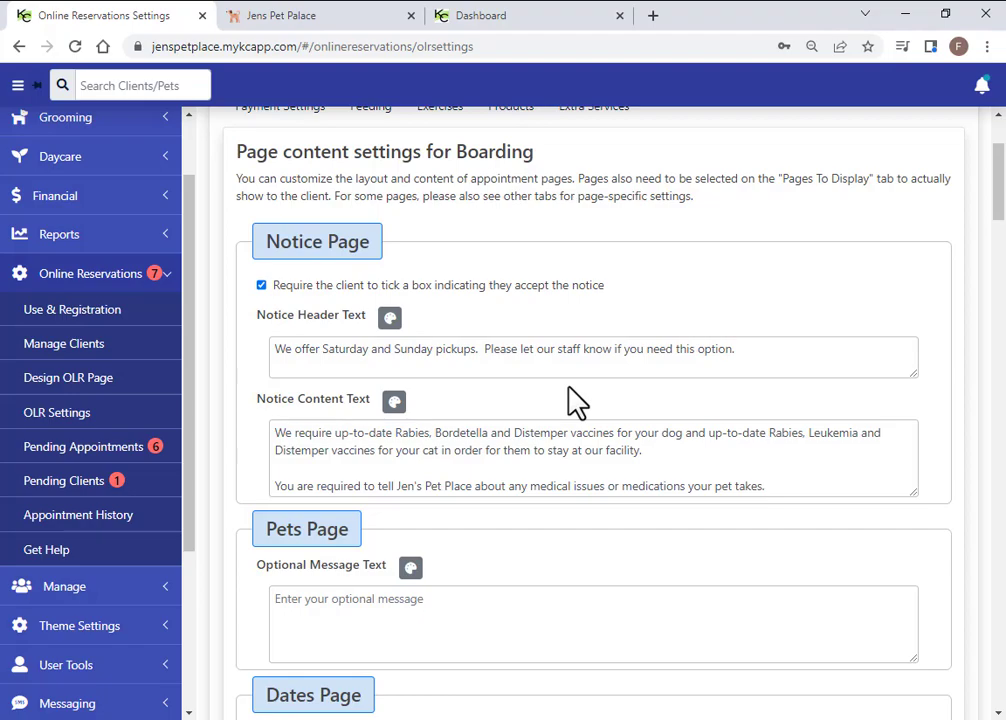
pyautogui.click(258, 288)
pyautogui.click(260, 288)
pyautogui.click(261, 287)
pyautogui.click(261, 287)
pyautogui.click(396, 404)
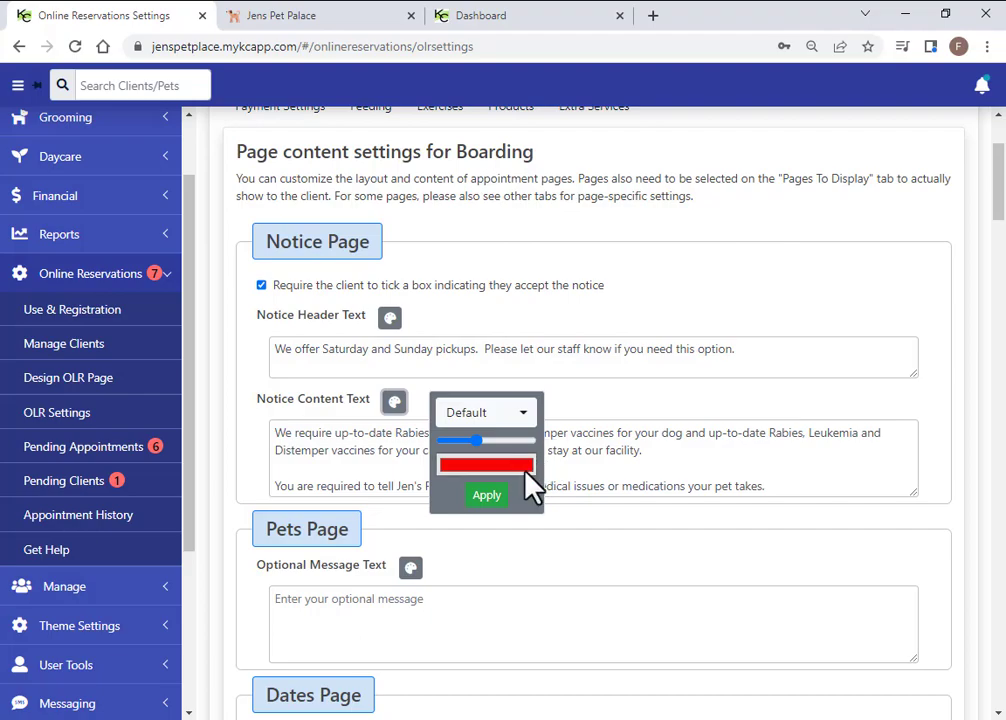
pyautogui.click(570, 473)
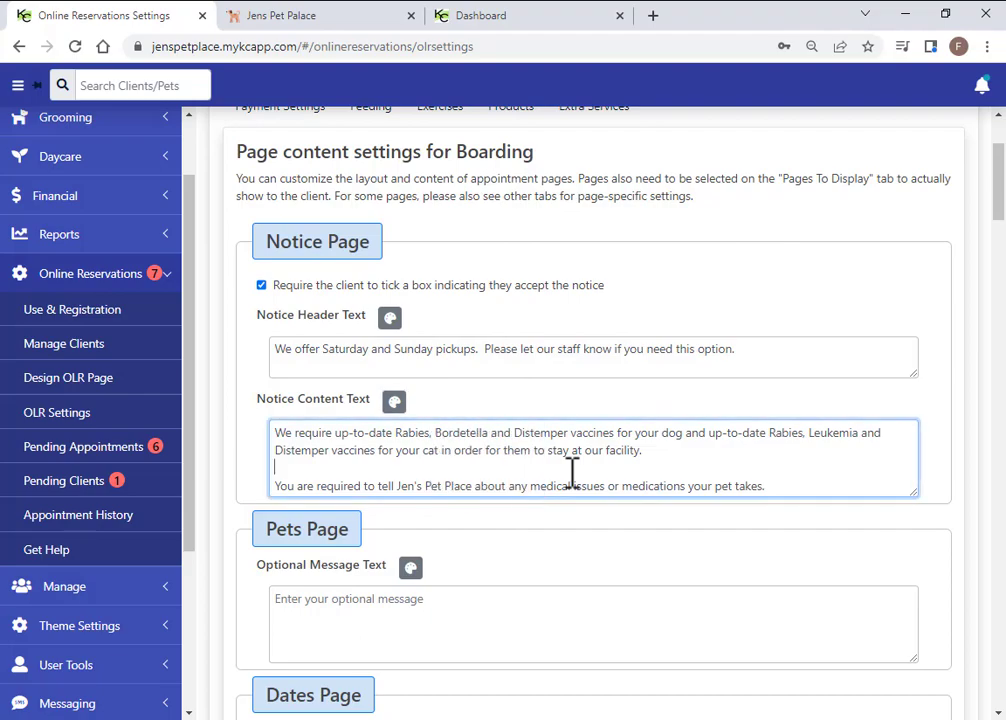
pyautogui.scroll(-5, 474, 545)
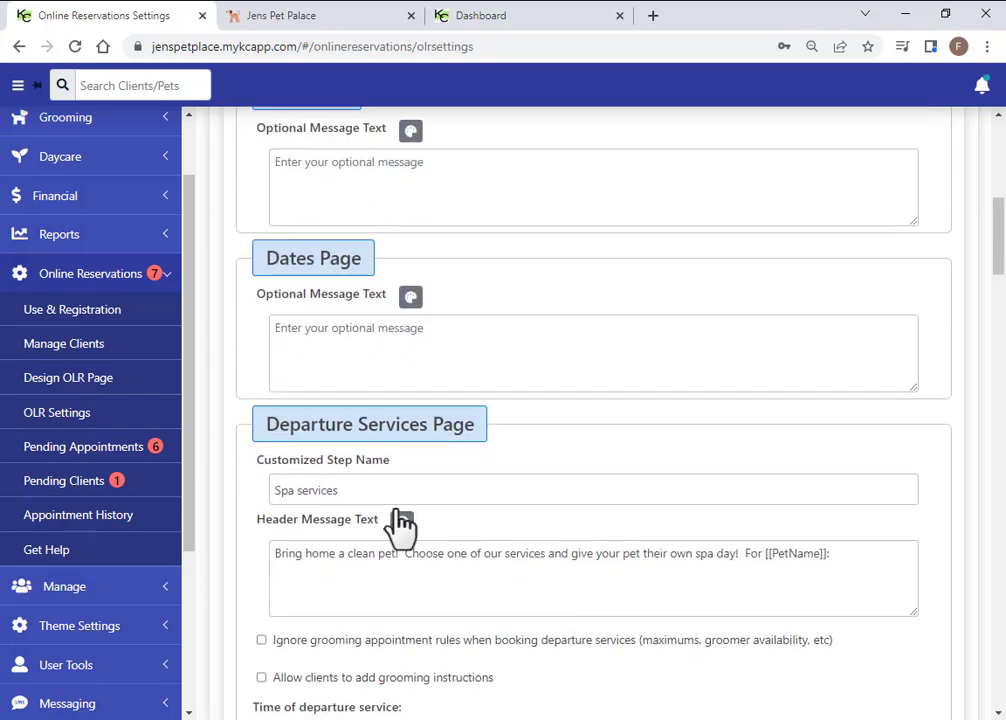
pyautogui.scroll(-1, 404, 393)
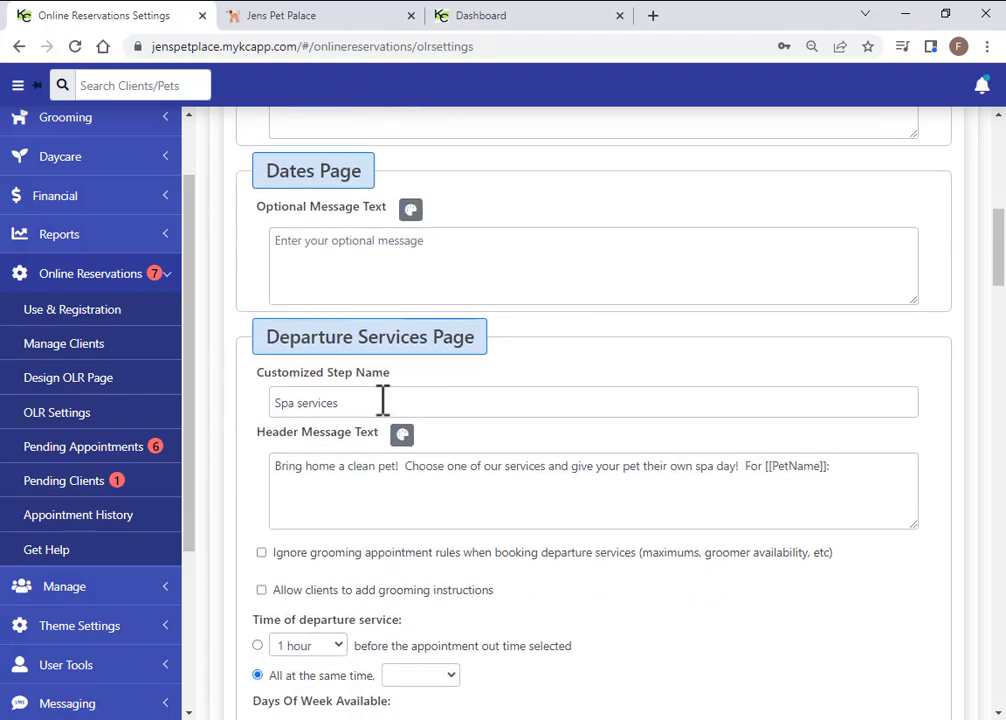
pyautogui.moveTo(359, 405); pyautogui.dragTo(269, 433)
pyautogui.click(403, 404)
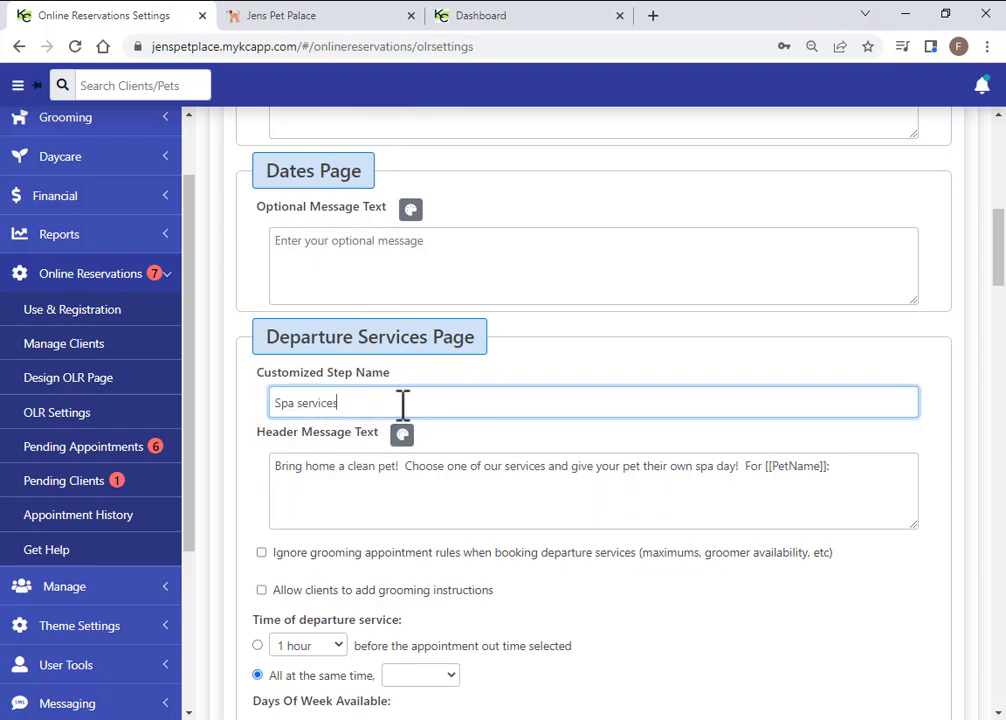
pyautogui.scroll(-1, 588, 483)
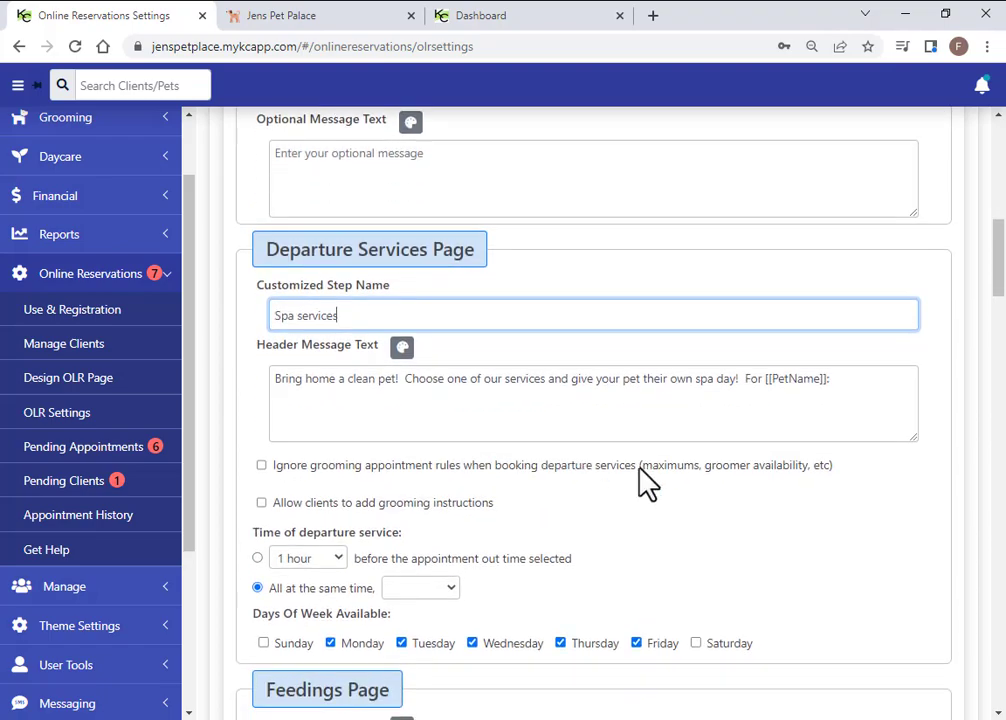
pyautogui.moveTo(713, 380); pyautogui.dragTo(285, 386)
pyautogui.click(494, 422)
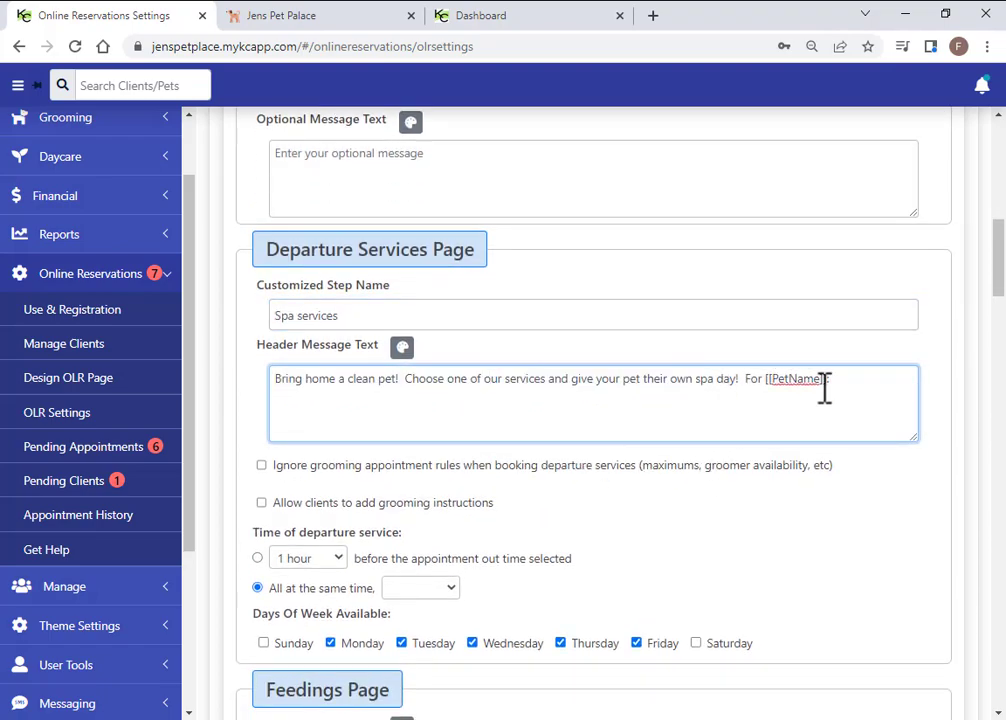
pyautogui.moveTo(823, 382); pyautogui.dragTo(767, 378)
pyautogui.click(773, 423)
pyautogui.scroll(-2, 525, 514)
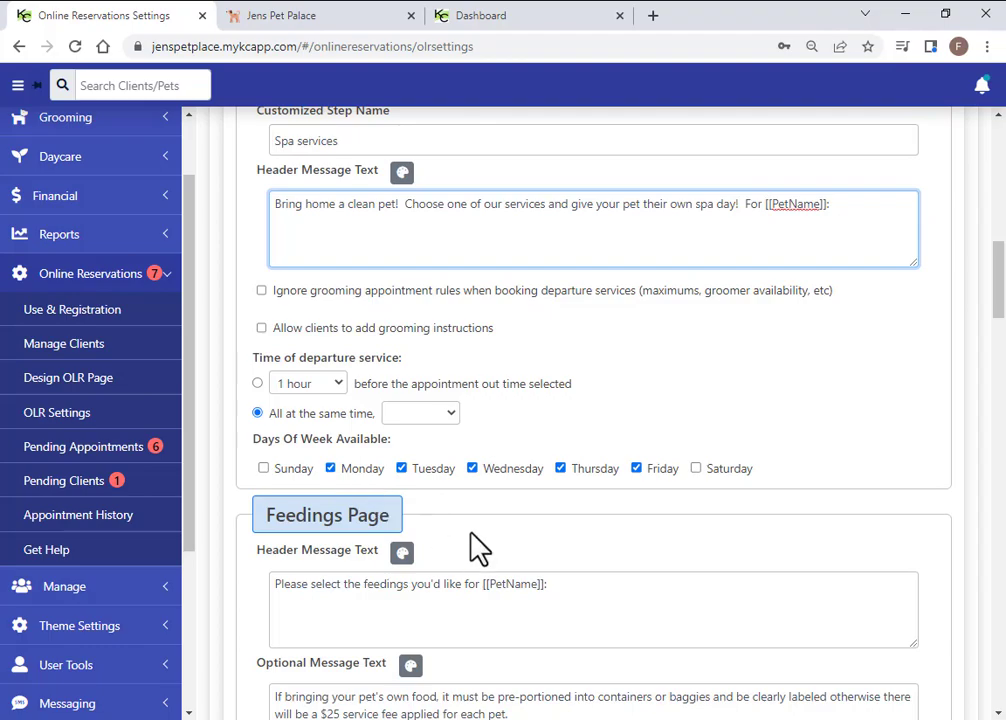
pyautogui.scroll(-3, 498, 528)
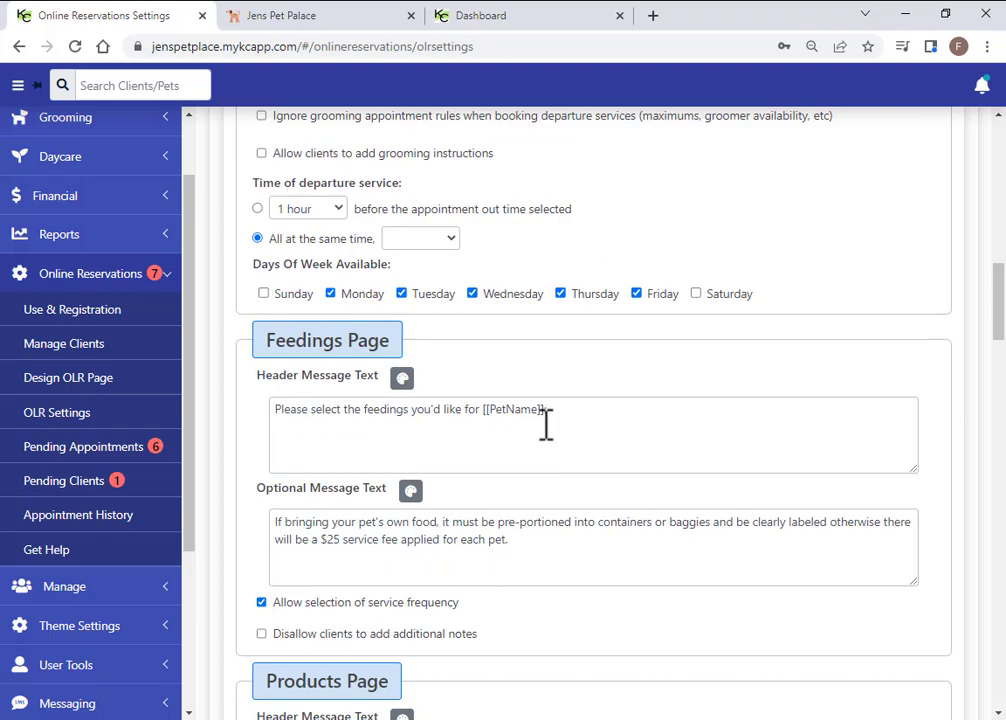
pyautogui.scroll(-2, 446, 417)
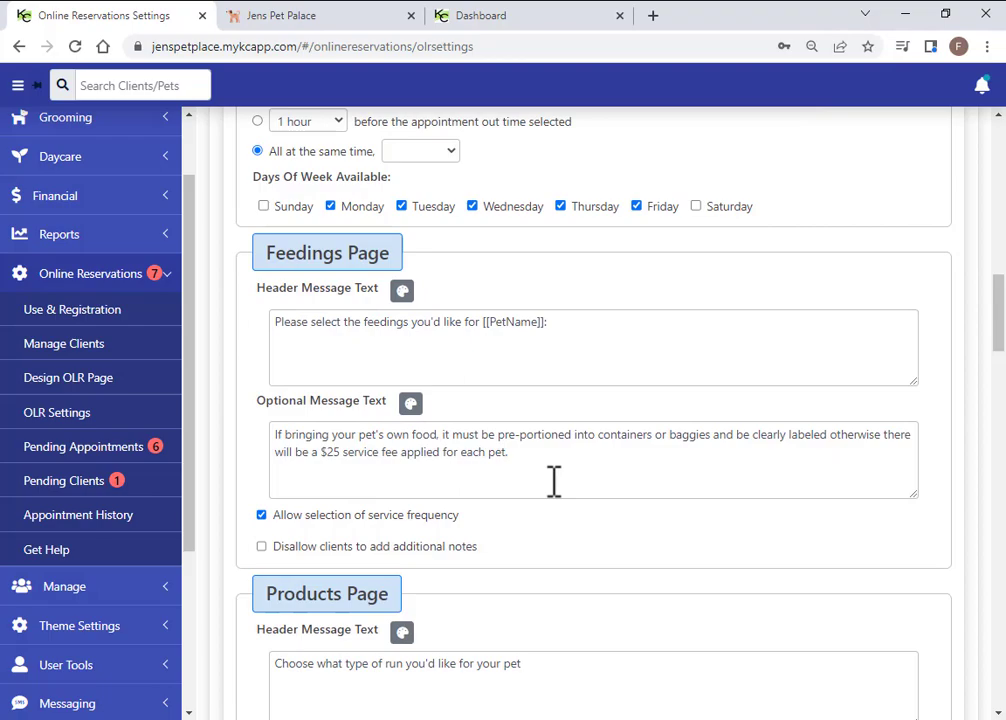
pyautogui.click(261, 516)
pyautogui.click(261, 516)
pyautogui.scroll(-1, 340, 530)
pyautogui.click(262, 459)
pyautogui.click(262, 459)
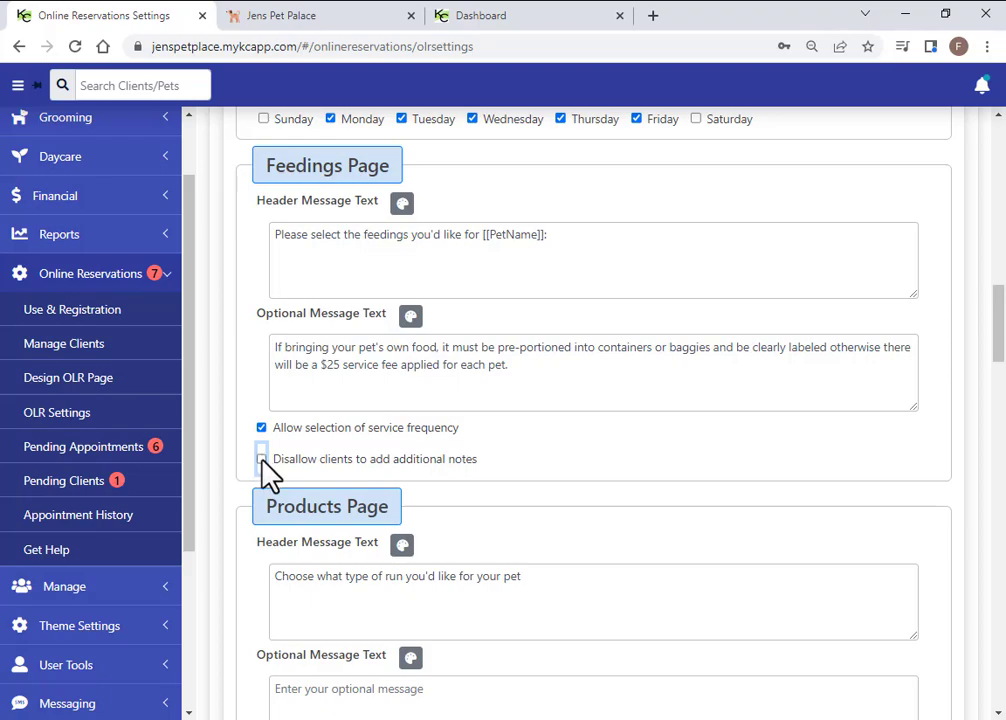
pyautogui.scroll(-2, 265, 475)
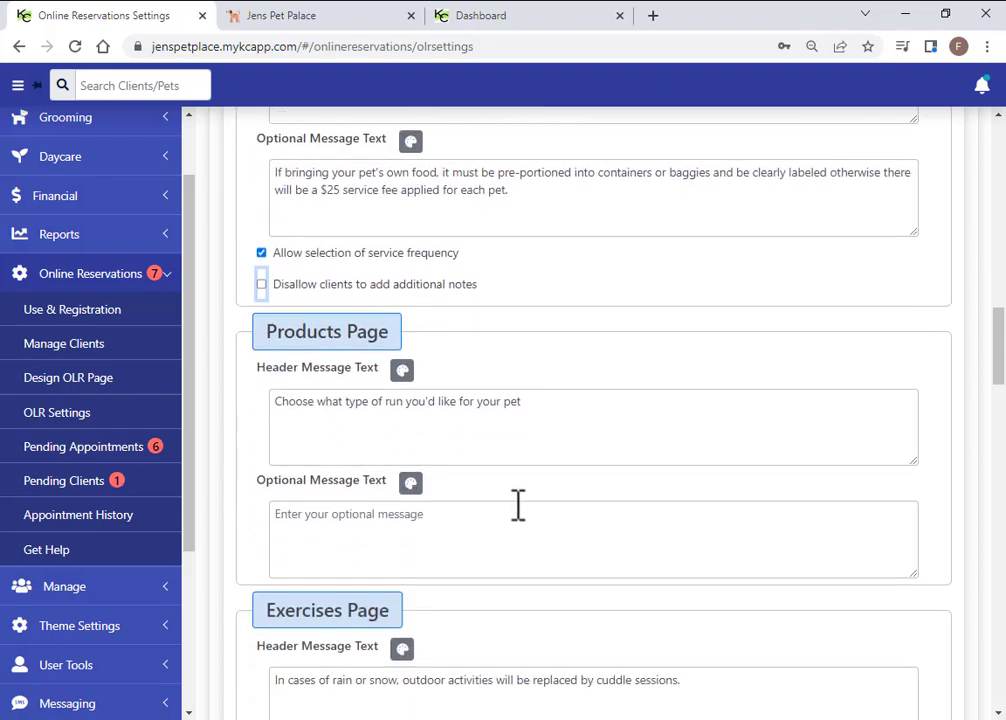
pyautogui.scroll(-1, 409, 425)
pyautogui.scroll(-1, 470, 440)
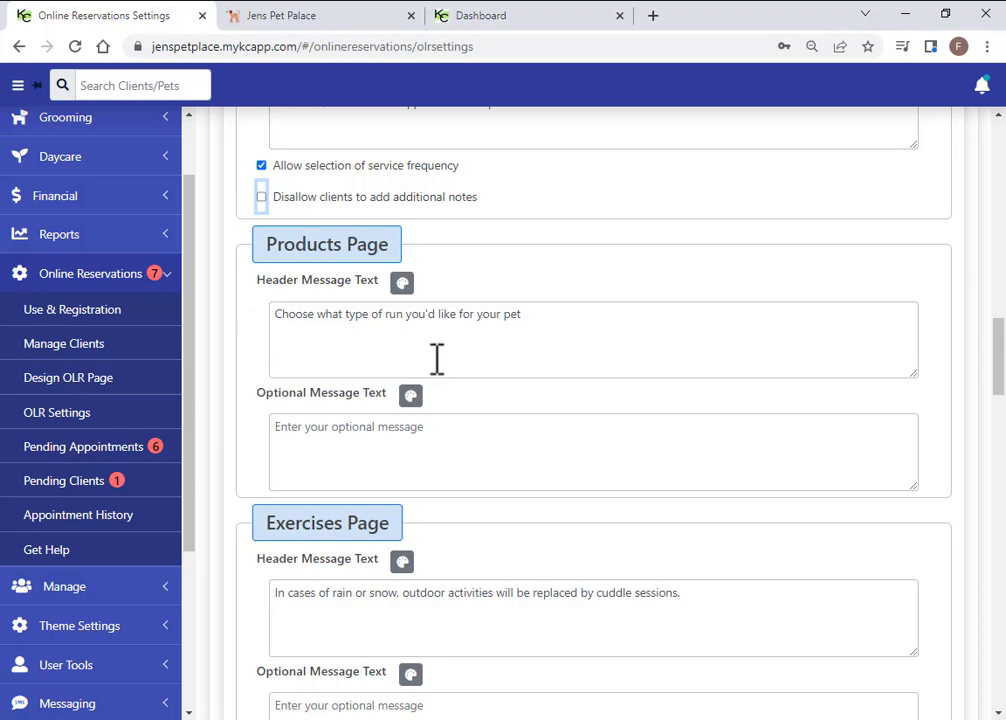
pyautogui.moveTo(526, 315); pyautogui.dragTo(272, 314)
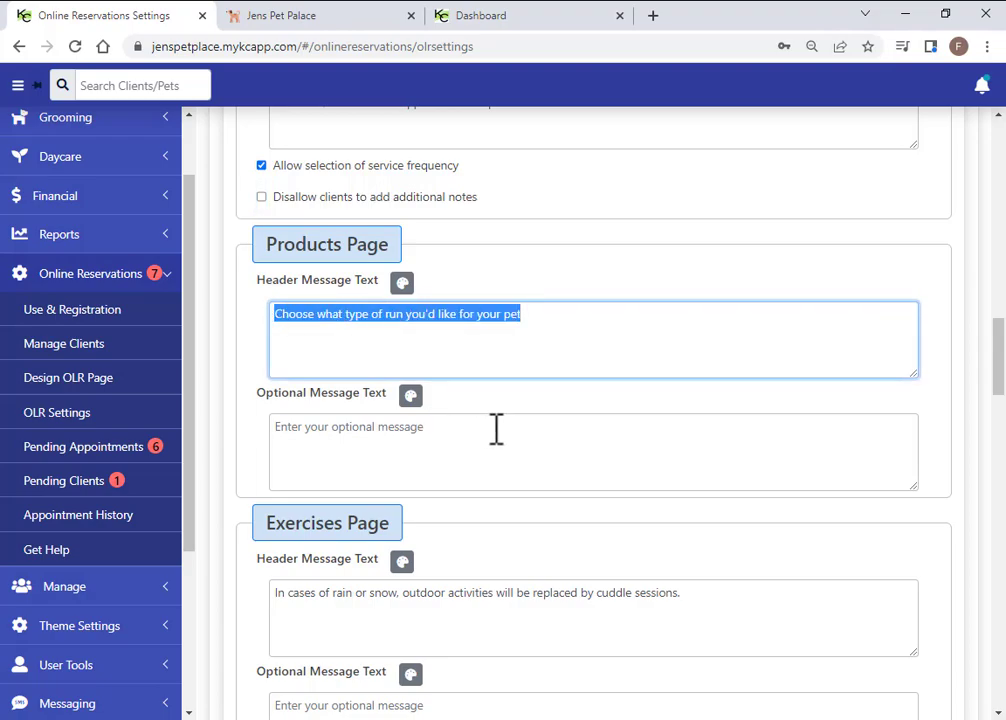
pyautogui.click(505, 433)
pyautogui.scroll(-4, 505, 433)
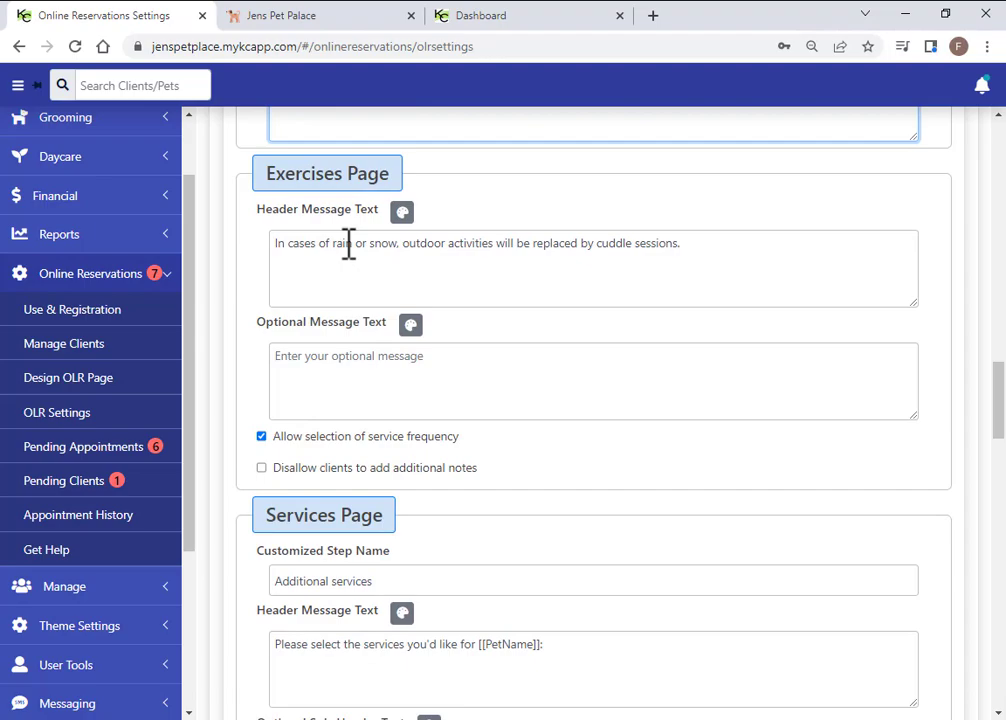
pyautogui.scroll(-2, 375, 355)
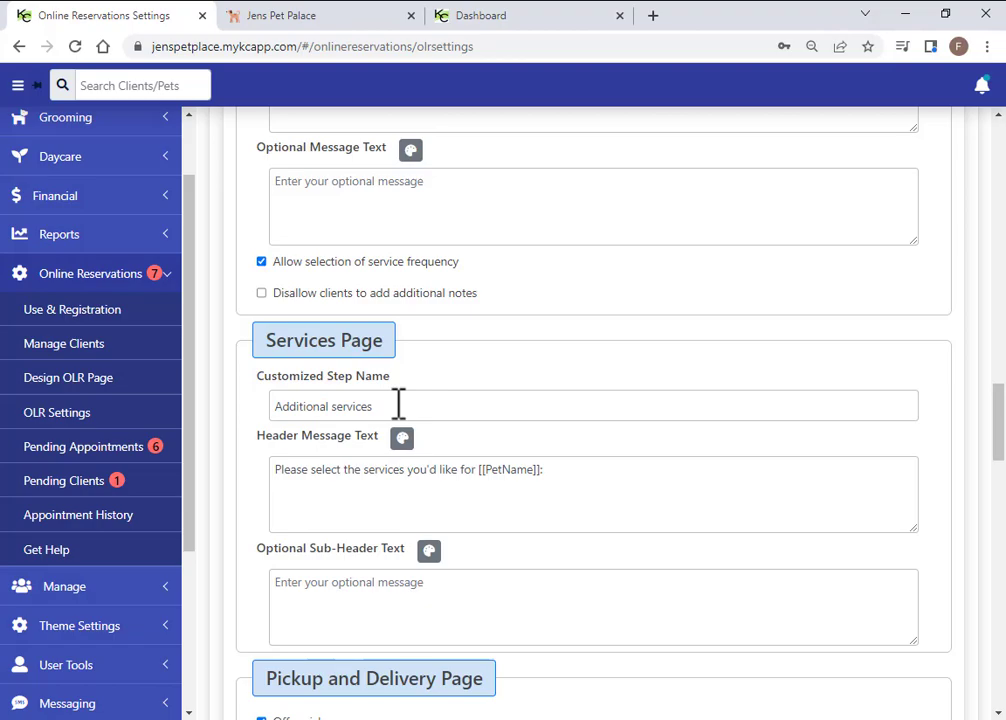
pyautogui.scroll(-4, 398, 404)
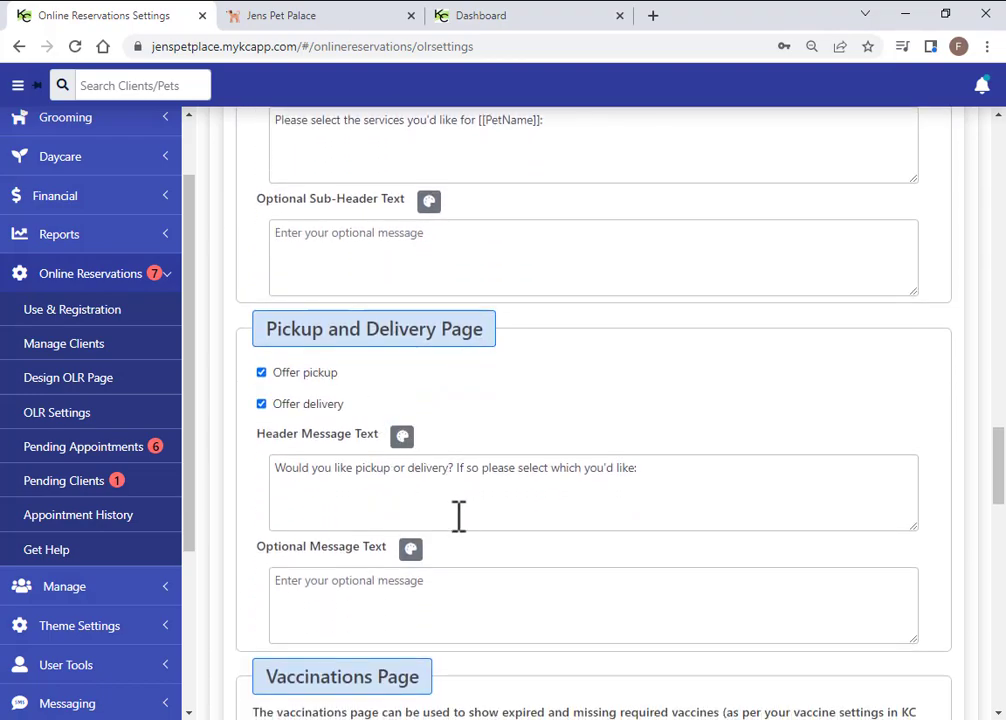
pyautogui.scroll(-1, 458, 516)
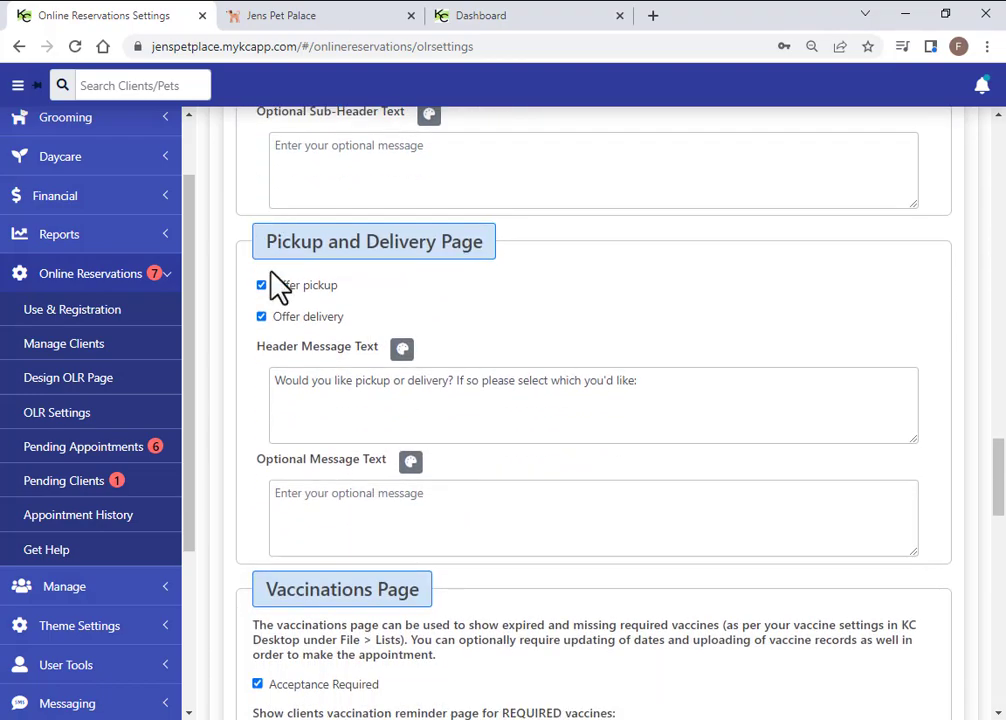
pyautogui.scroll(-4, 449, 516)
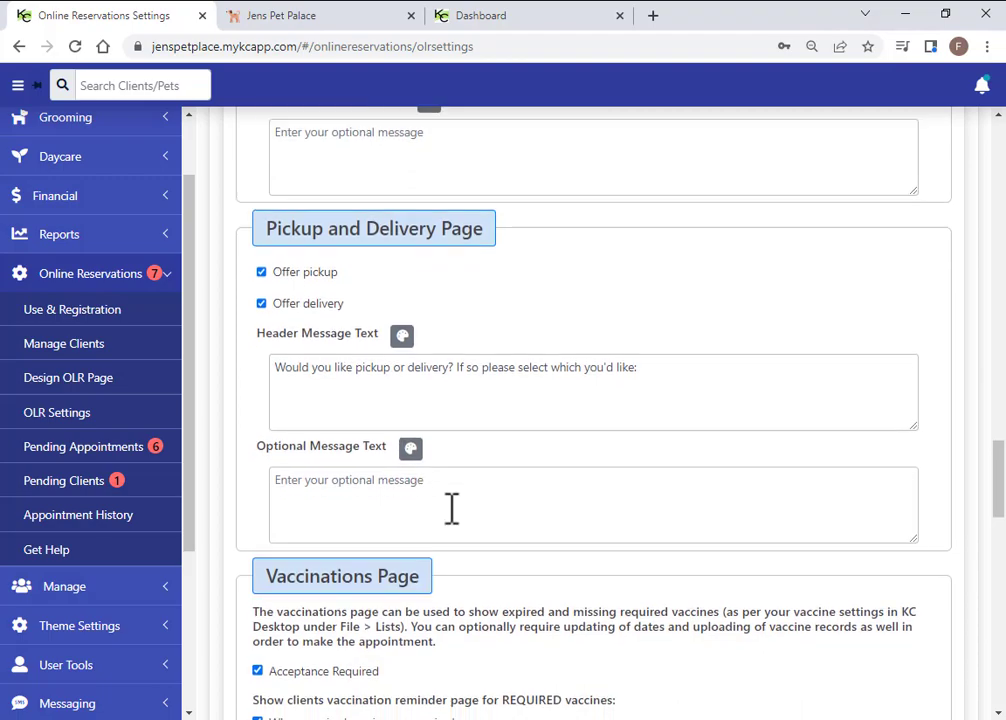
pyautogui.scroll(-1, 452, 530)
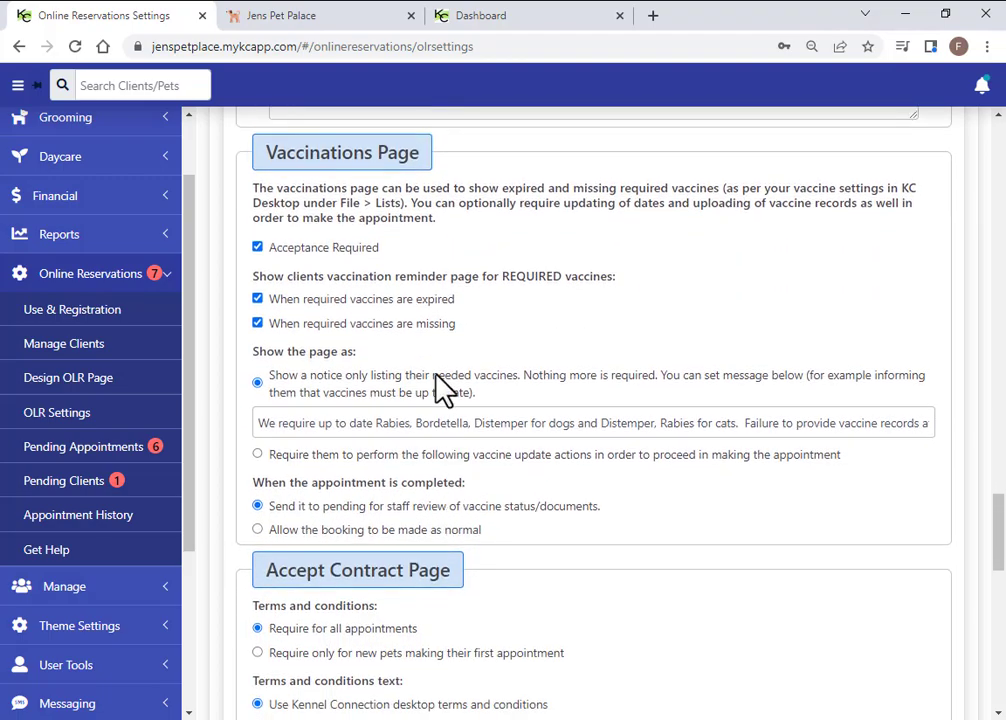
pyautogui.scroll(-1, 442, 386)
pyautogui.scroll(1, 595, 429)
pyautogui.moveTo(263, 422); pyautogui.dragTo(459, 422)
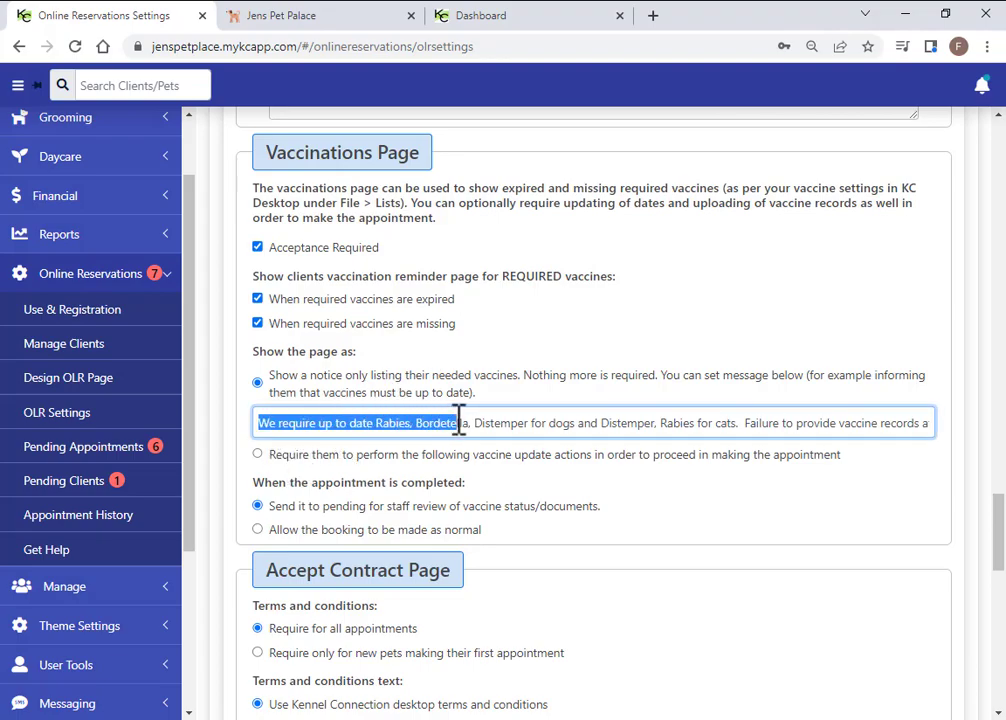
pyautogui.click(490, 403)
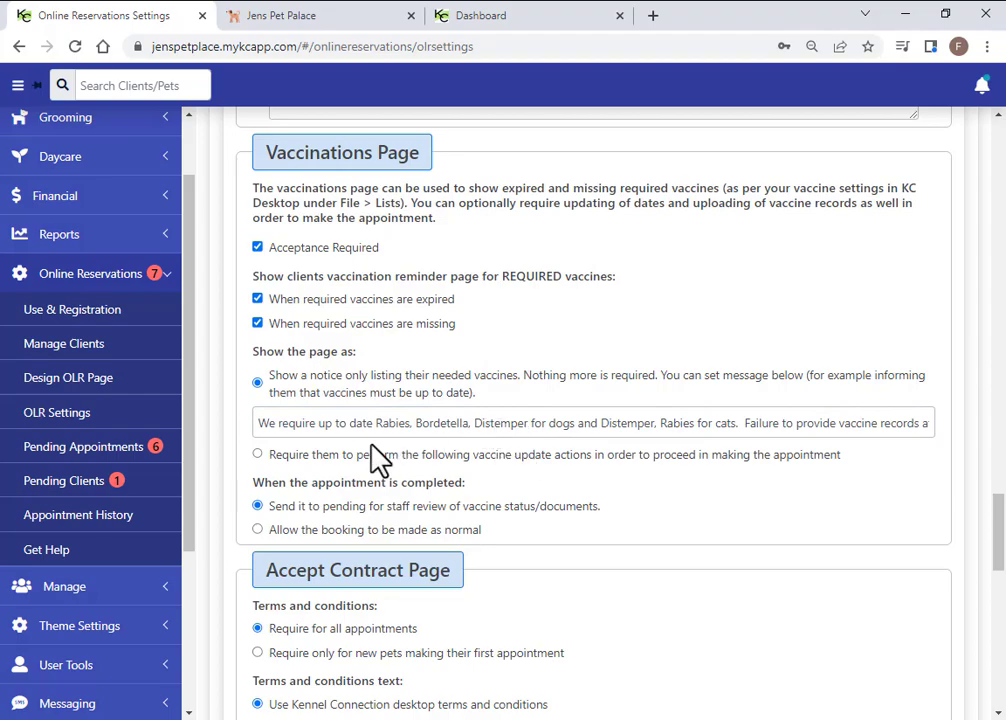
pyautogui.click(258, 455)
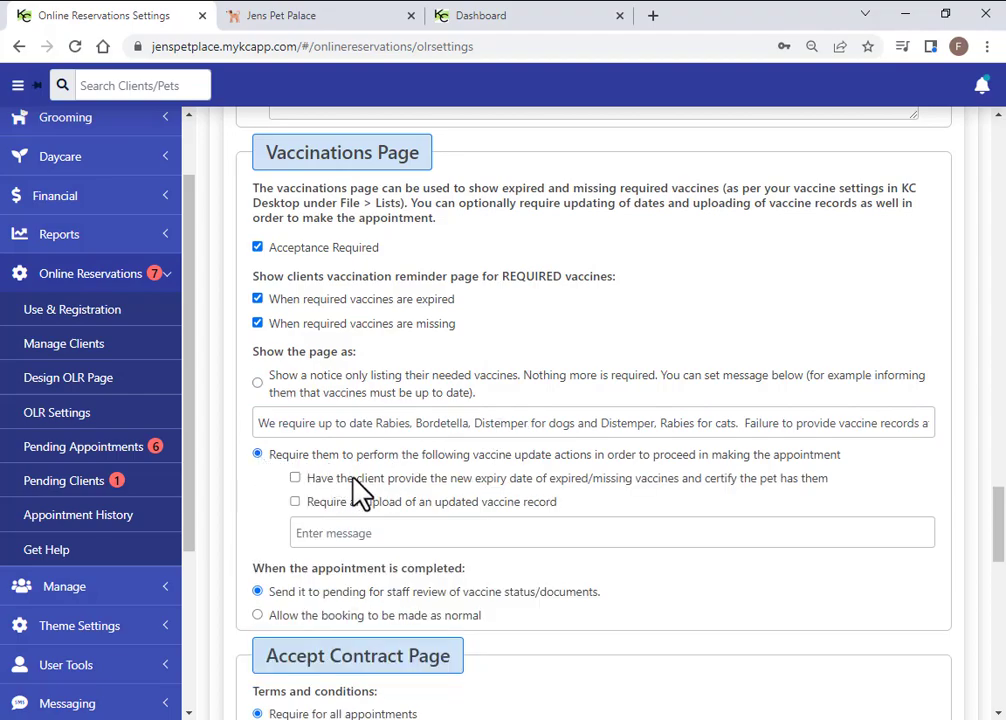
pyautogui.click(296, 479)
pyautogui.click(296, 479)
pyautogui.click(296, 502)
pyautogui.click(296, 503)
pyautogui.click(258, 383)
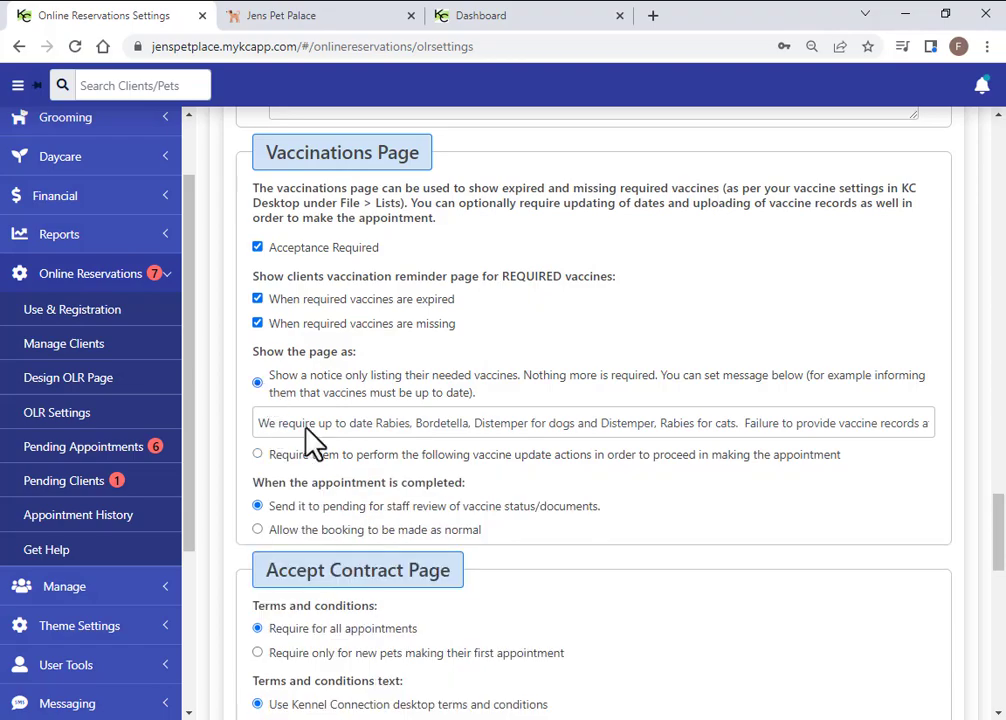
# Select 'Use custom terms and conditions for online reservations' on the Accept Contract Page
pyautogui.scroll(-1, 362, 485)
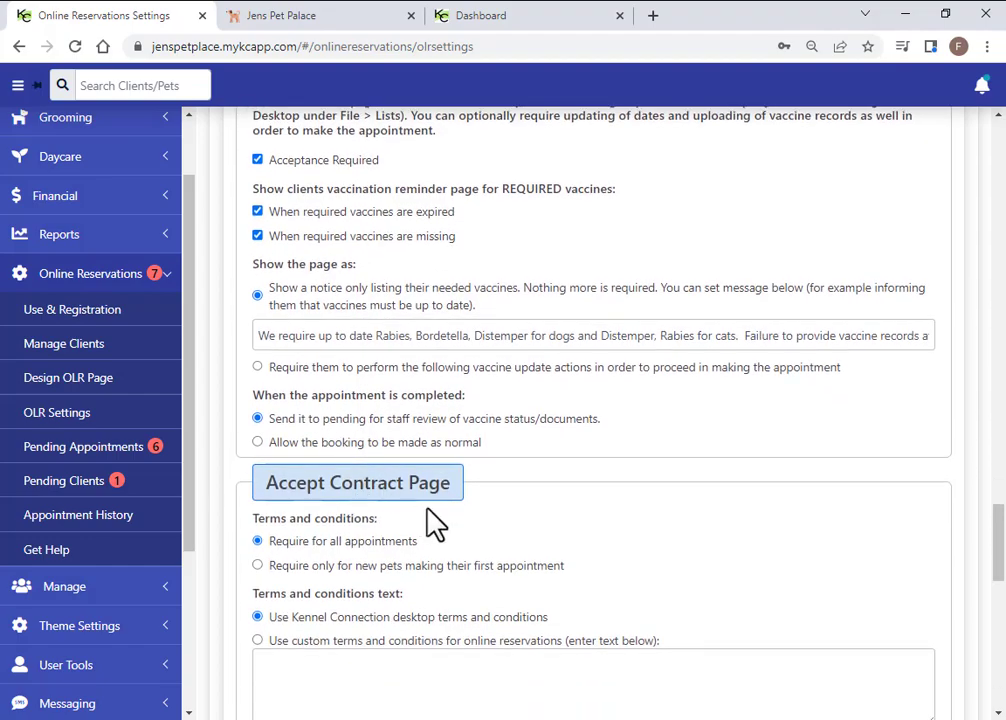
pyautogui.scroll(-3, 428, 516)
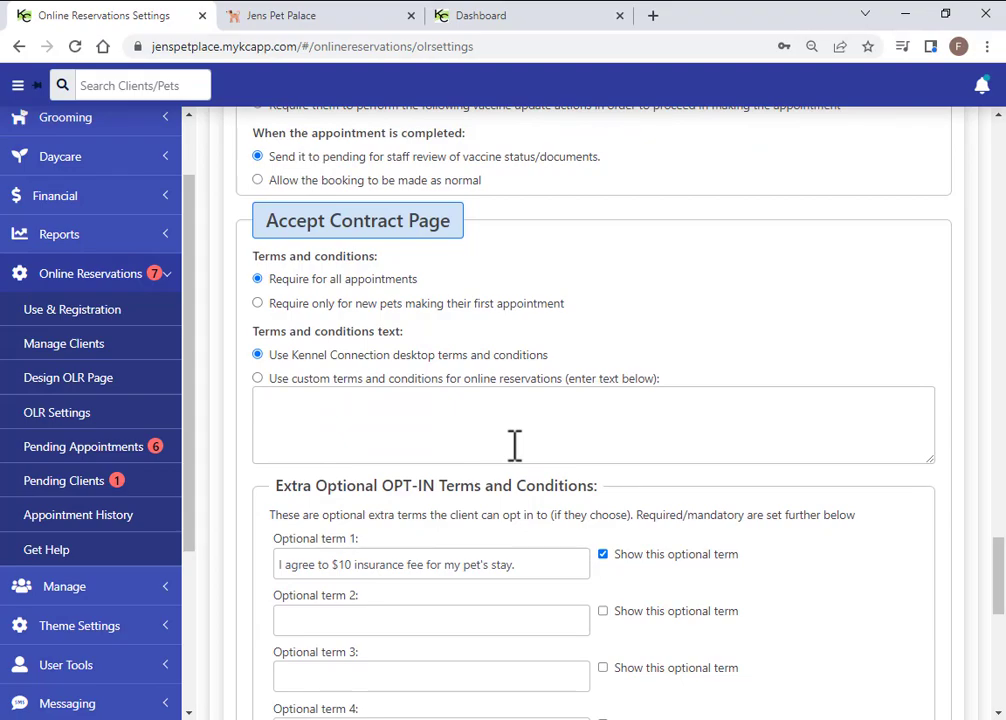
pyautogui.click(259, 380)
pyautogui.scroll(-2, 405, 425)
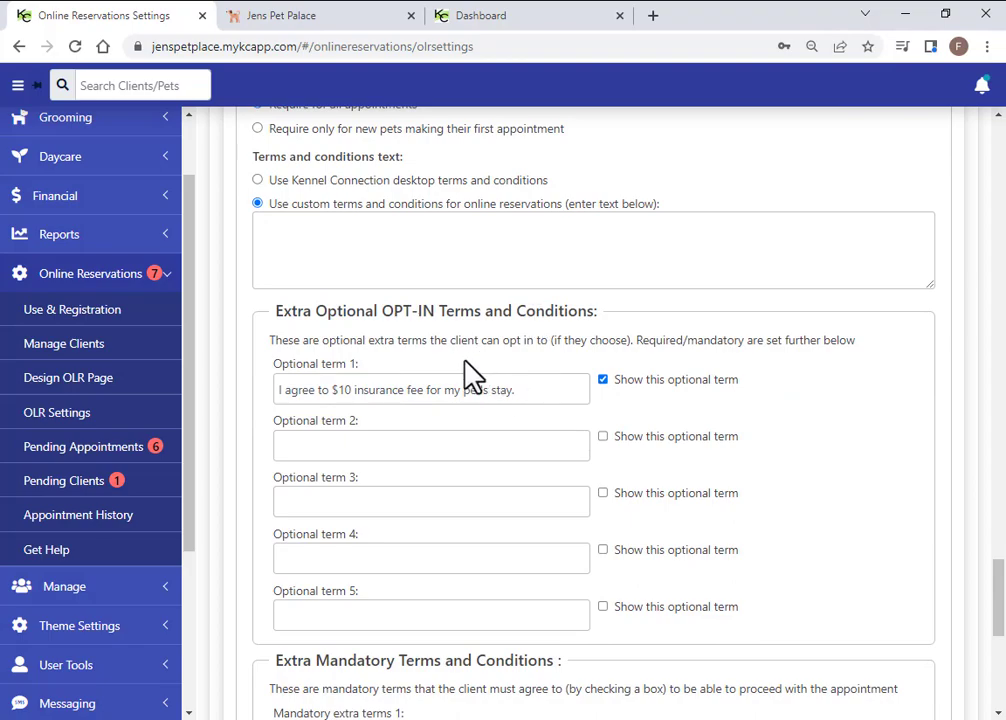
# Review Optional term 1 and Mandatory extra terms 1, keeping the mandatory terms visible to clients
pyautogui.moveTo(523, 388); pyautogui.dragTo(287, 394)
pyautogui.click(610, 391)
pyautogui.scroll(-3, 433, 470)
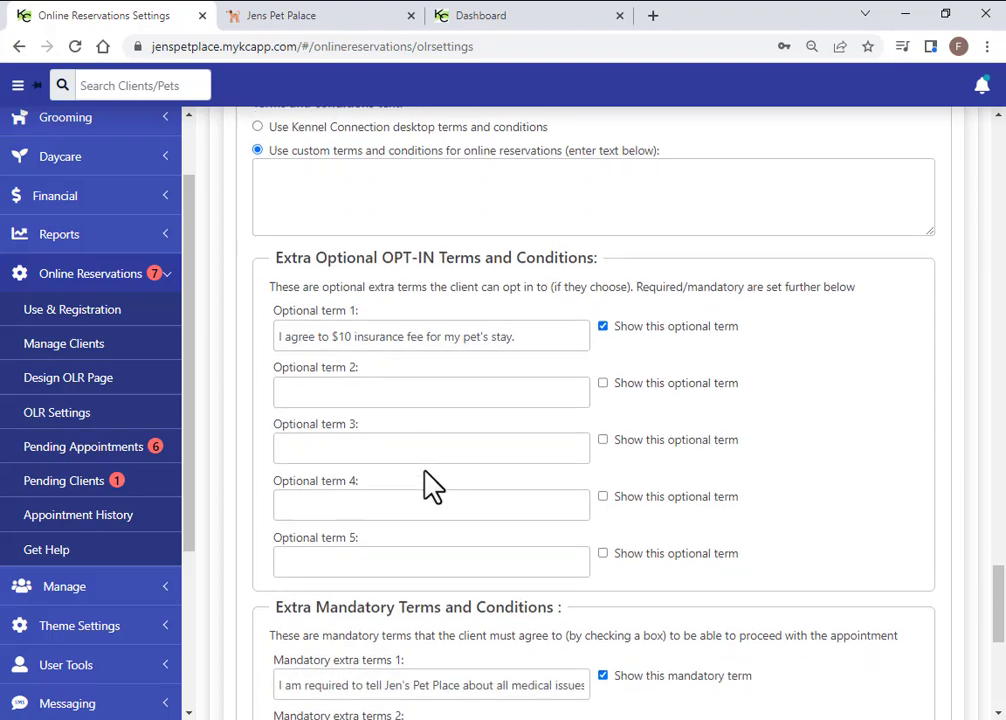
pyautogui.scroll(-1, 404, 431)
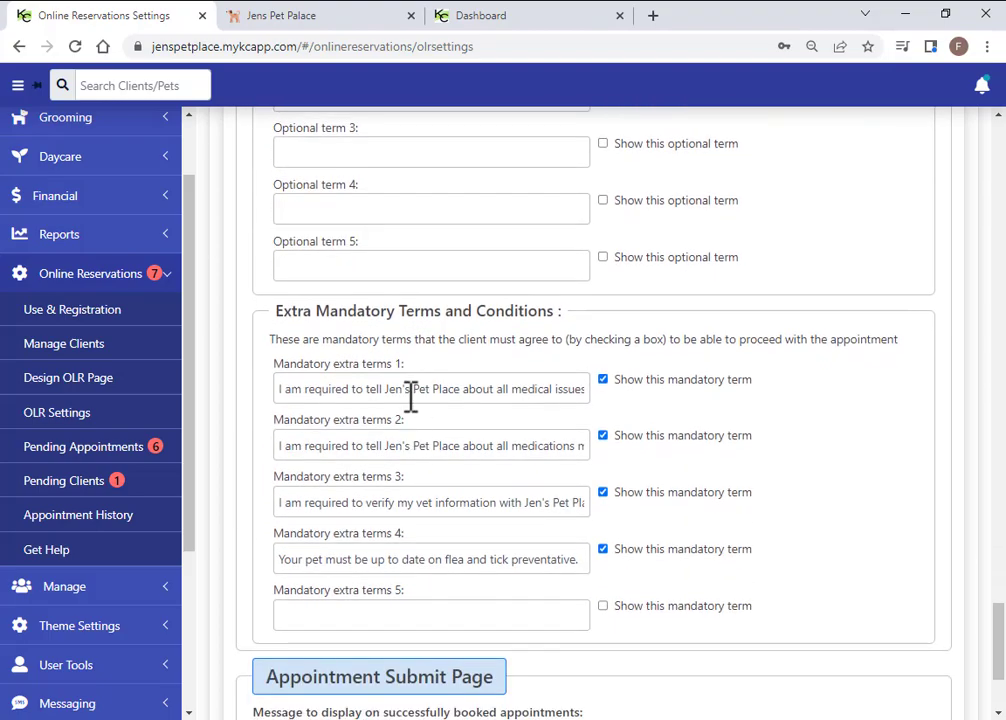
pyautogui.click(604, 379)
pyautogui.click(605, 379)
pyautogui.scroll(-3, 436, 393)
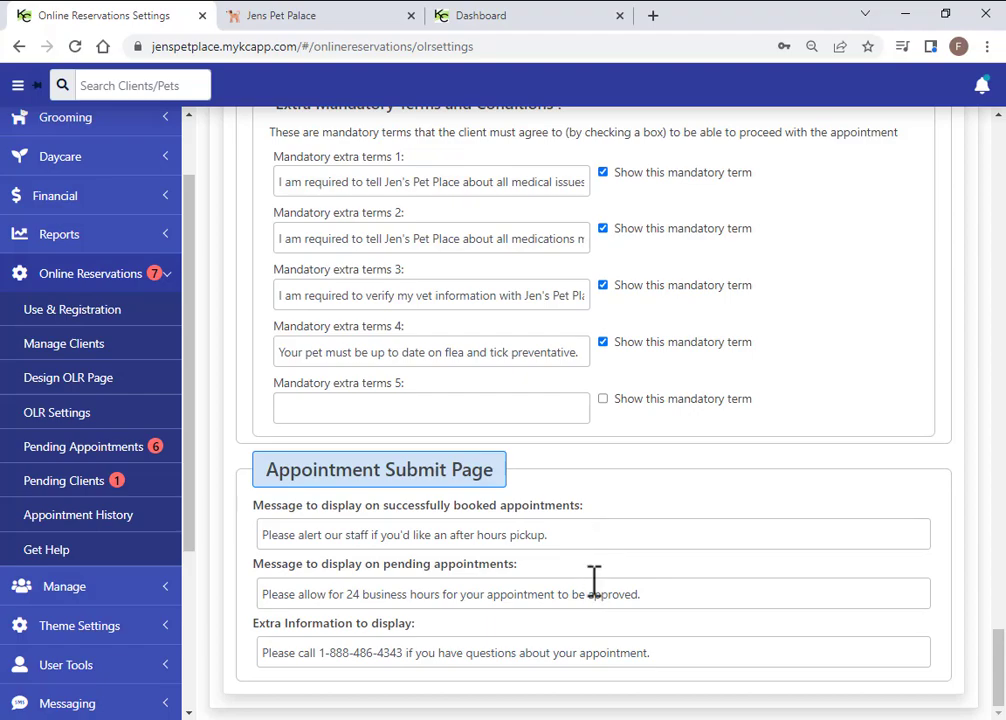
pyautogui.scroll(6, 644, 599)
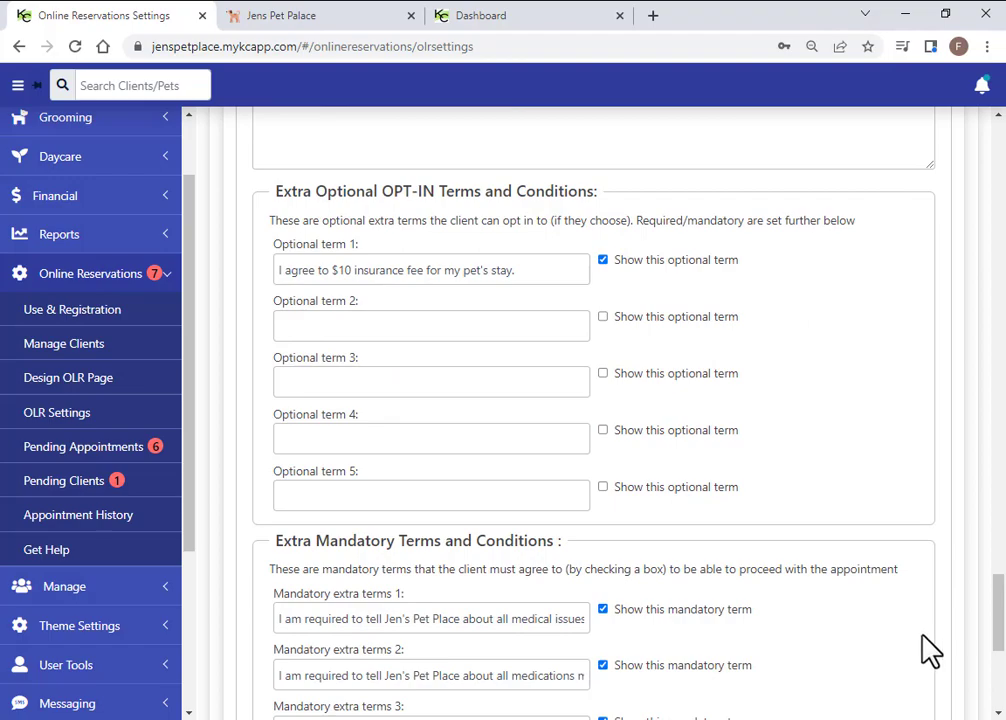
pyautogui.moveTo(999, 628); pyautogui.dragTo(999, 135)
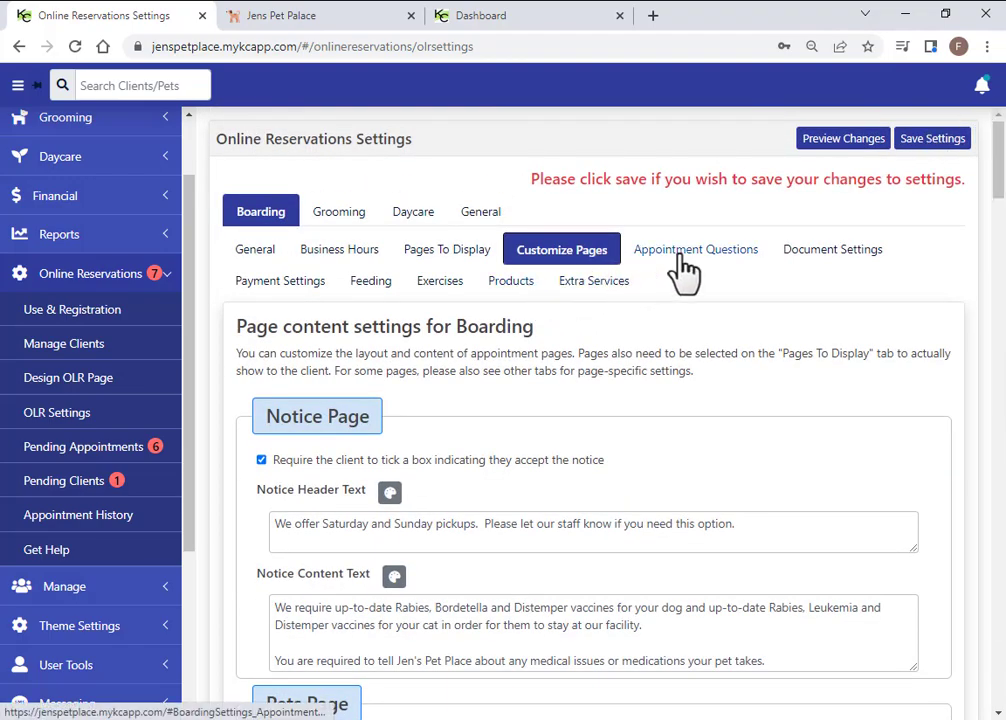
# Open Appointment Questions; toggle 'Does your pet jump fences?' Require an answer off and on
pyautogui.click(684, 262)
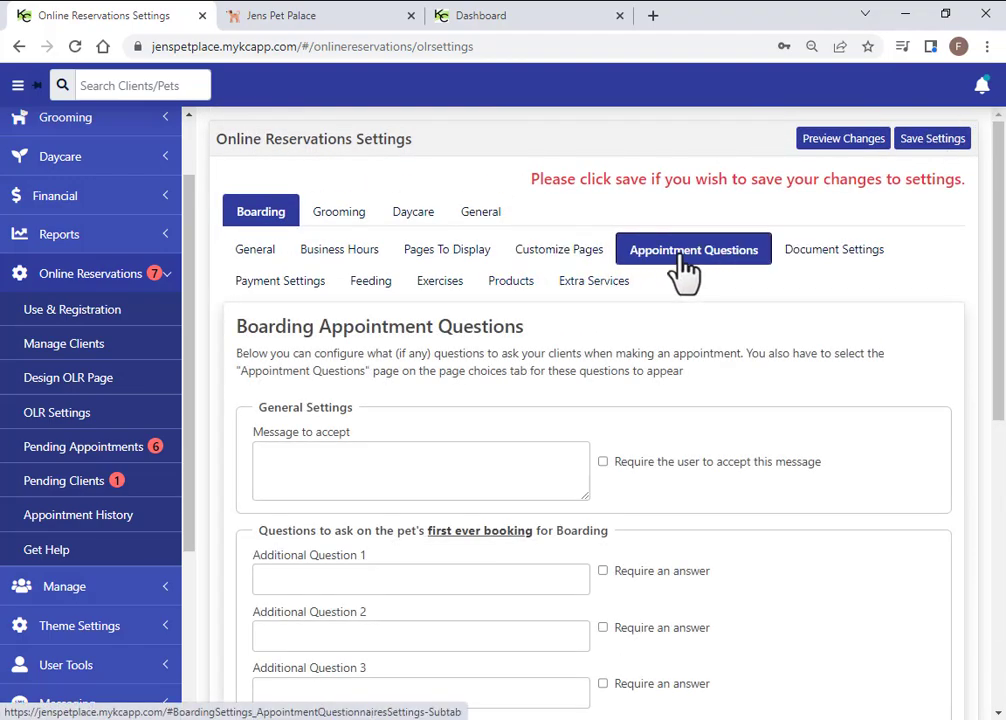
pyautogui.scroll(-3, 440, 558)
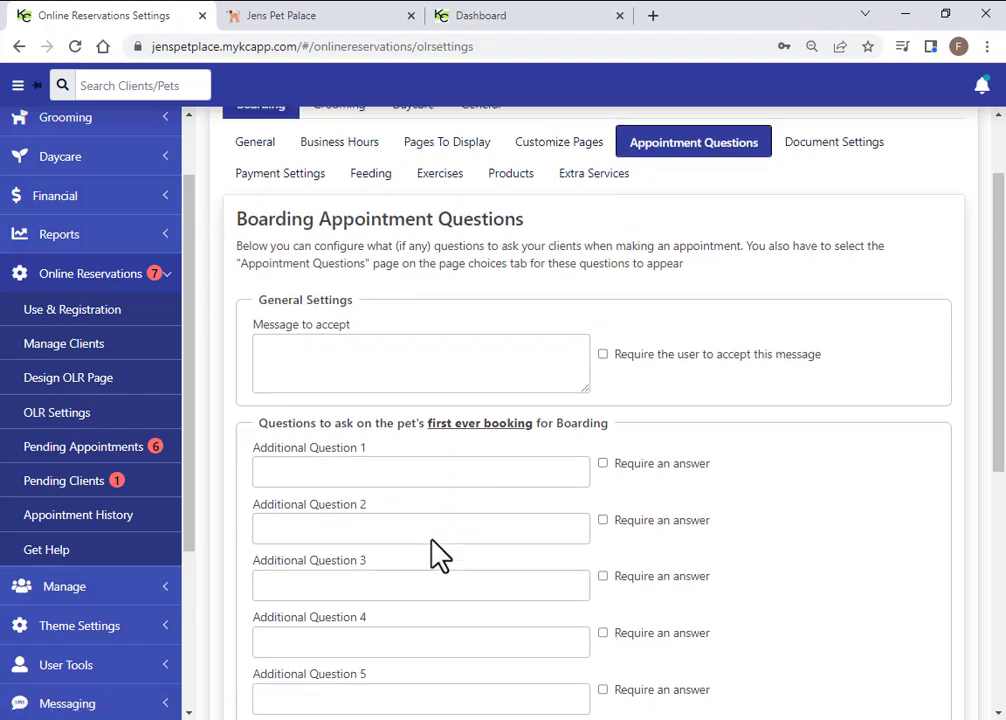
pyautogui.scroll(-4, 452, 569)
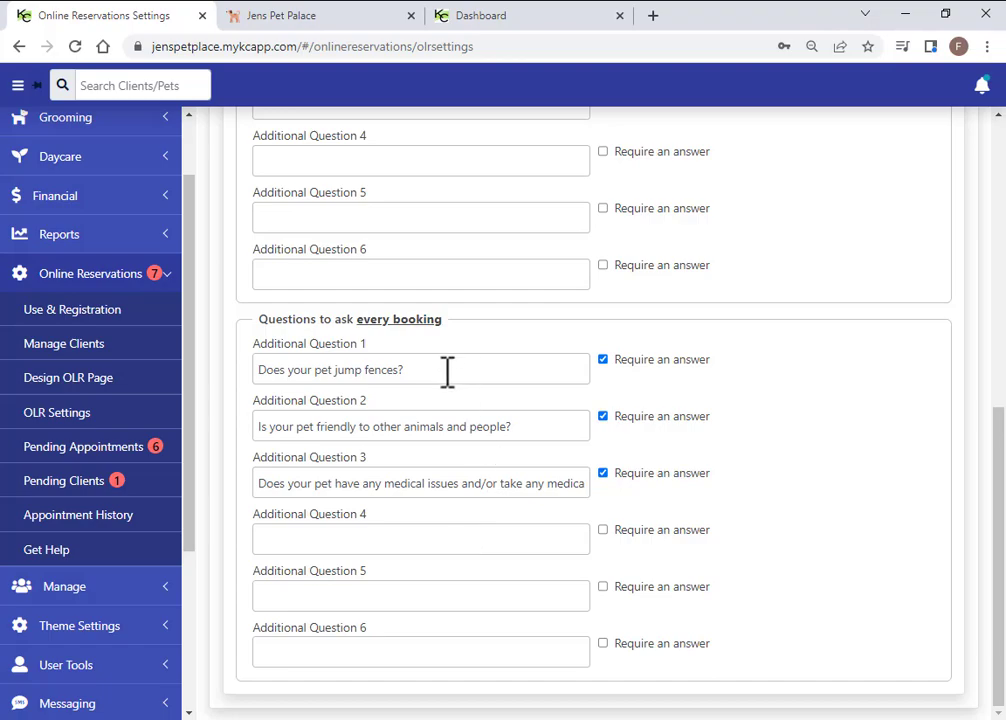
pyautogui.click(603, 360)
pyautogui.click(603, 360)
pyautogui.scroll(6, 590, 474)
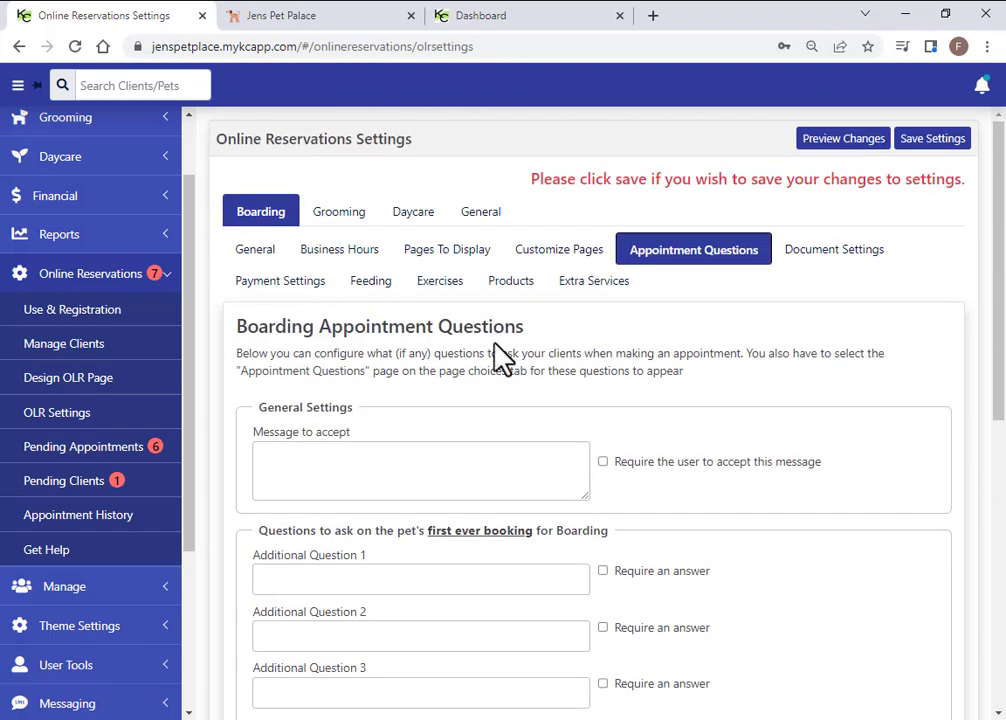
# Review Document Settings, toggling Upload 1 Required on and off, then open Payment Settings
pyautogui.click(810, 263)
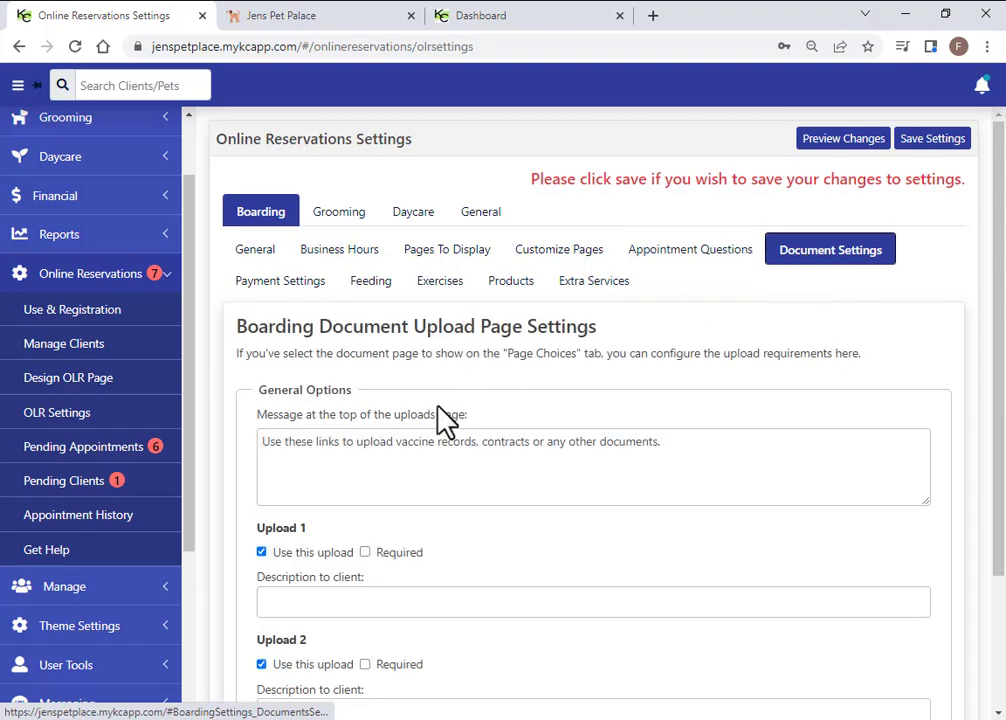
pyautogui.scroll(-1, 567, 480)
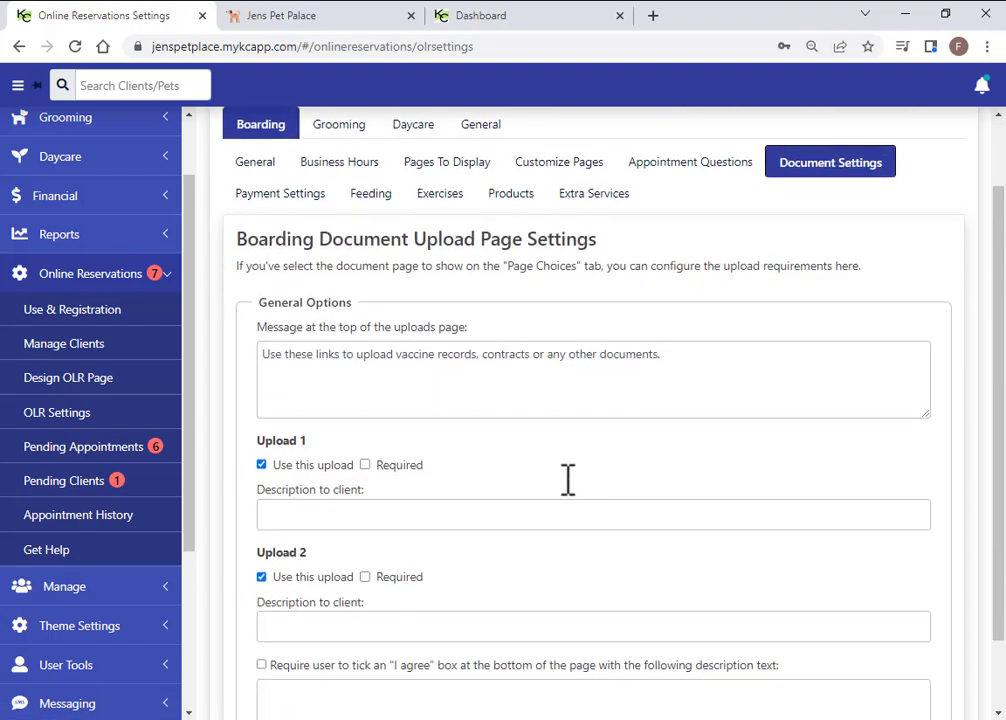
pyautogui.moveTo(666, 356); pyautogui.dragTo(262, 337)
pyautogui.click(496, 489)
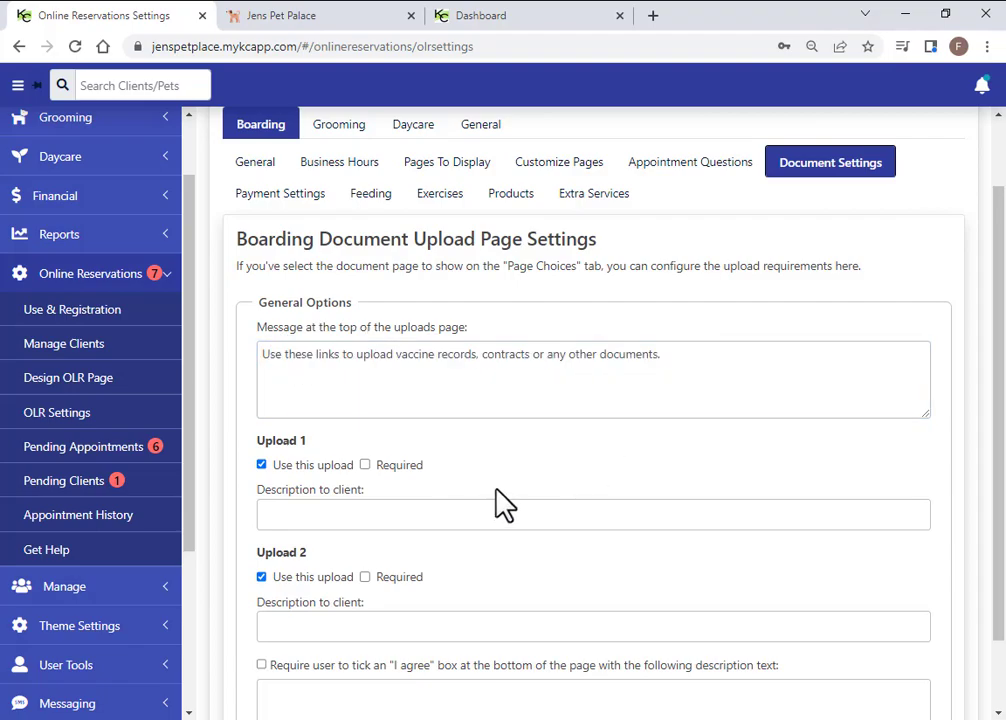
pyautogui.click(364, 465)
pyautogui.click(365, 466)
pyautogui.click(293, 203)
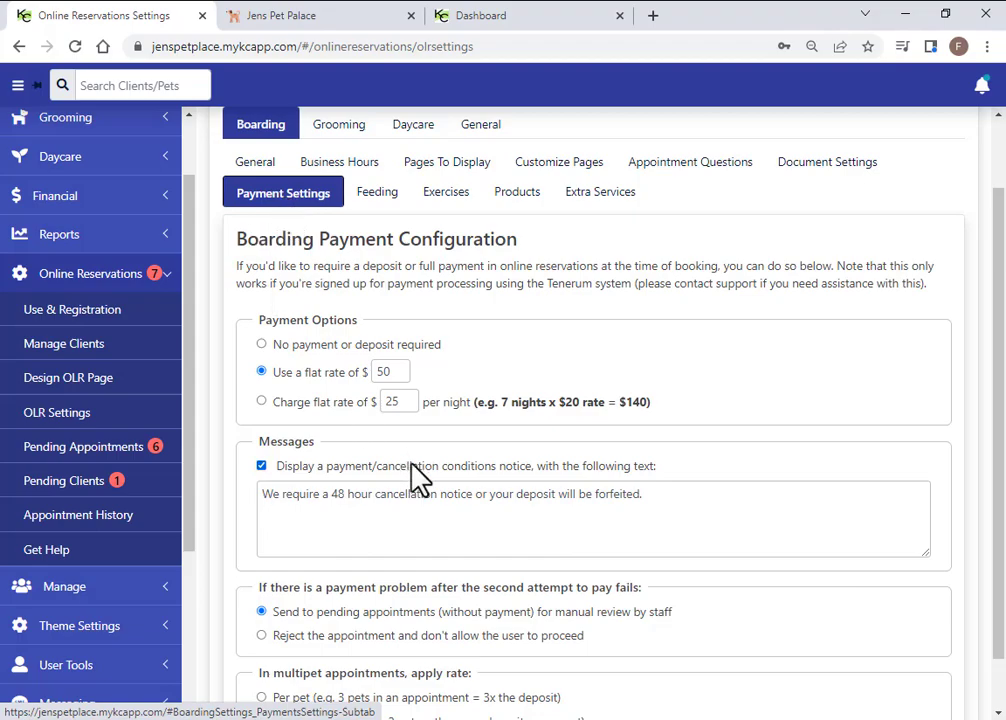
# Keep one deposit per appointment after trying per-pet deposits, and review the cancellation notice
pyautogui.scroll(-1, 456, 482)
pyautogui.click(262, 637)
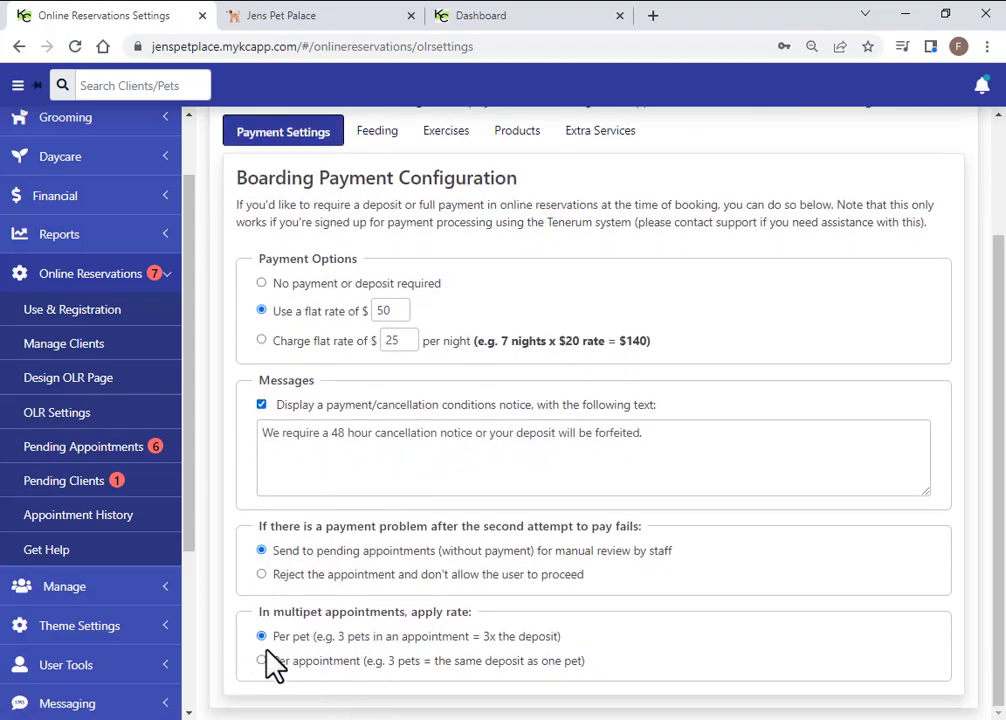
pyautogui.click(261, 660)
pyautogui.moveTo(678, 434); pyautogui.dragTo(272, 429)
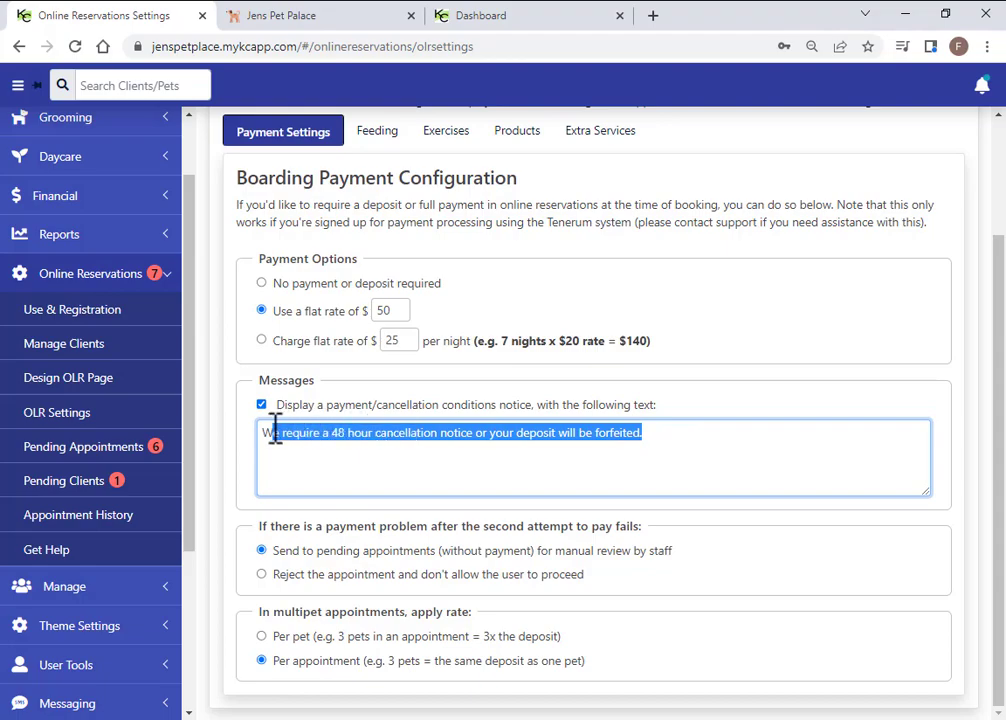
pyautogui.click(719, 450)
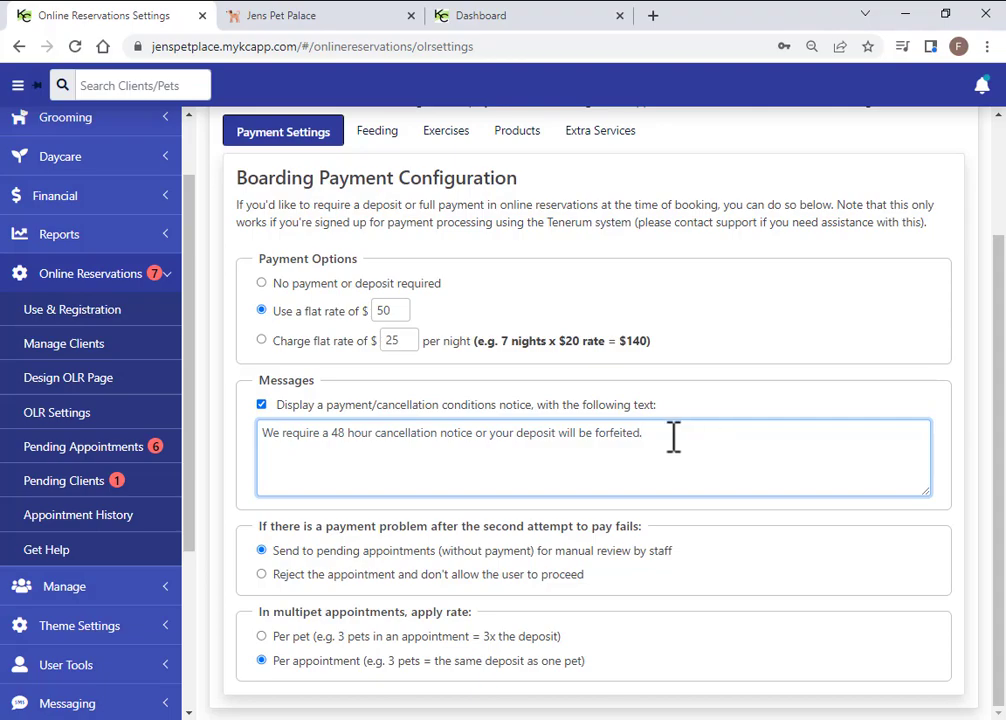
# Try Reject, then leave failed-payment bookings on 'Send to pending appointments'; open Feeding
pyautogui.click(262, 576)
pyautogui.click(262, 550)
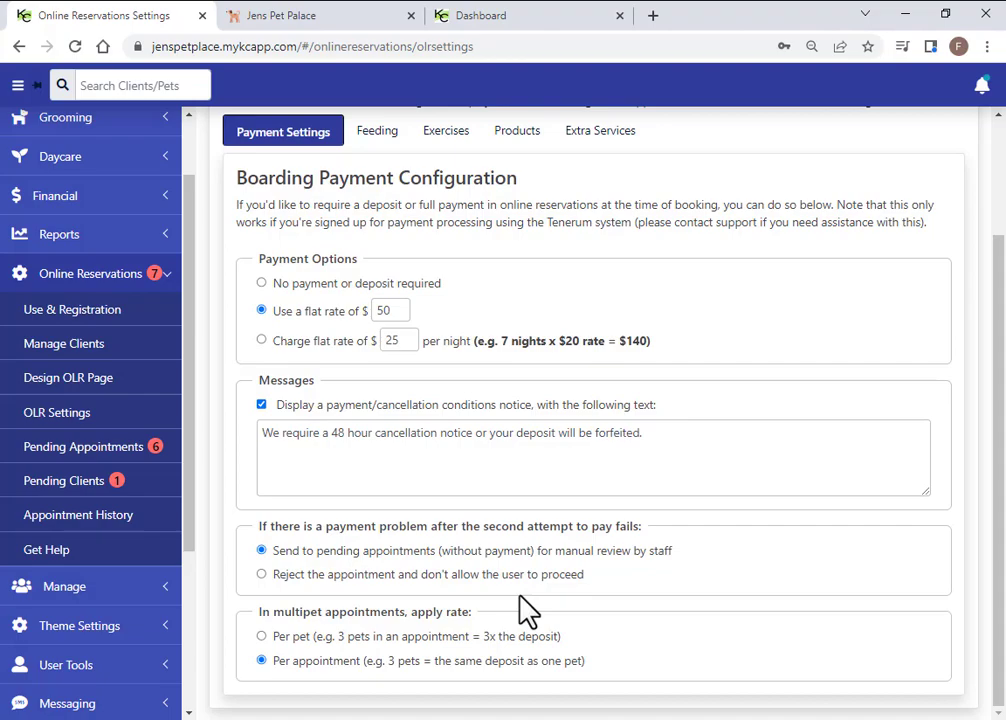
pyautogui.click(261, 571)
pyautogui.click(261, 551)
pyautogui.click(261, 572)
pyautogui.click(262, 551)
pyautogui.scroll(2, 597, 449)
pyautogui.click(382, 285)
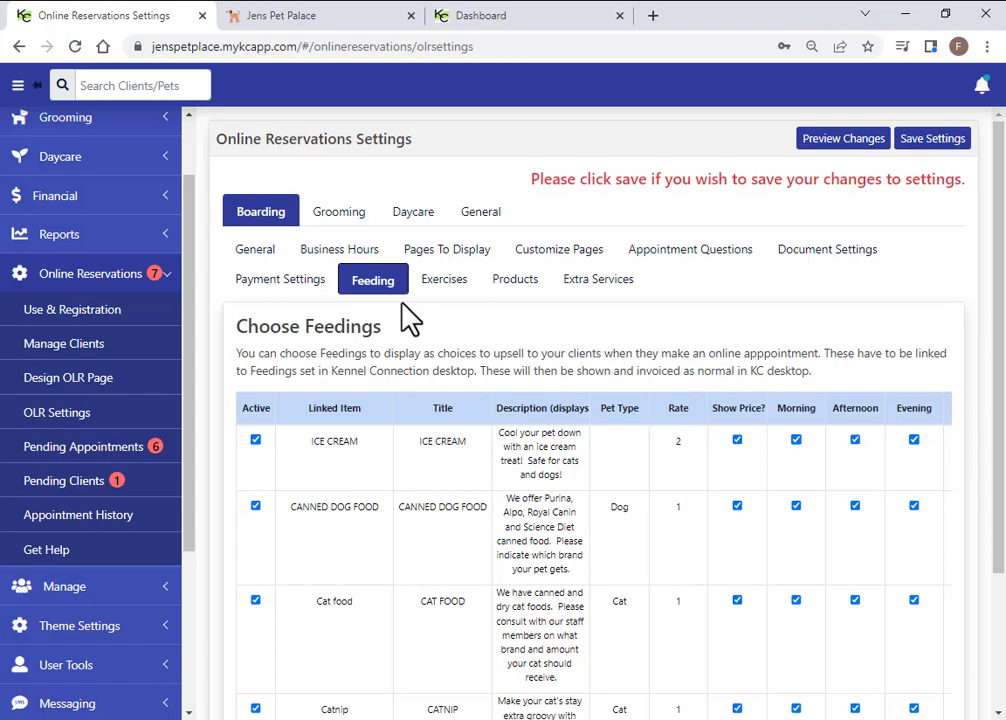
# Add a new feedings row at rate 0 and close Linked Item without choosing an item
pyautogui.scroll(-2, 410, 318)
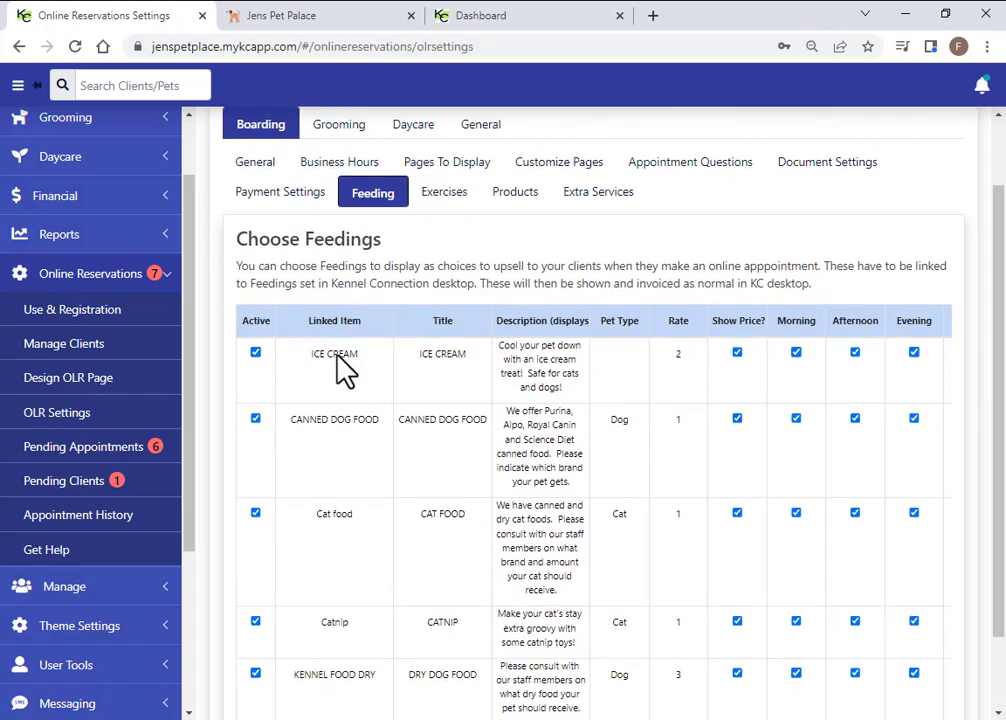
pyautogui.scroll(-2, 348, 415)
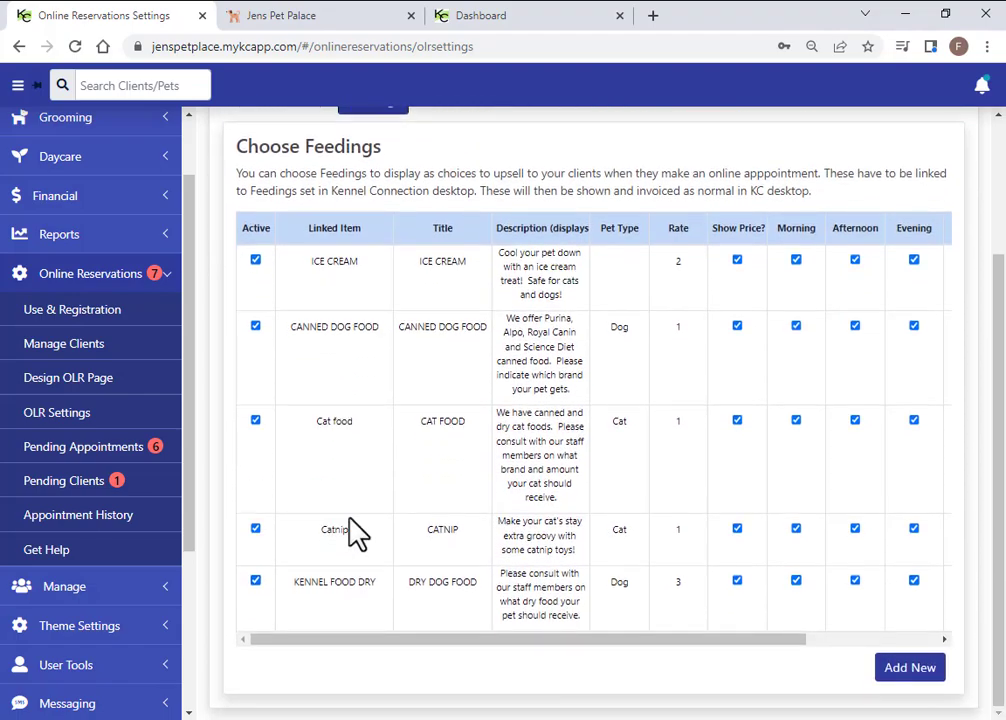
pyautogui.click(927, 672)
pyautogui.click(337, 648)
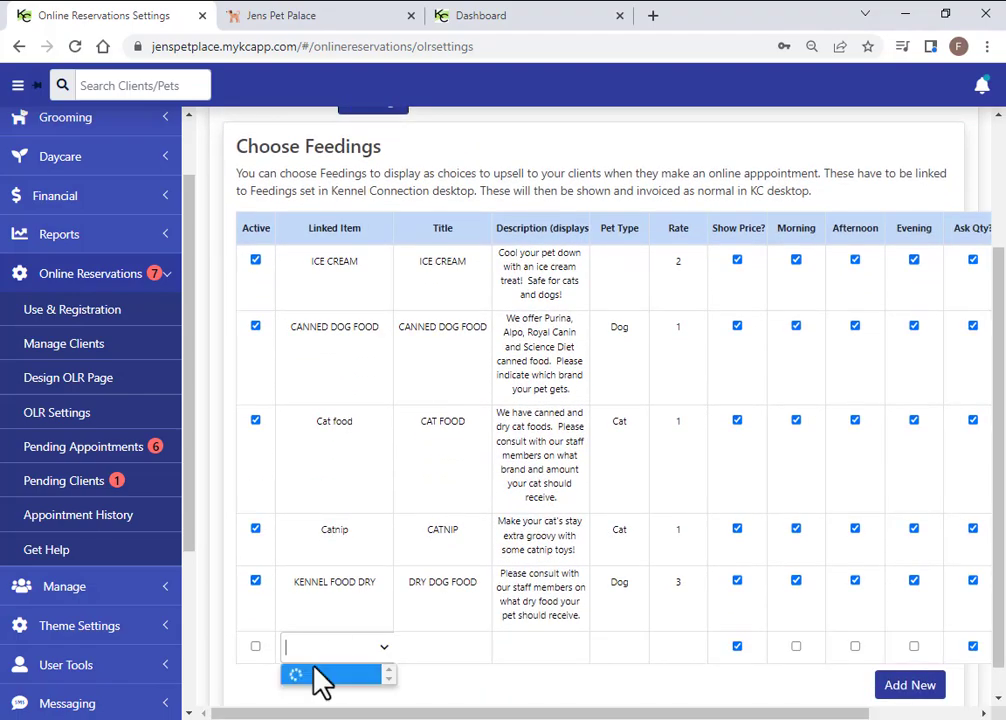
pyautogui.scroll(-2, 311, 582)
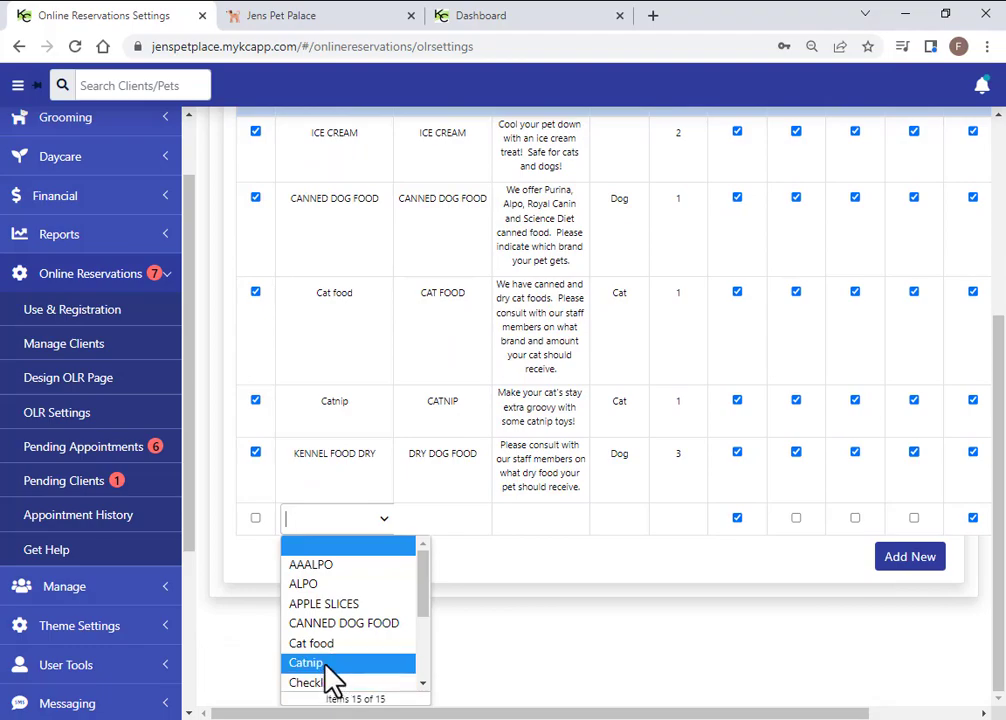
pyautogui.scroll(2, 486, 596)
pyautogui.click(498, 580)
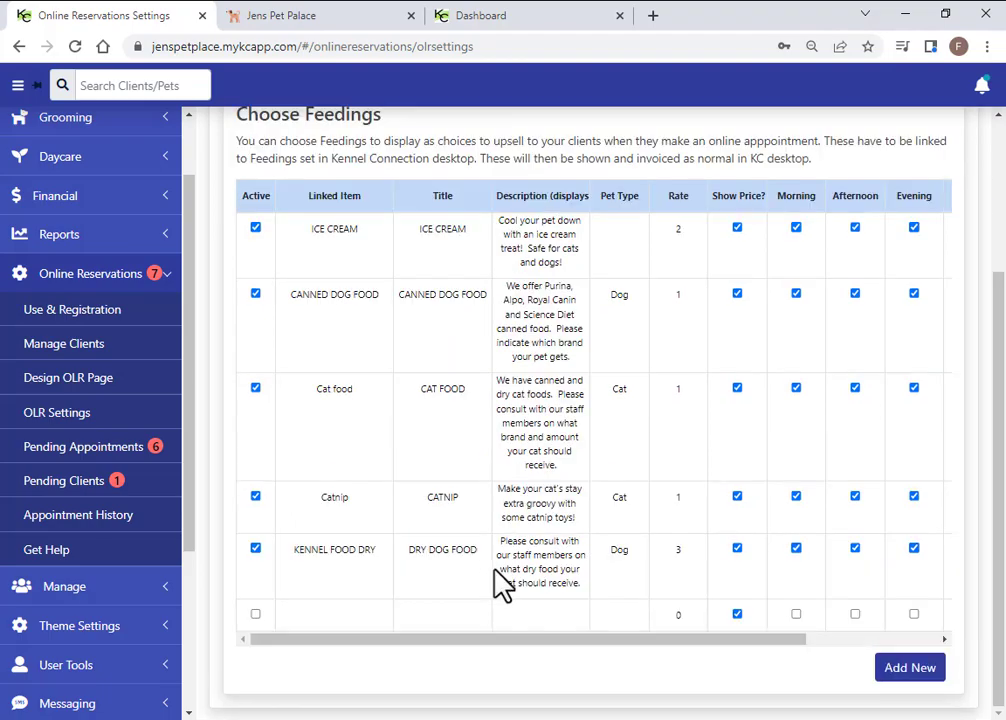
# In the desktop app's Feedings list, view ALPO and APPLE SLICES (rate 2.50), then close Lists
pyautogui.click(508, 719)
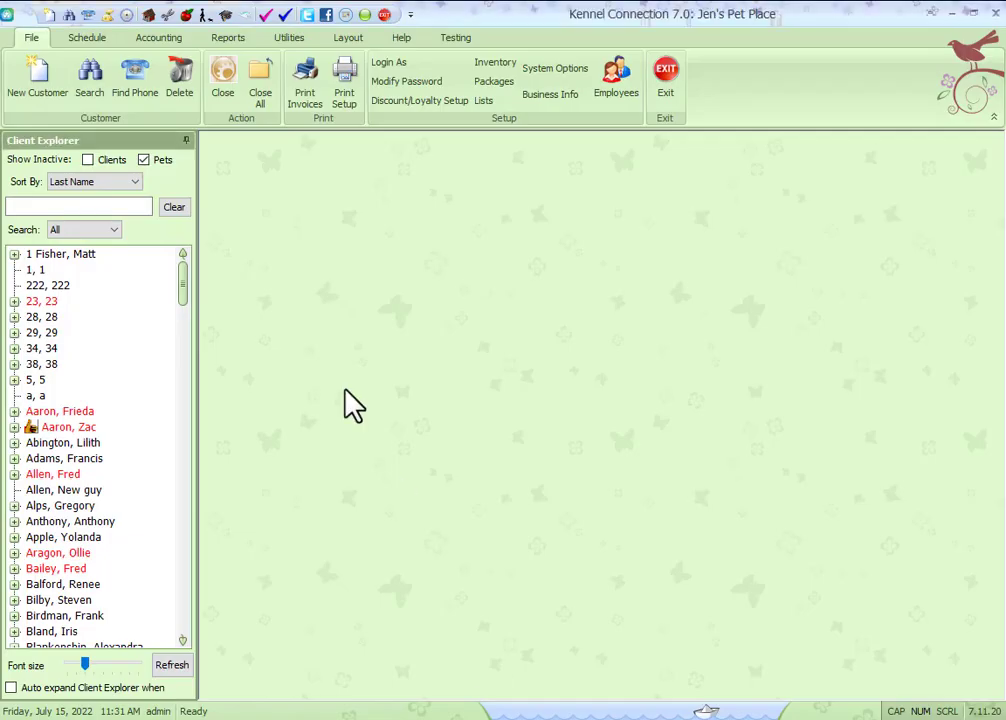
pyautogui.click(484, 103)
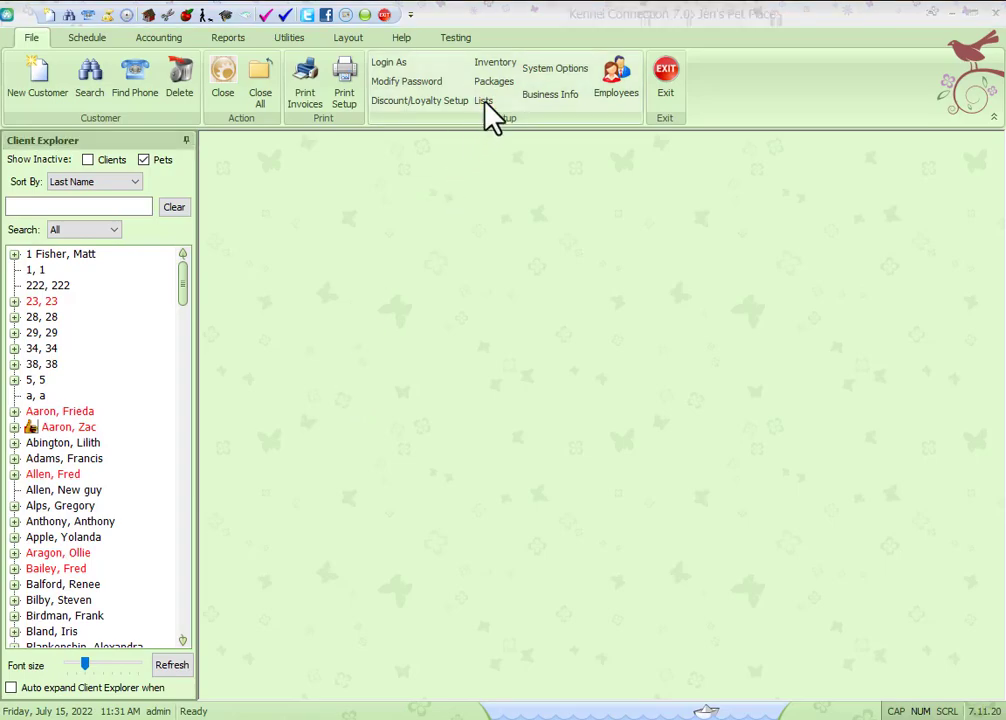
pyautogui.click(572, 246)
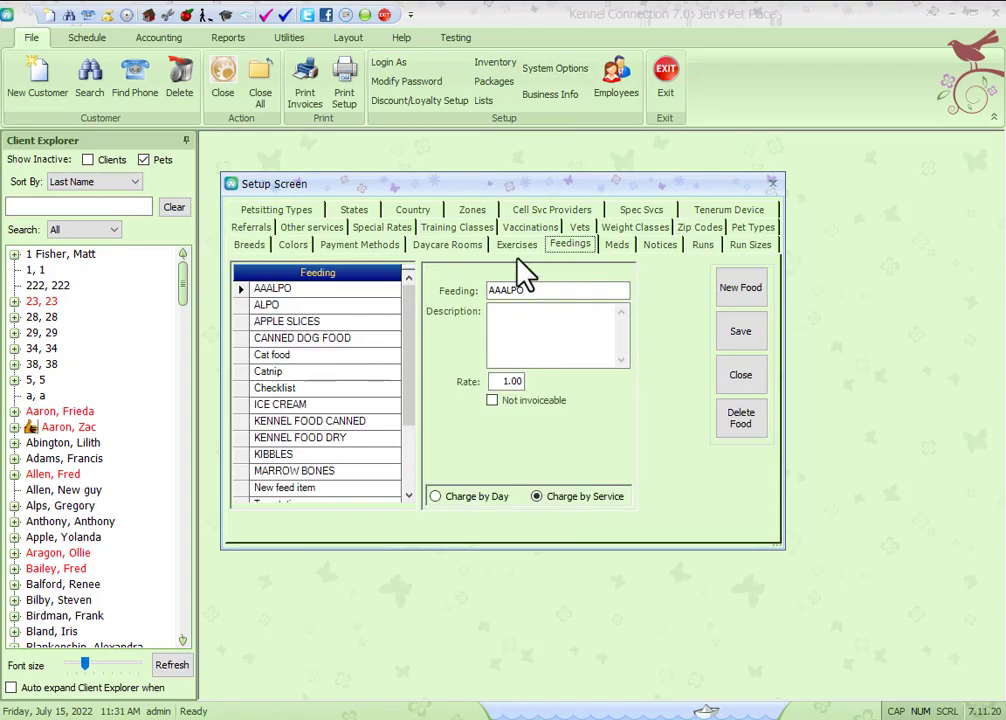
pyautogui.click(262, 305)
pyautogui.click(295, 322)
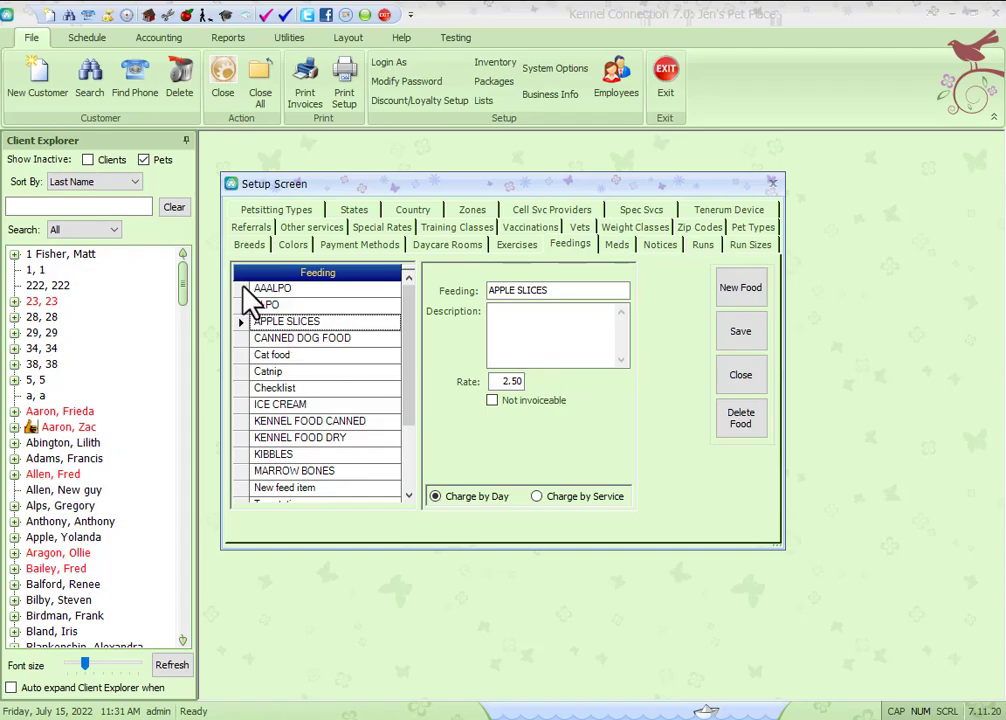
pyautogui.click(741, 377)
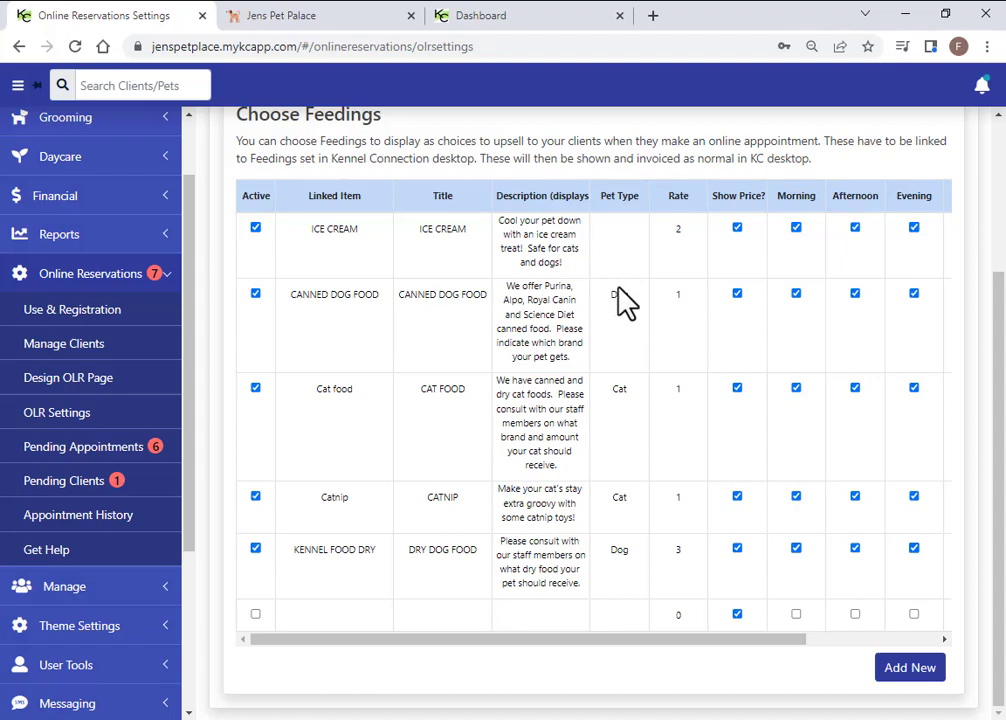
# Leave ICE CREAM's Pet Type blank after checking the dropdown choices
pyautogui.click(632, 228)
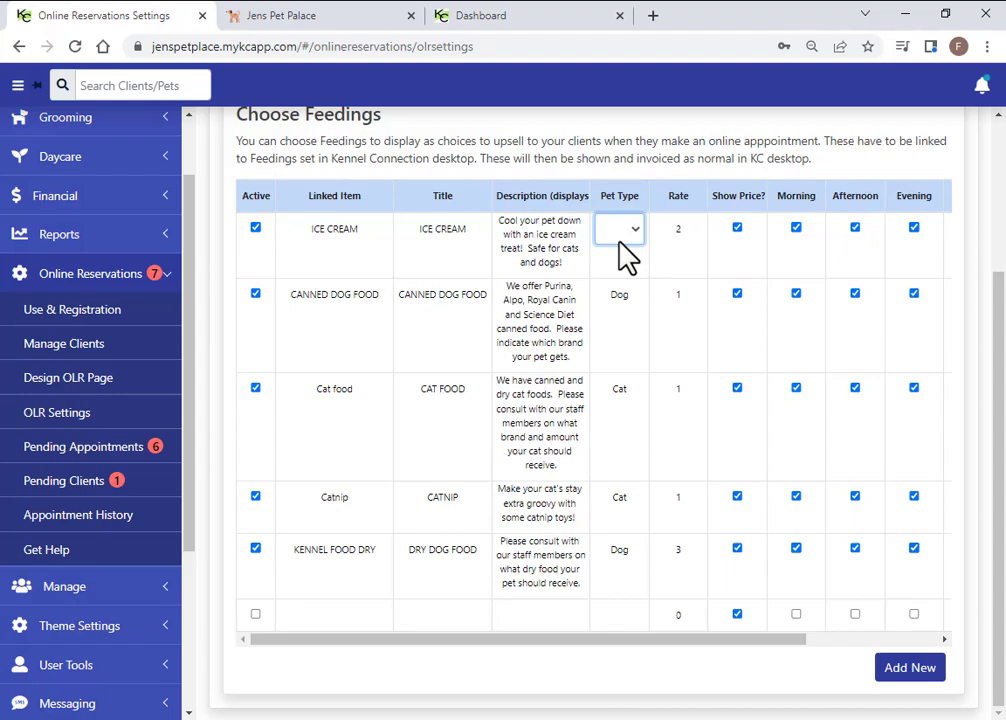
pyautogui.click(638, 236)
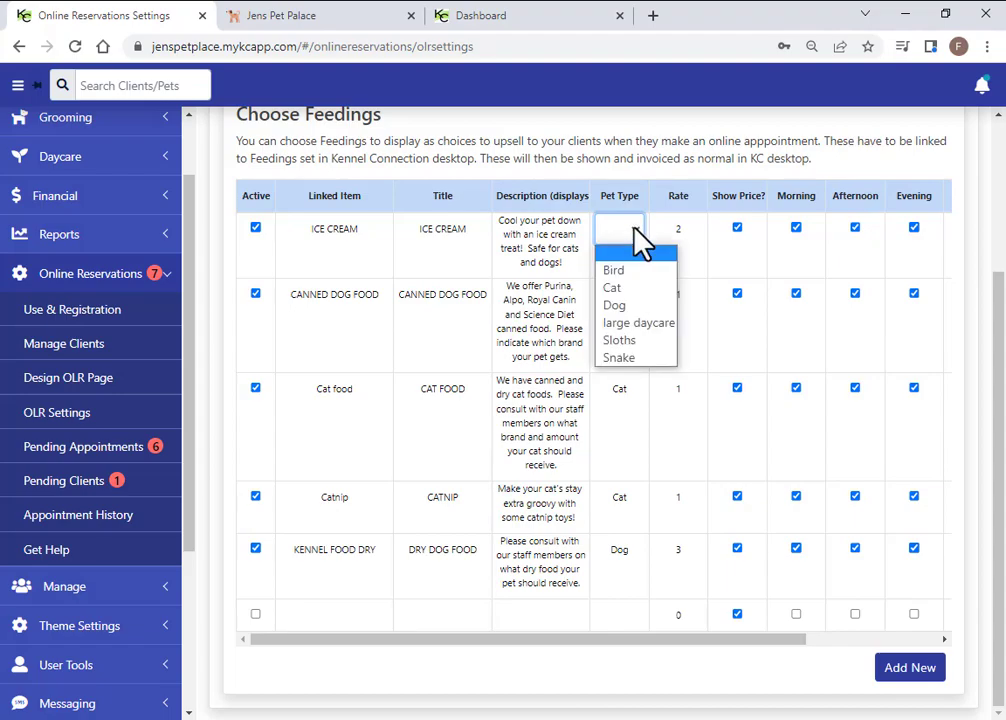
pyautogui.click(634, 228)
pyautogui.click(637, 229)
pyautogui.click(640, 250)
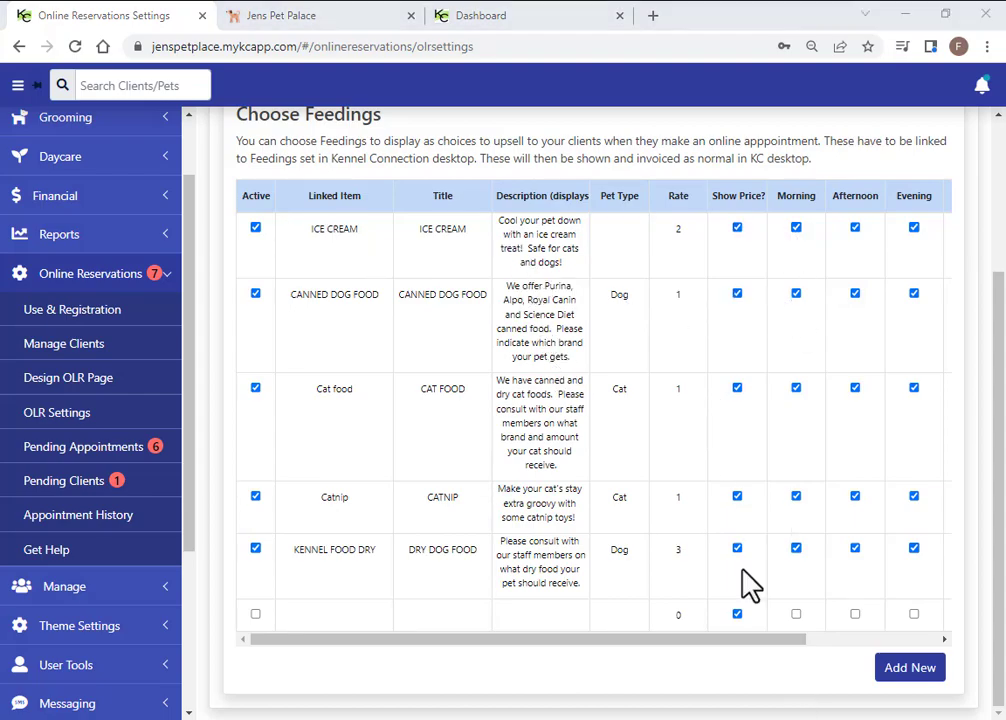
# Move CANNED DOG FOOD above ICE CREAM and open the Exercises upsell list
pyautogui.moveTo(786, 640); pyautogui.dragTo(909, 640)
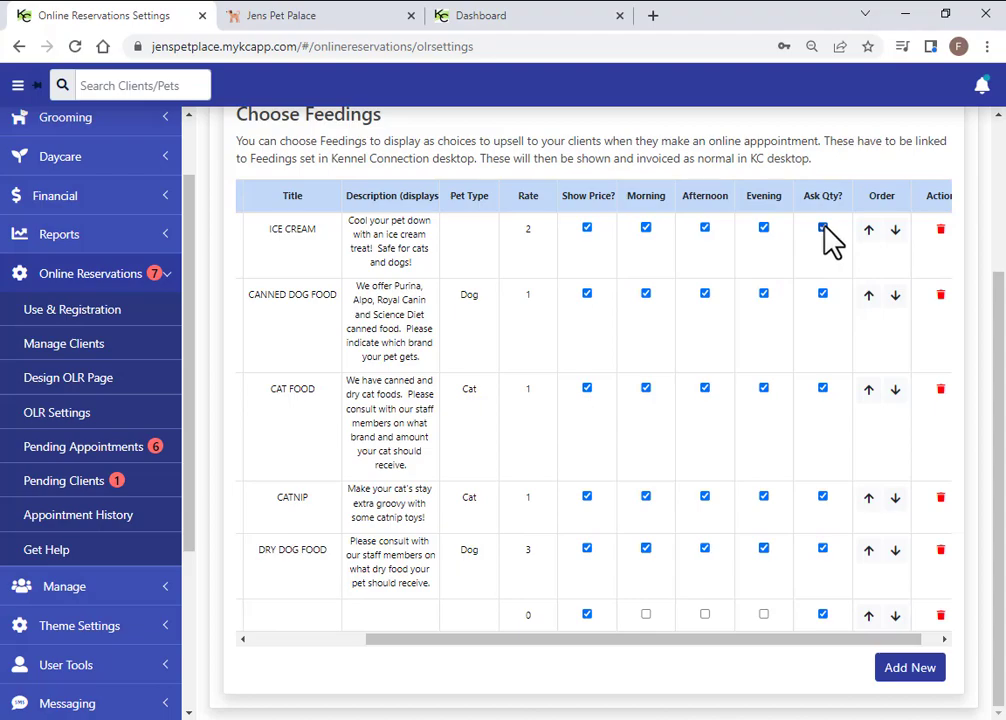
pyautogui.click(868, 295)
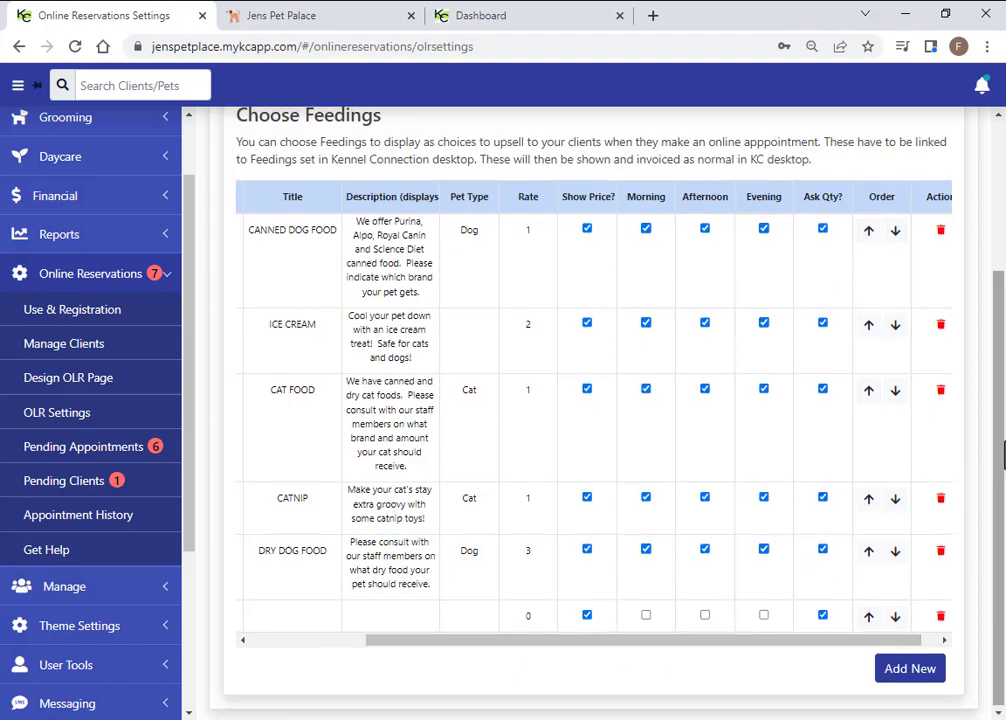
pyautogui.scroll(3, 870, 393)
pyautogui.click(442, 281)
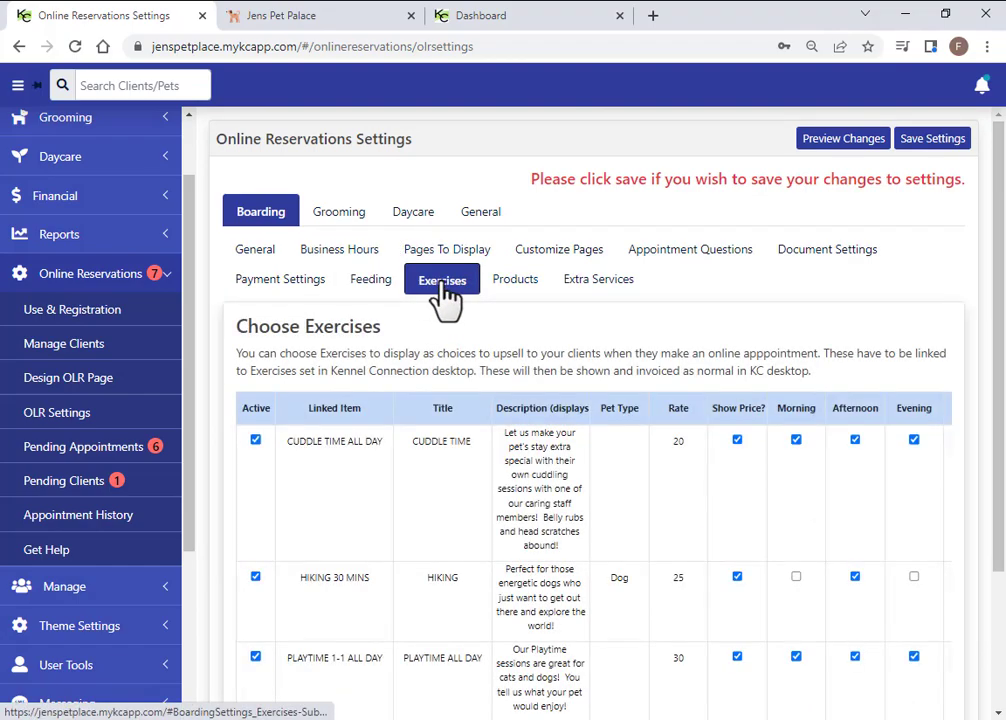
# Look over the Exercises upsells, then bring up the boarding Products list and the desktop Inventory
pyautogui.scroll(-1, 357, 447)
pyautogui.scroll(-1, 357, 447)
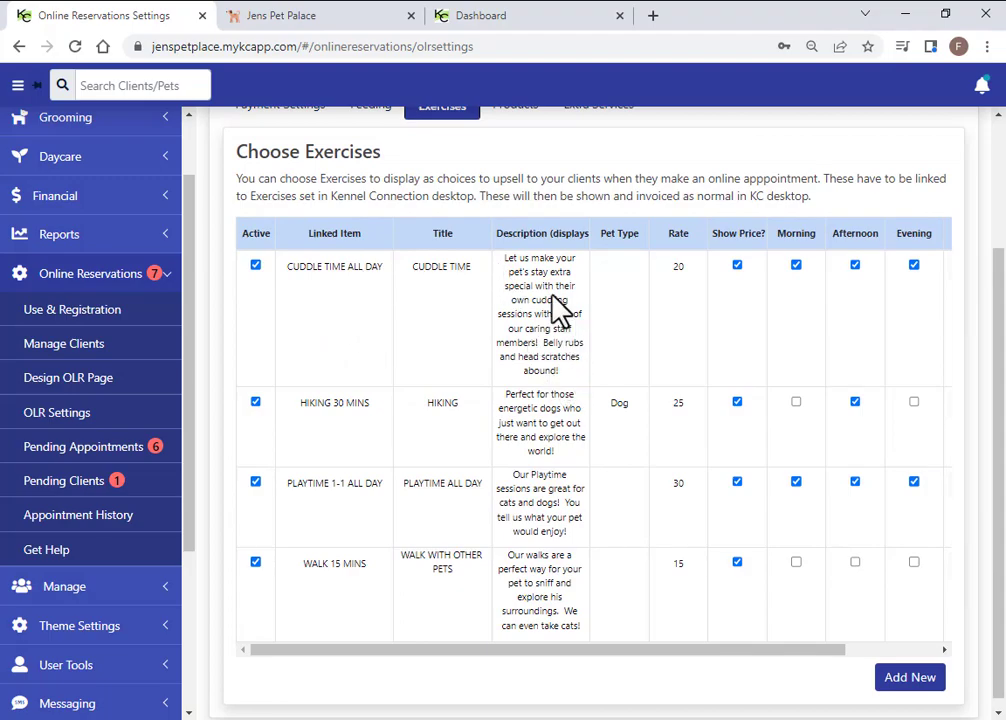
pyautogui.moveTo(726, 650); pyautogui.dragTo(638, 651)
pyautogui.scroll(1, 513, 272)
pyautogui.scroll(1, 515, 255)
pyautogui.click(512, 195)
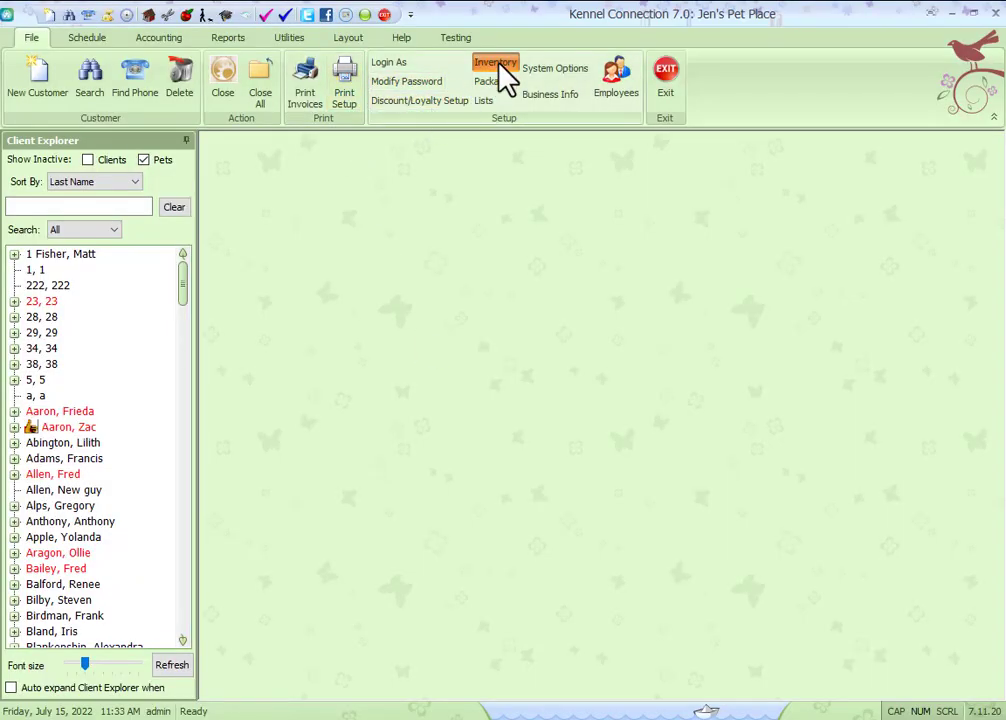
pyautogui.click(497, 64)
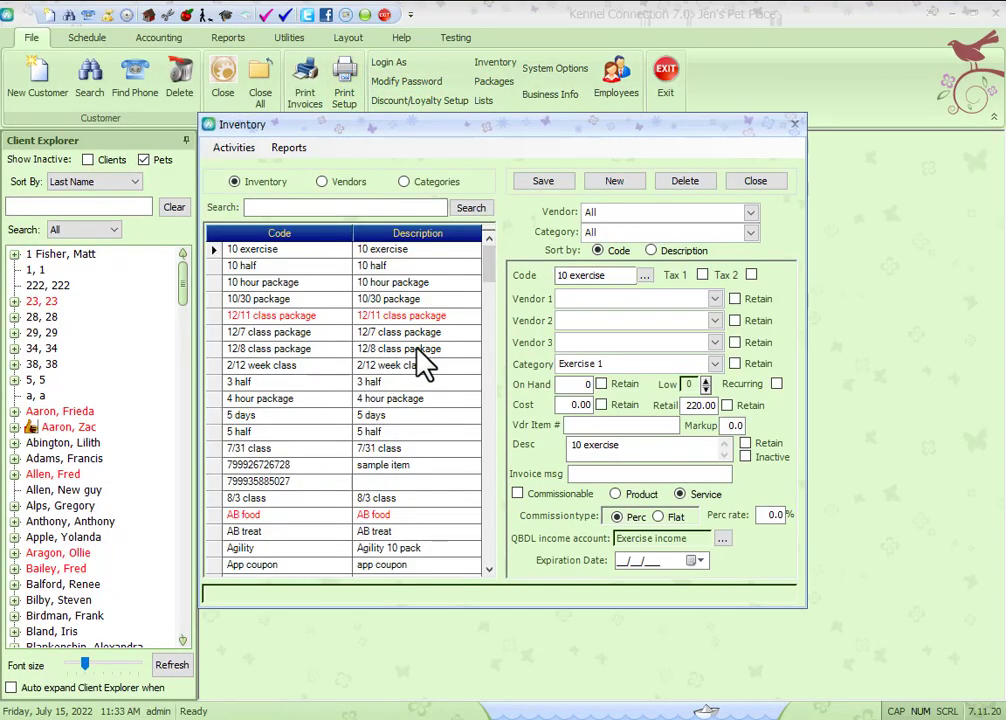
# Check the Luxury suite item in the desktop Inventory list, then close the inventory window
pyautogui.moveTo(489, 262); pyautogui.dragTo(489, 428)
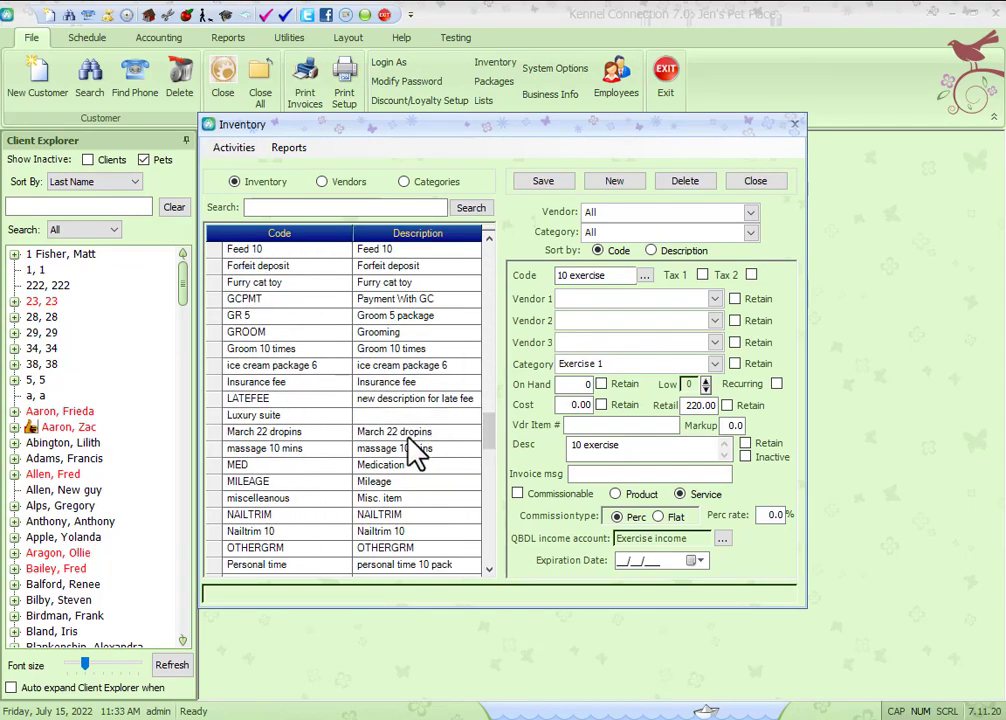
pyautogui.click(386, 416)
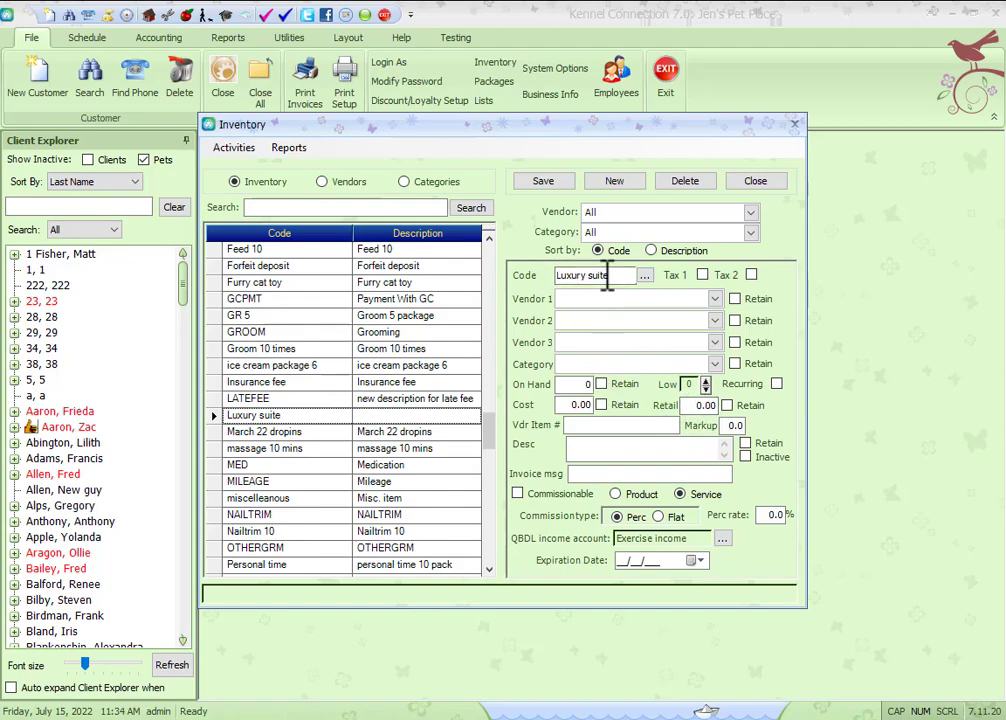
pyautogui.click(757, 183)
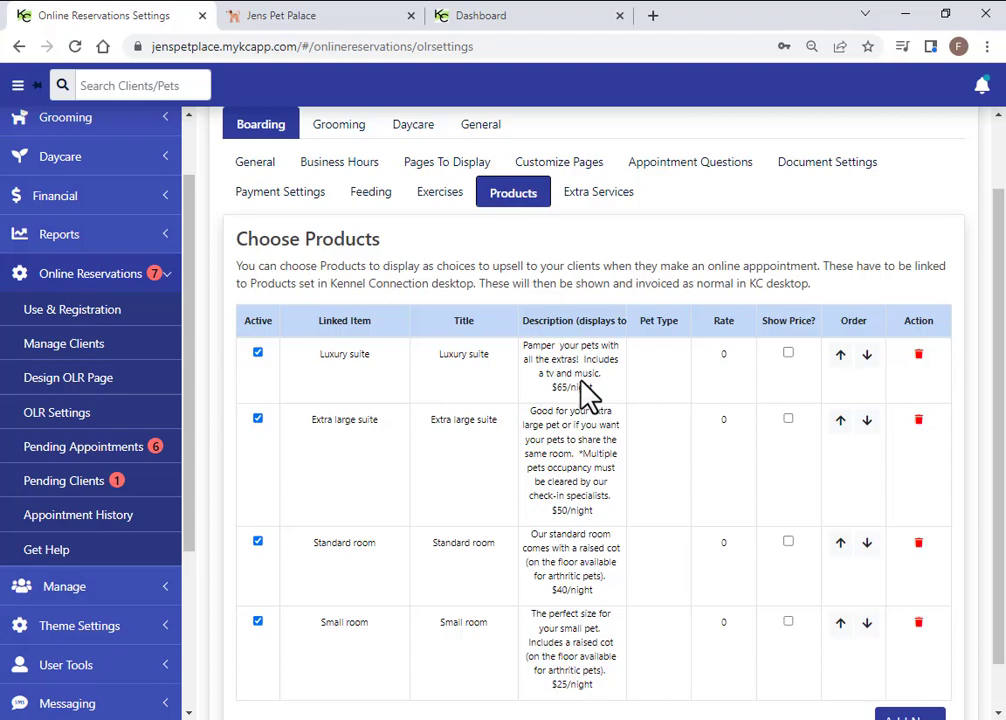
# Keep Luxury suite at rate 0 with Show Price? unticked, then bring up Extra Services
pyautogui.click(724, 356)
pyautogui.doubleClick(728, 348)
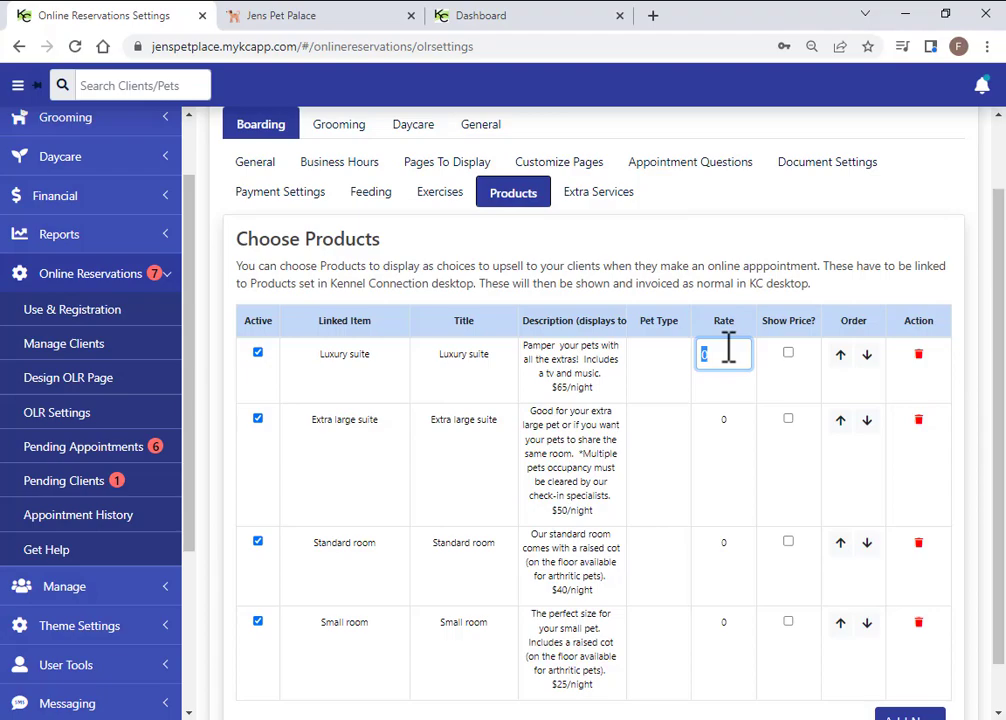
pyautogui.click(743, 300)
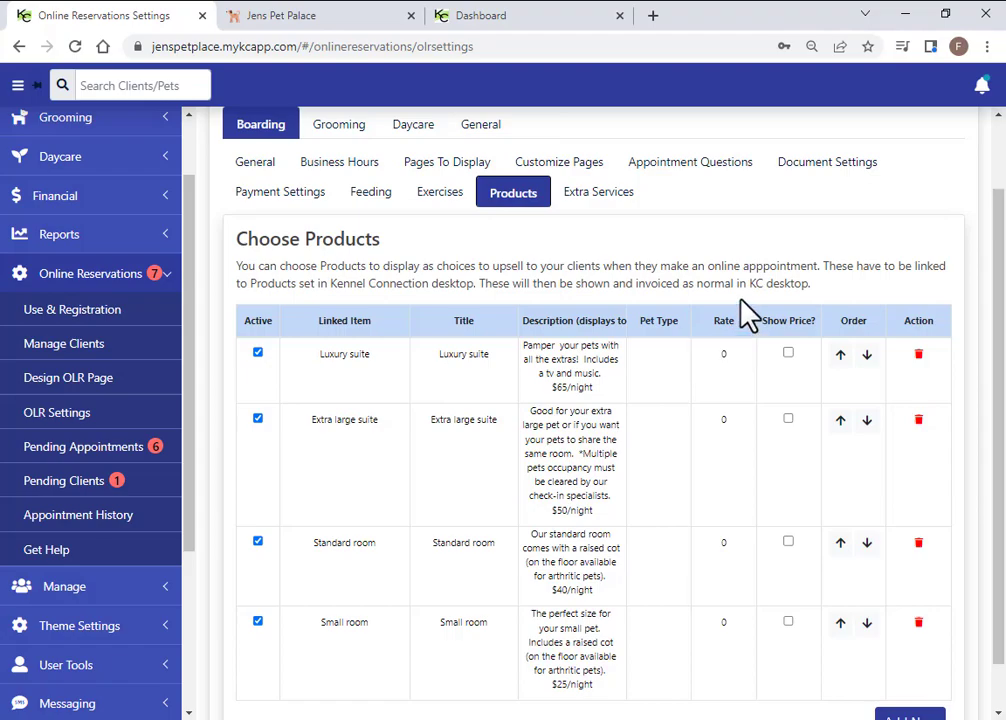
pyautogui.click(788, 353)
pyautogui.doubleClick(560, 387)
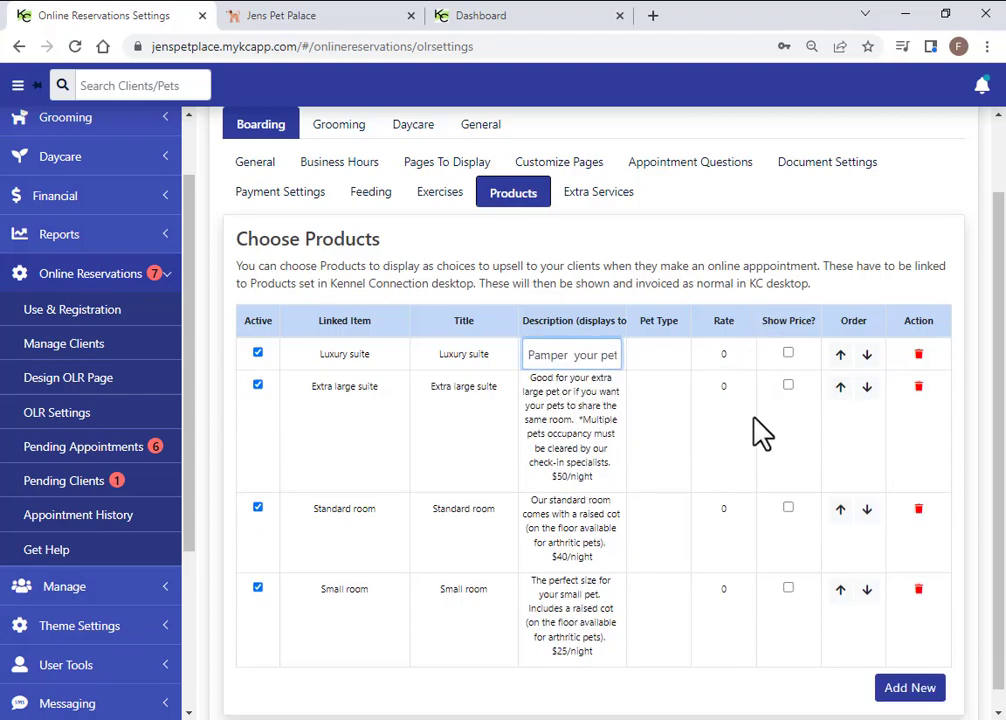
pyautogui.click(602, 196)
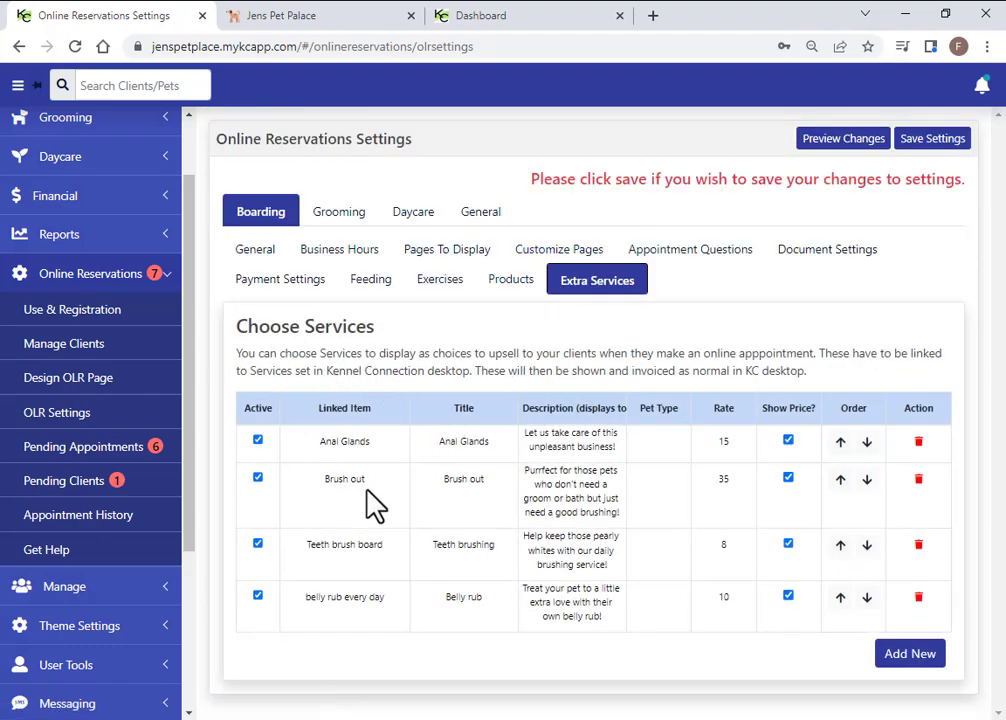
pyautogui.click(490, 718)
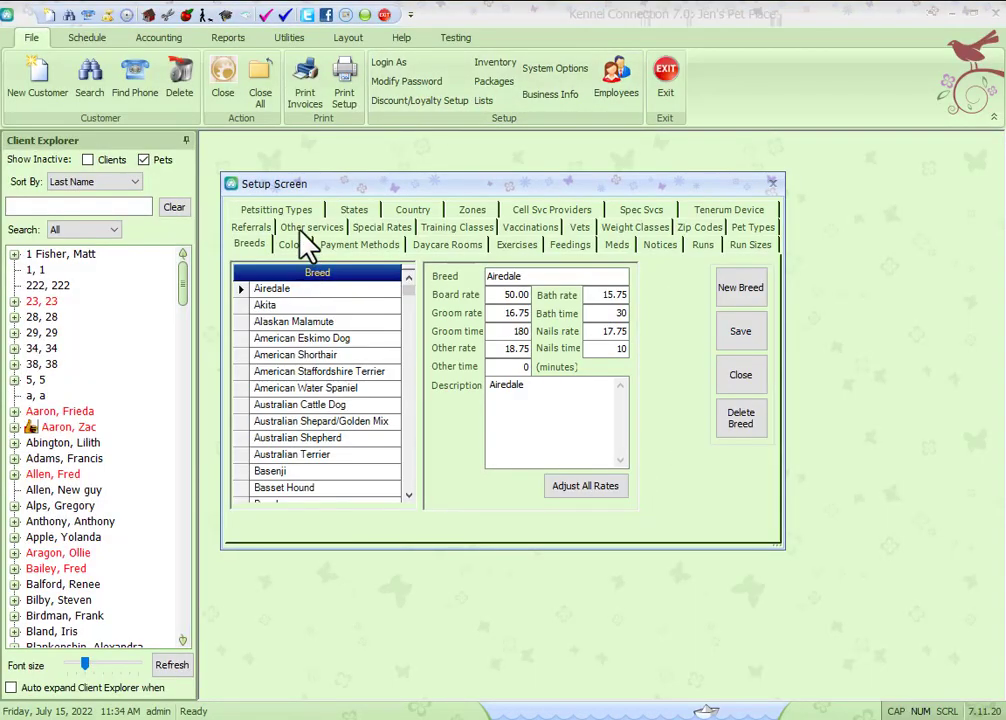
# Show the desktop Other services list, such as Anal Glands, then close the setup lists
pyautogui.click(312, 244)
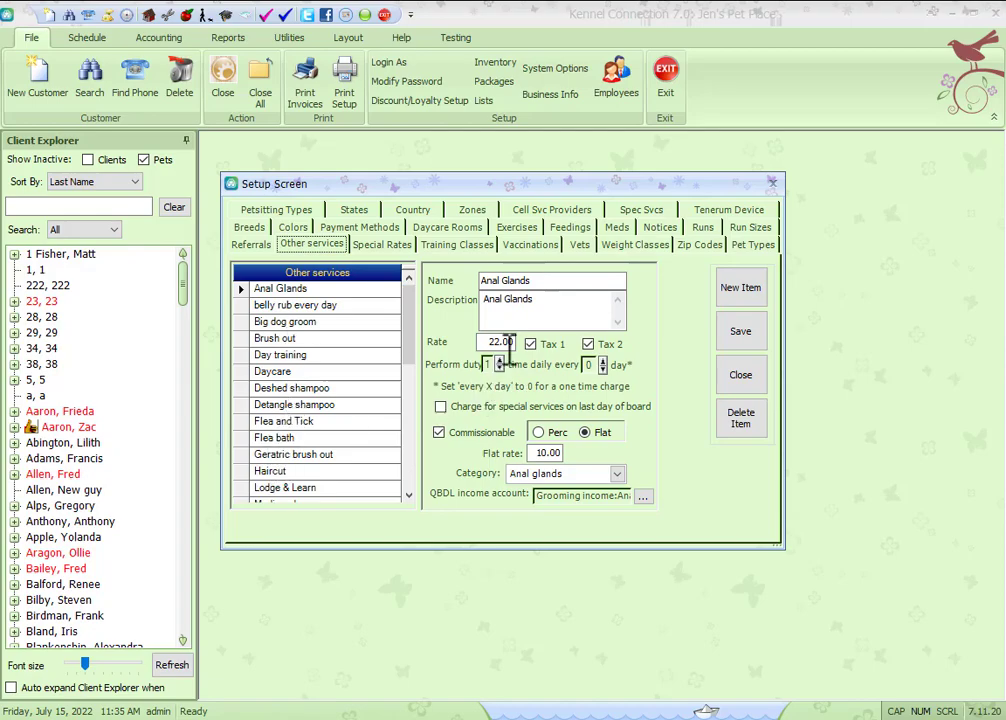
pyautogui.click(742, 376)
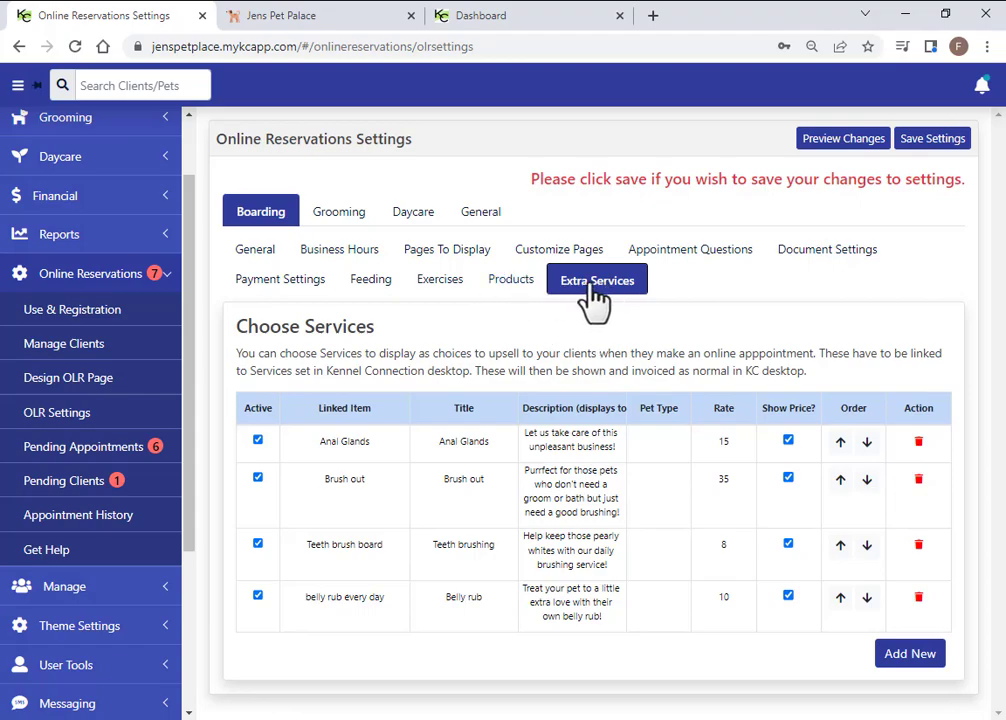
# Preview the Jens Pet Palace client portal, close it, and show Boarding's Pages To Display
pyautogui.click(836, 142)
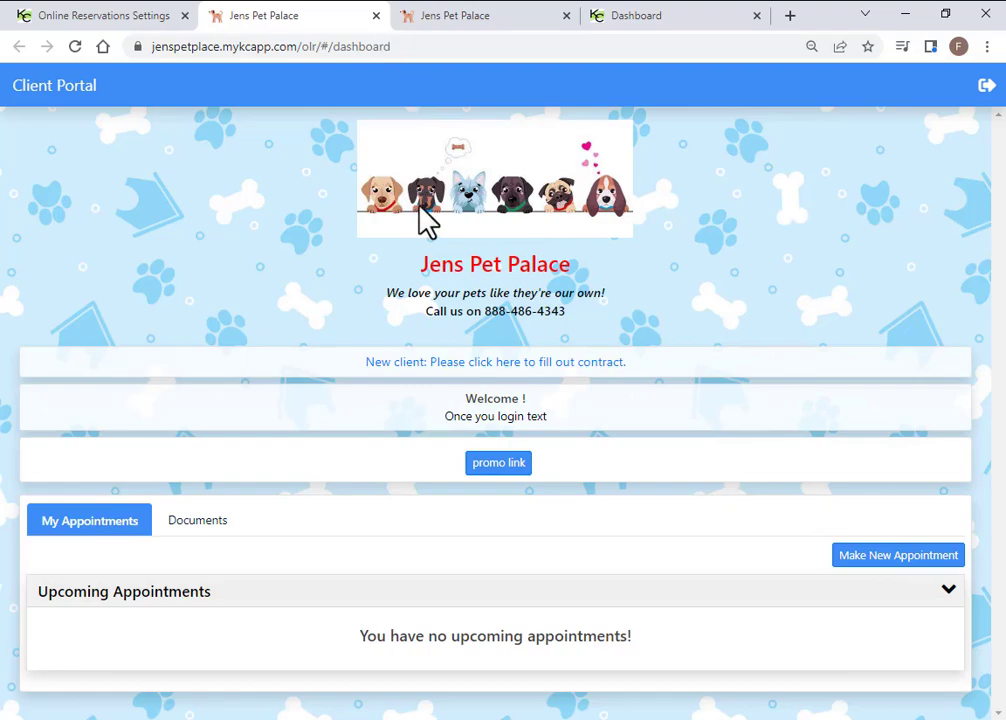
pyautogui.click(376, 16)
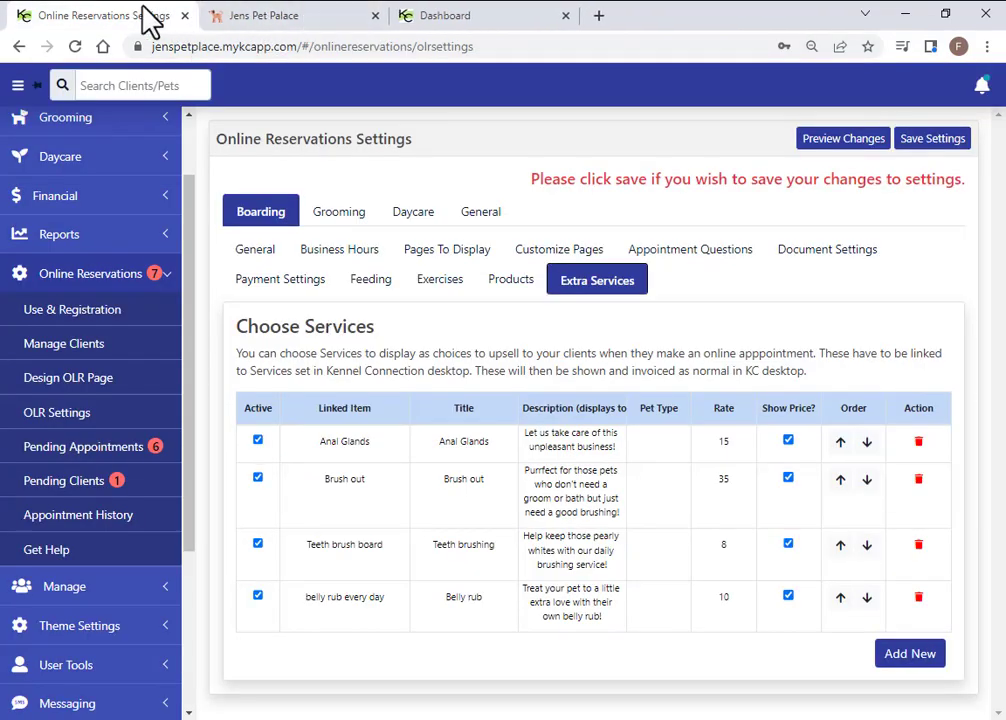
pyautogui.click(427, 262)
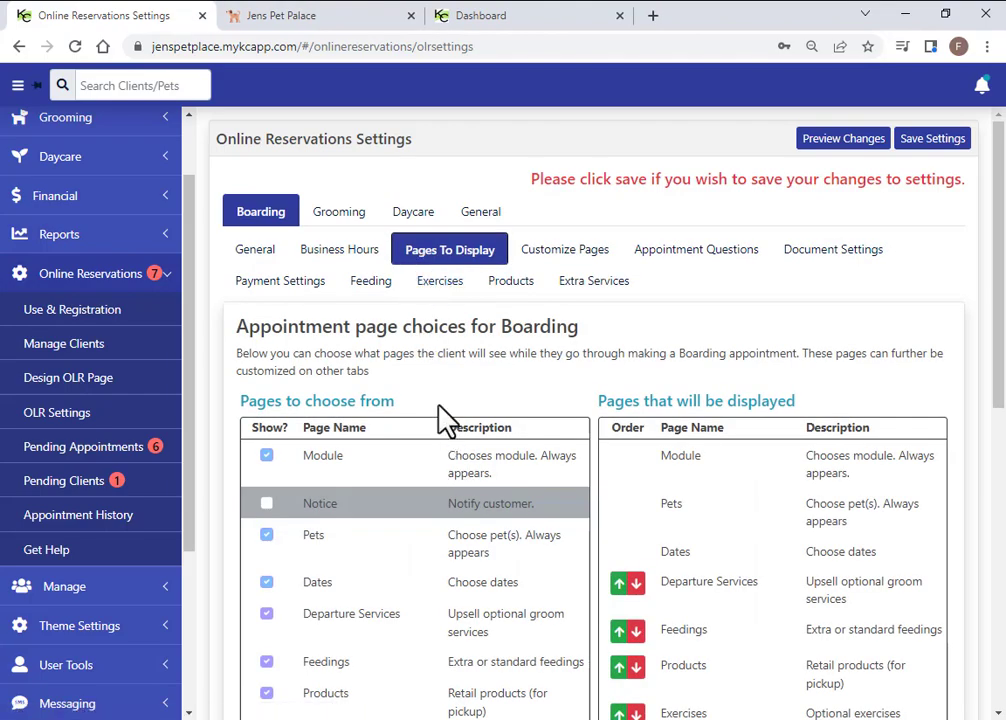
# Add the Notice page to Boarding bookings, leaving Pickup and Delivery off
pyautogui.scroll(-1, 444, 420)
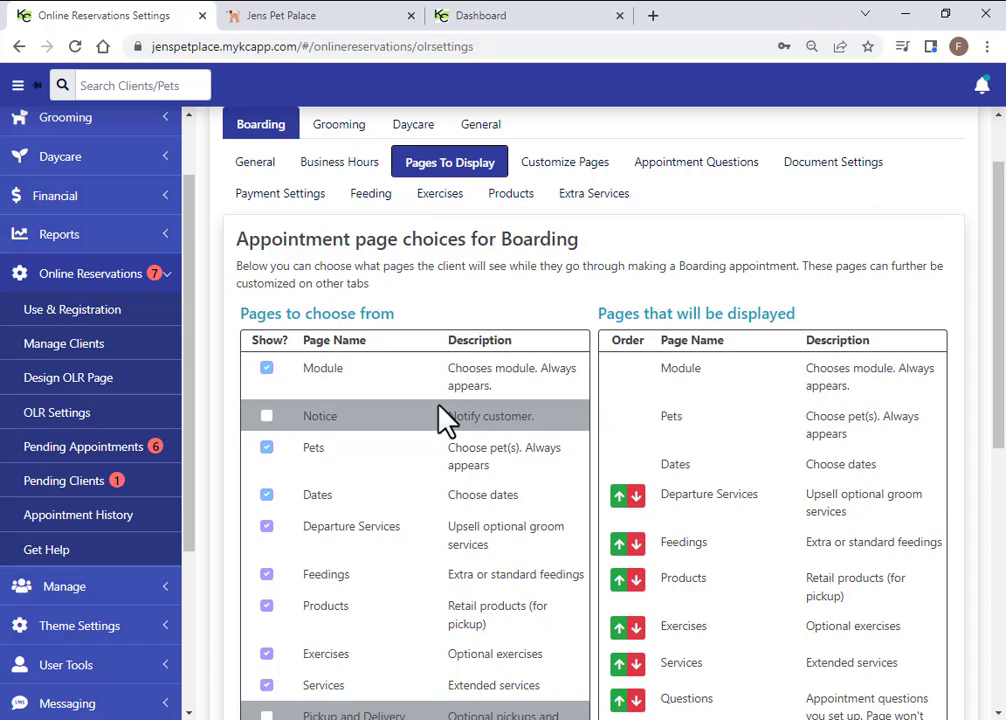
pyautogui.click(266, 418)
pyautogui.scroll(-3, 368, 521)
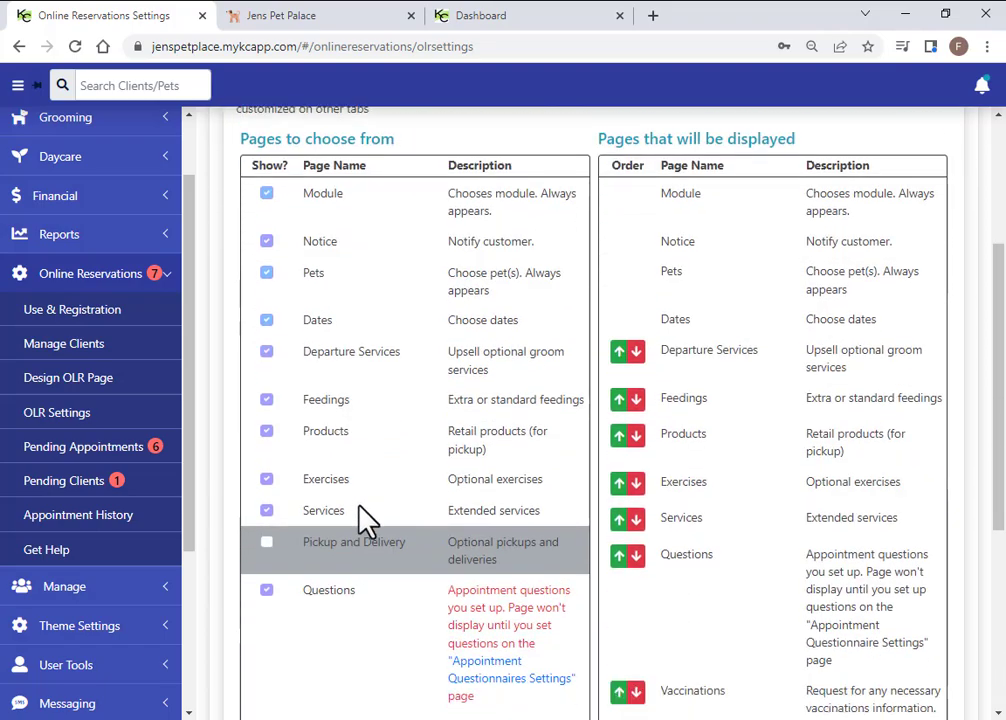
pyautogui.click(267, 457)
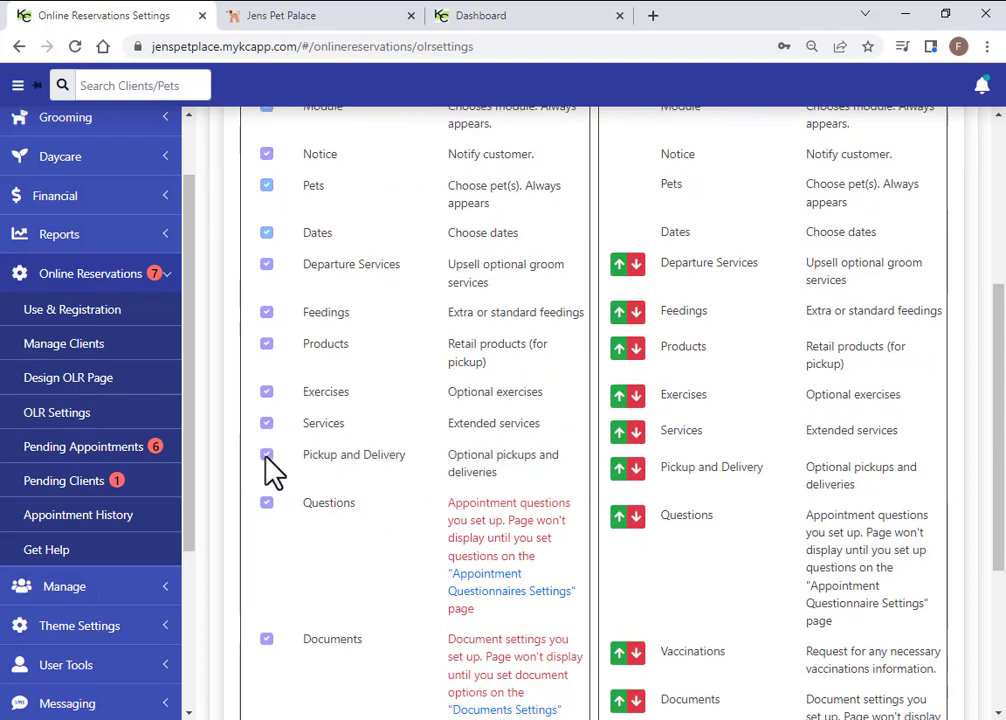
pyautogui.click(265, 457)
pyautogui.scroll(-1, 443, 512)
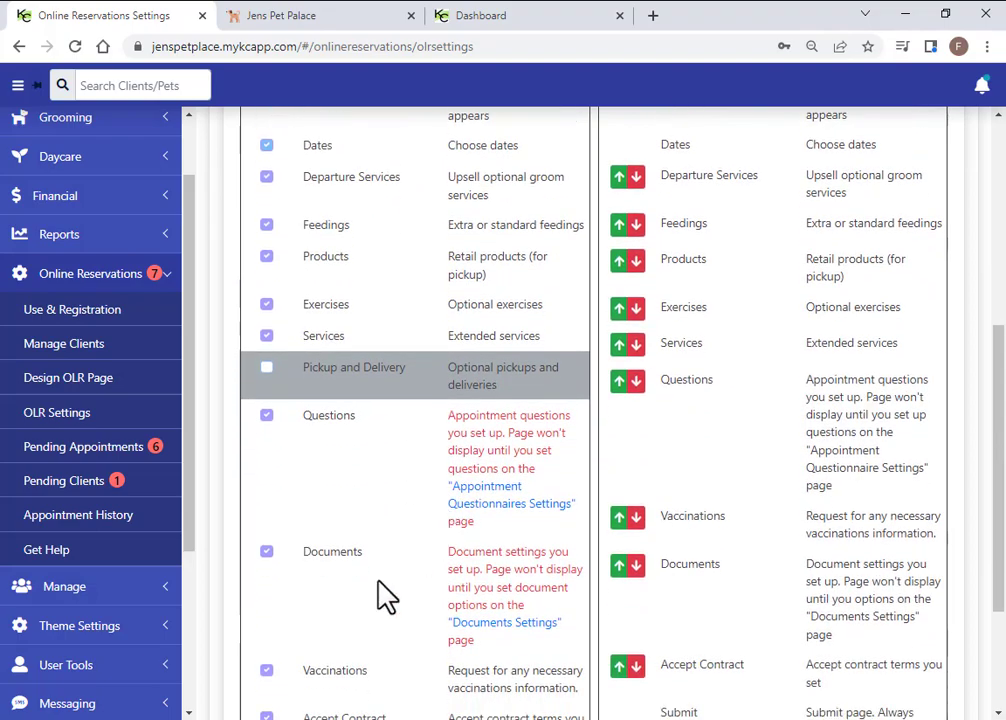
pyautogui.scroll(1, 735, 485)
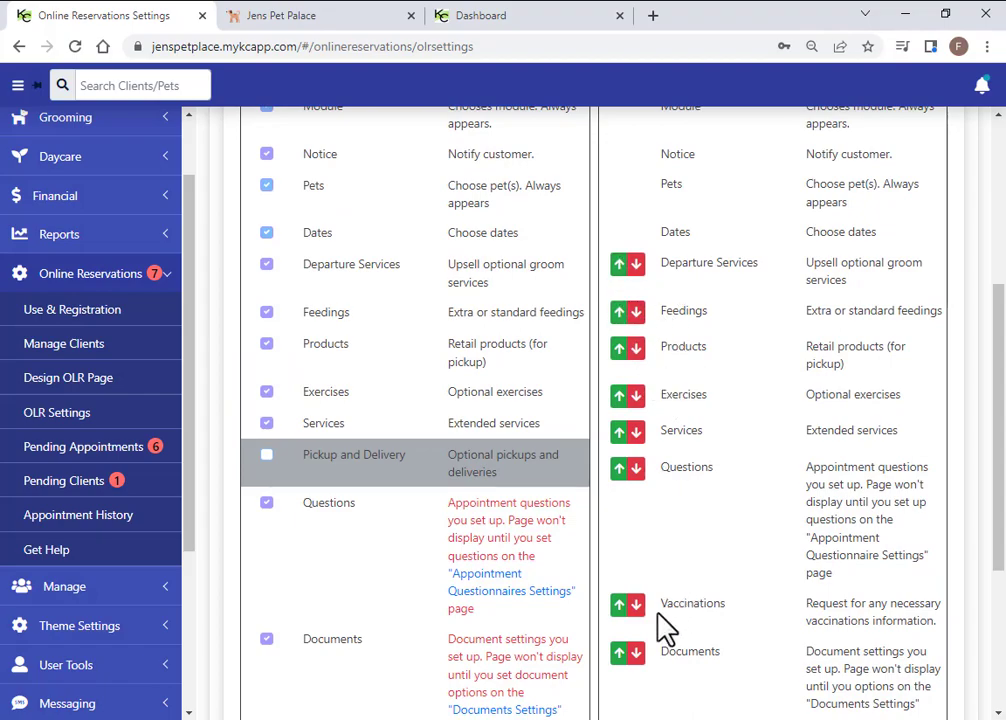
pyautogui.scroll(-1, 638, 662)
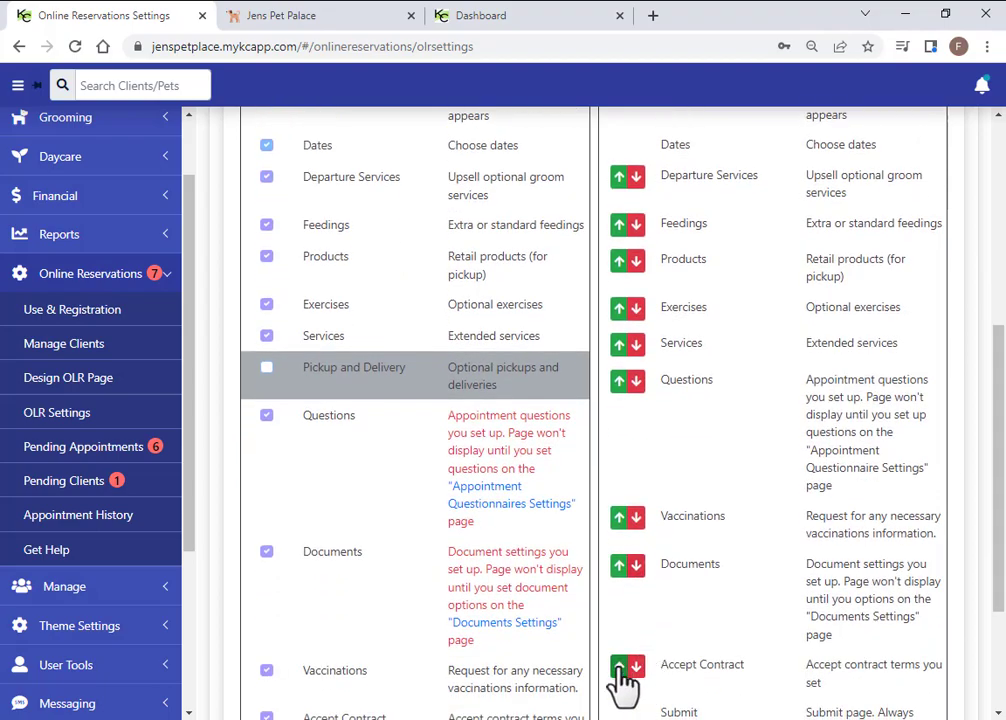
# Move Accept Contract up to right after Dates and save the settings
pyautogui.click(619, 667)
pyautogui.click(619, 566)
pyautogui.click(619, 517)
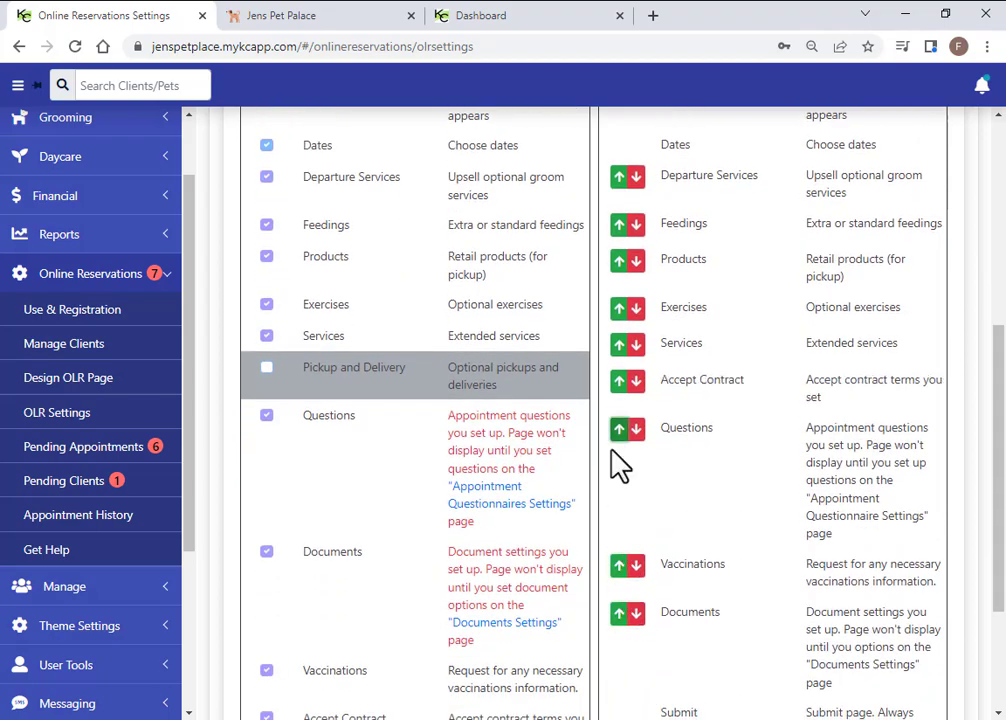
pyautogui.click(619, 380)
pyautogui.click(619, 343)
pyautogui.click(619, 307)
pyautogui.click(619, 261)
pyautogui.click(620, 226)
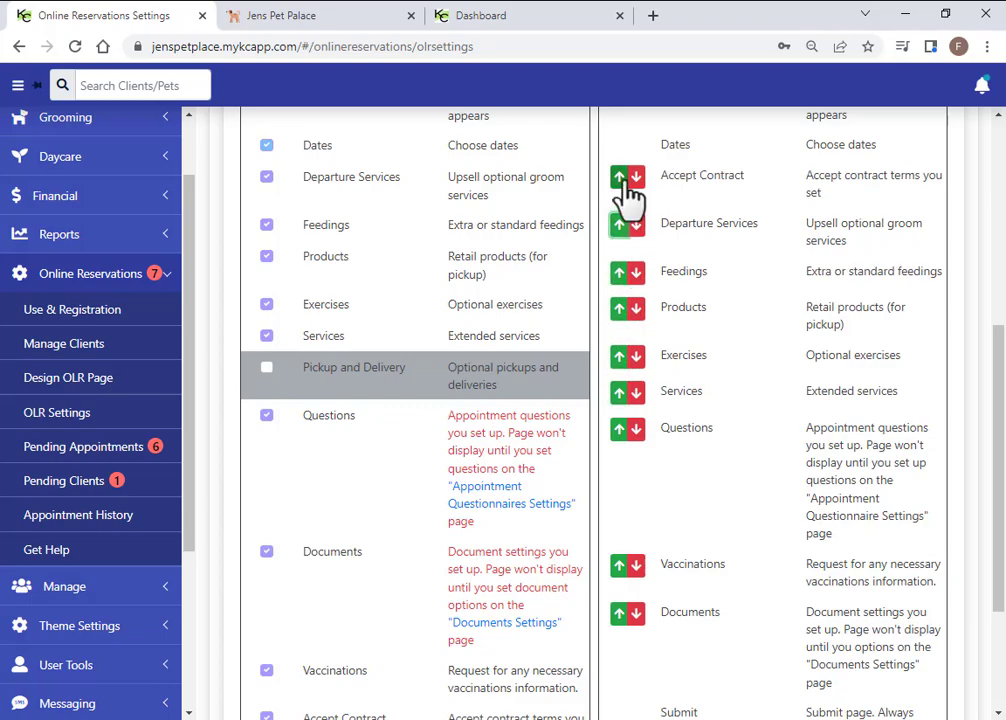
pyautogui.scroll(4, 781, 474)
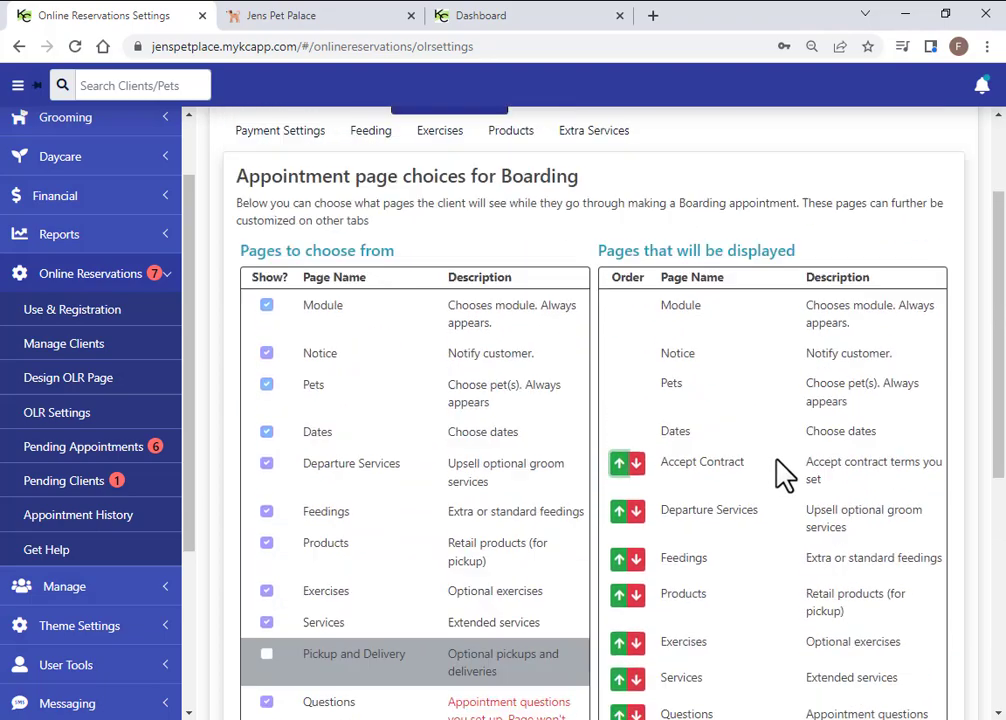
pyautogui.scroll(2, 781, 474)
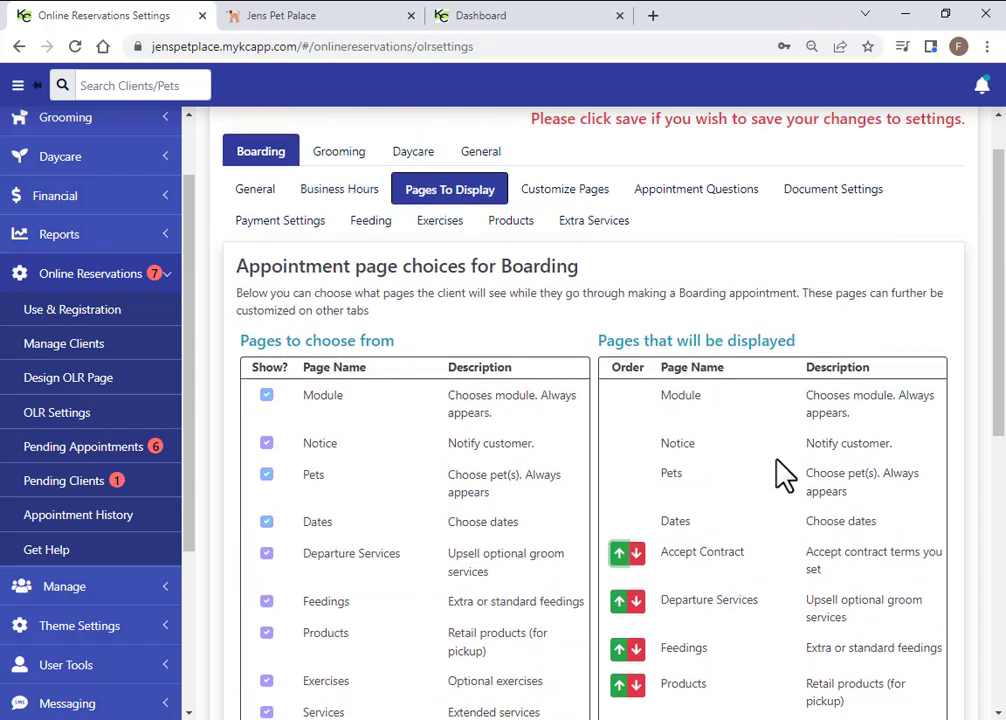
pyautogui.click(933, 146)
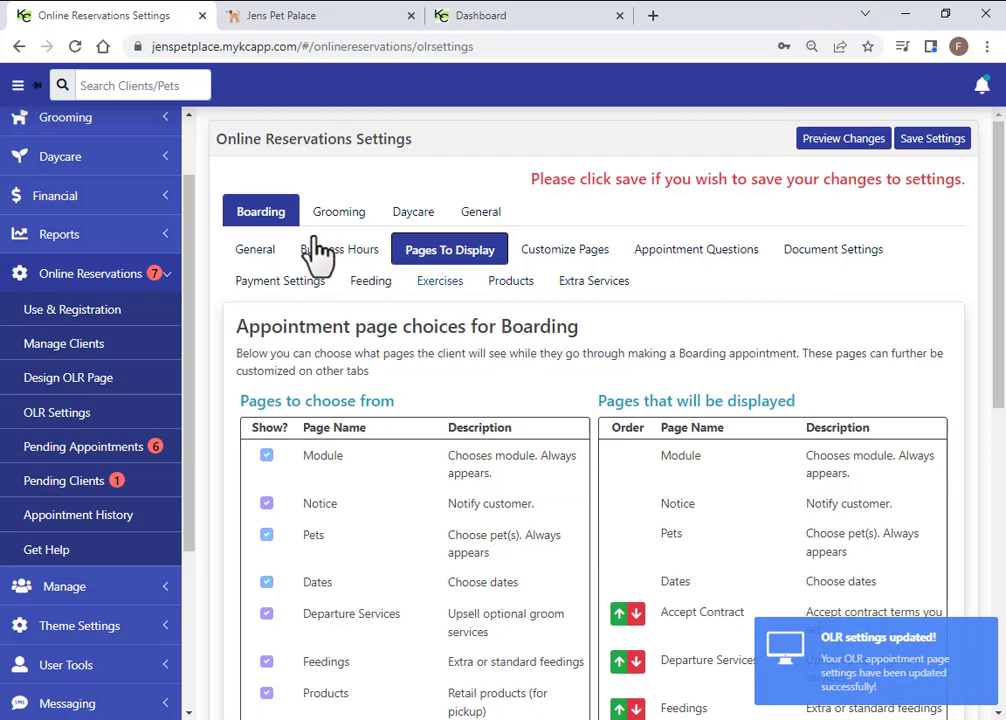
# Review the Daycare maximum bookings per day and the For Cats and For Dogs limits
pyautogui.click(414, 230)
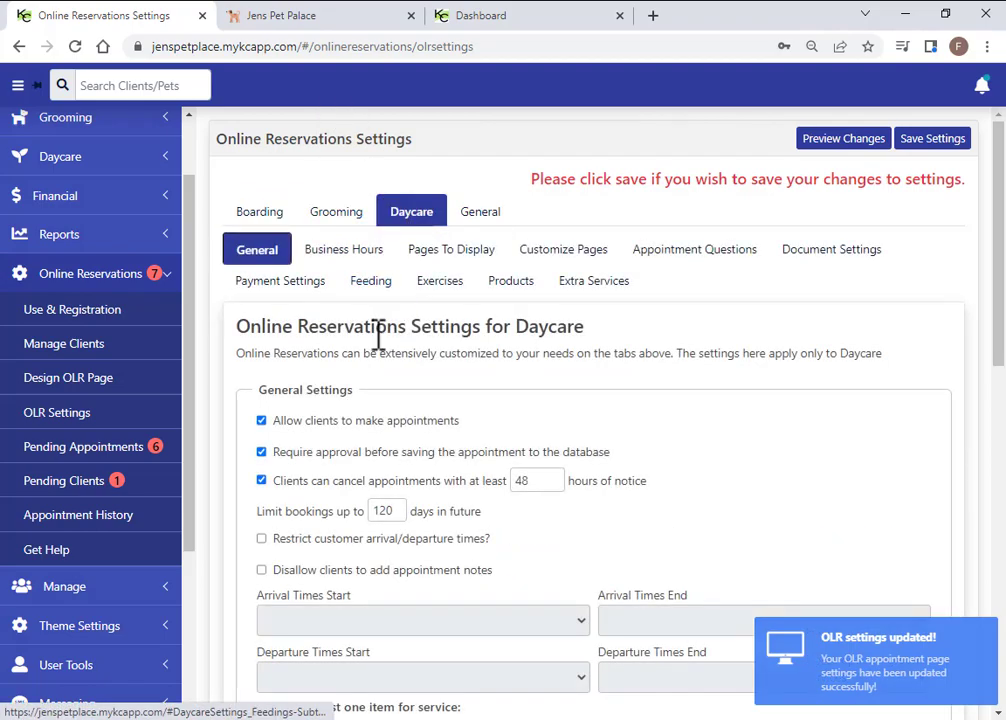
pyautogui.scroll(-4, 480, 518)
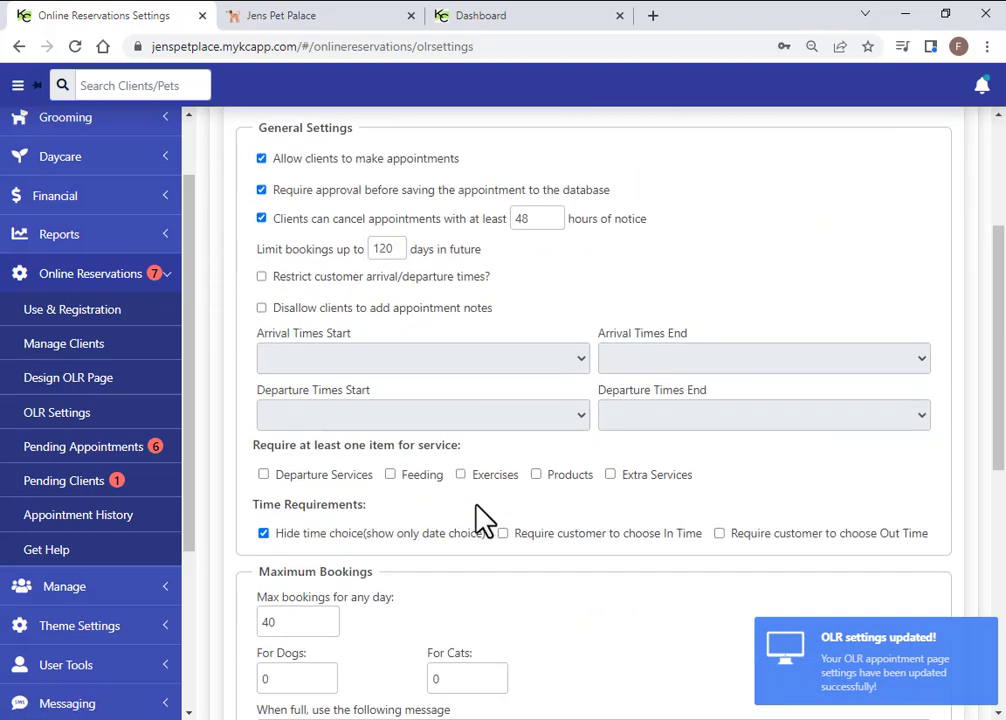
pyautogui.doubleClick(284, 448)
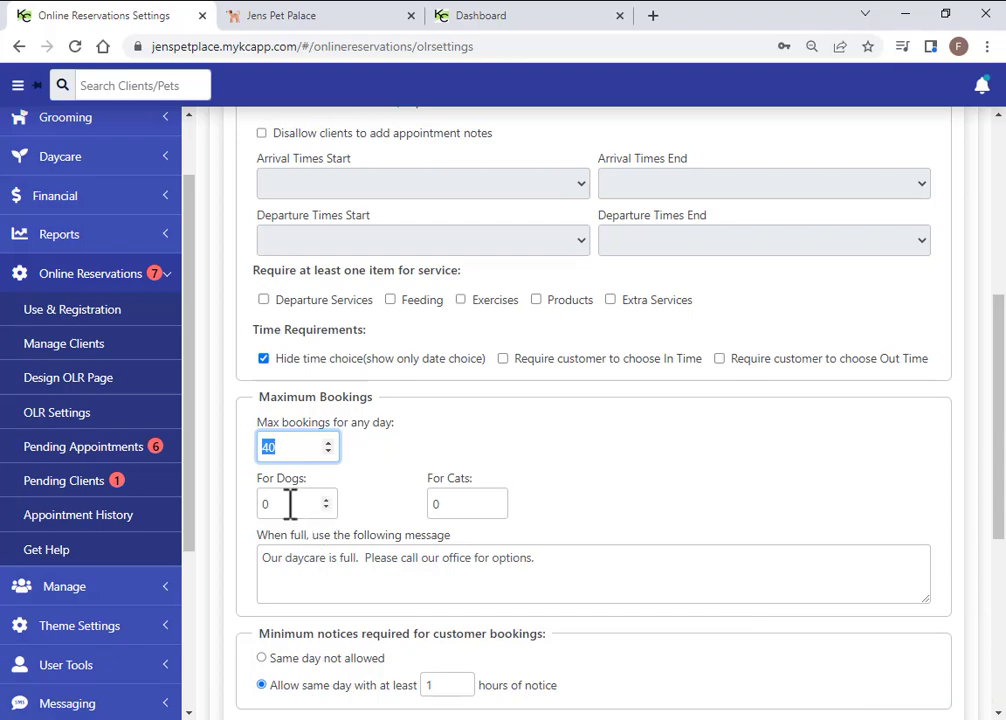
pyautogui.doubleClick(451, 505)
pyautogui.doubleClick(263, 506)
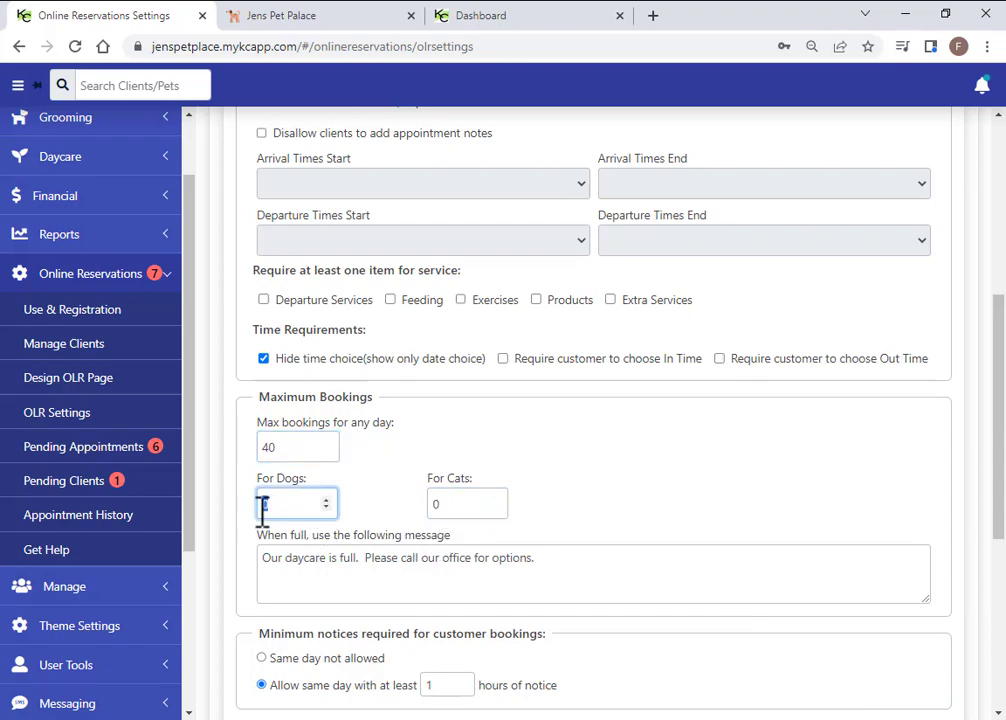
pyautogui.click(410, 455)
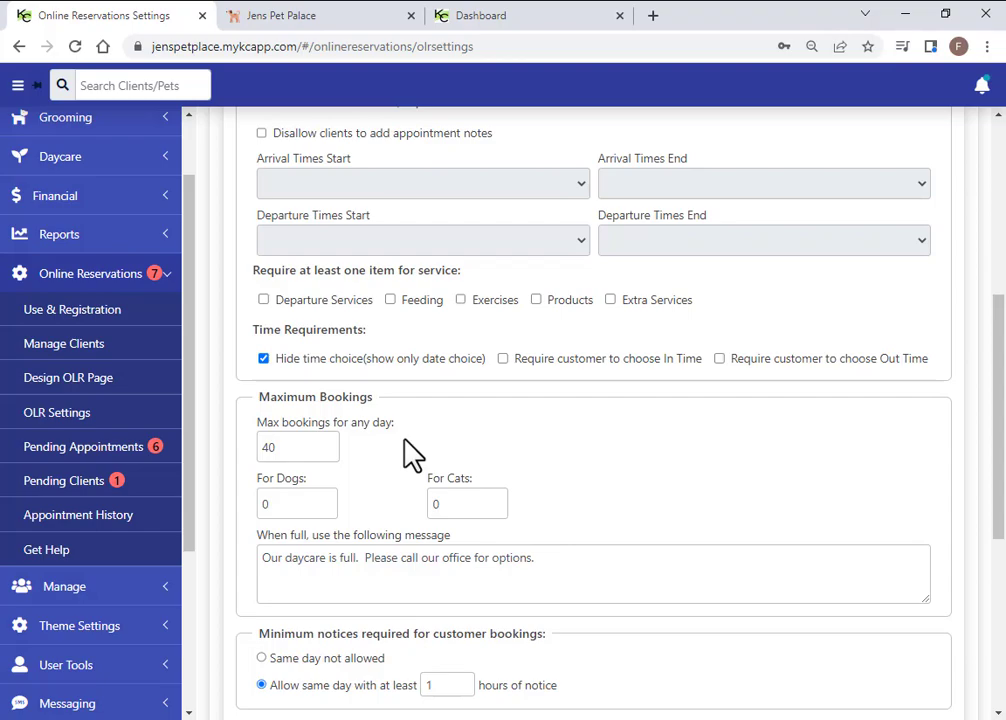
# Read the Daycare When full message, then go to the Grooming reservation settings
pyautogui.moveTo(552, 572); pyautogui.dragTo(250, 578)
pyautogui.click(581, 572)
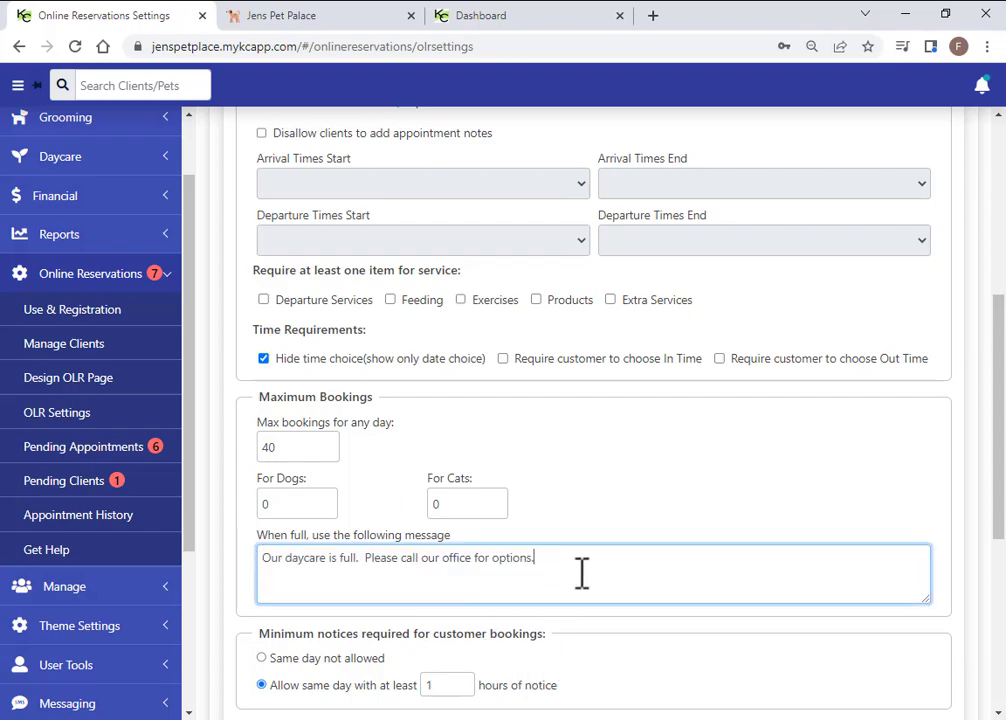
pyautogui.scroll(5, 581, 572)
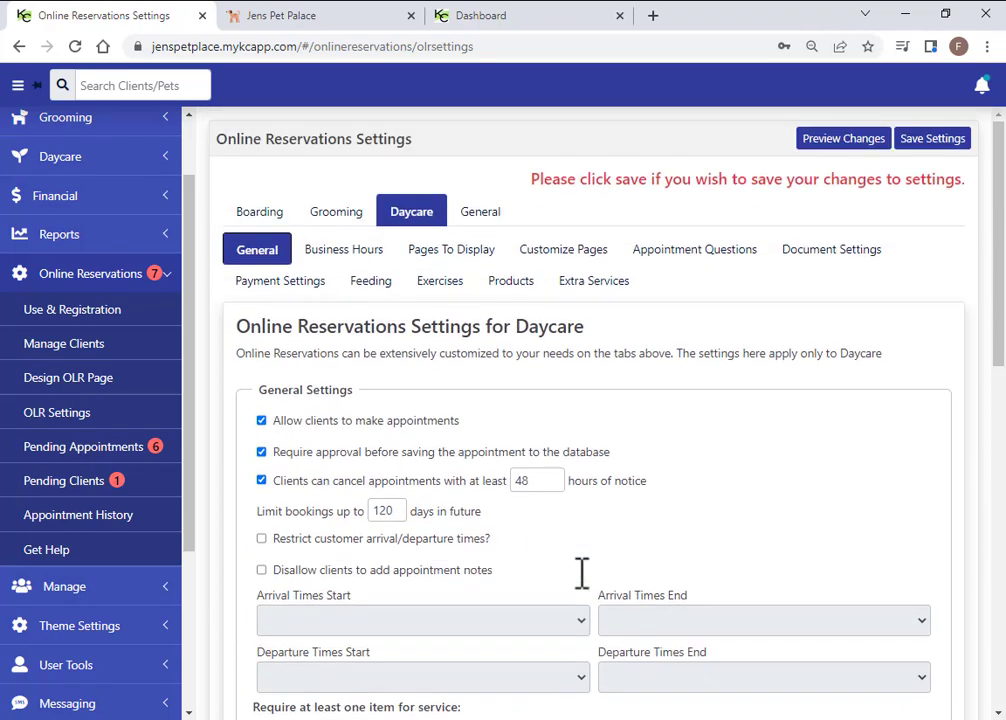
pyautogui.click(340, 215)
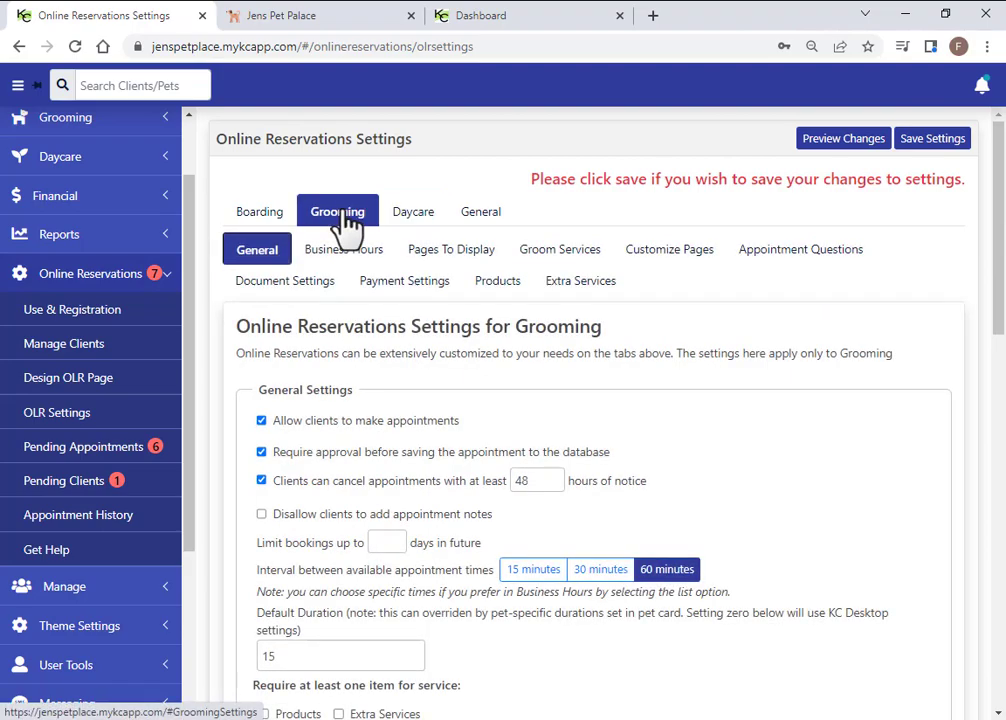
# Show the Groom Services list and scroll right to see Duration, Order, Modules and Action
pyautogui.click(558, 254)
pyautogui.scroll(-2, 490, 340)
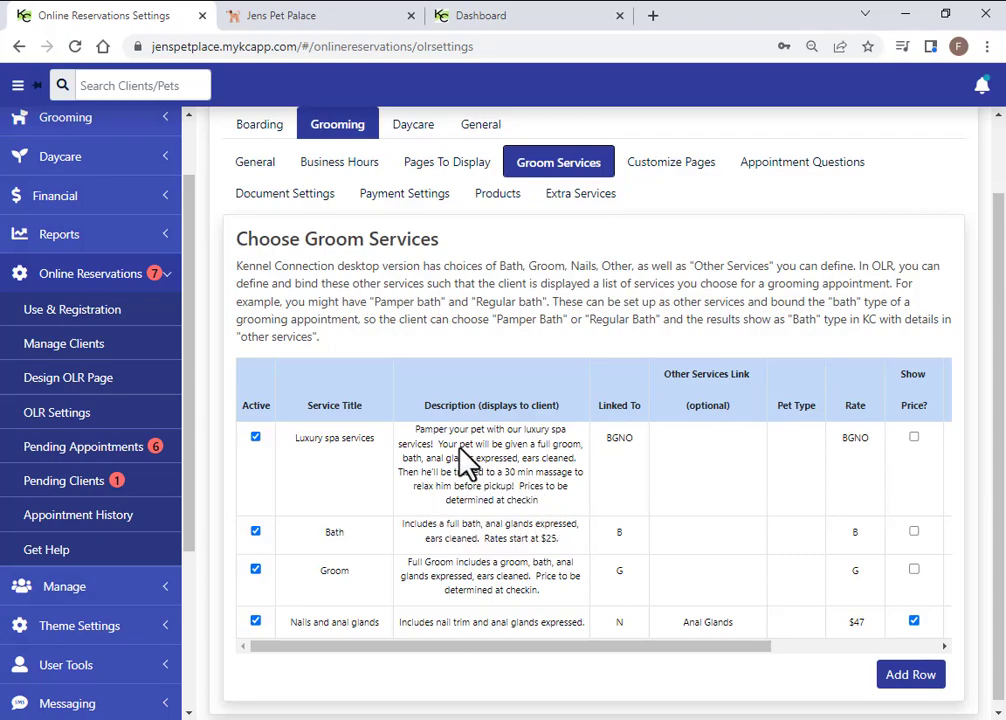
pyautogui.moveTo(628, 645); pyautogui.dragTo(775, 656)
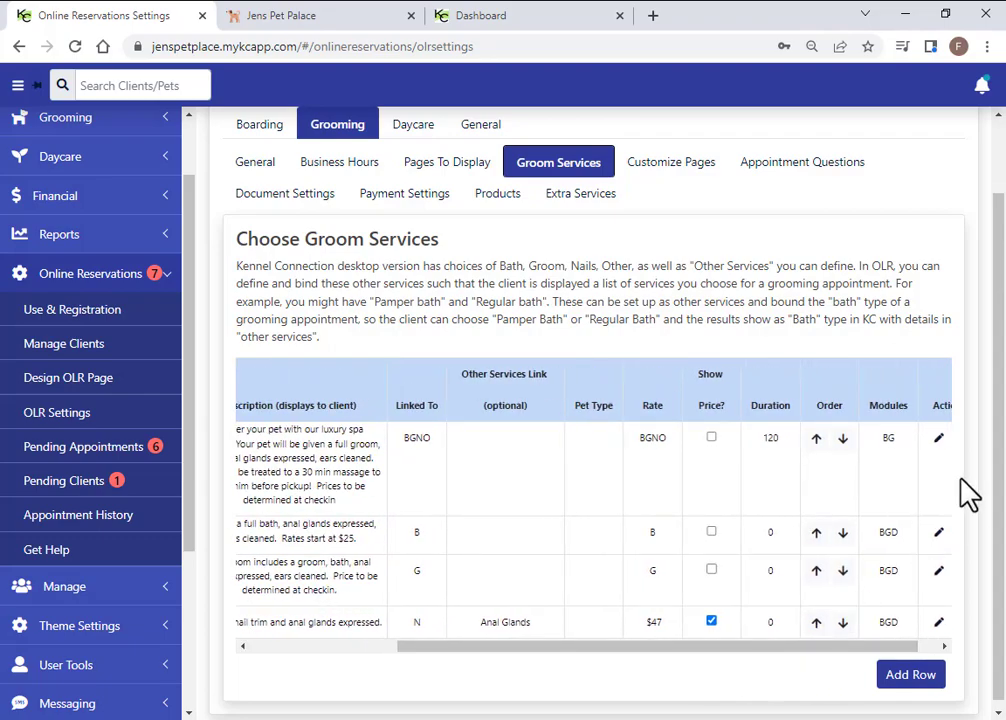
pyautogui.click(938, 438)
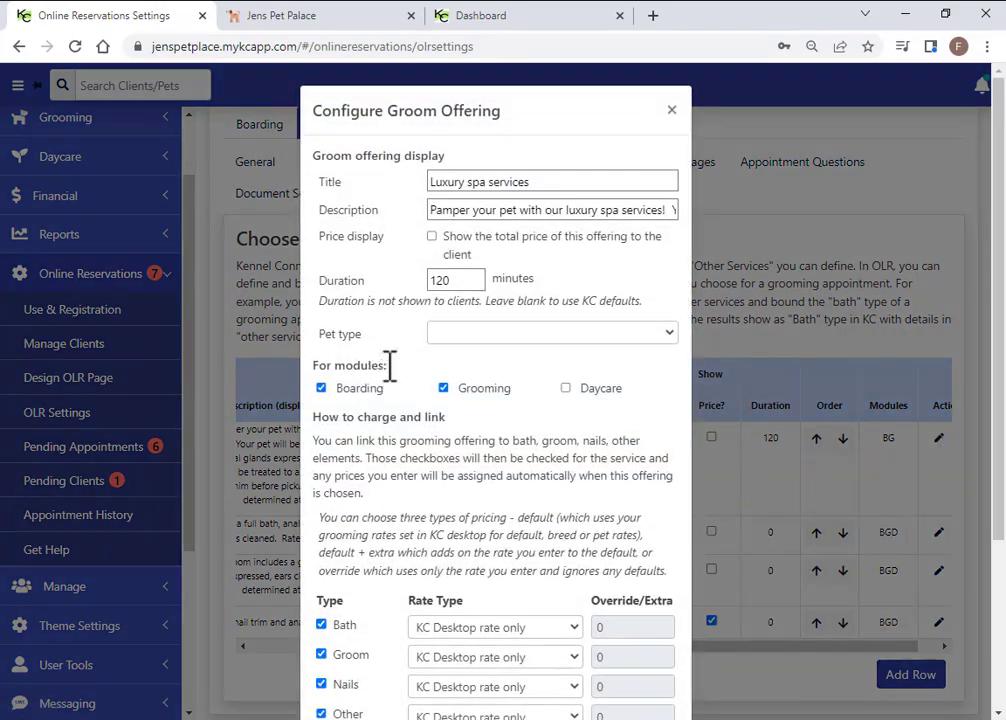
pyautogui.moveTo(531, 183); pyautogui.dragTo(424, 190)
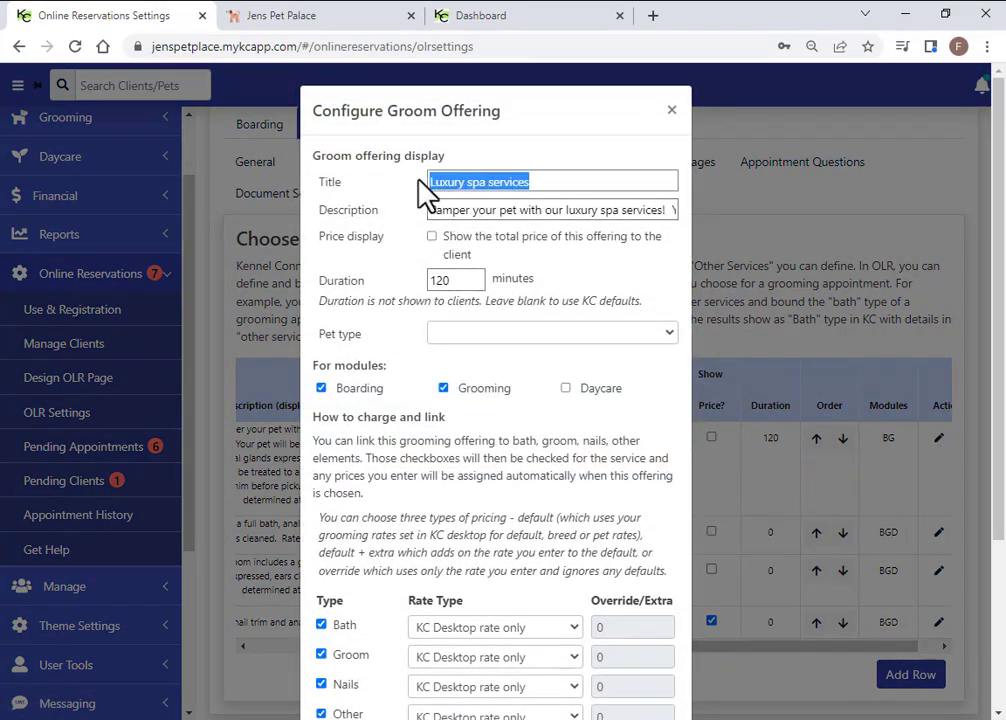
pyautogui.click(434, 211)
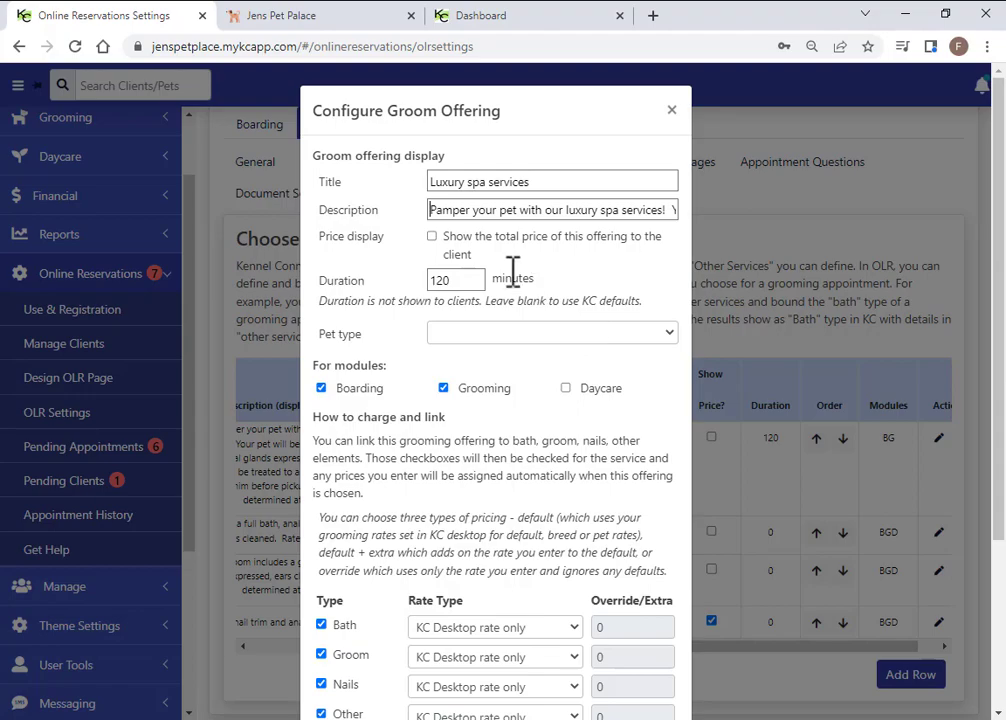
pyautogui.click(432, 238)
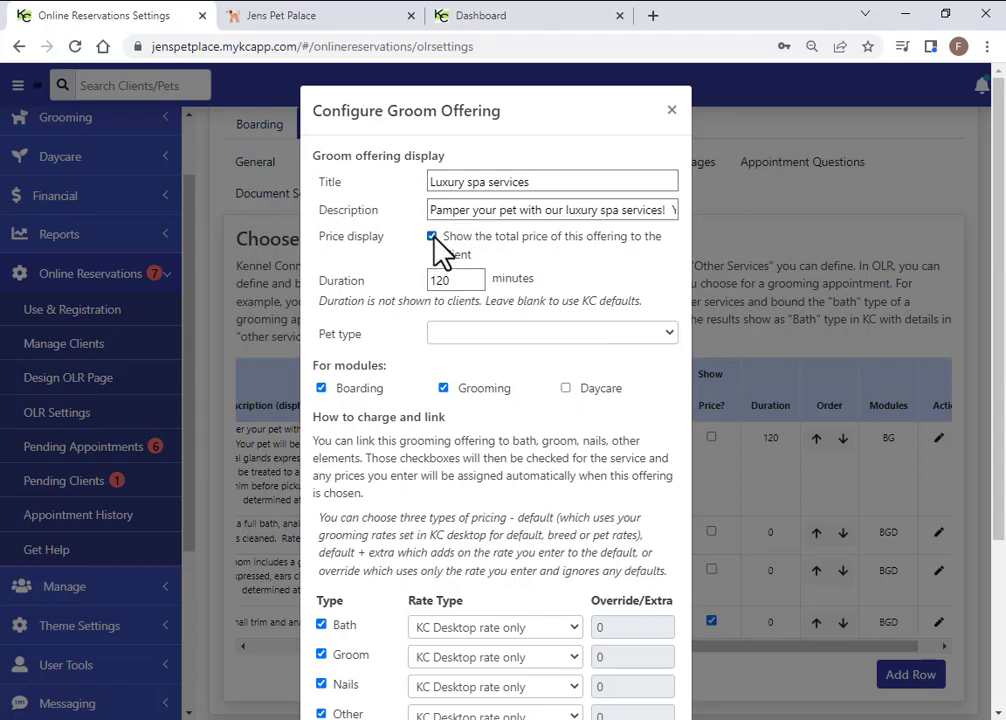
pyautogui.click(432, 238)
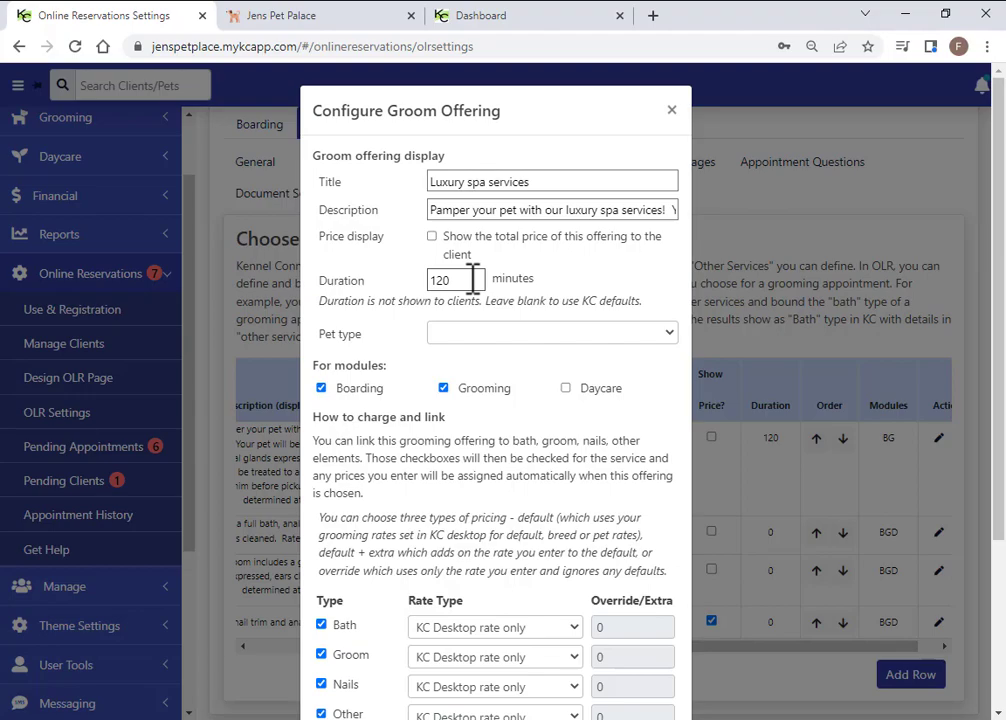
pyautogui.scroll(-1, 400, 330)
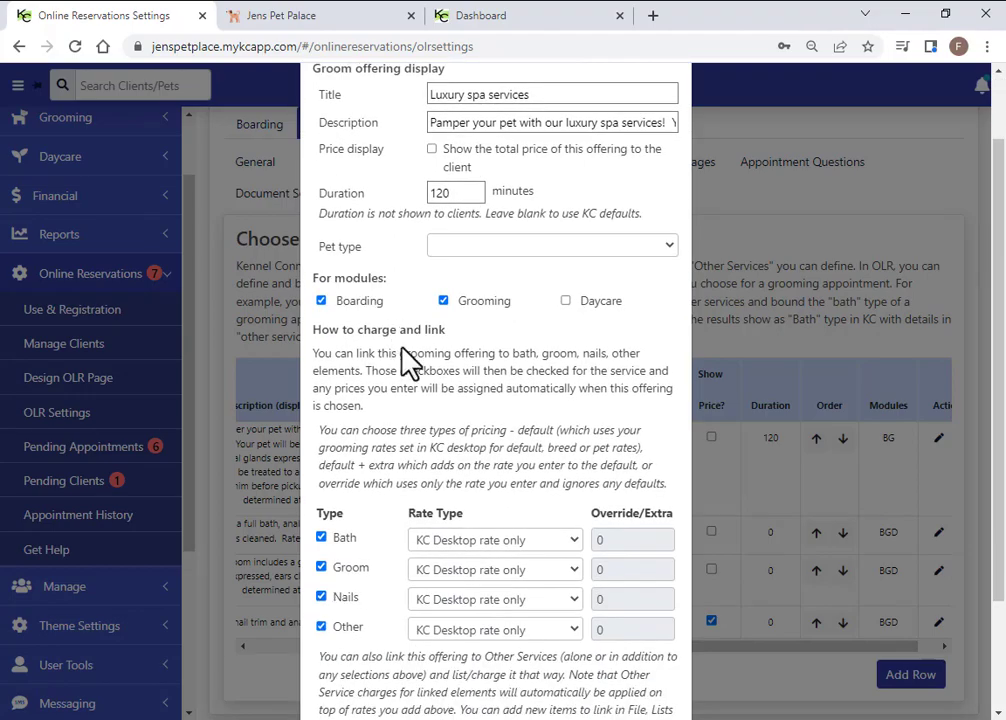
pyautogui.click(566, 301)
pyautogui.click(566, 301)
# Unlink and relink Bath, Nails and Other, keeping all four types linked
pyautogui.scroll(-3, 440, 330)
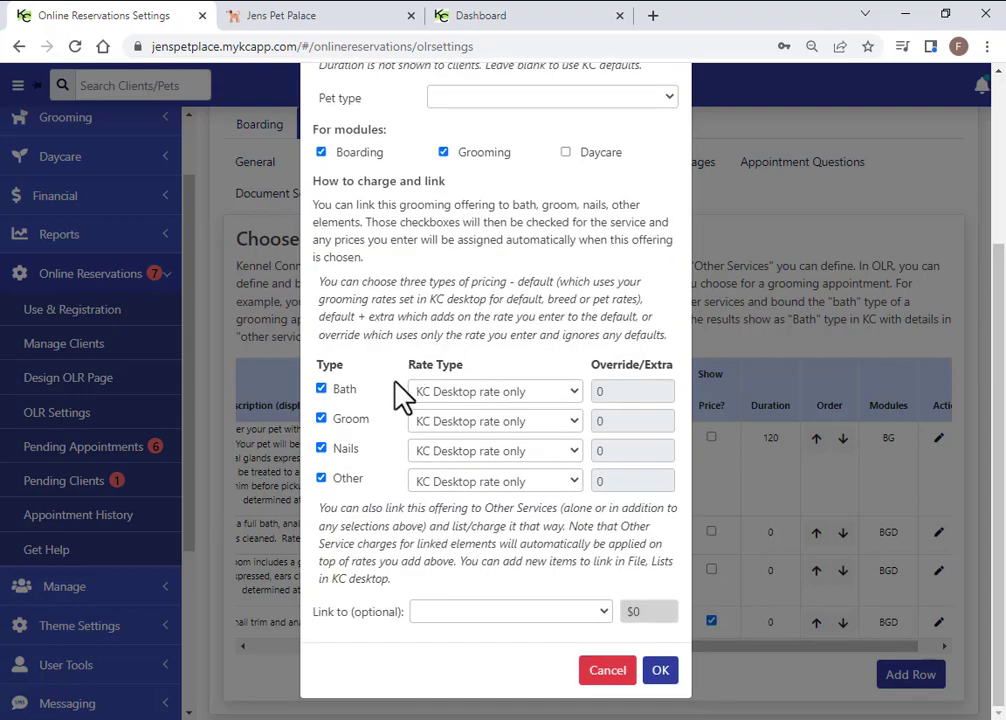
pyautogui.click(322, 388)
pyautogui.click(322, 388)
pyautogui.click(321, 390)
pyautogui.click(321, 449)
pyautogui.click(322, 478)
pyautogui.click(321, 389)
pyautogui.click(321, 449)
pyautogui.click(321, 478)
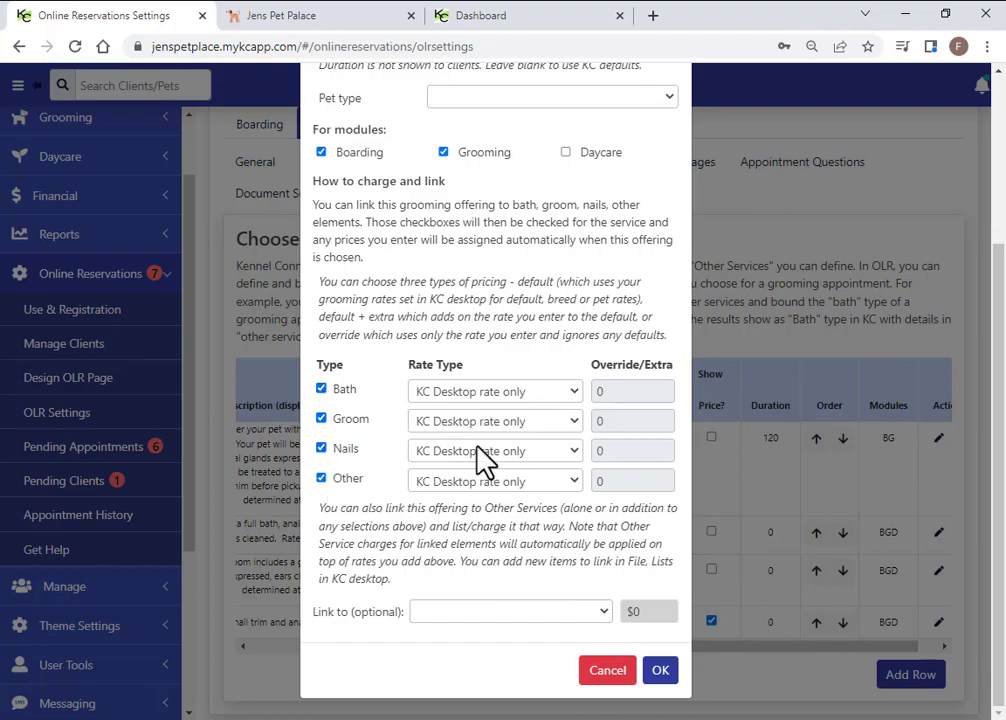
# Try Bath's rate types (desktop plus extra, override only), then reset to KC Desktop rate only
pyautogui.click(573, 394)
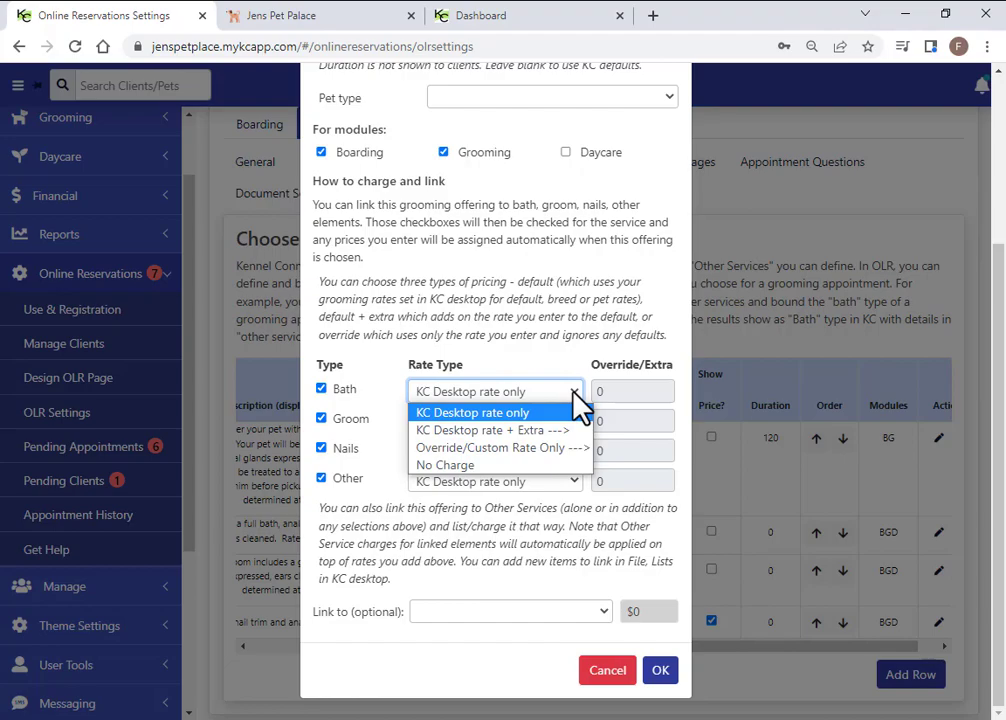
pyautogui.click(532, 428)
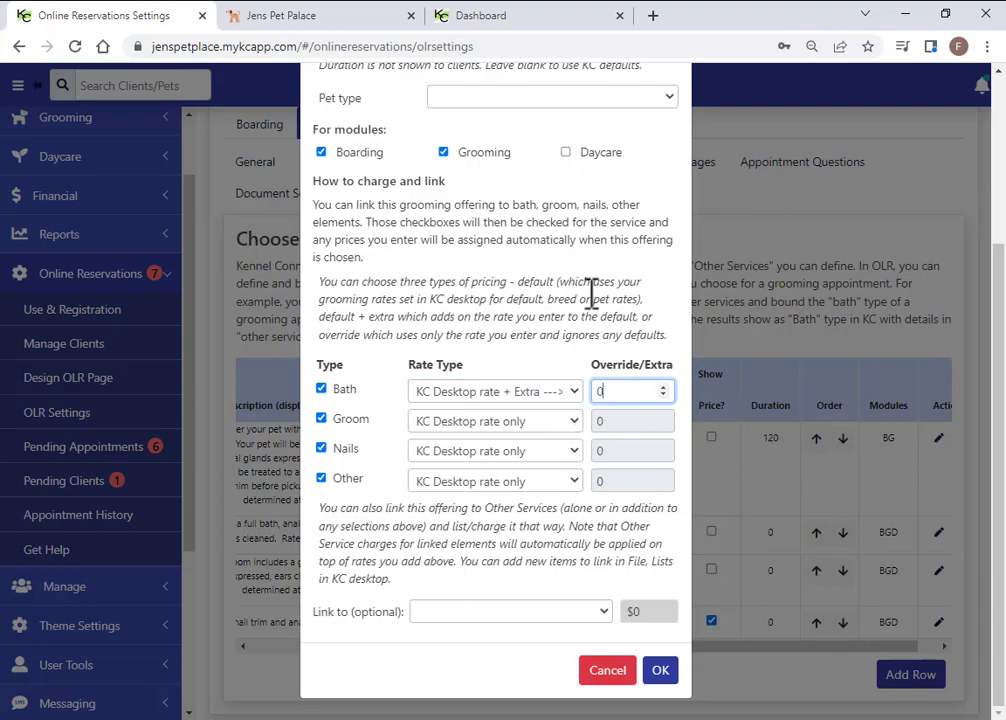
pyautogui.click(574, 392)
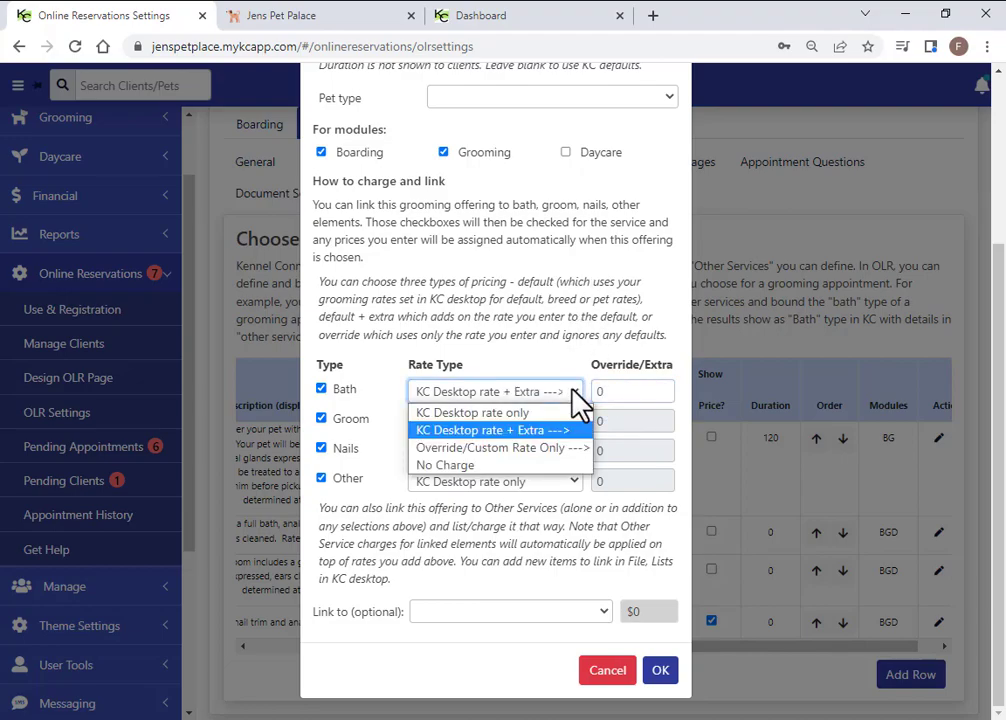
pyautogui.click(520, 447)
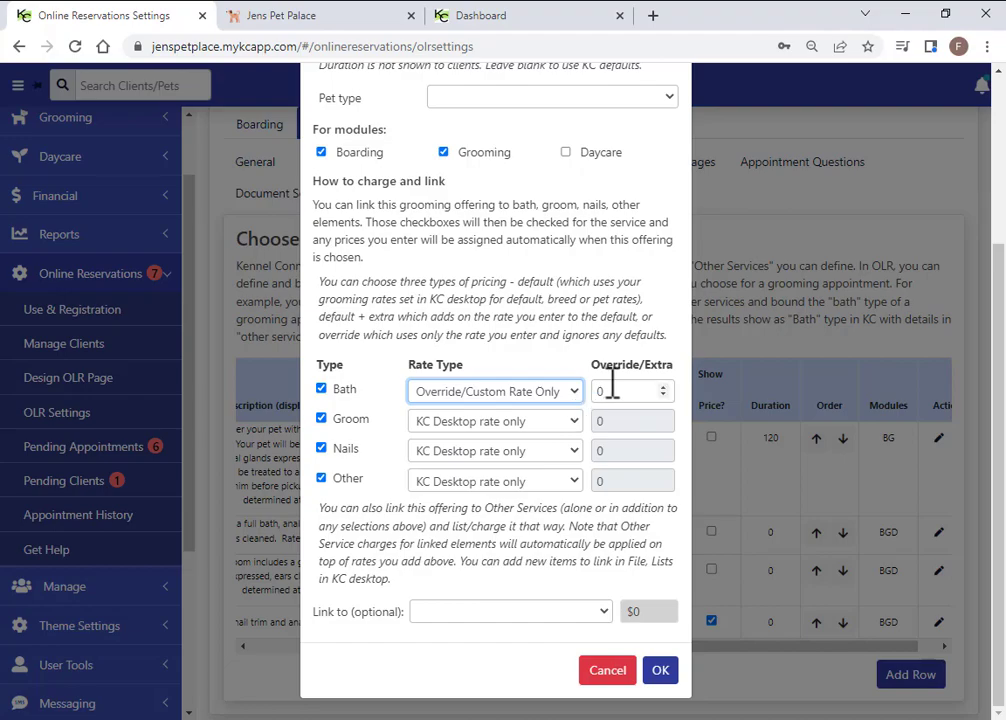
pyautogui.doubleClick(608, 392)
pyautogui.click(570, 391)
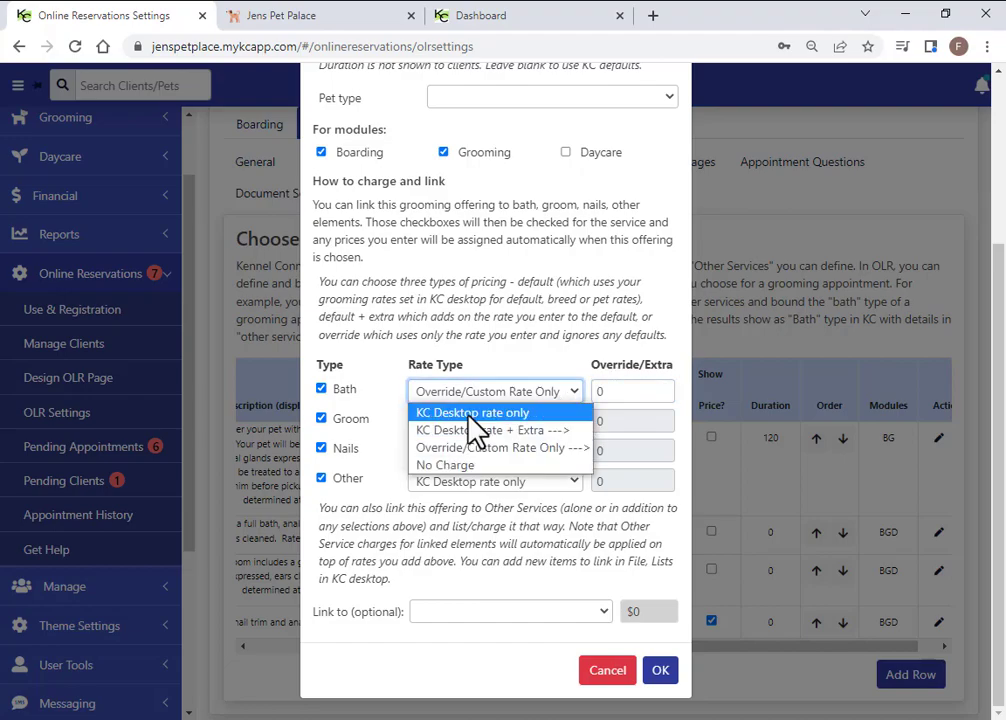
pyautogui.click(465, 412)
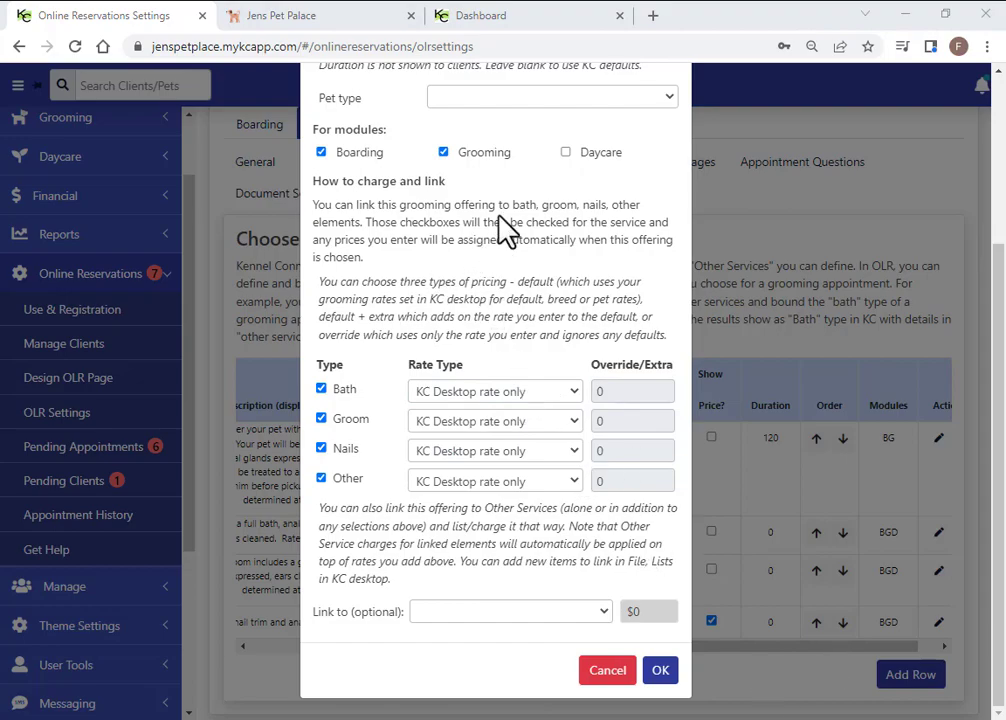
# Look through the Link to services list and dismiss it without linking one
pyautogui.click(604, 611)
pyautogui.click(605, 612)
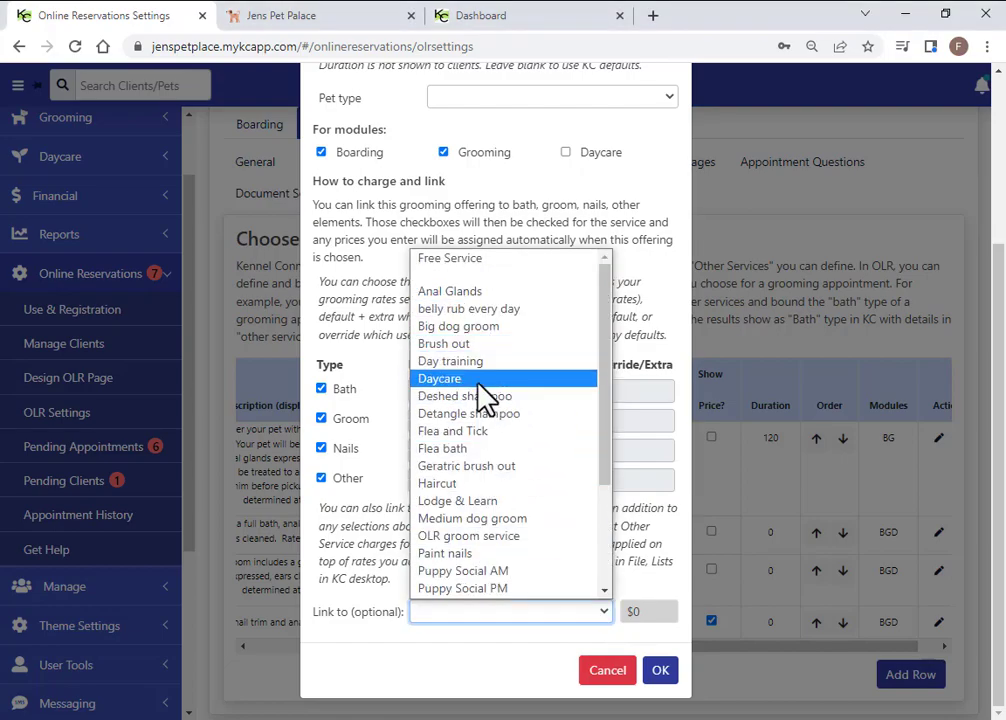
pyautogui.click(502, 662)
# Save and close the Luxury spa services offering, then scroll across the Groom Services table
pyautogui.click(660, 670)
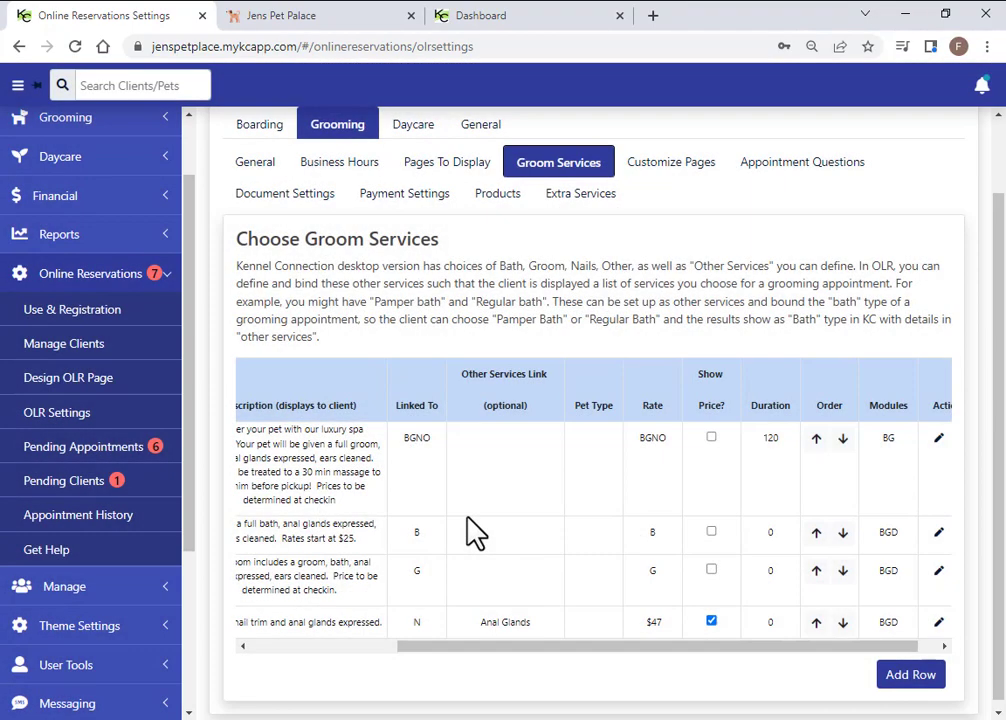
pyautogui.hscroll(-5, 555, 655)
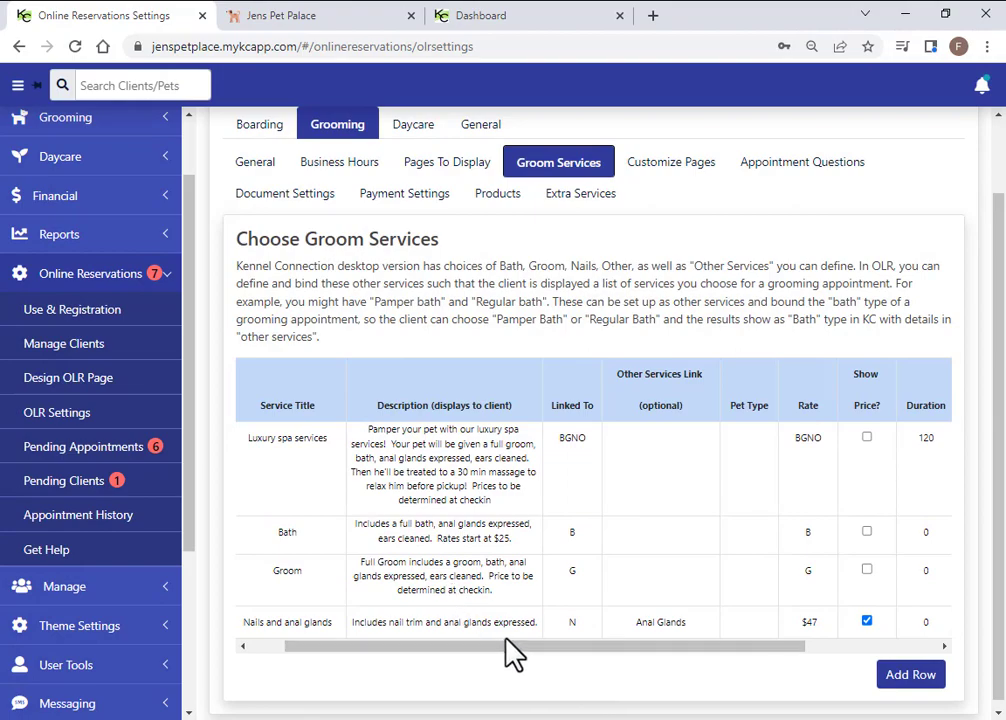
pyautogui.moveTo(512, 655); pyautogui.dragTo(598, 664)
pyautogui.click(568, 588)
# Return to the Grooming General settings with 60-minute intervals and default duration 15
pyautogui.scroll(-1, 755, 595)
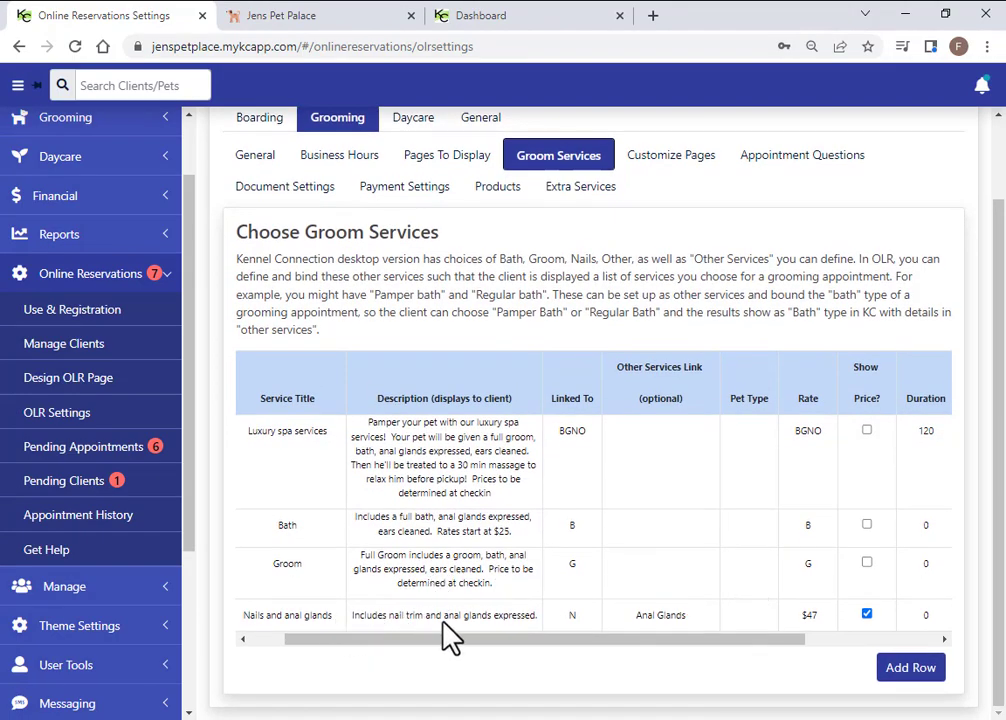
pyautogui.moveTo(499, 647); pyautogui.dragTo(460, 649)
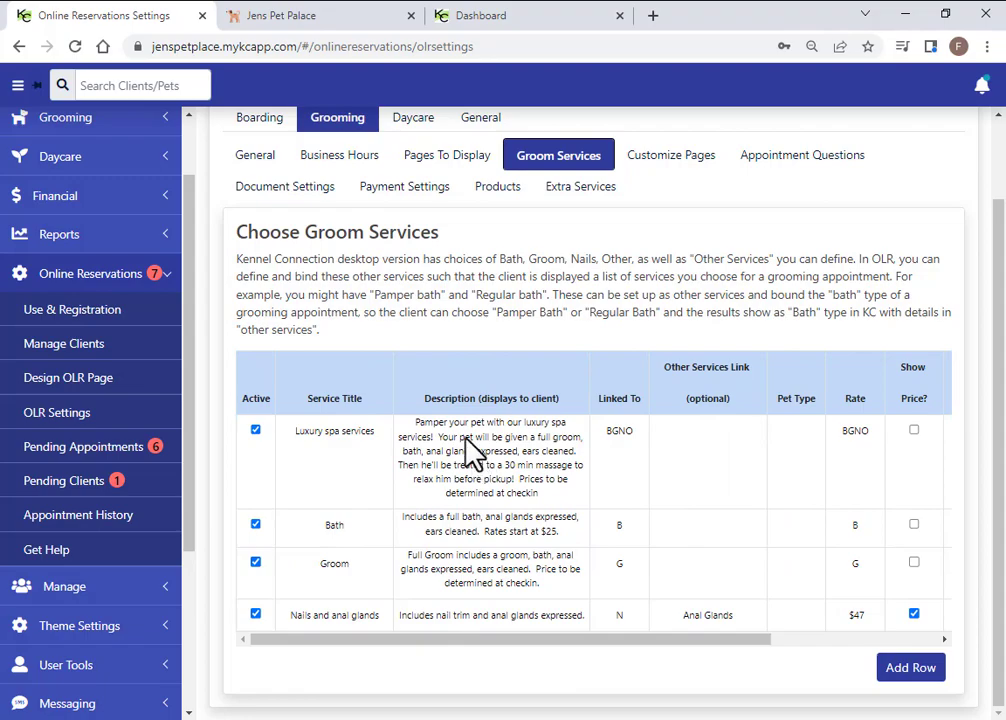
pyautogui.scroll(2, 465, 450)
pyautogui.click(253, 245)
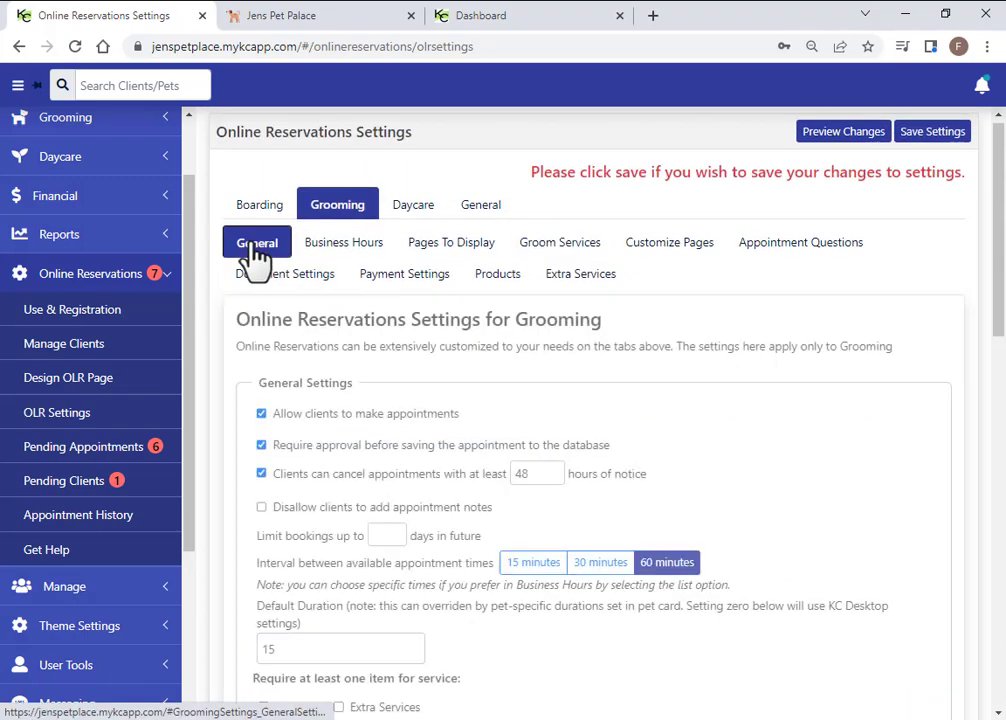
pyautogui.click(346, 247)
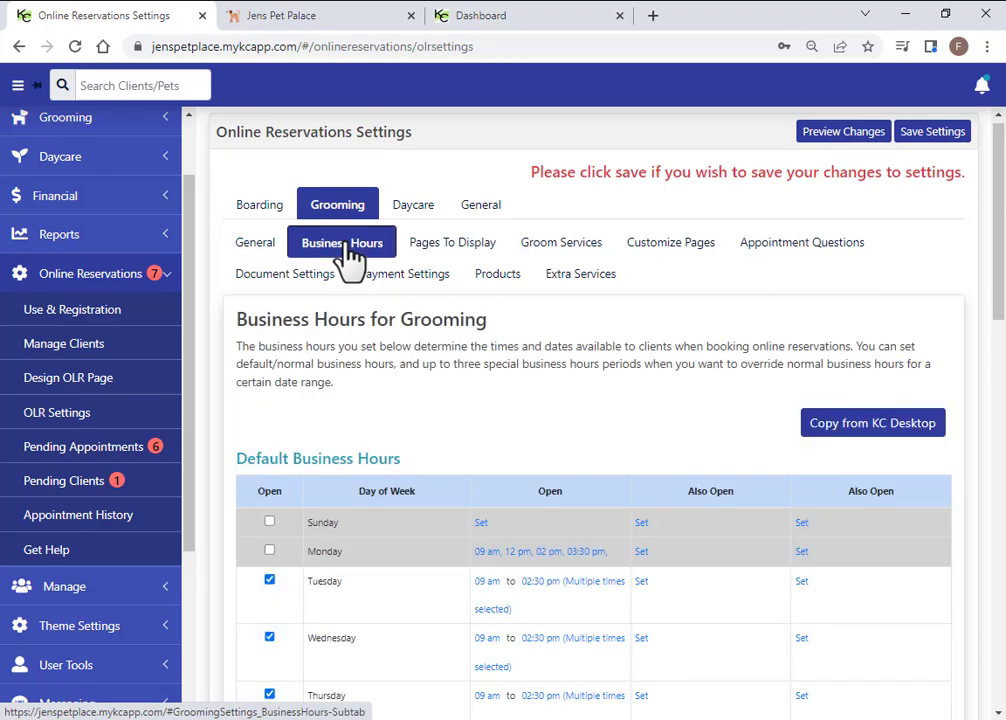
pyautogui.scroll(-1, 440, 353)
pyautogui.click(490, 505)
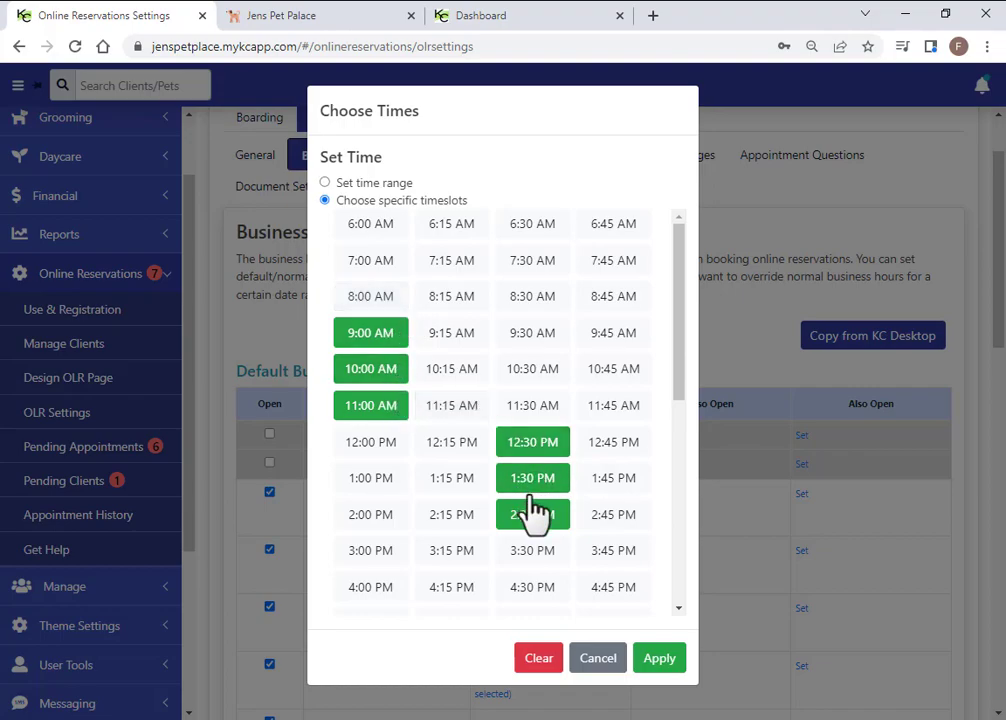
pyautogui.click(594, 660)
pyautogui.scroll(-2, 285, 435)
pyautogui.click(270, 348)
pyautogui.click(270, 347)
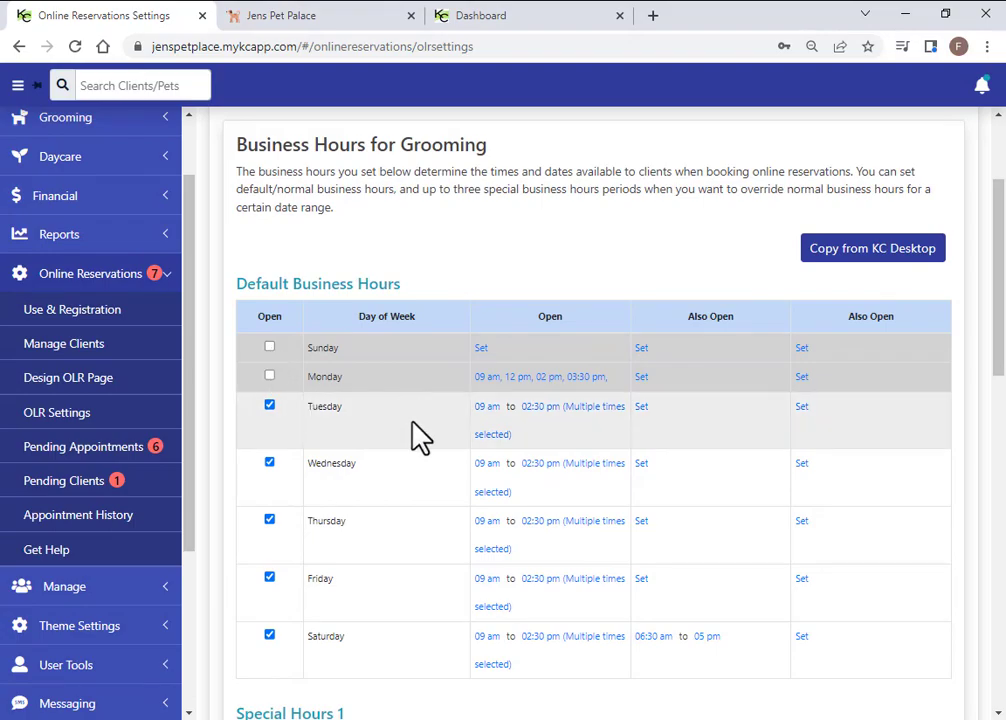
pyautogui.scroll(4, 413, 435)
# Return to Grooming General settings and clear the maximum concurrent appointments value
pyautogui.click(255, 251)
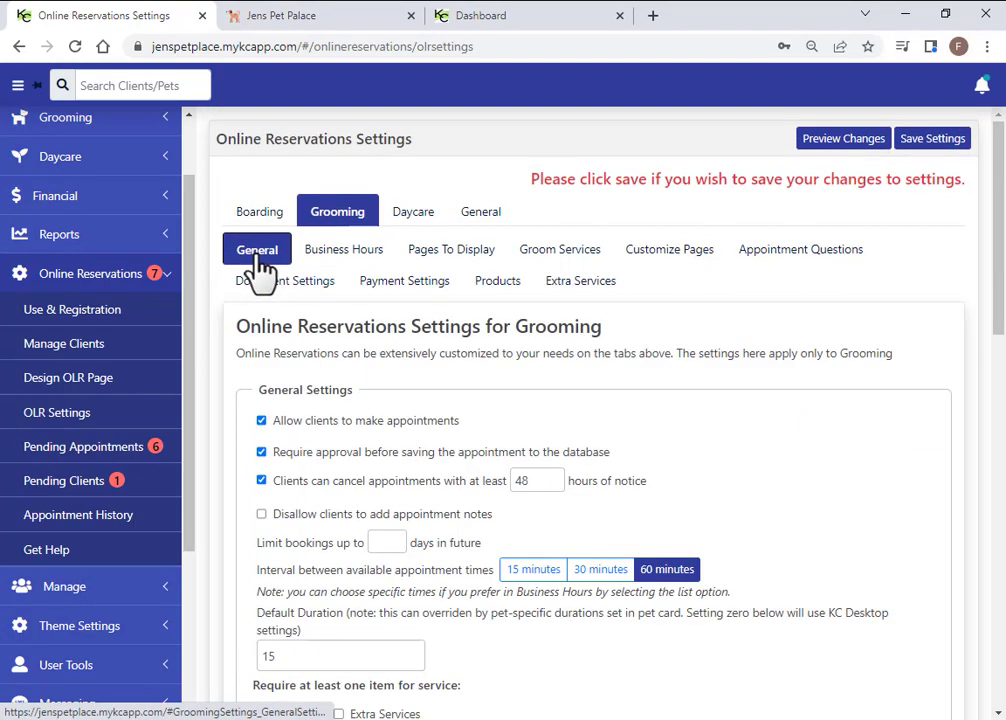
pyautogui.scroll(-1, 579, 530)
pyautogui.scroll(-3, 583, 533)
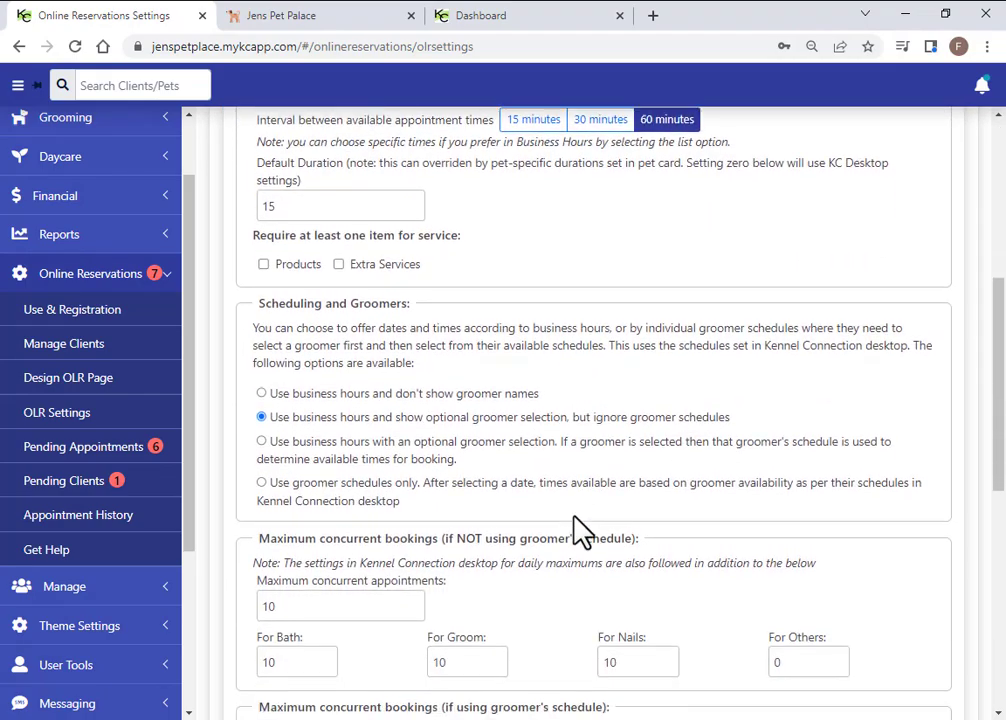
pyautogui.click(285, 444)
pyautogui.doubleClick(285, 444)
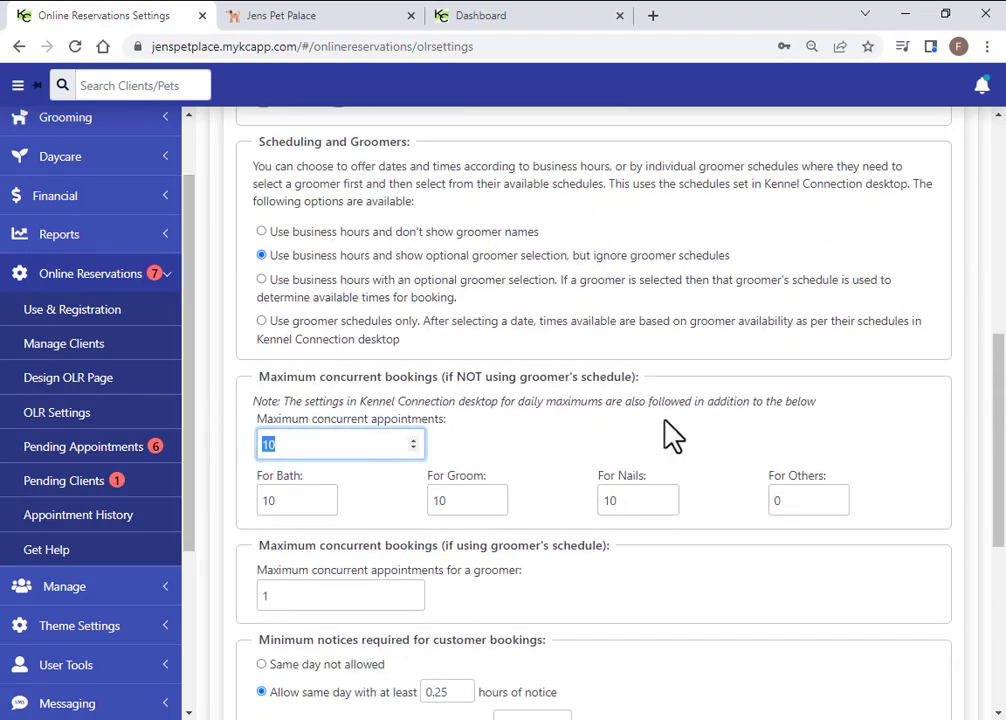
pyautogui.press('BackSpace')
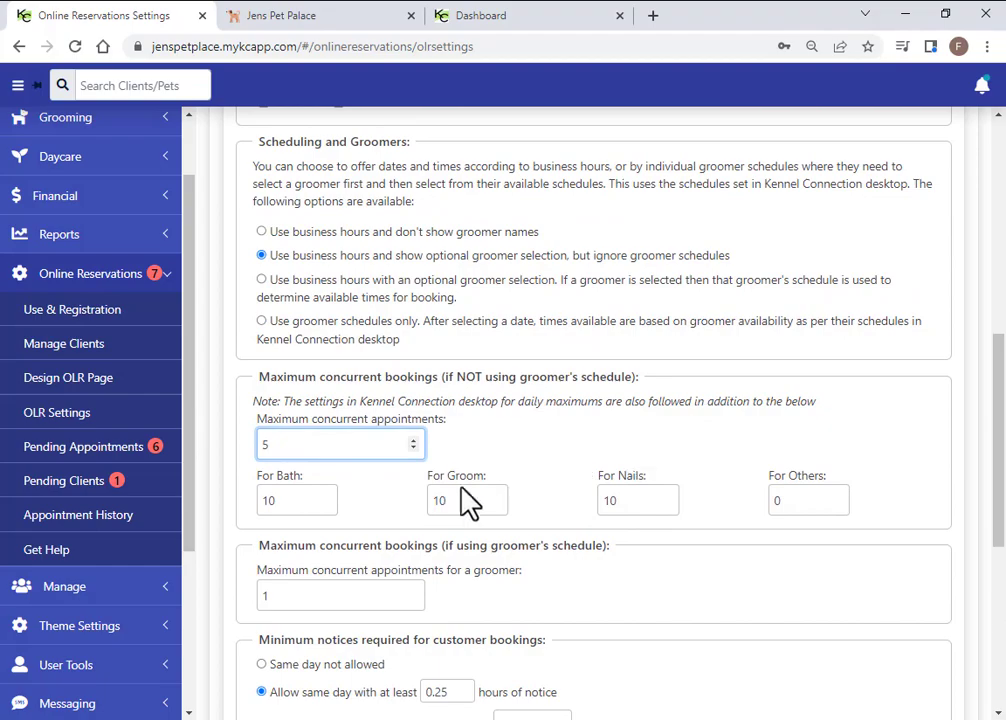
# Set the concurrent bath limit to 5, groom limit to 2 and nails limit to 5
pyautogui.click(289, 503)
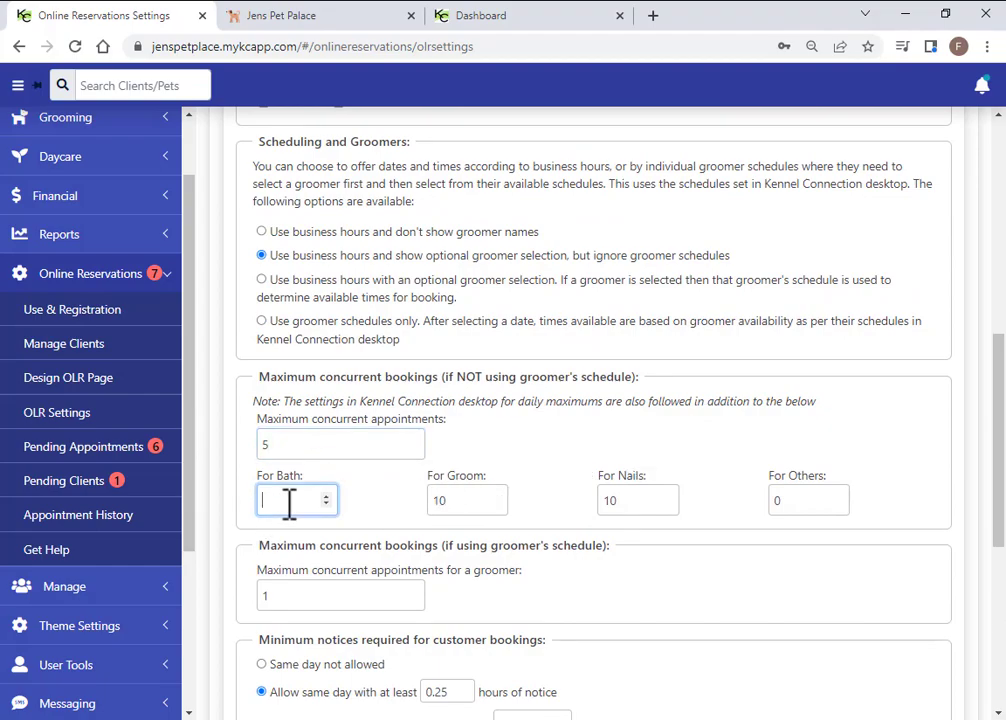
pyautogui.write('5')
pyautogui.click(475, 503)
pyautogui.doubleClick(477, 503)
pyautogui.write('2')
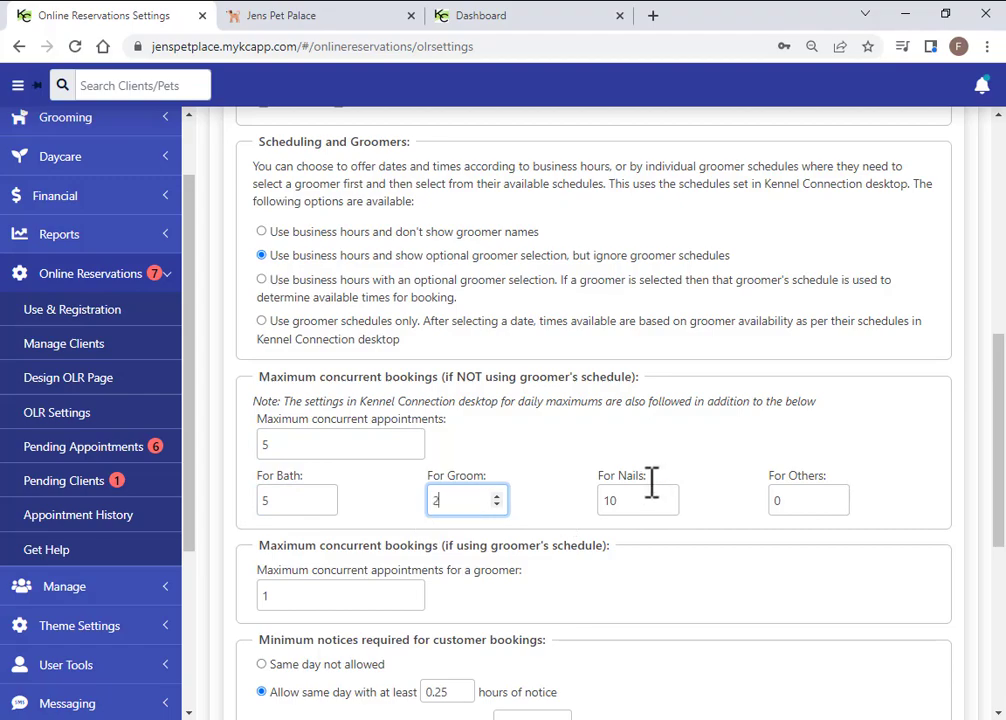
pyautogui.doubleClick(622, 500)
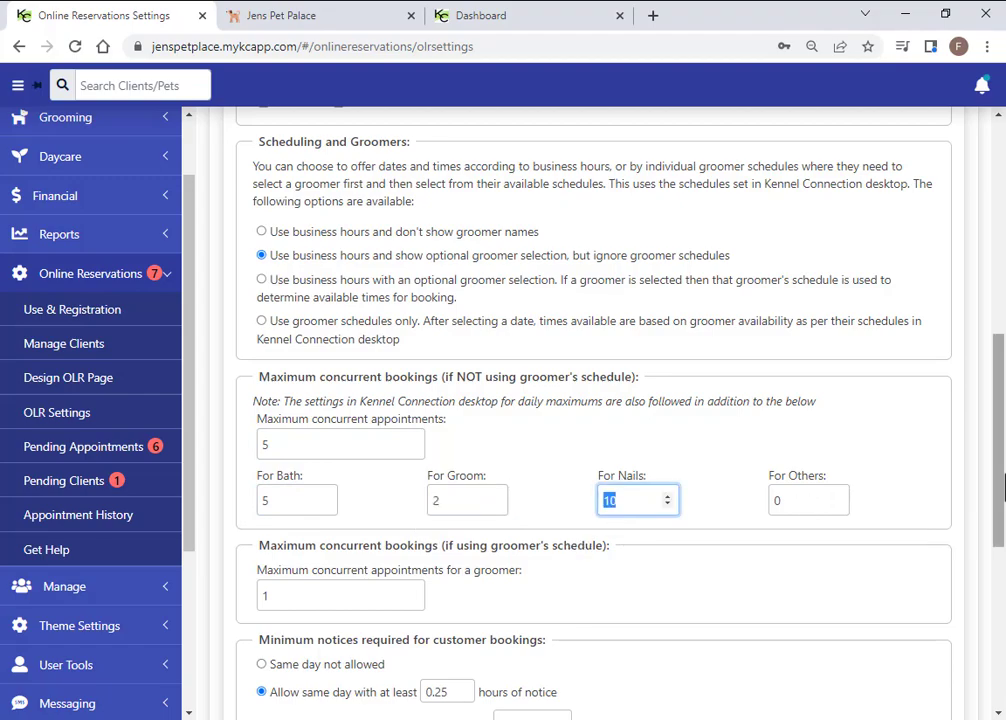
pyautogui.write('5')
# Recheck the maximum concurrent appointments, bath and groom limit values
pyautogui.click(331, 447)
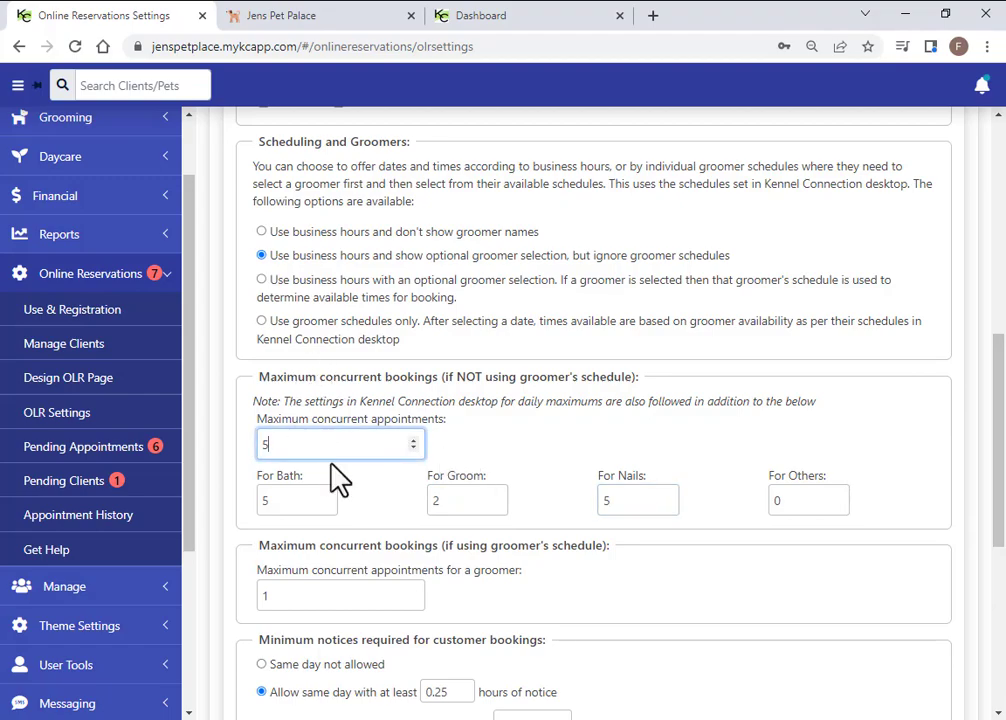
pyautogui.click(280, 498)
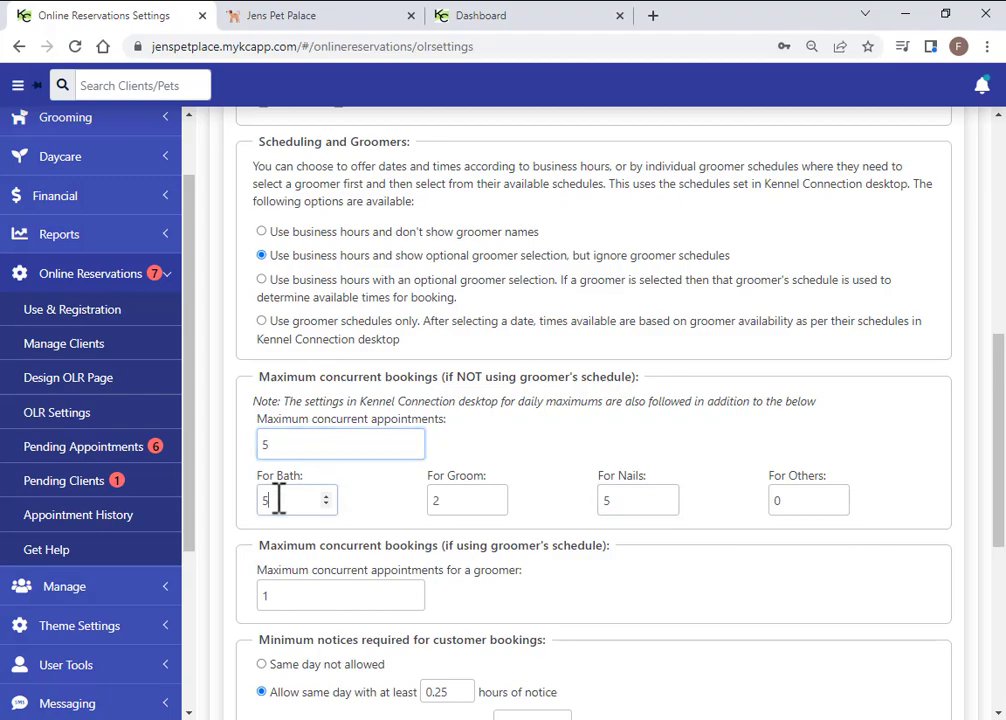
pyautogui.doubleClick(434, 503)
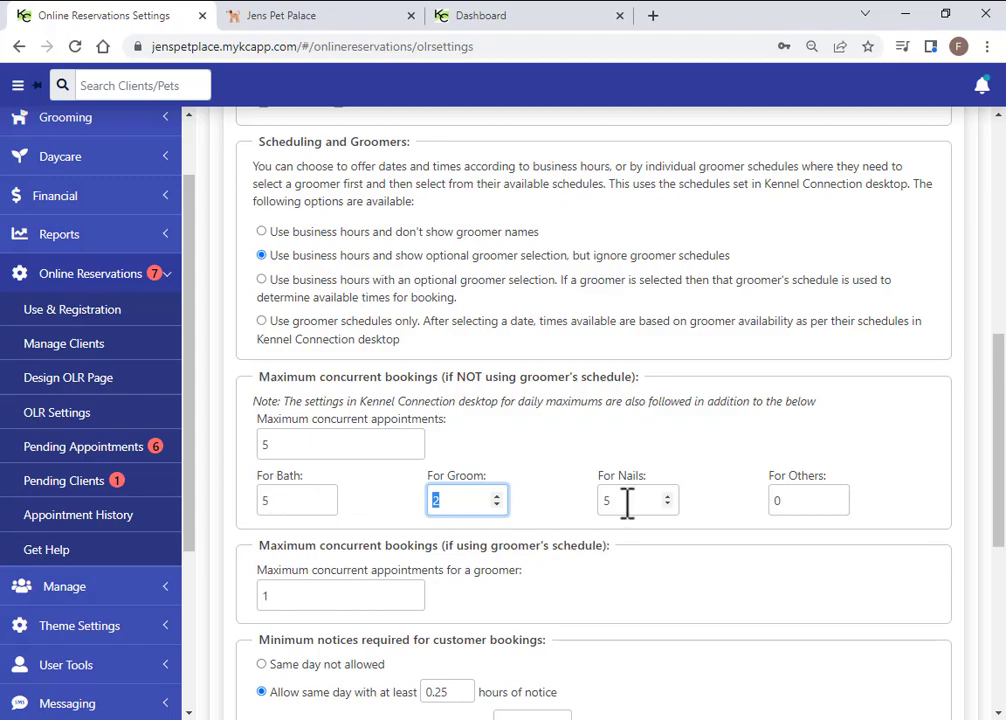
pyautogui.doubleClick(265, 446)
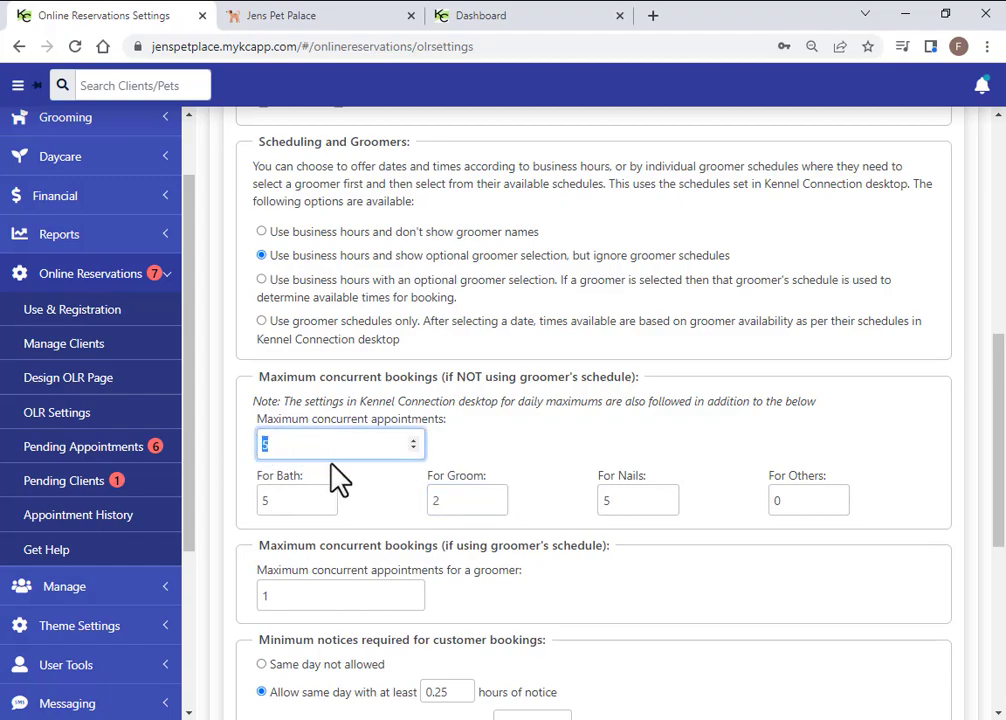
pyautogui.click(285, 501)
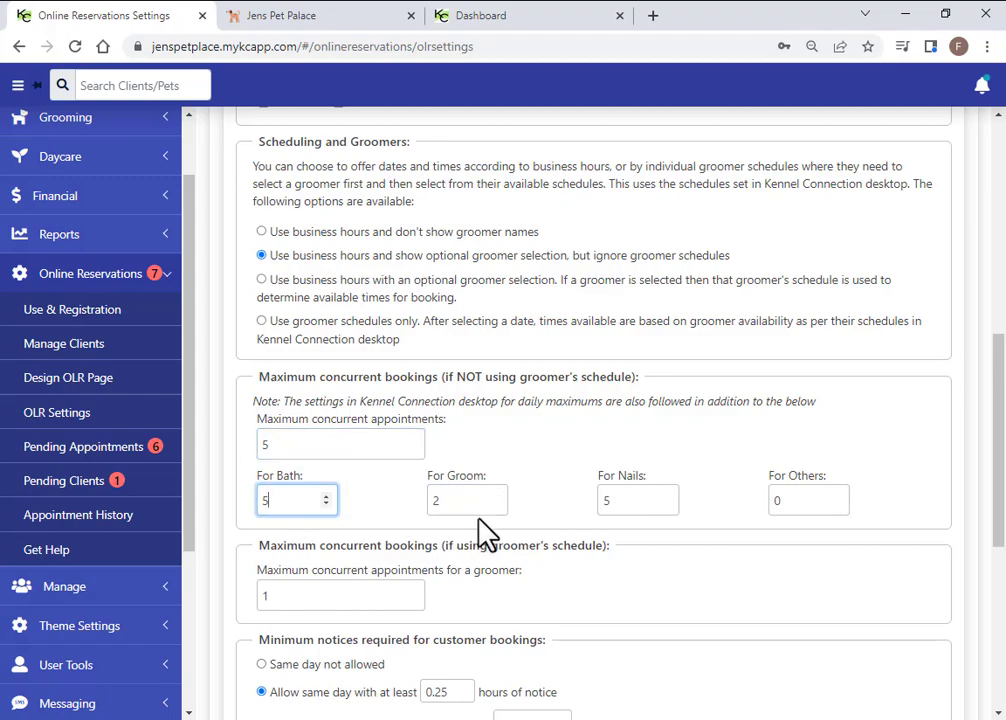
pyautogui.scroll(6, 516, 427)
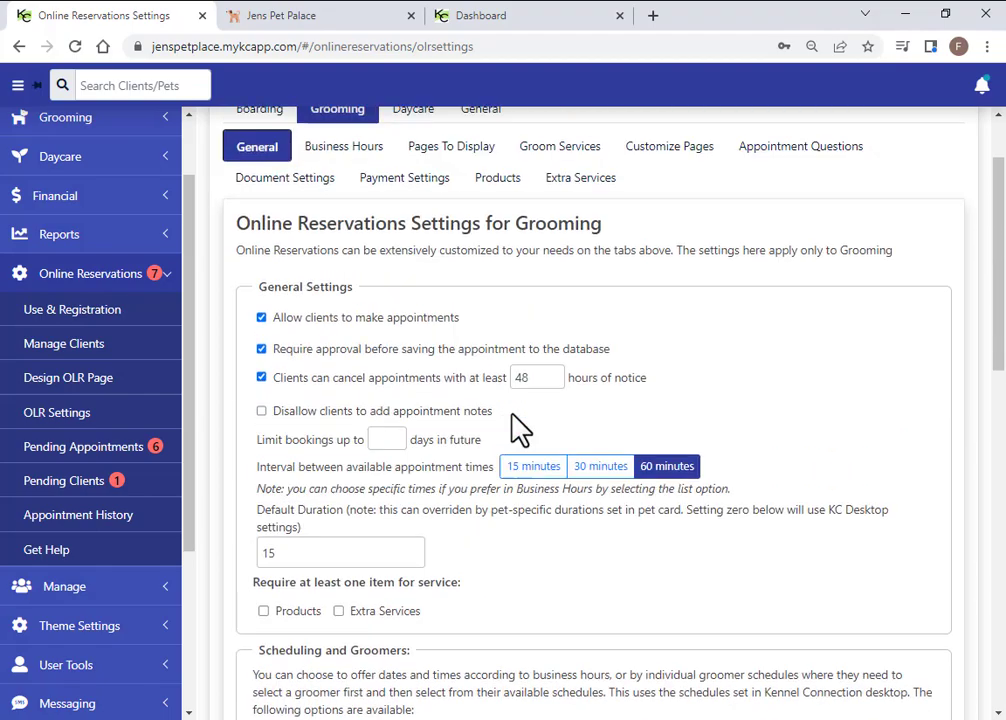
pyautogui.scroll(1, 516, 427)
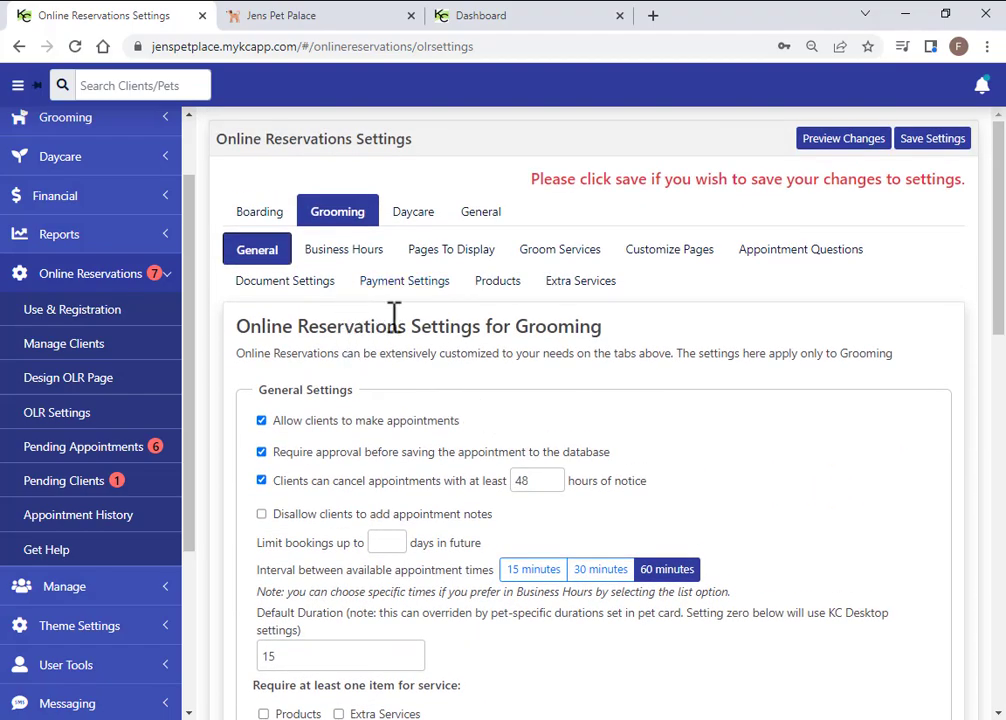
# Set the all-services phone number format to None
pyautogui.click(480, 220)
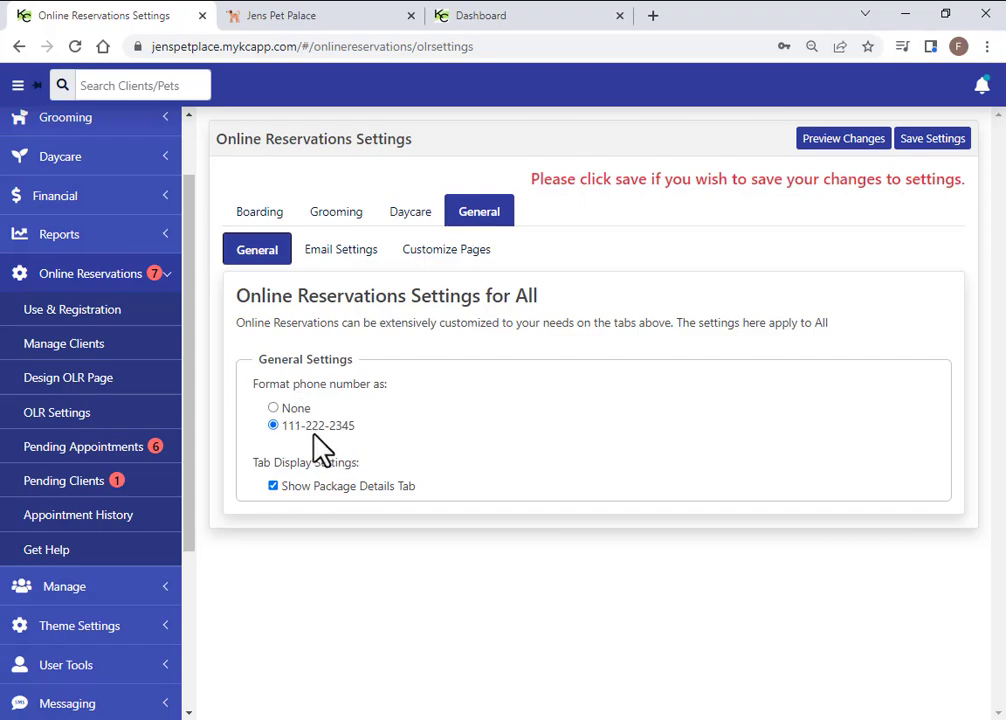
pyautogui.click(274, 408)
pyautogui.click(343, 258)
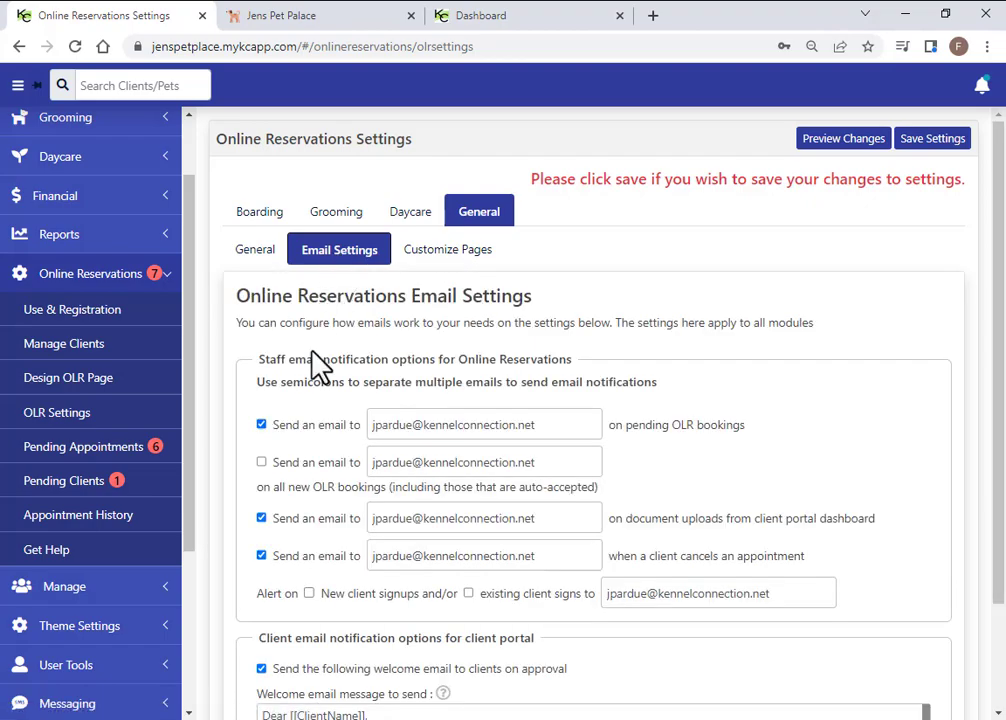
# Review the Email Settings staff notifications, leaving staff emails for all new bookings off
pyautogui.scroll(-1, 308, 352)
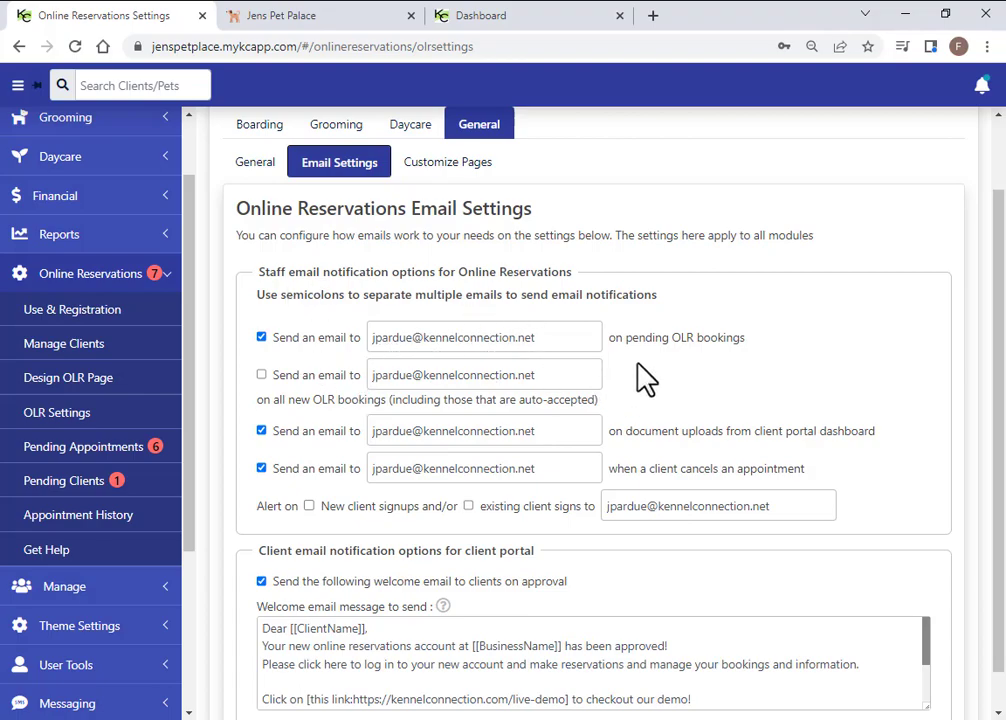
pyautogui.moveTo(706, 339); pyautogui.dragTo(681, 340)
pyautogui.click(382, 400)
pyautogui.moveTo(344, 400); pyautogui.dragTo(283, 400)
pyautogui.click(261, 375)
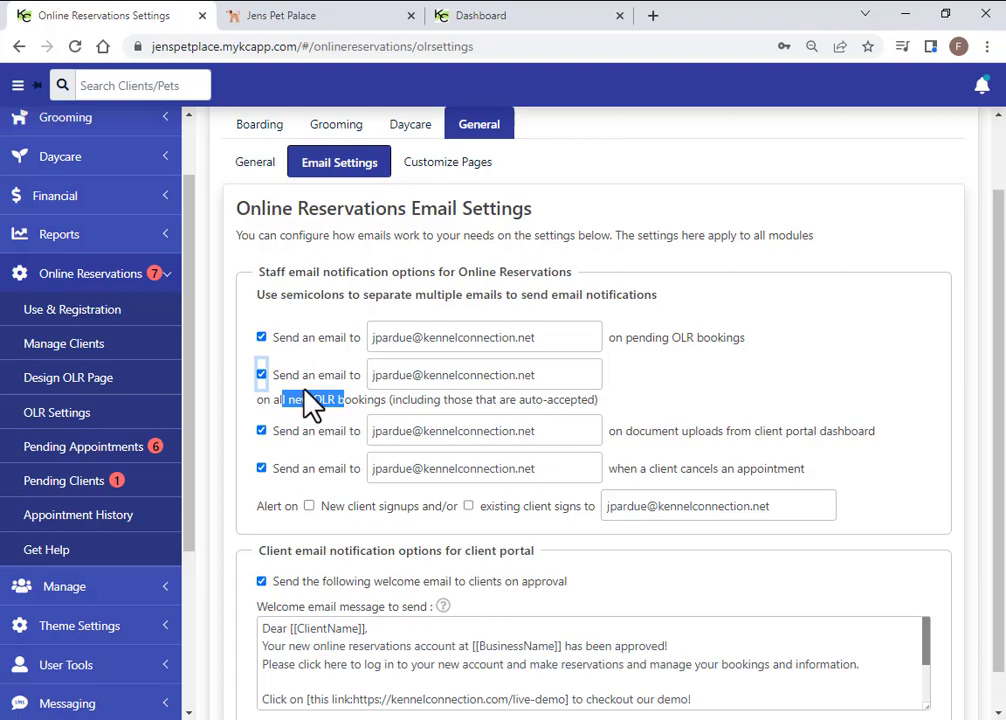
pyautogui.click(262, 376)
pyautogui.click(337, 431)
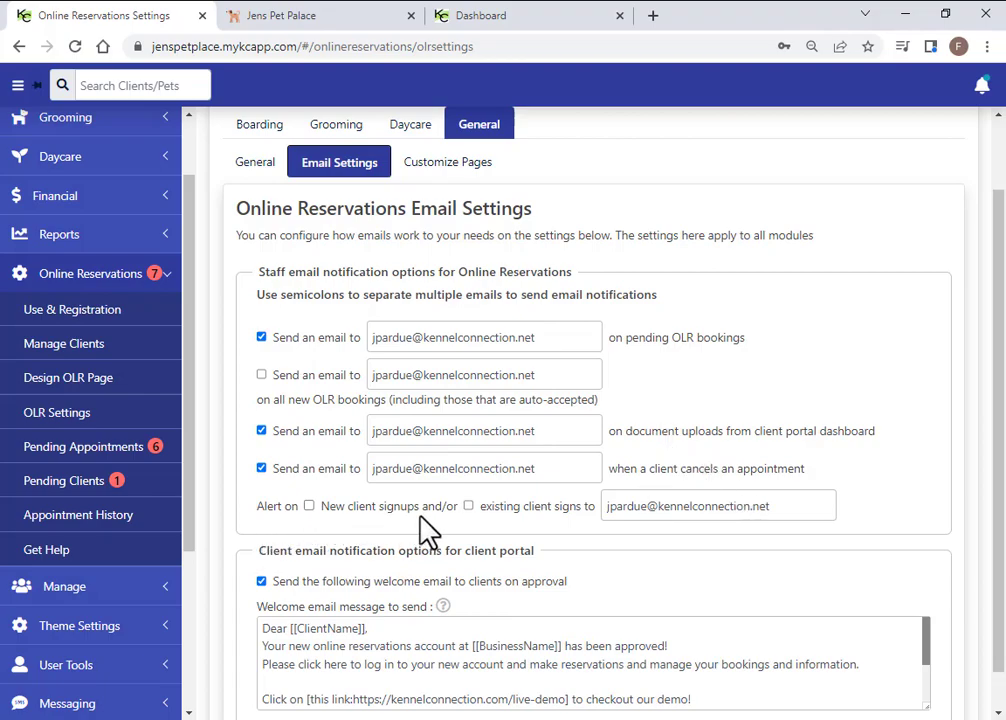
pyautogui.scroll(-1, 633, 548)
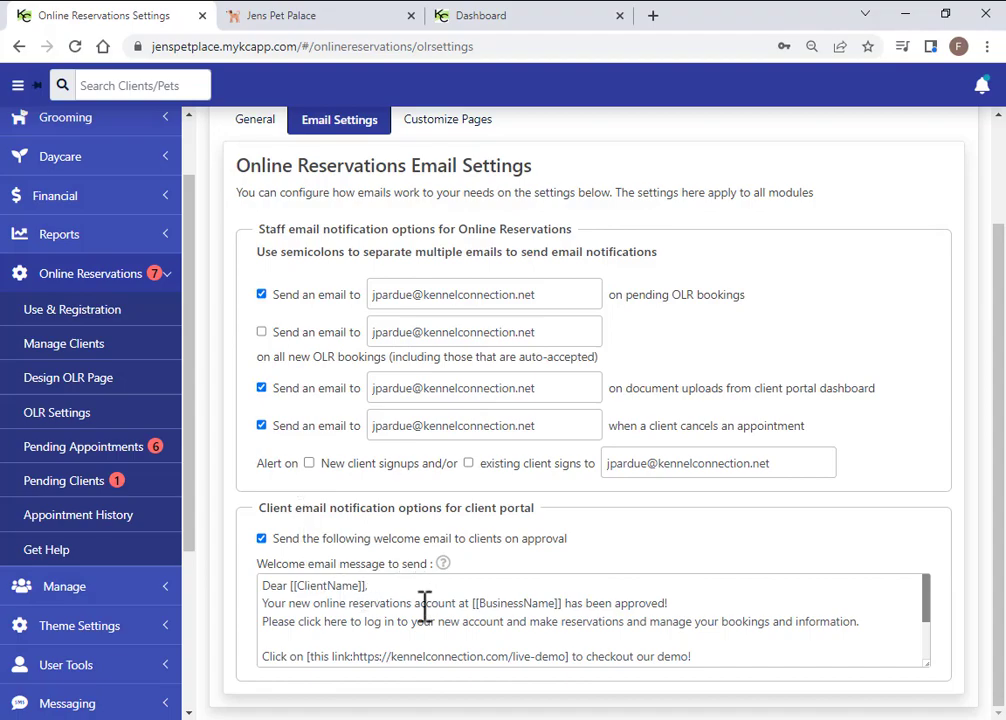
pyautogui.doubleClick(302, 588)
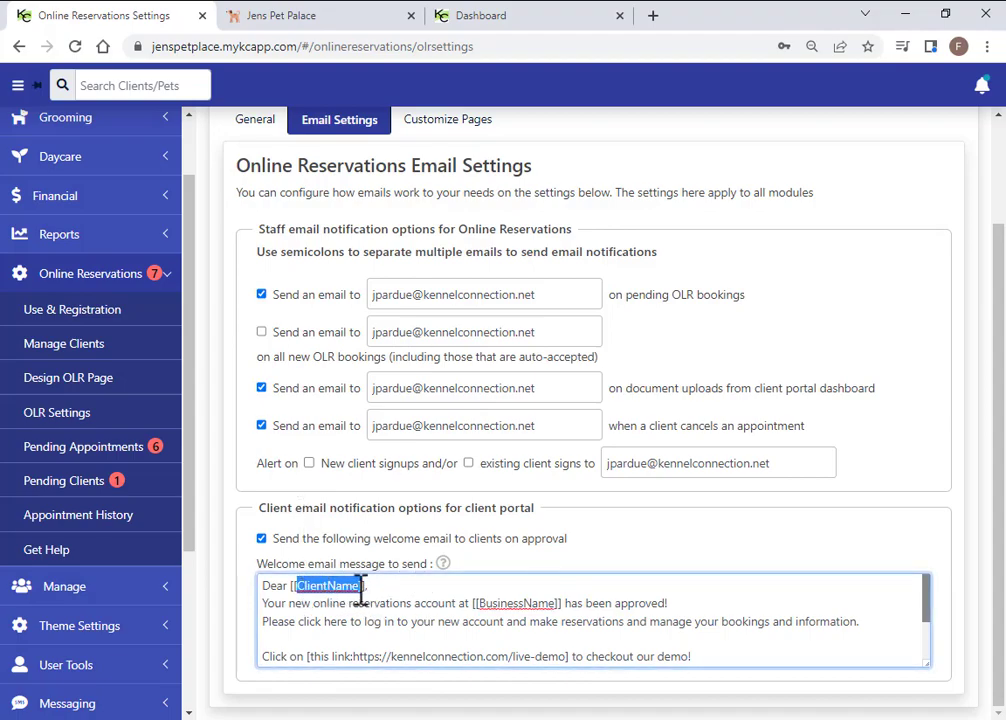
pyautogui.click(387, 610)
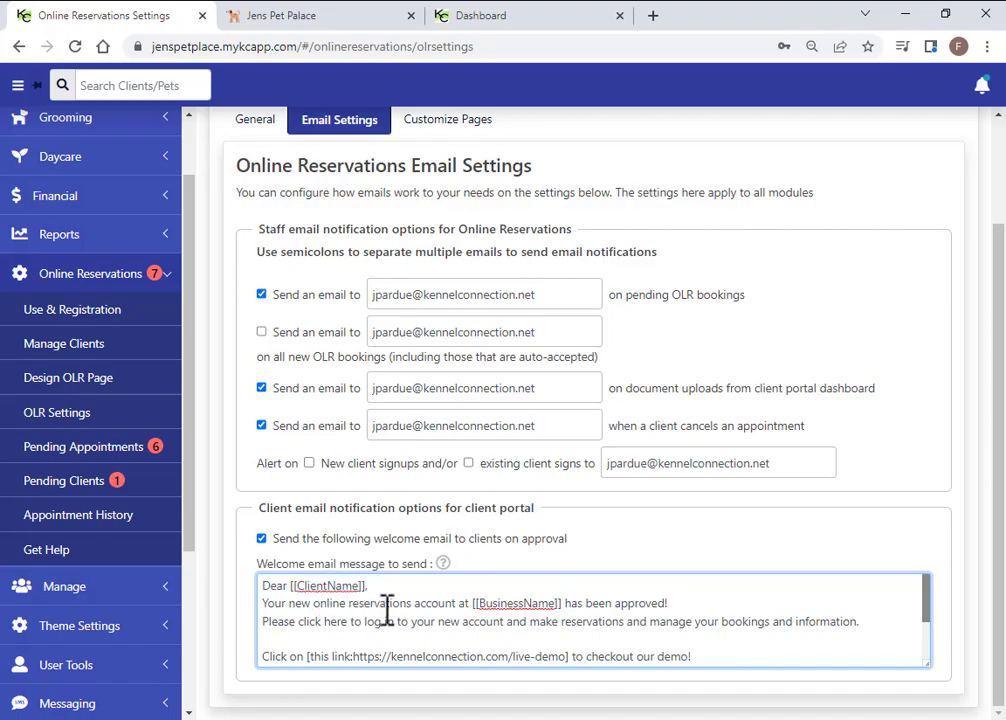
pyautogui.moveTo(443, 566)
pyautogui.scroll(1, 410, 508)
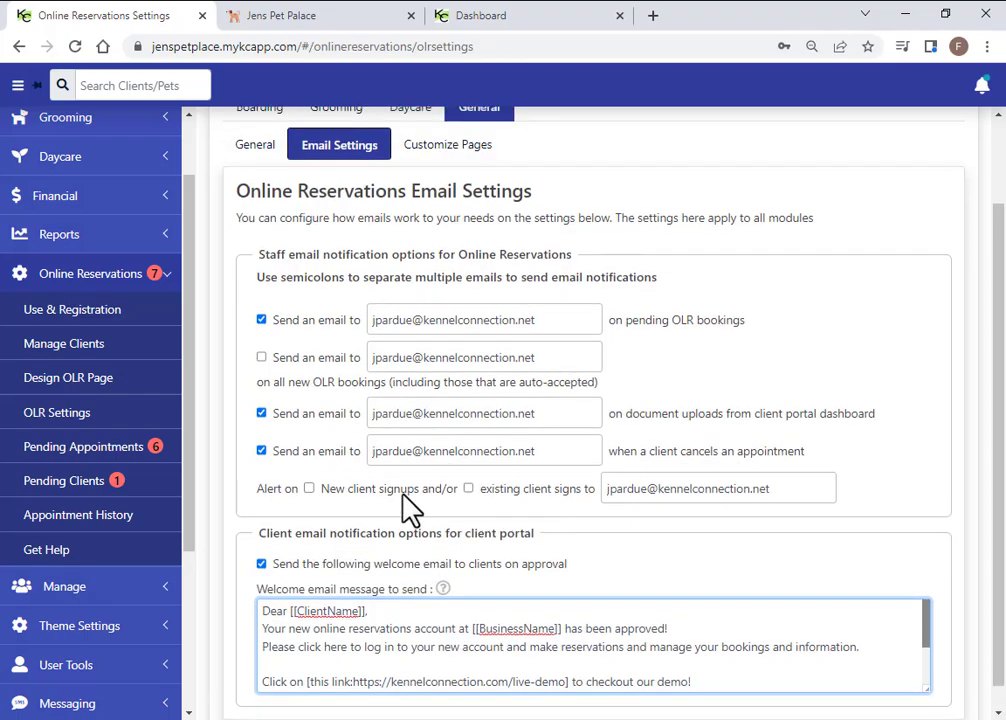
pyautogui.scroll(3, 409, 321)
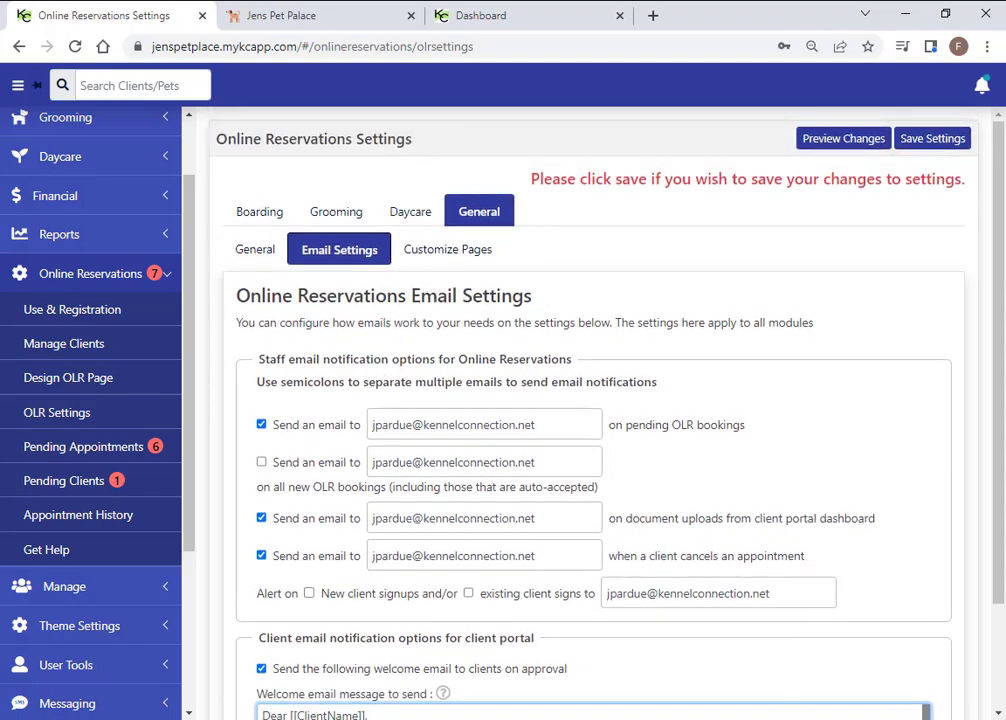
# In the Jens Pet Palace portal, start a new Boarding appointment and accept the notice
pyautogui.click(300, 30)
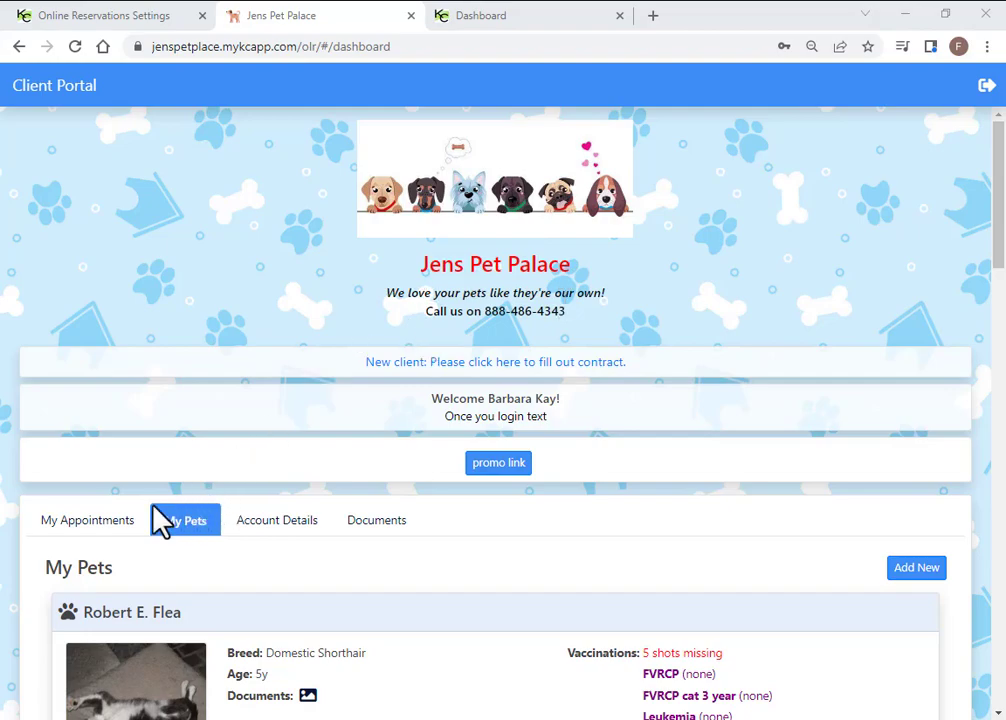
pyautogui.click(88, 520)
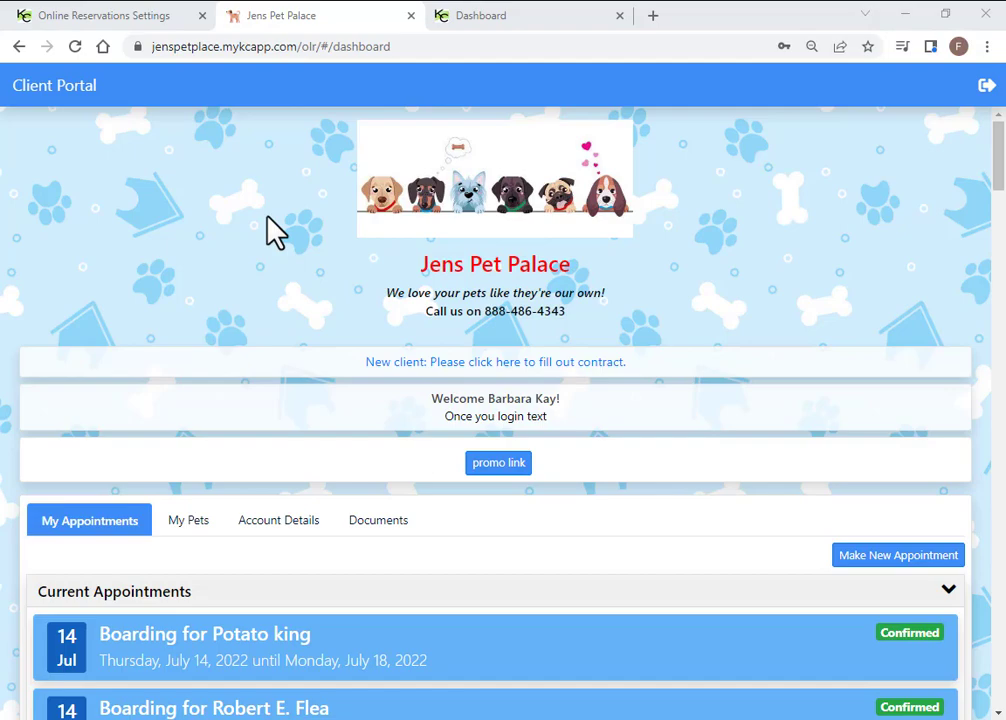
pyautogui.click(901, 558)
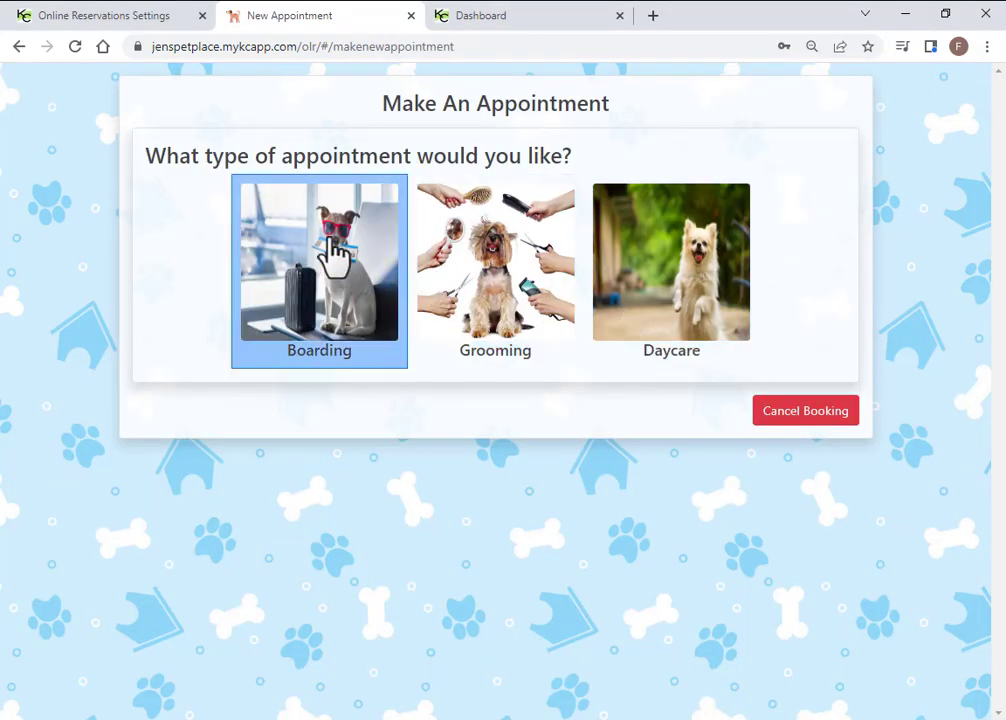
pyautogui.click(322, 288)
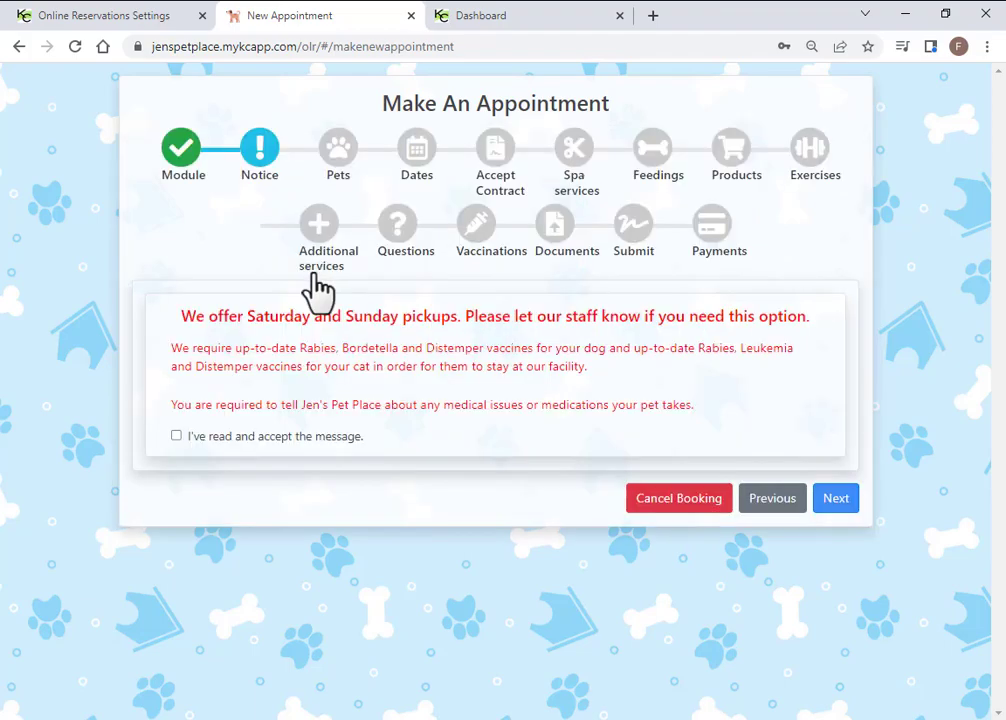
pyautogui.moveTo(772, 236); pyautogui.dragTo(318, 172)
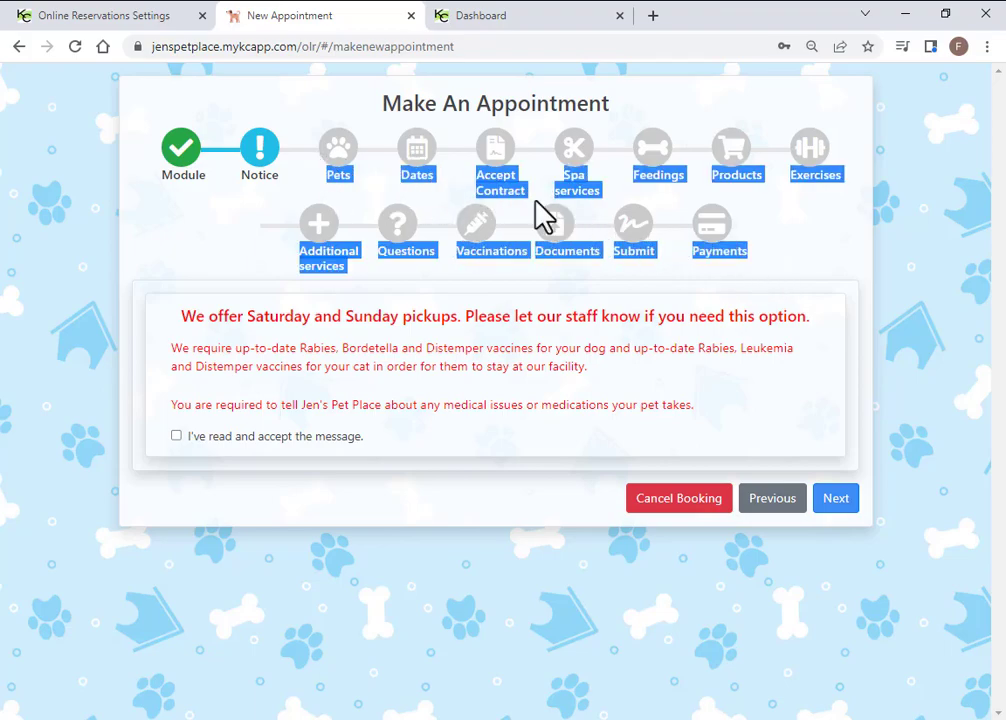
pyautogui.click(259, 228)
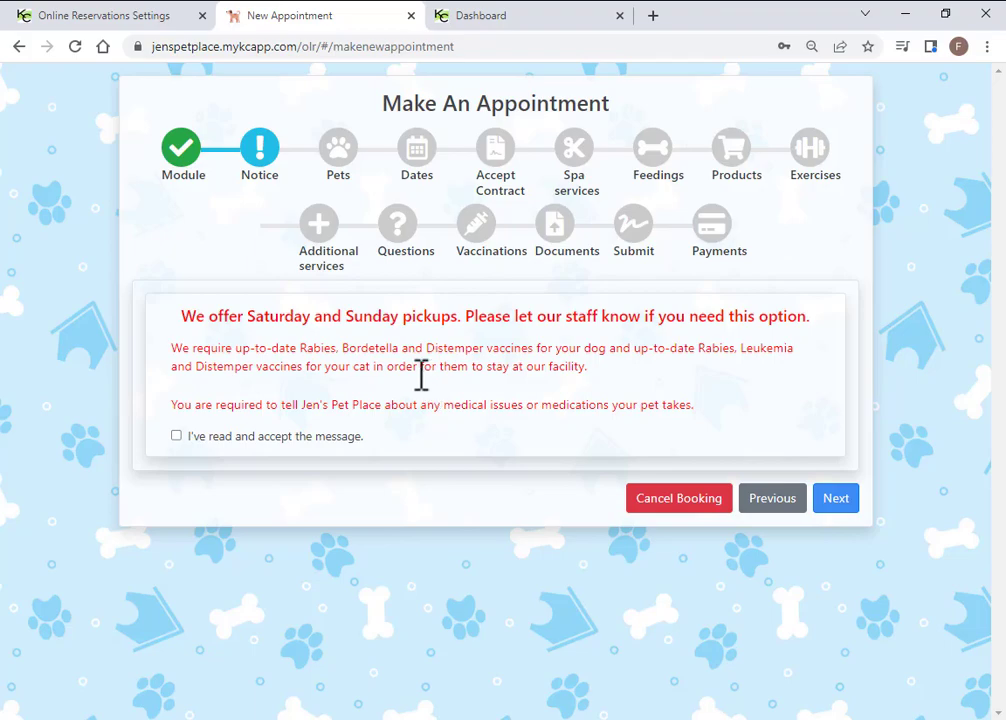
pyautogui.click(833, 508)
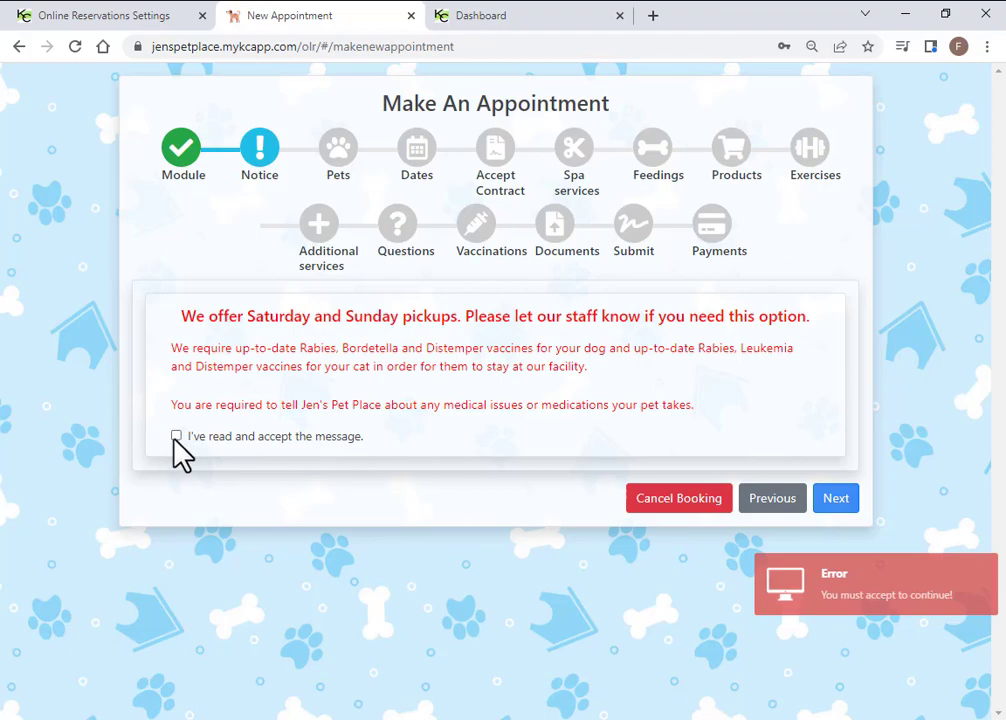
pyautogui.click(829, 502)
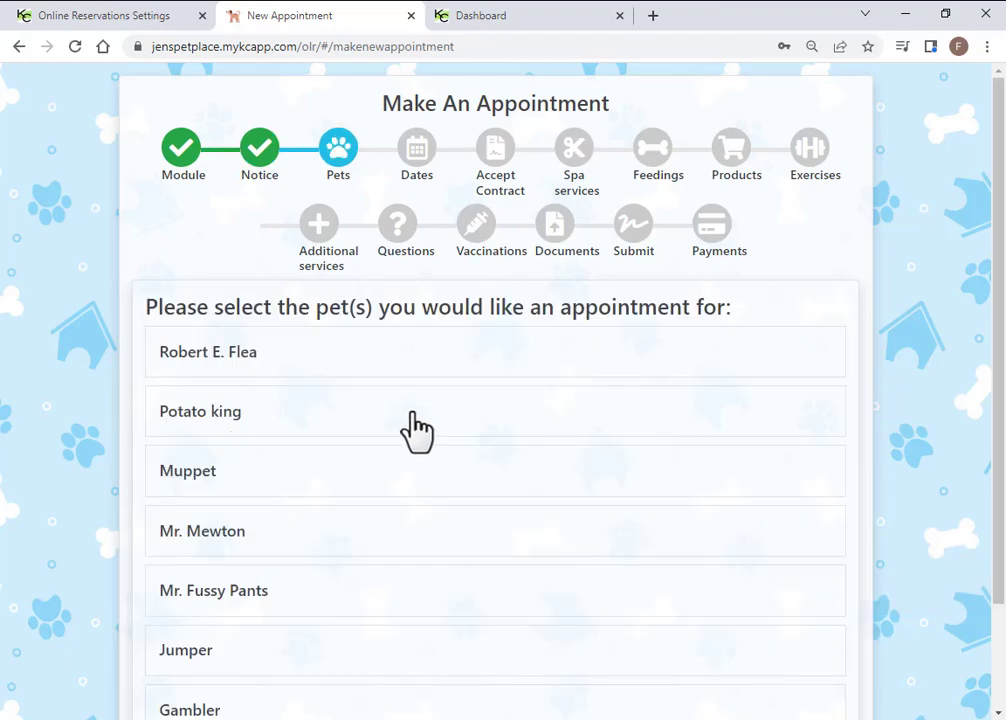
# Select Jumper and Gambler for the boarding appointment
pyautogui.scroll(-2, 310, 600)
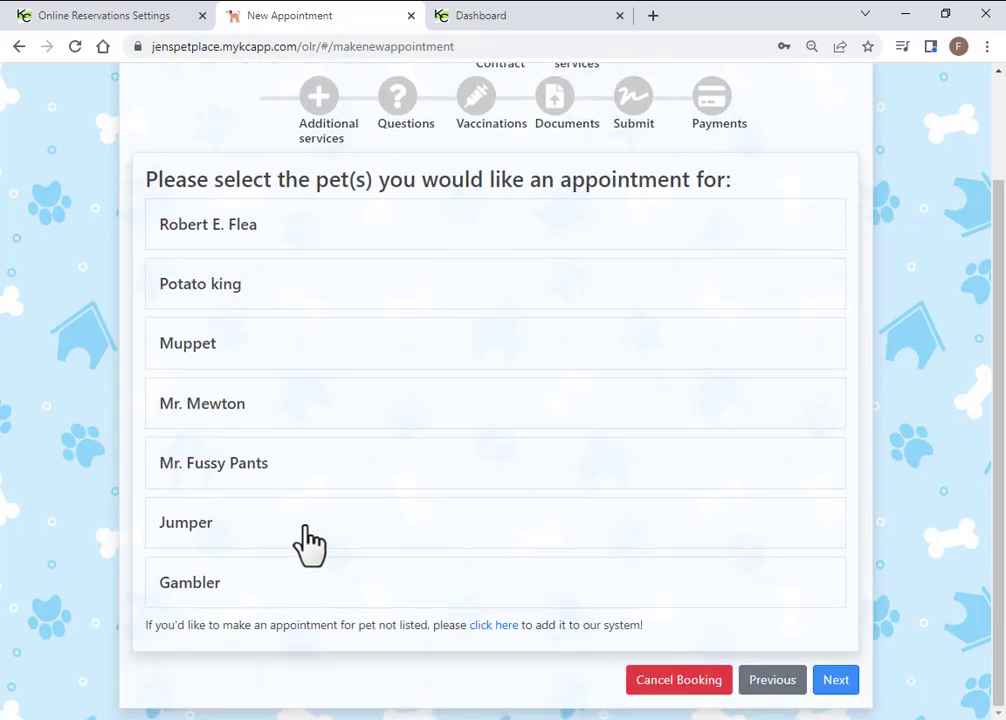
pyautogui.click(303, 528)
pyautogui.click(335, 590)
pyautogui.click(828, 688)
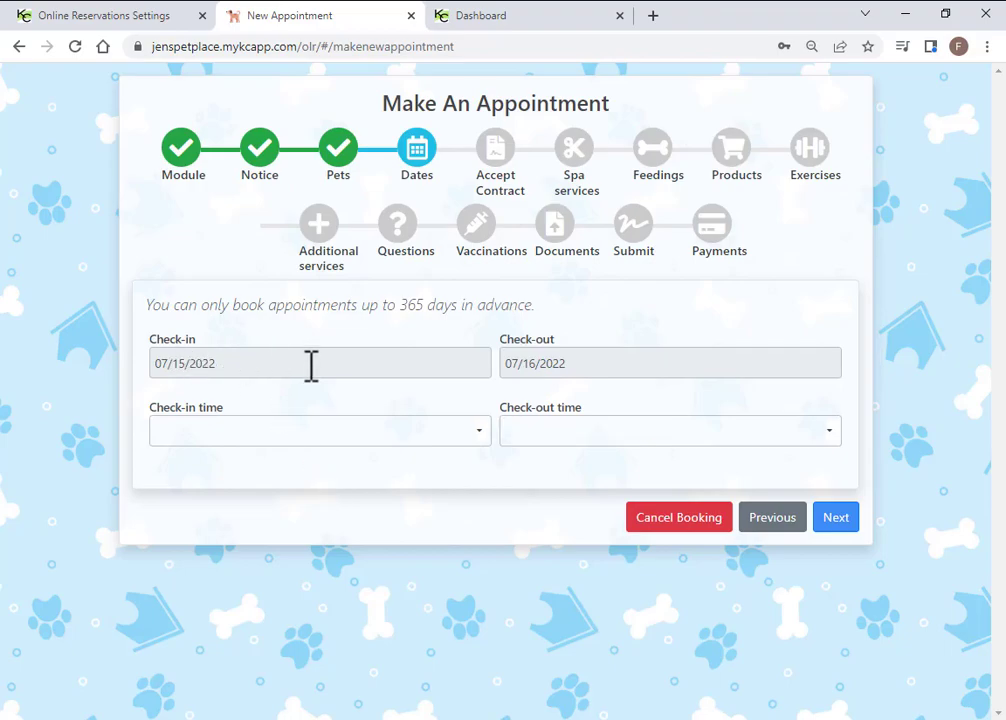
# Set check-in to 09/26/2022 at 11:00 AM and check-out to 09/30/2022 at 12:15 PM
pyautogui.click(311, 364)
pyautogui.click(317, 391)
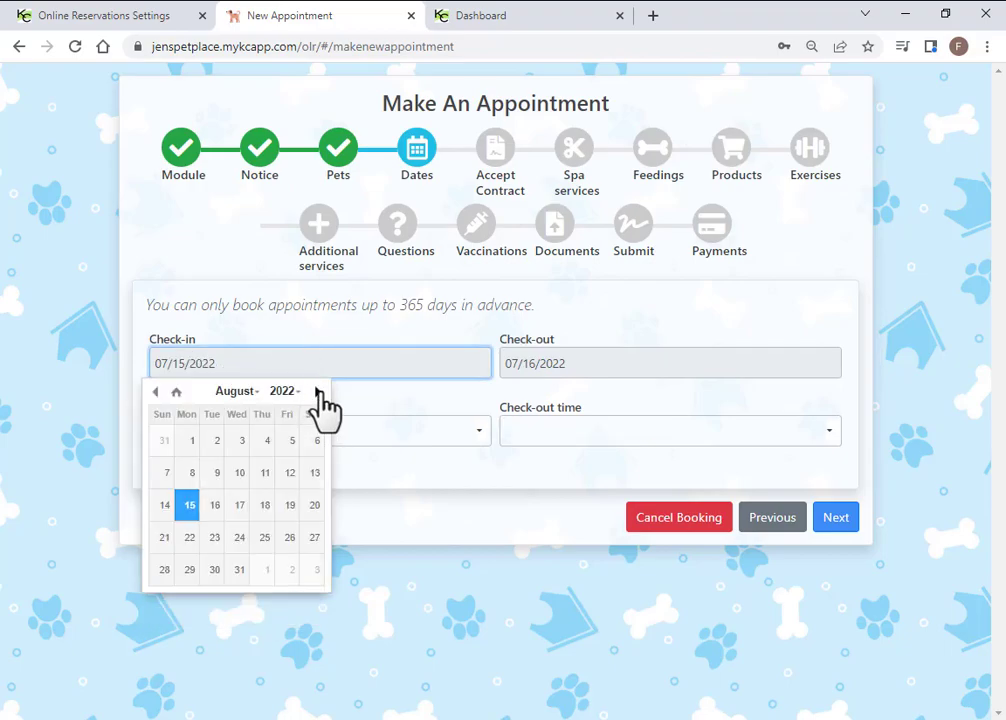
pyautogui.click(317, 391)
pyautogui.click(189, 569)
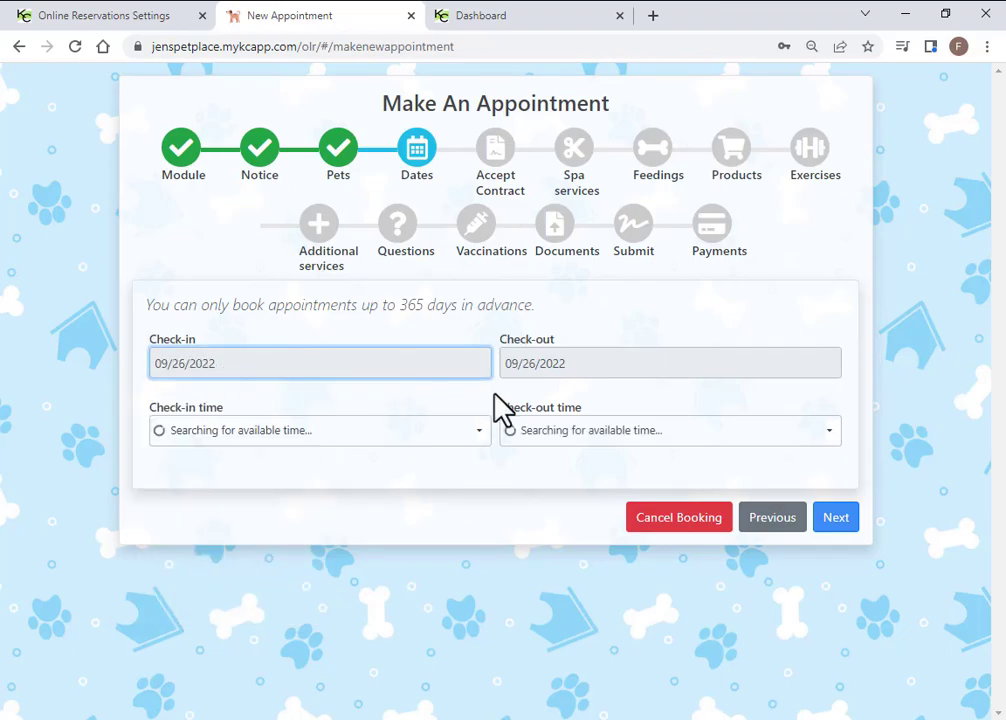
pyautogui.click(601, 366)
pyautogui.click(641, 572)
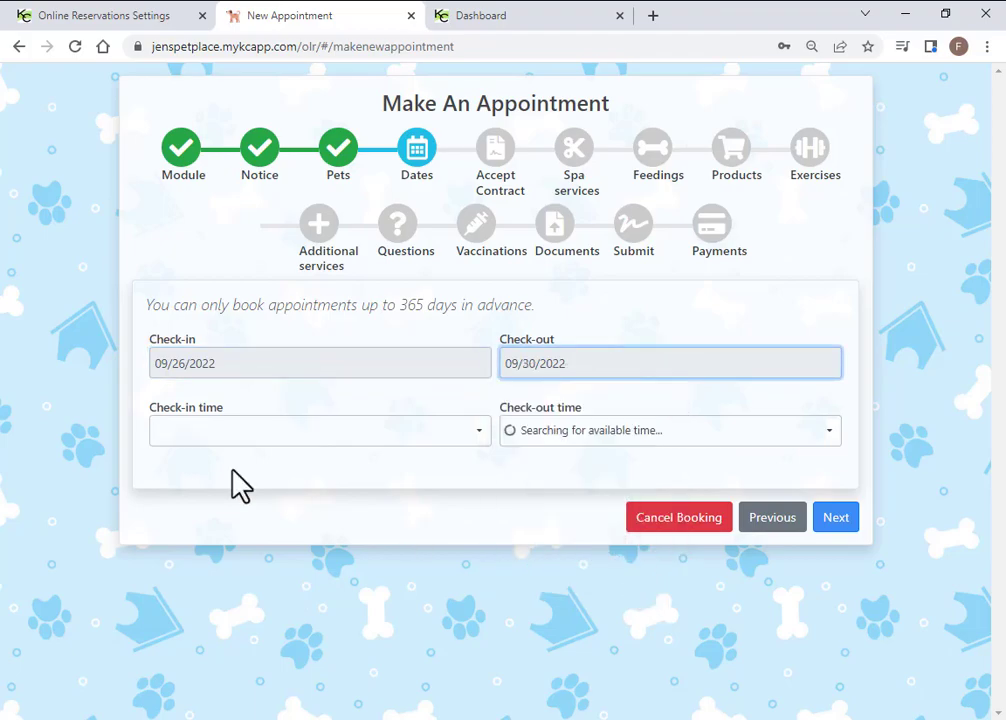
pyautogui.click(200, 437)
pyautogui.click(189, 308)
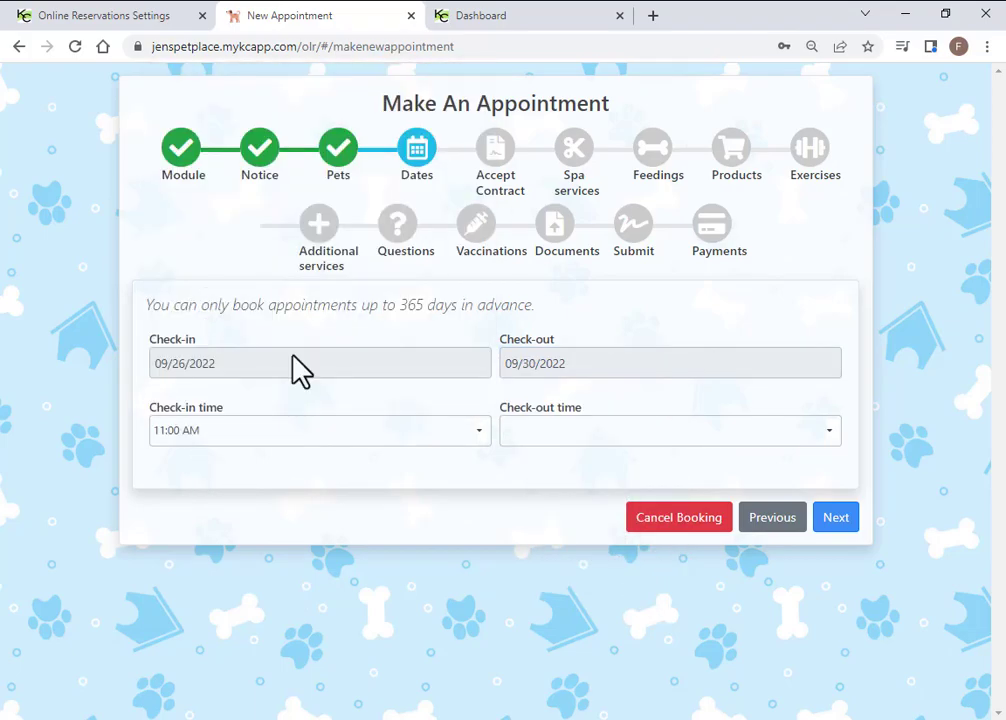
pyautogui.click(544, 432)
pyautogui.click(543, 368)
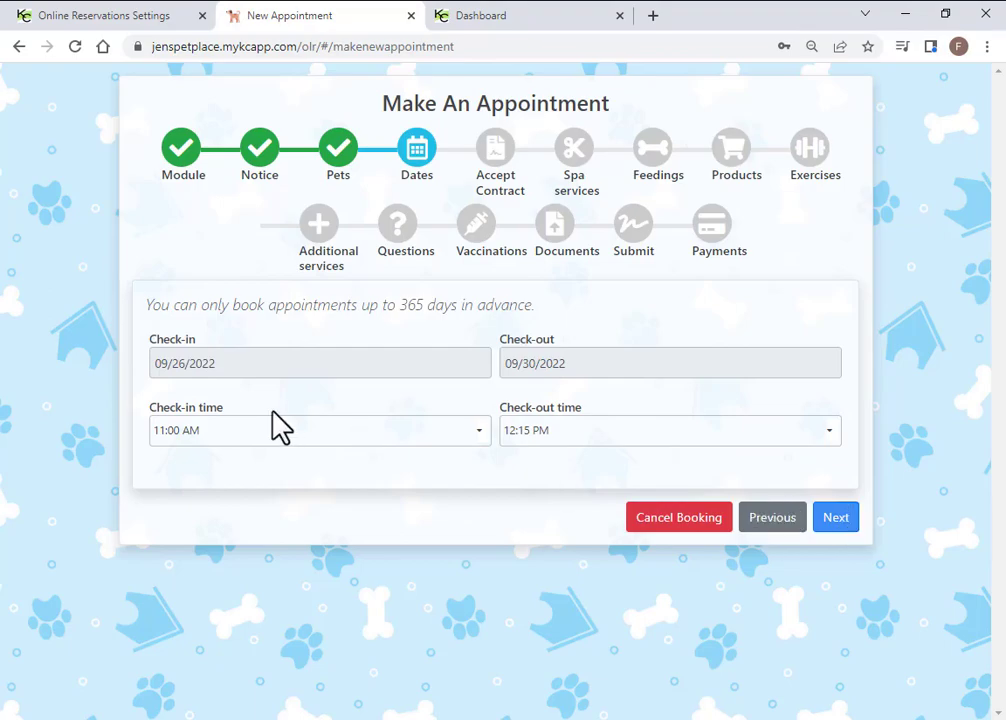
pyautogui.click(840, 519)
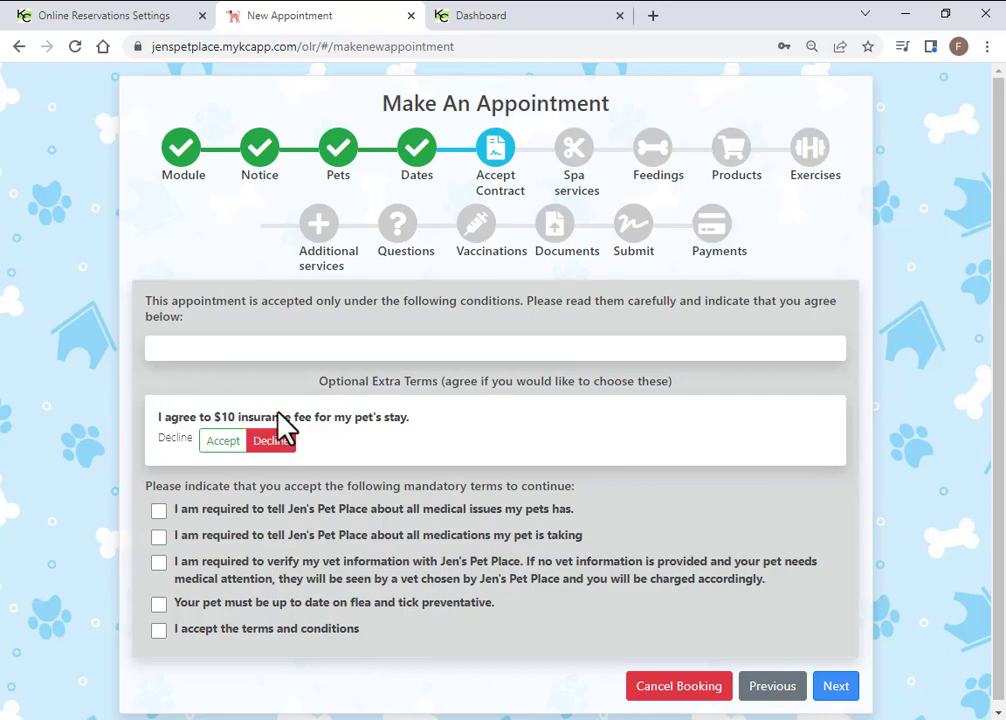
# Accept the optional $10 insurance fee and tick all five contract agreements
pyautogui.click(226, 449)
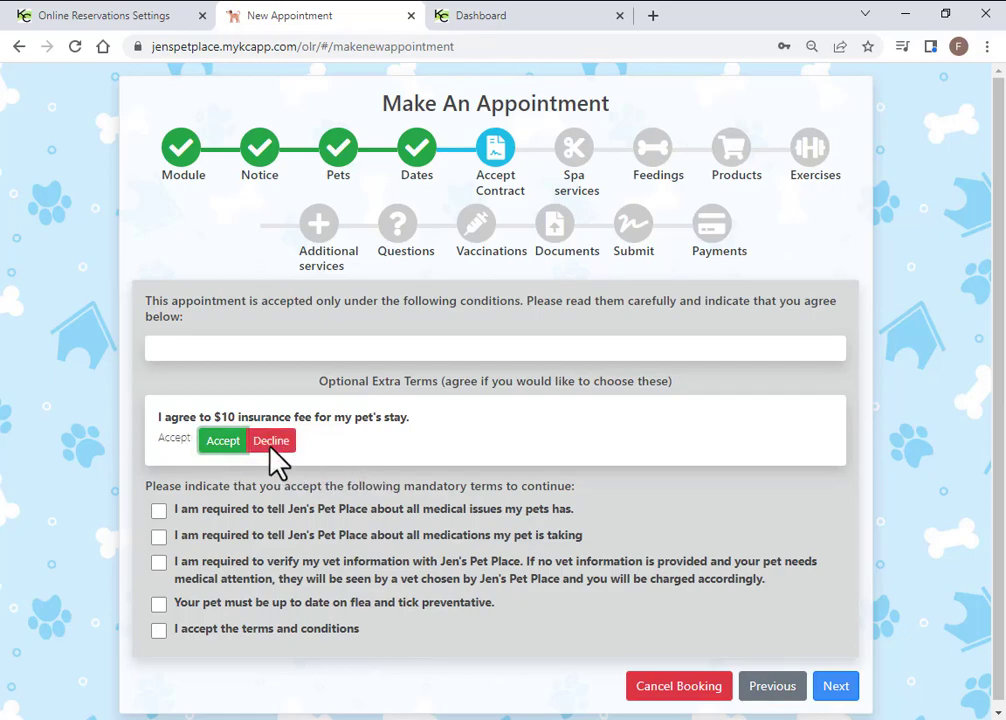
pyautogui.scroll(-1, 135, 489)
pyautogui.click(159, 505)
pyautogui.click(159, 531)
pyautogui.click(159, 557)
pyautogui.click(159, 598)
pyautogui.click(159, 624)
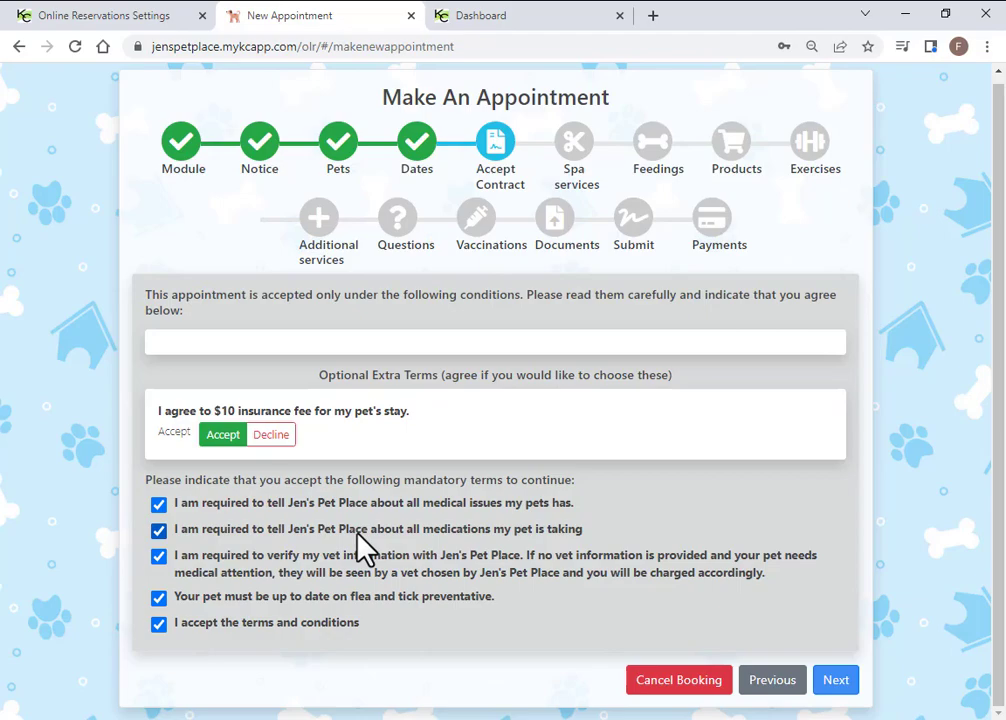
pyautogui.click(268, 437)
pyautogui.click(224, 436)
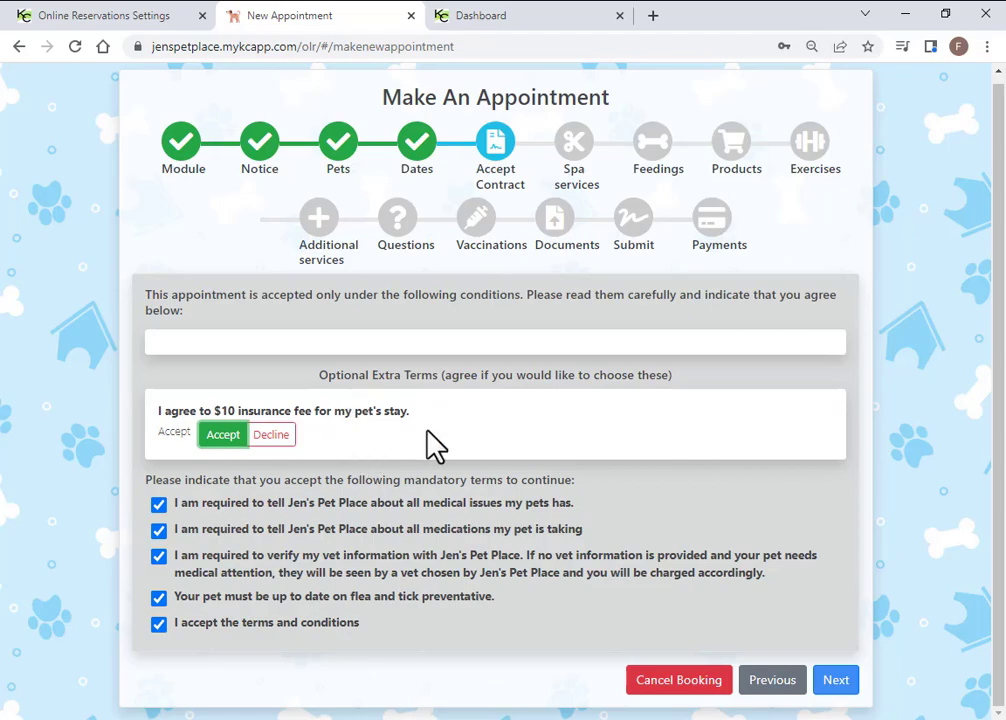
pyautogui.click(833, 690)
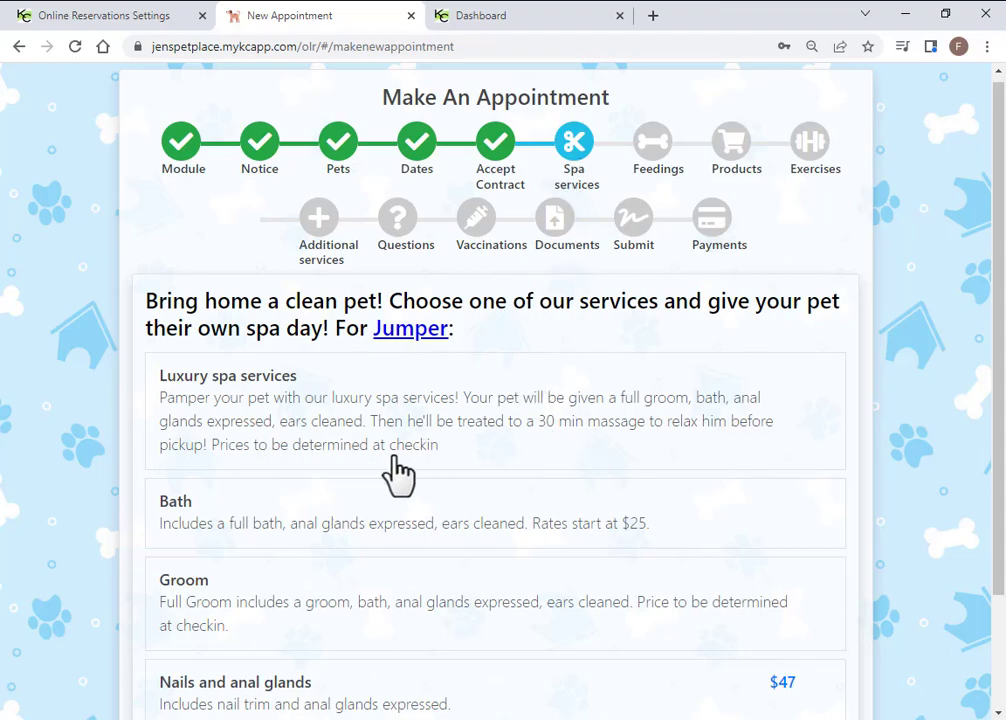
# Choose Luxury spa services for Jumper and a Bath for Gambler
pyautogui.scroll(-1, 471, 381)
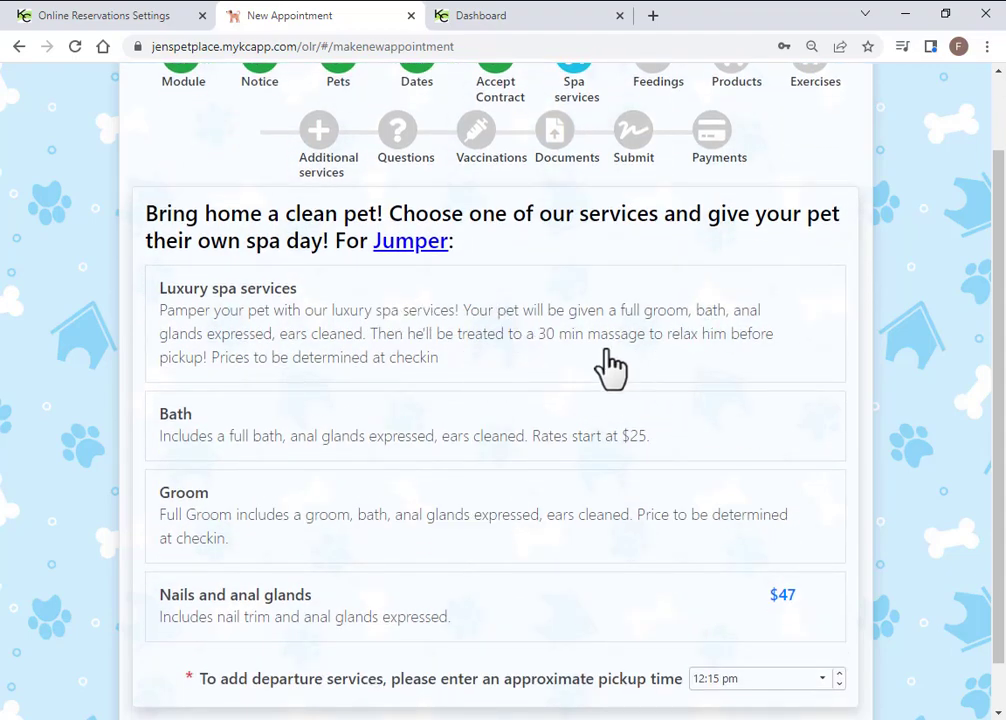
pyautogui.click(436, 343)
pyautogui.scroll(-1, 690, 600)
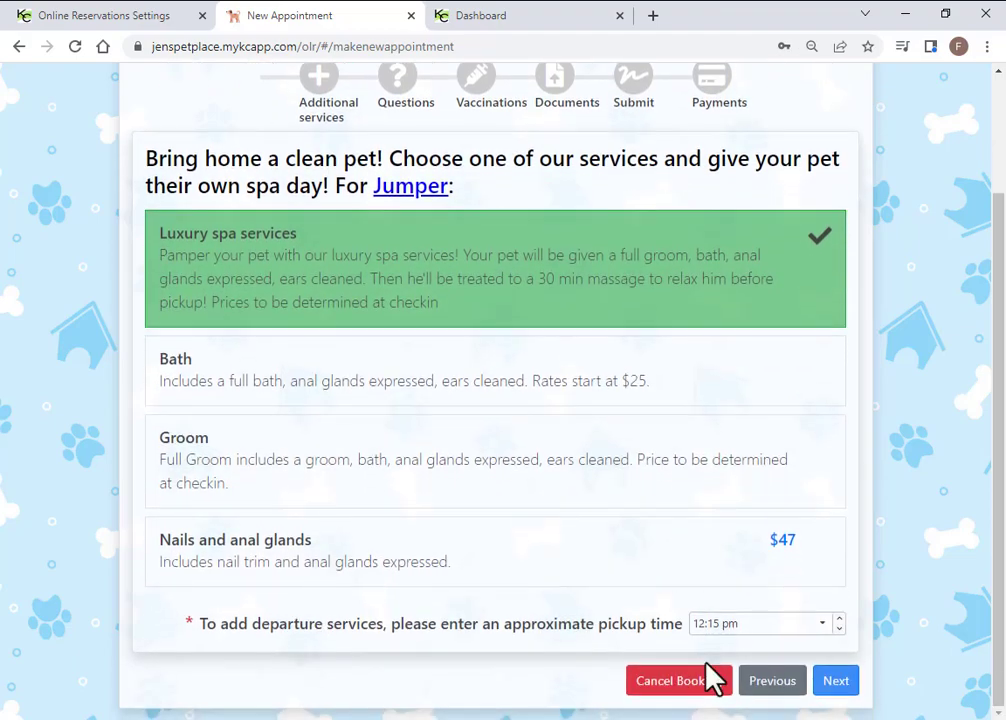
pyautogui.click(834, 683)
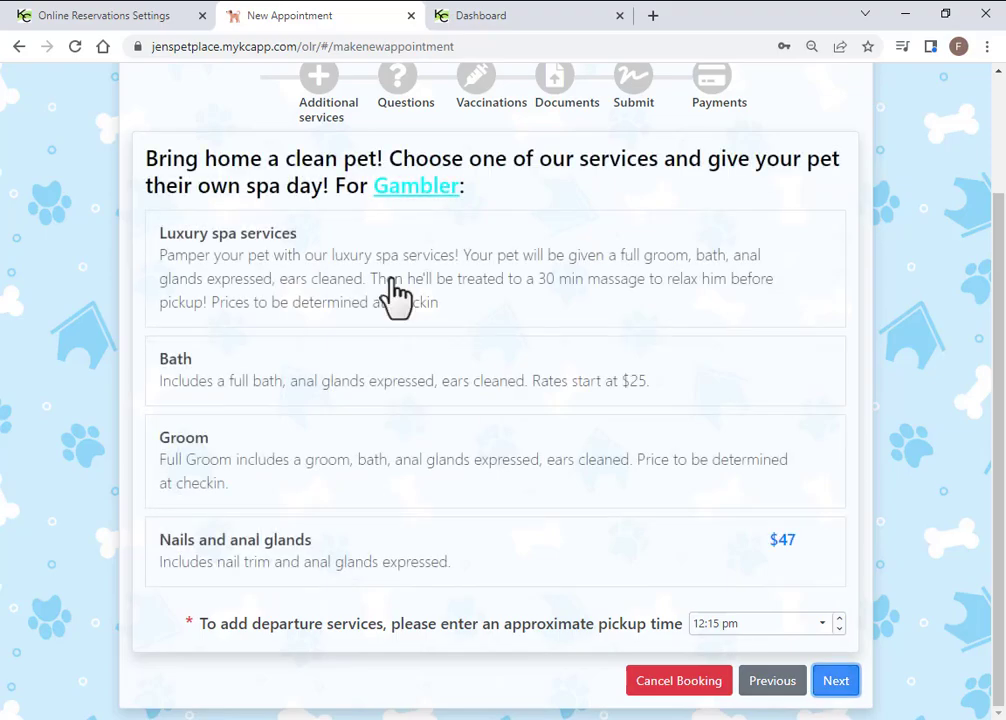
pyautogui.click(436, 390)
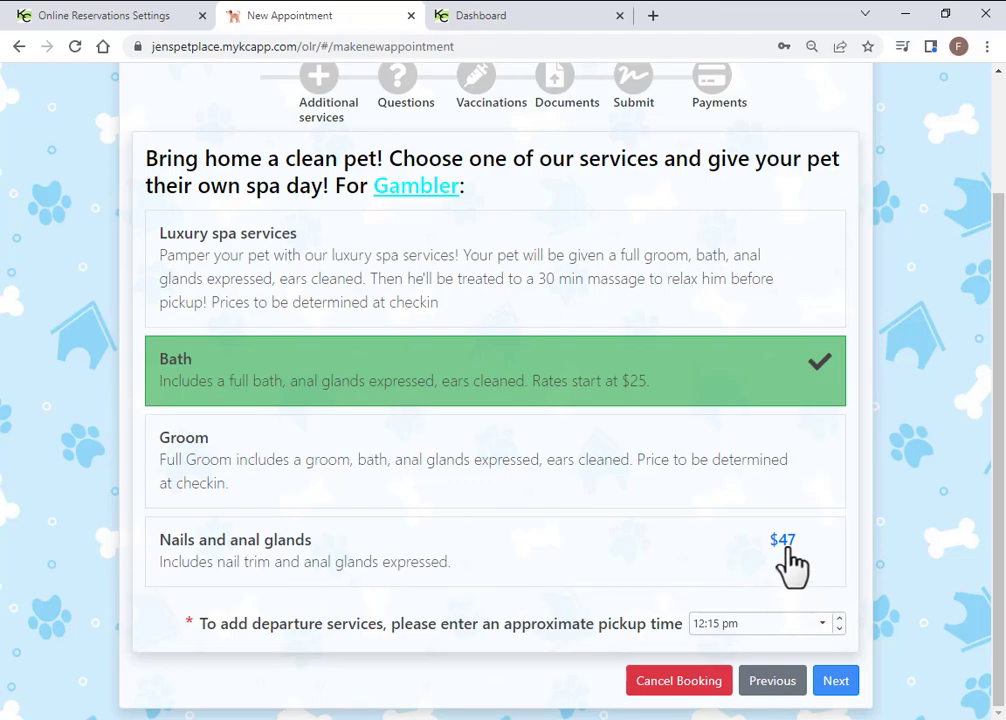
pyautogui.click(648, 400)
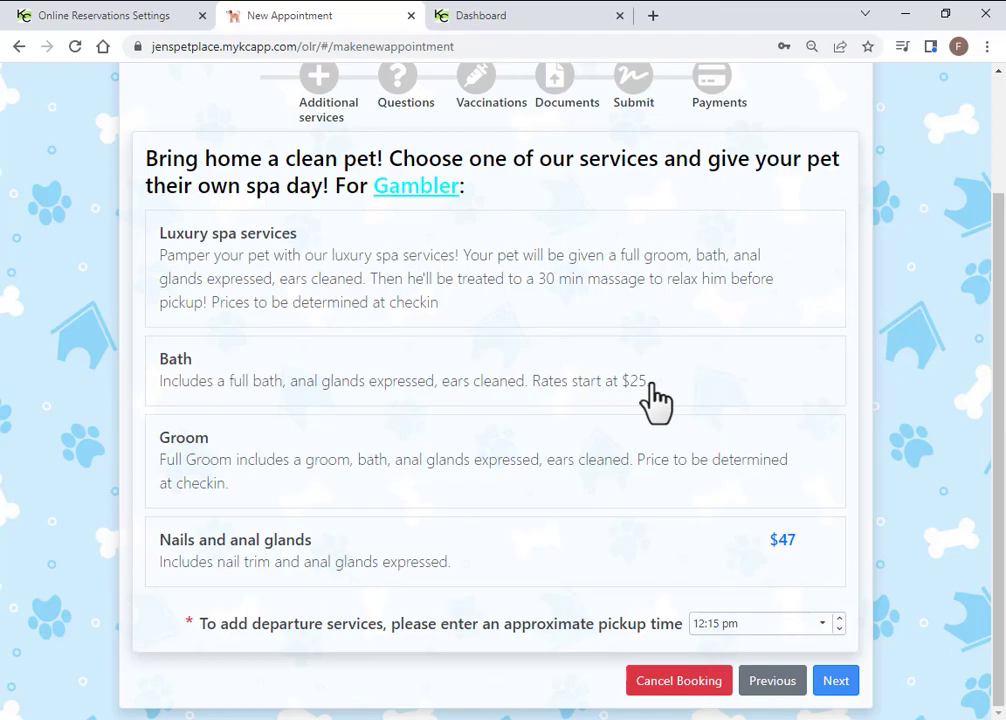
pyautogui.click(650, 390)
pyautogui.click(840, 686)
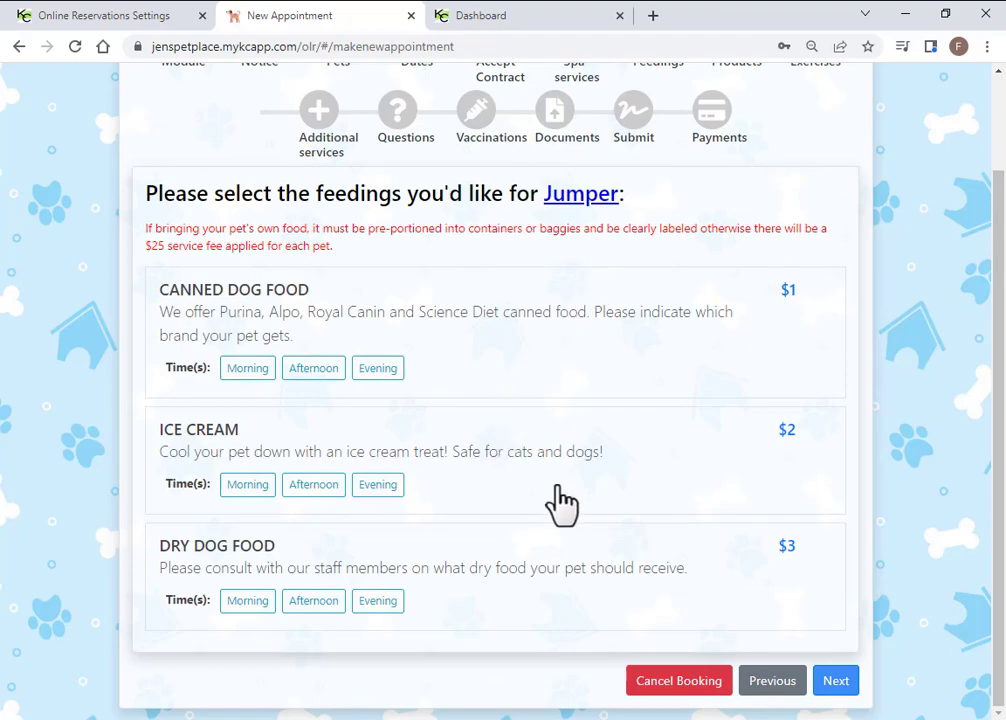
# Give Jumper 1/2 cup of canned dog food morning and evening, every day
pyautogui.click(835, 688)
pyautogui.click(770, 688)
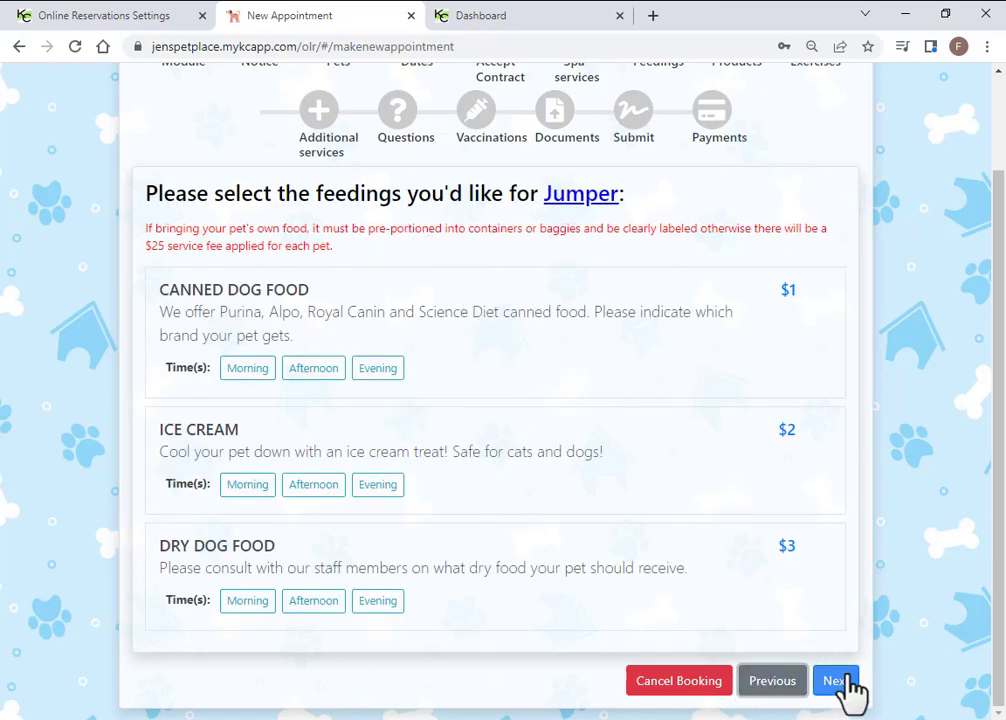
pyautogui.click(240, 372)
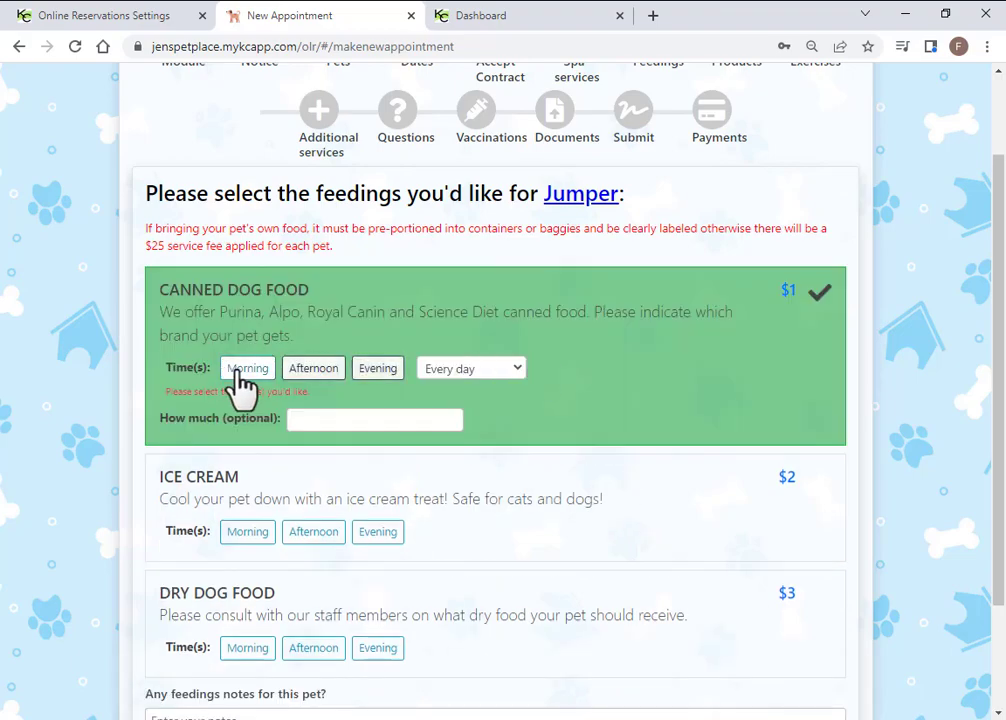
pyautogui.click(384, 372)
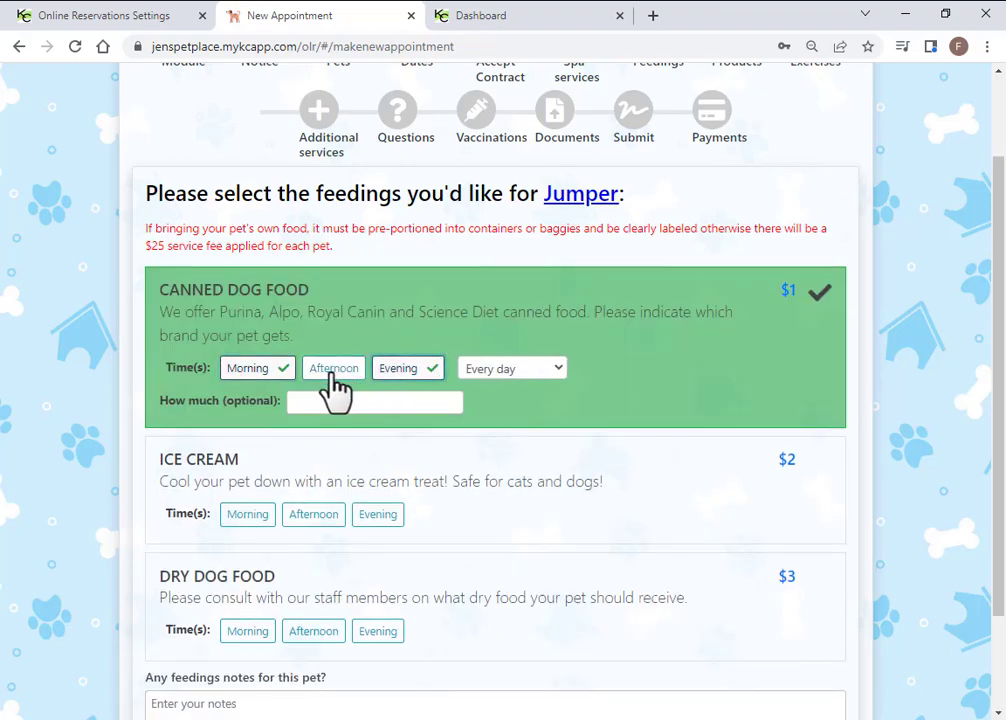
pyautogui.click(560, 368)
pyautogui.click(561, 384)
pyautogui.click(563, 378)
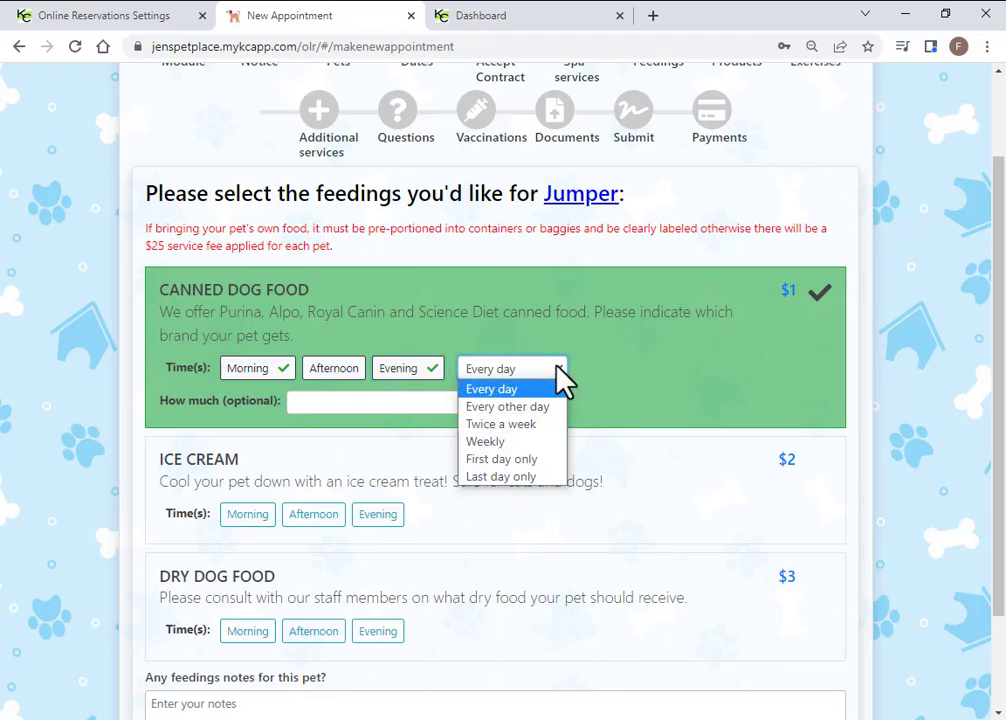
pyautogui.click(386, 395)
pyautogui.click(388, 399)
pyautogui.write('1/2 c')
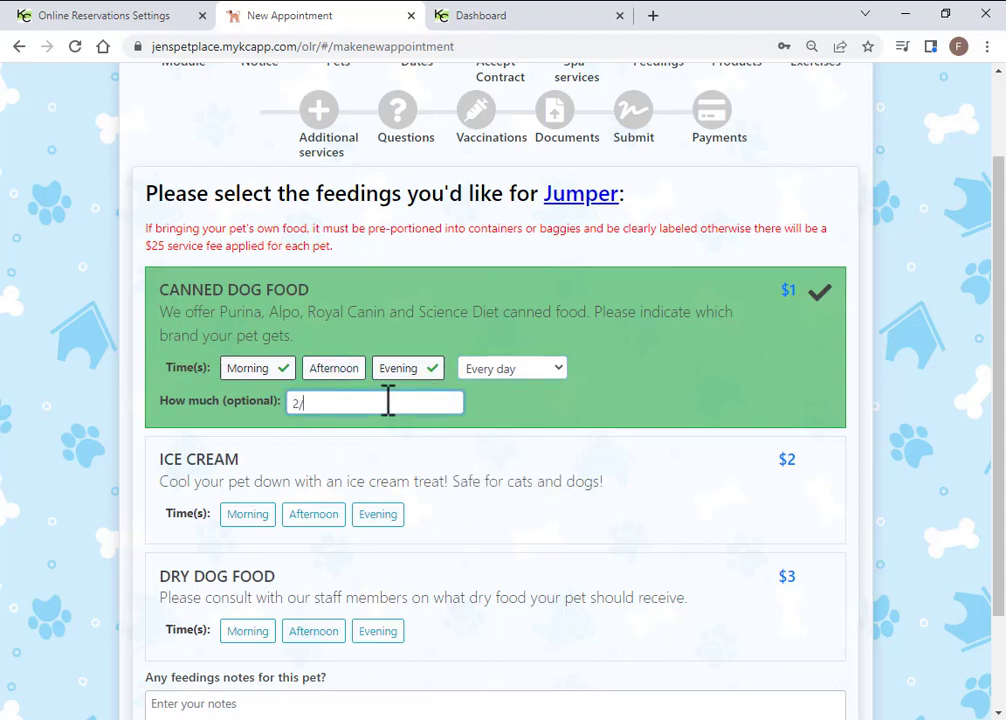
pyautogui.write('up')
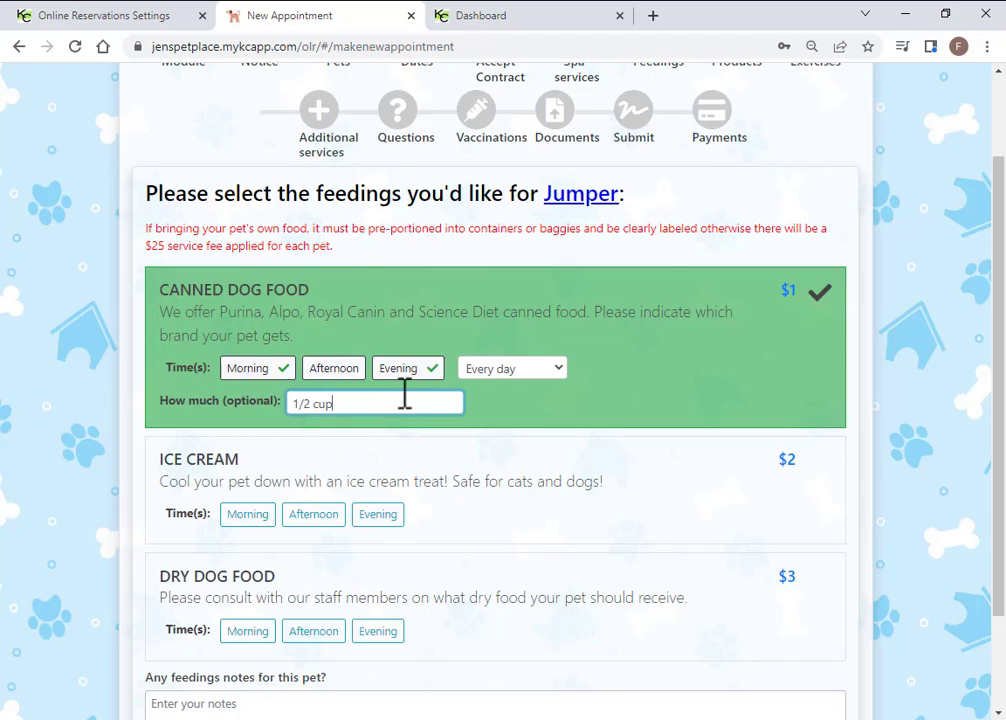
pyautogui.scroll(-3, 775, 579)
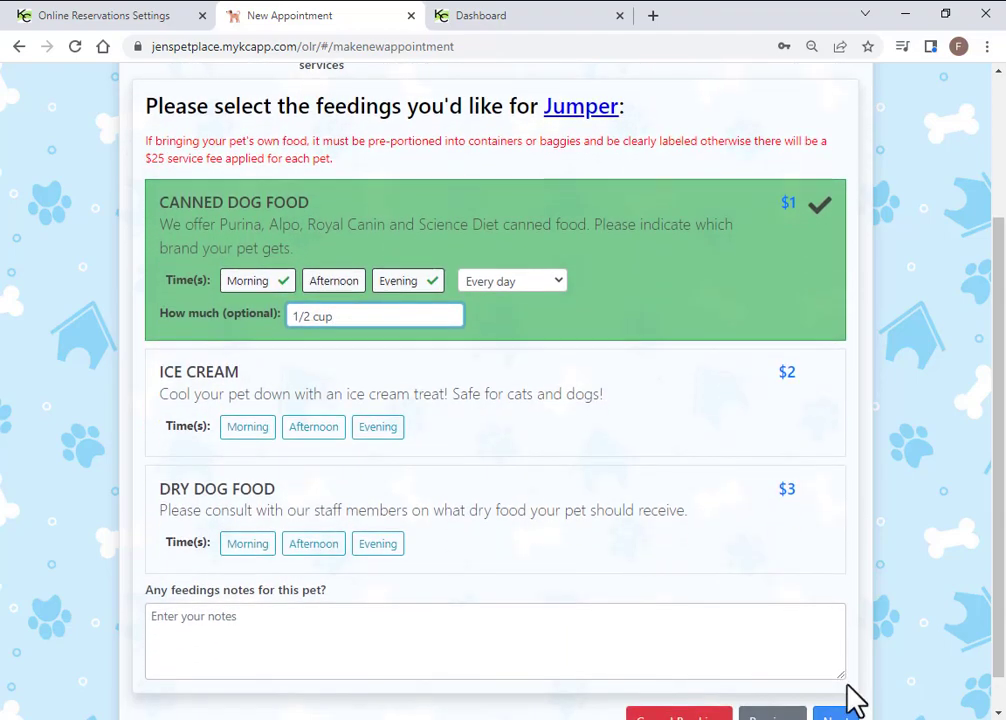
# Give Gambler afternoon ice cream plus dry dog food morning and evening
pyautogui.click(838, 681)
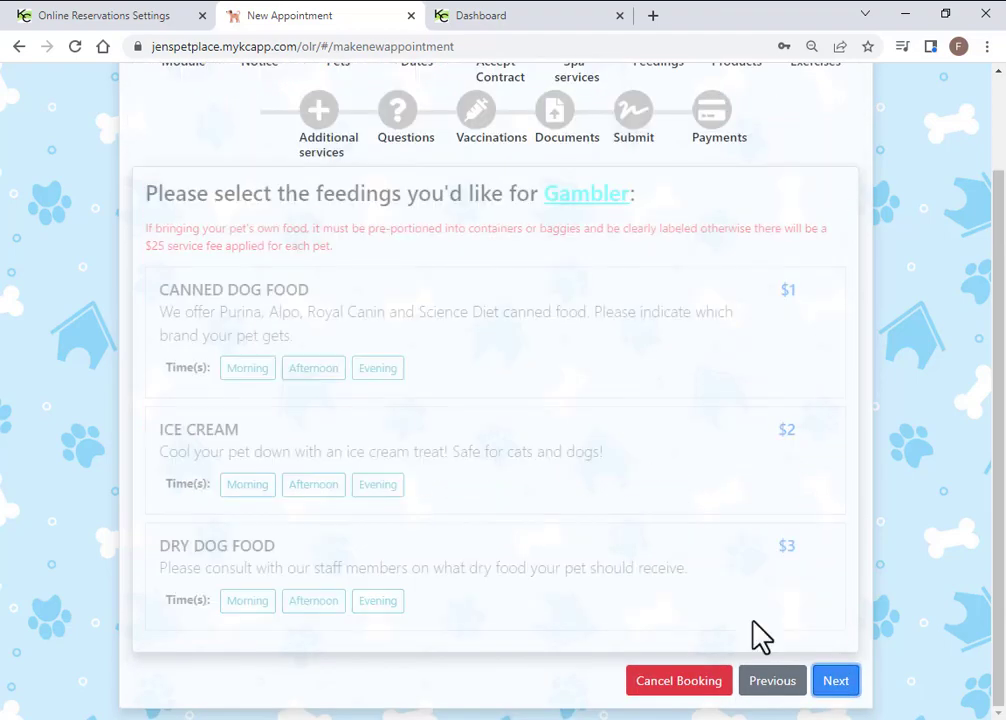
pyautogui.click(479, 472)
pyautogui.click(480, 630)
pyautogui.click(330, 486)
pyautogui.scroll(-2, 372, 530)
pyautogui.click(265, 462)
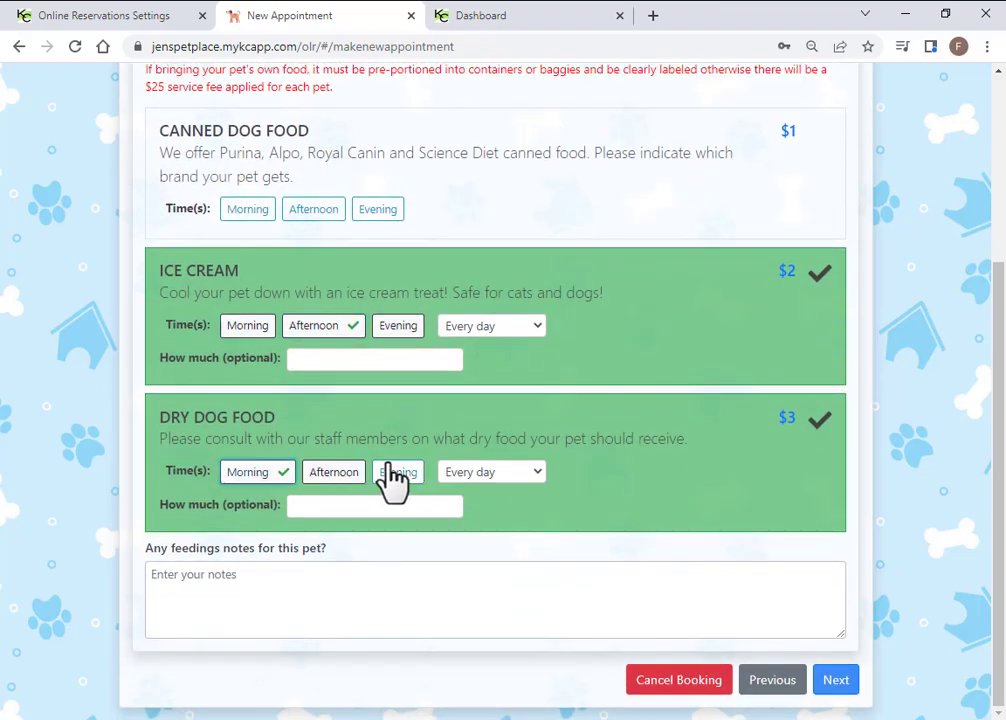
pyautogui.click(400, 476)
pyautogui.click(836, 682)
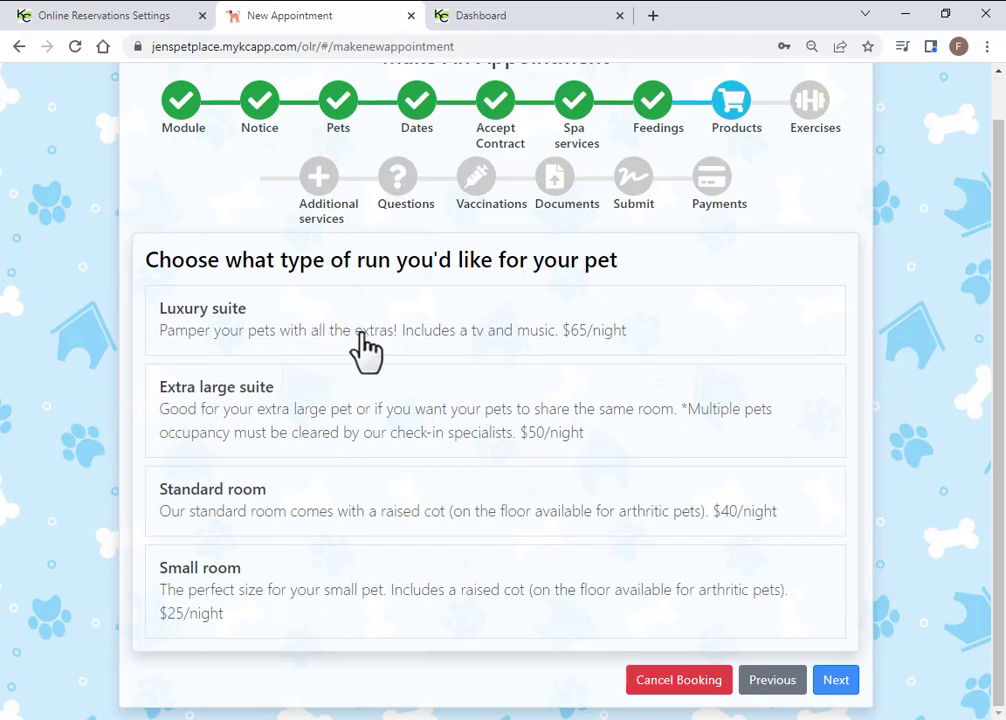
# Book a Luxury suite for each pet
pyautogui.click(393, 326)
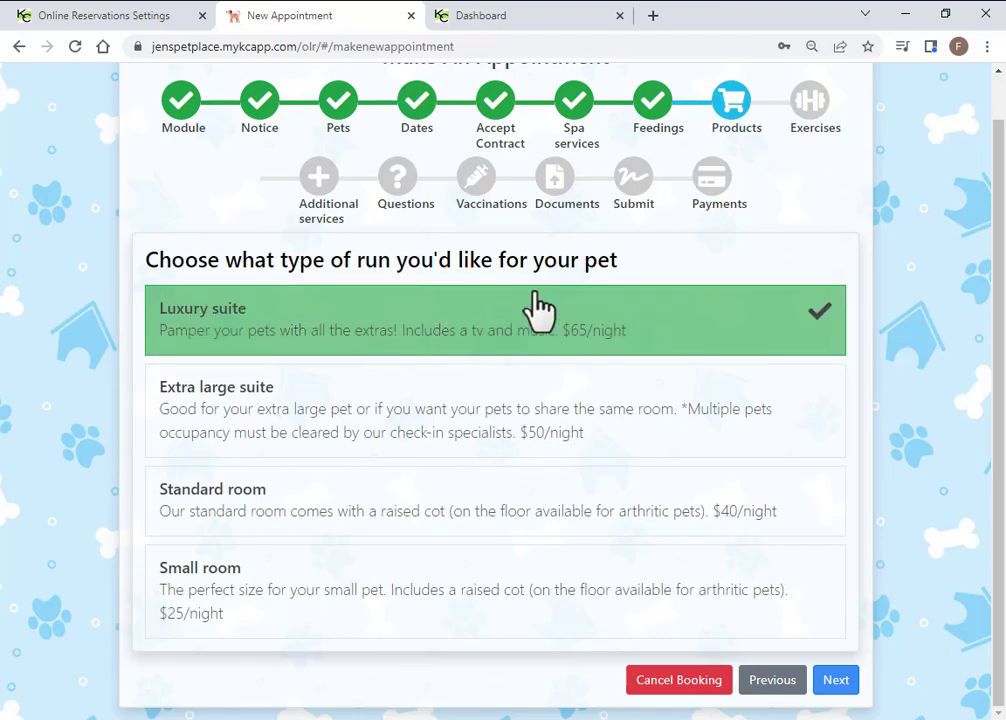
pyautogui.click(844, 684)
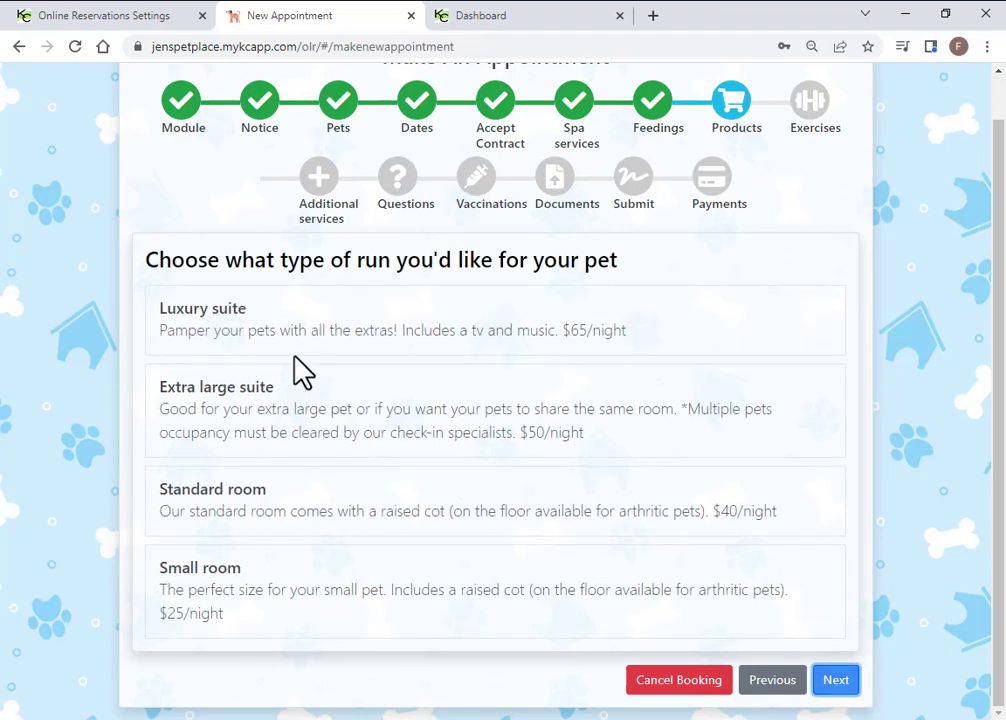
pyautogui.click(366, 318)
pyautogui.click(830, 682)
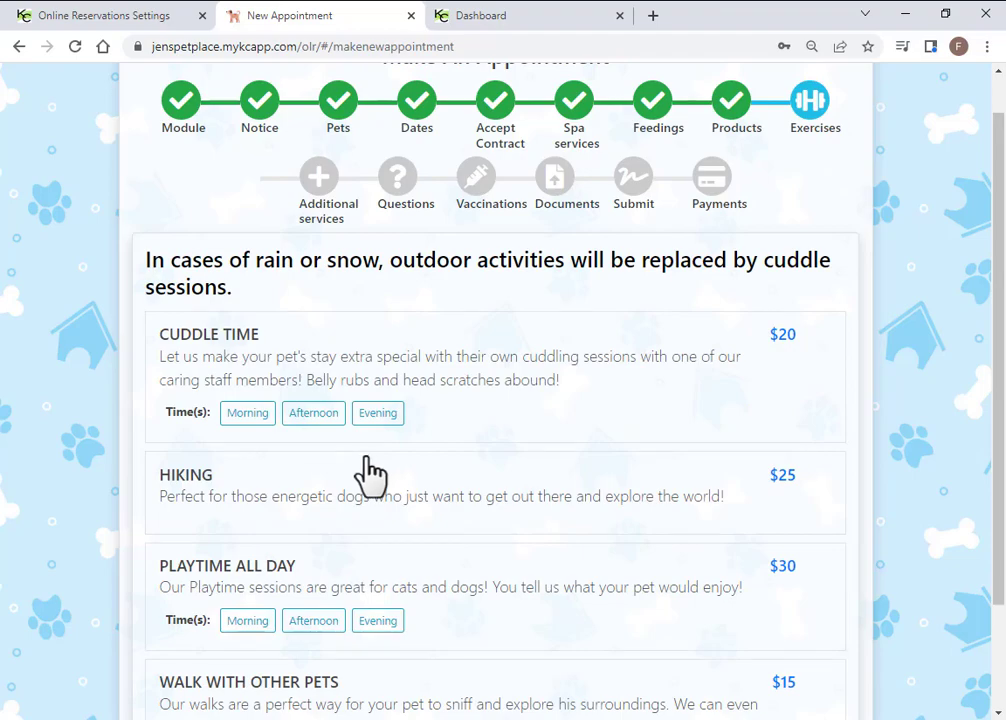
# Add Cuddle Time in the morning and evening for the first pet
pyautogui.click(487, 381)
pyautogui.click(252, 418)
pyautogui.click(395, 416)
pyautogui.scroll(-2, 865, 645)
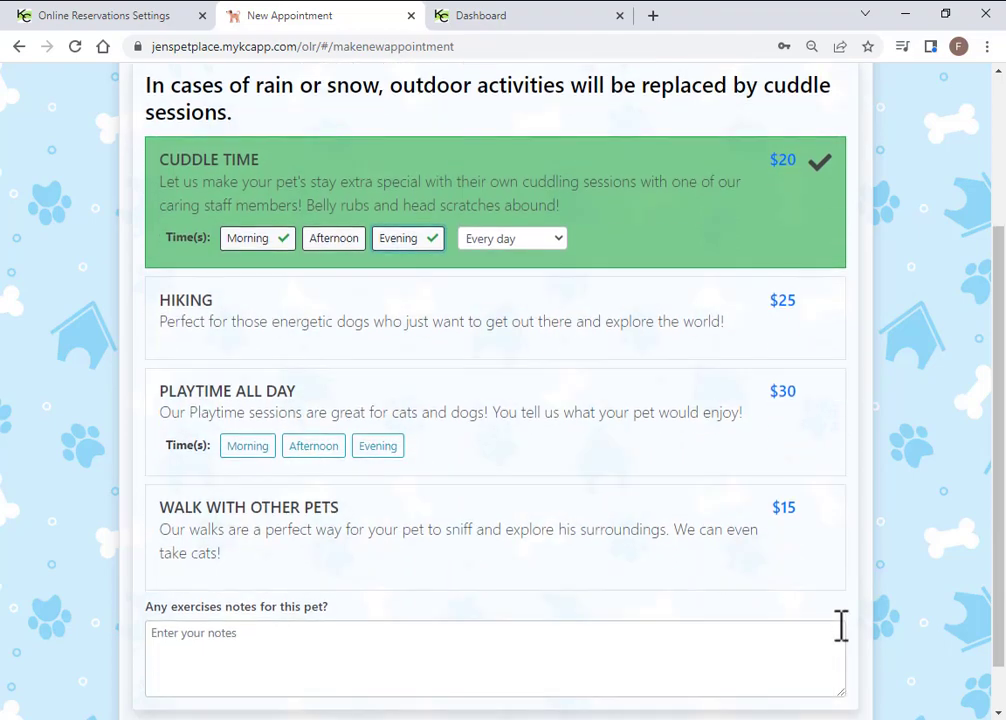
pyautogui.scroll(-1, 841, 633)
pyautogui.click(838, 678)
# Give the second pet morning Cuddle Time and everyday Hiking
pyautogui.click(512, 245)
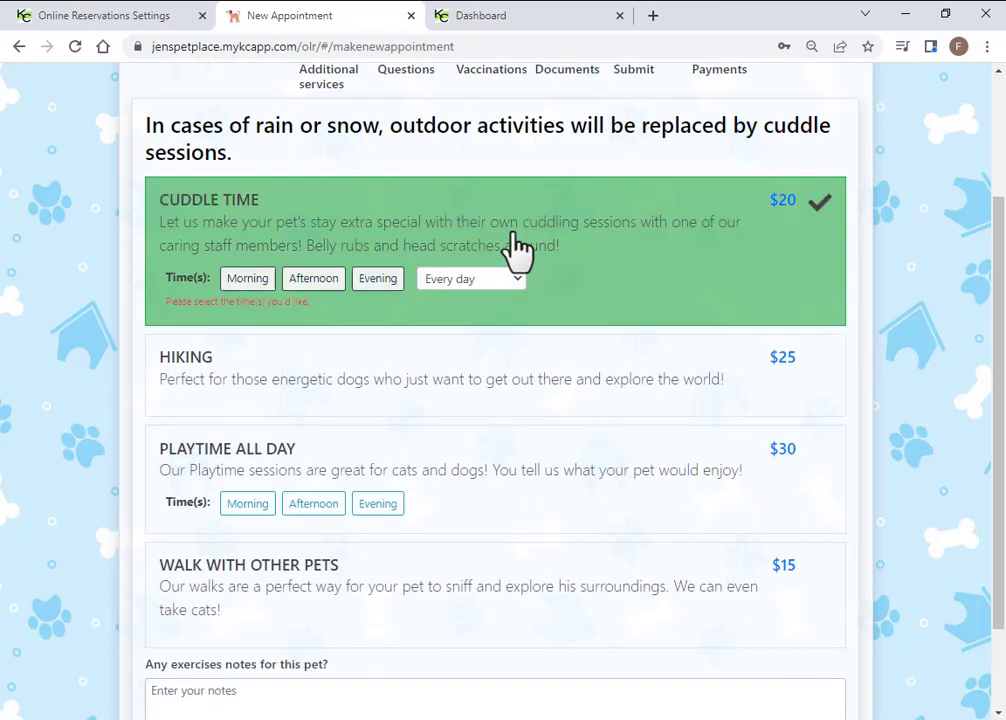
pyautogui.click(382, 393)
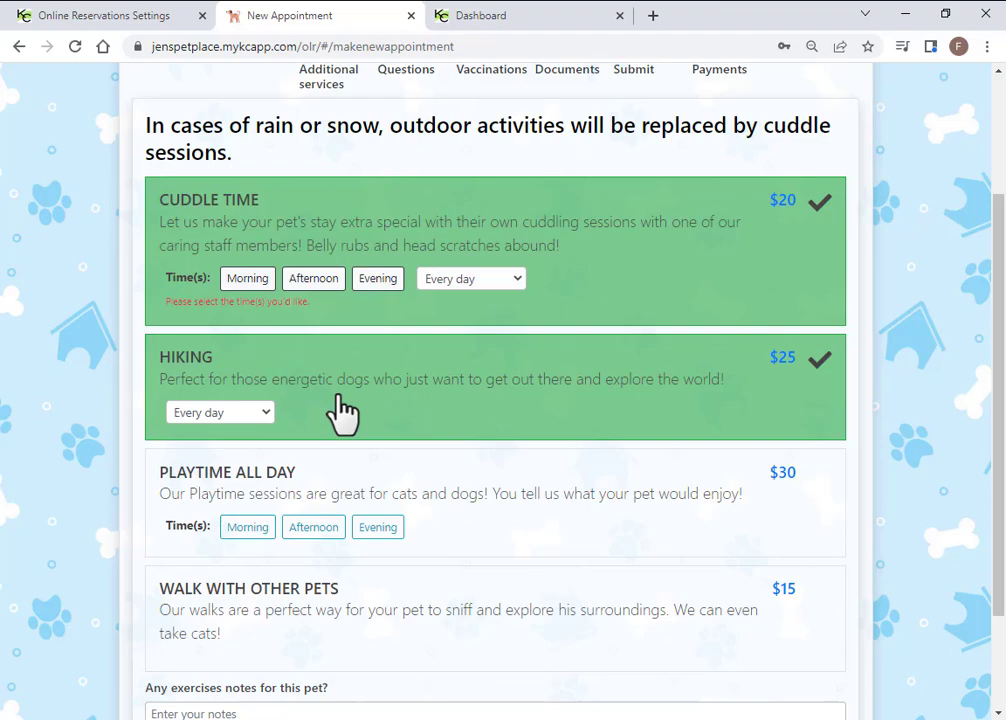
pyautogui.scroll(2, 352, 397)
pyautogui.scroll(-2, 870, 560)
pyautogui.scroll(-2, 890, 662)
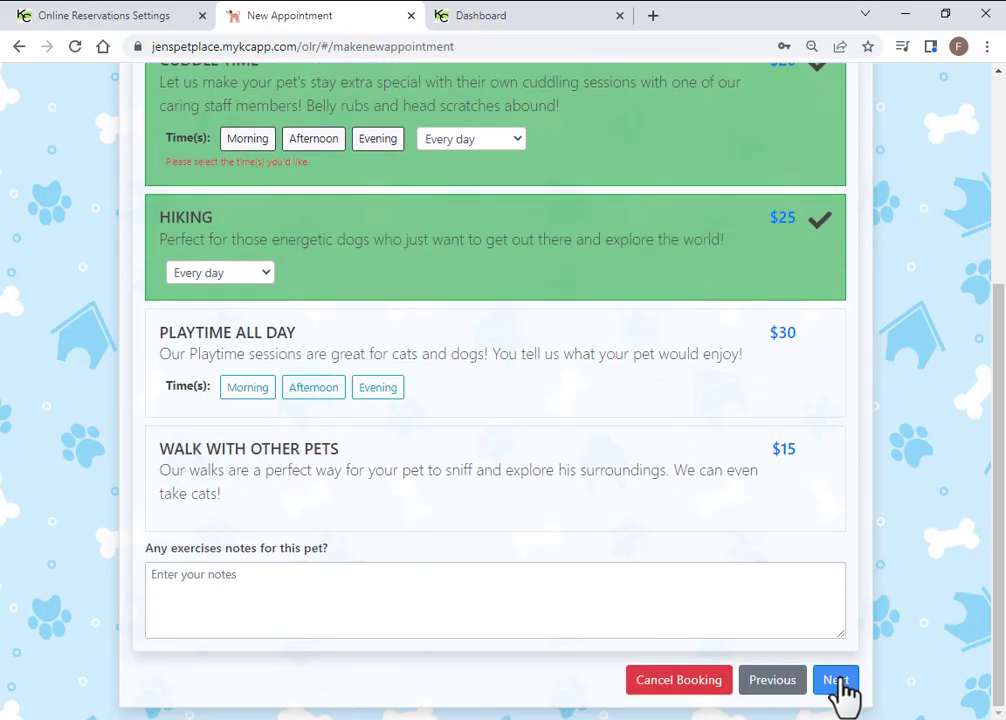
pyautogui.click(252, 156)
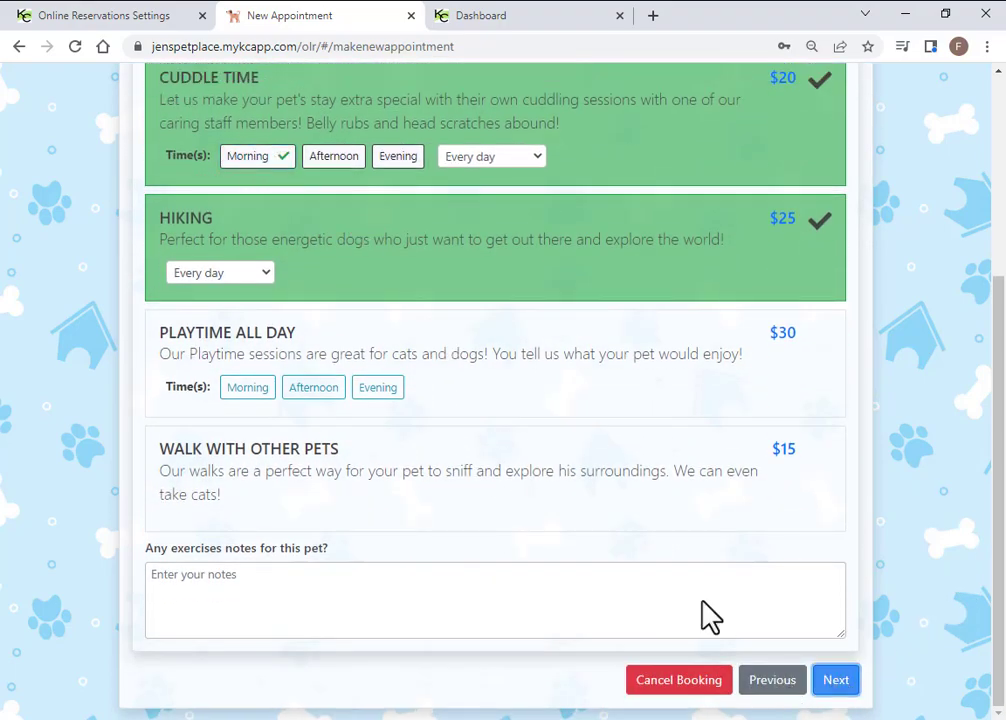
pyautogui.click(818, 677)
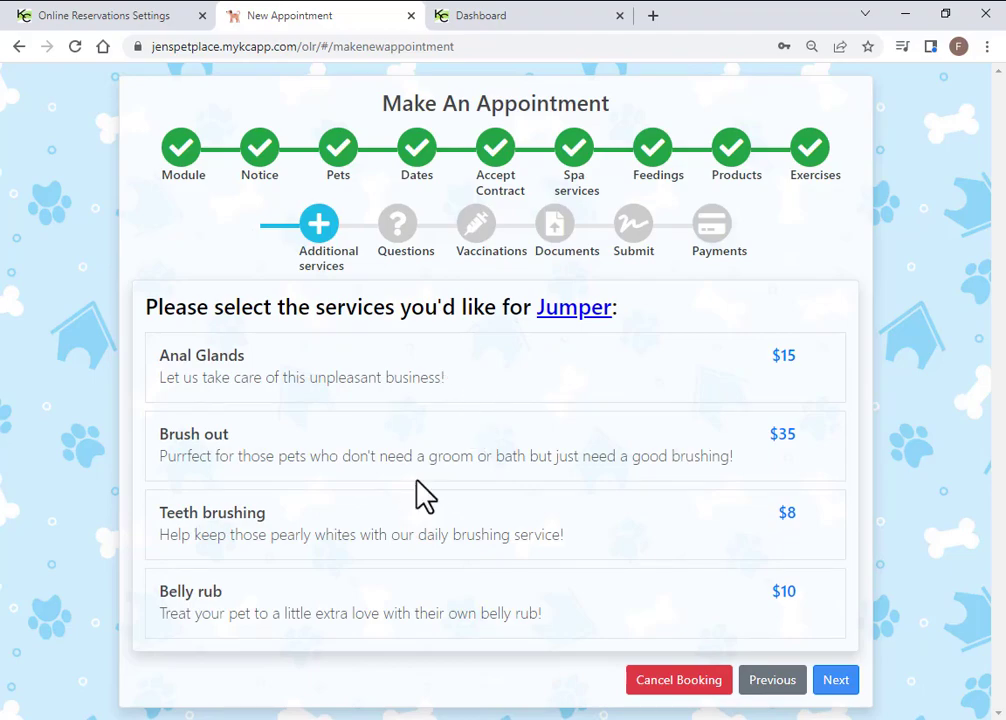
# Add Teeth brushing as an additional service for both Jumper and Gambler
pyautogui.click(494, 543)
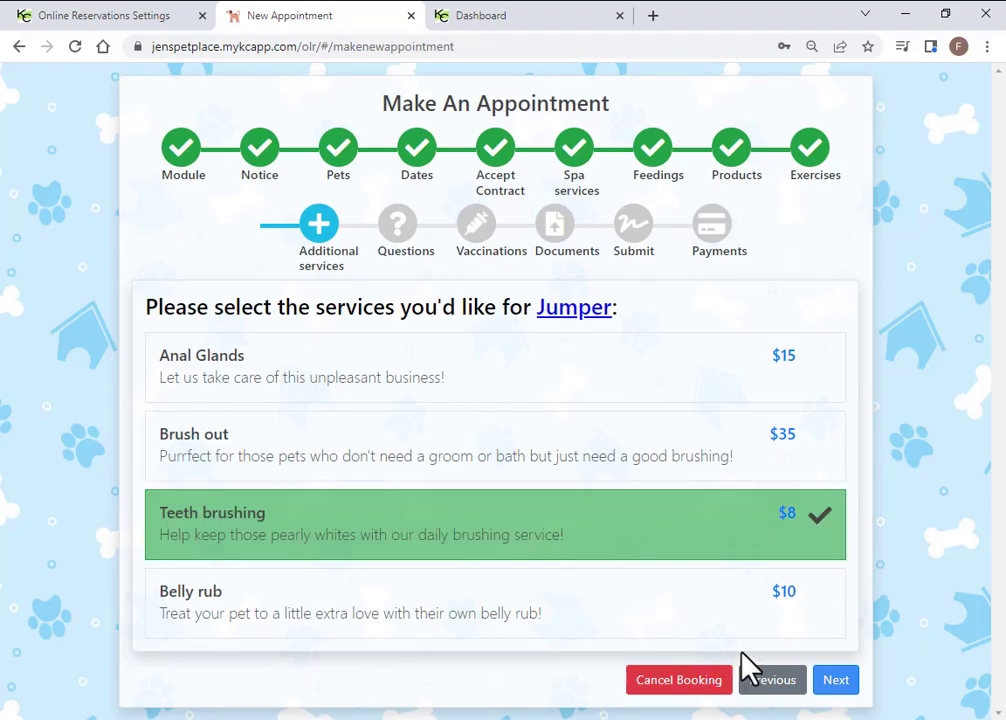
pyautogui.click(838, 693)
pyautogui.click(340, 540)
pyautogui.click(836, 682)
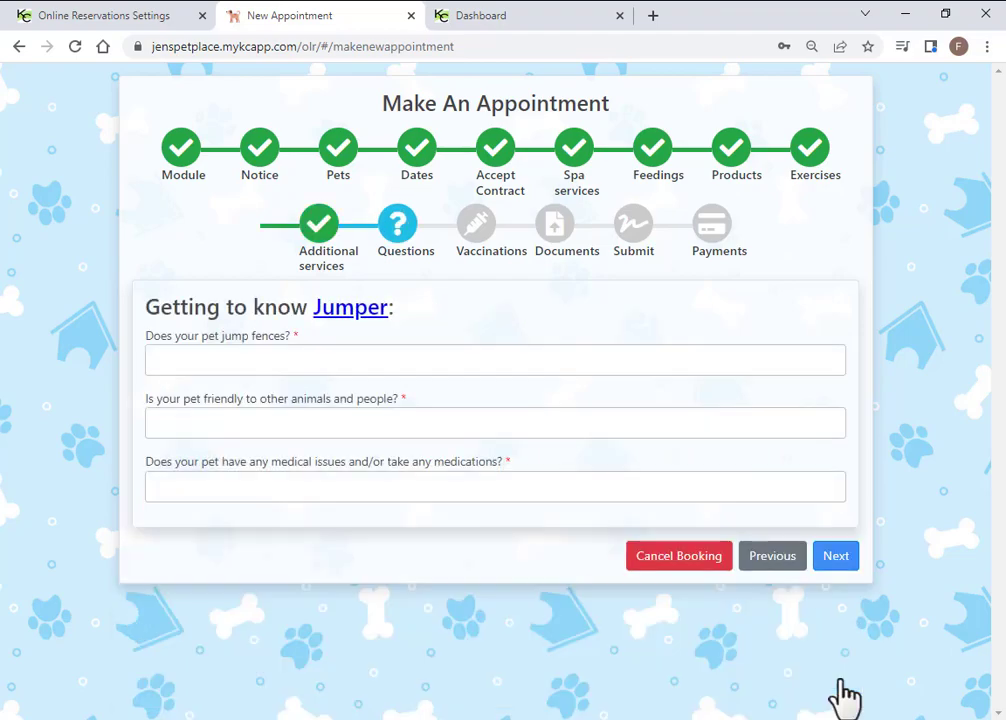
# Answer Jumper's questions: fence-jumping no, friendly yes, medical issues no
pyautogui.click(366, 359)
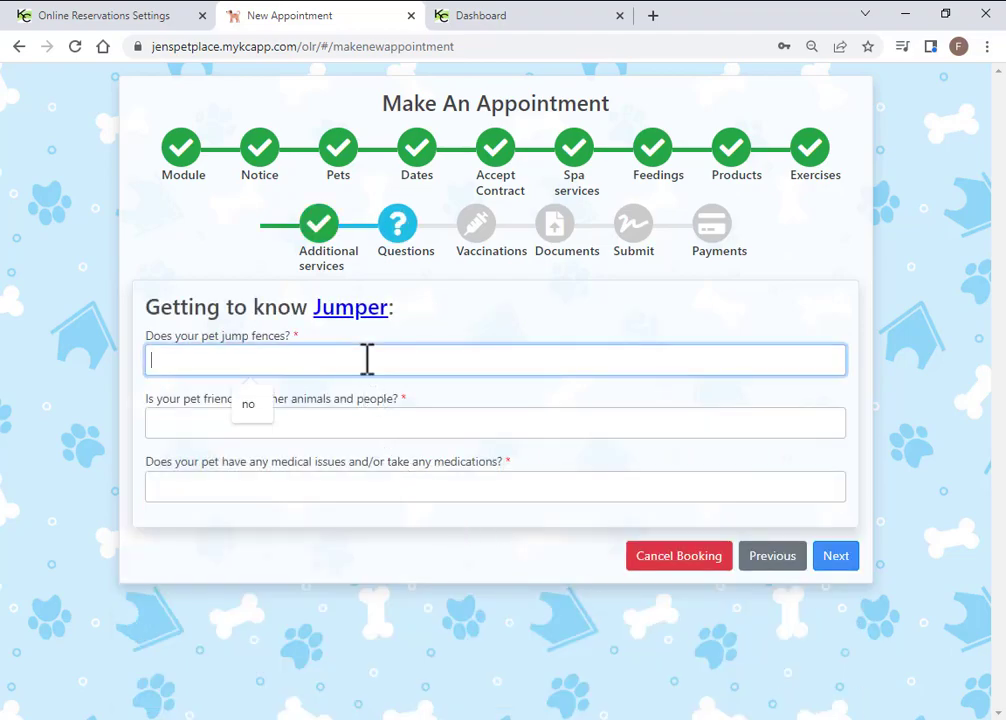
pyautogui.write('no')
pyautogui.press('Tab')
pyautogui.write('yes')
pyautogui.press('Tab')
pyautogui.write('no')
pyautogui.click(828, 556)
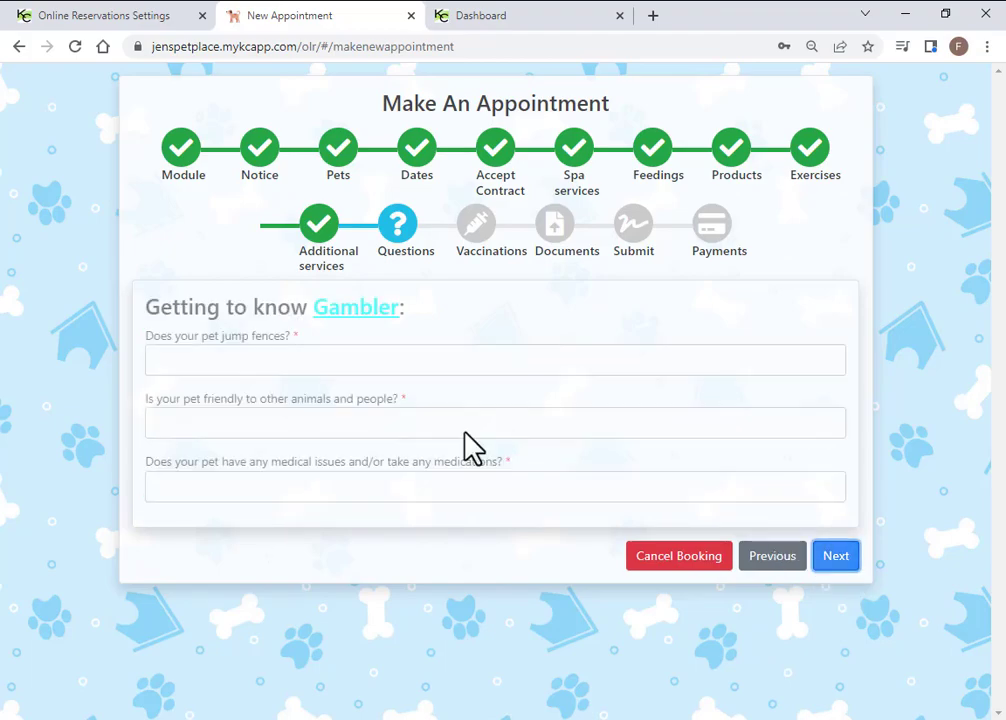
# Answer Gambler's questions with no, yes and no
pyautogui.click(340, 348)
pyautogui.write('no')
pyautogui.press('Tab')
pyautogui.write('yes')
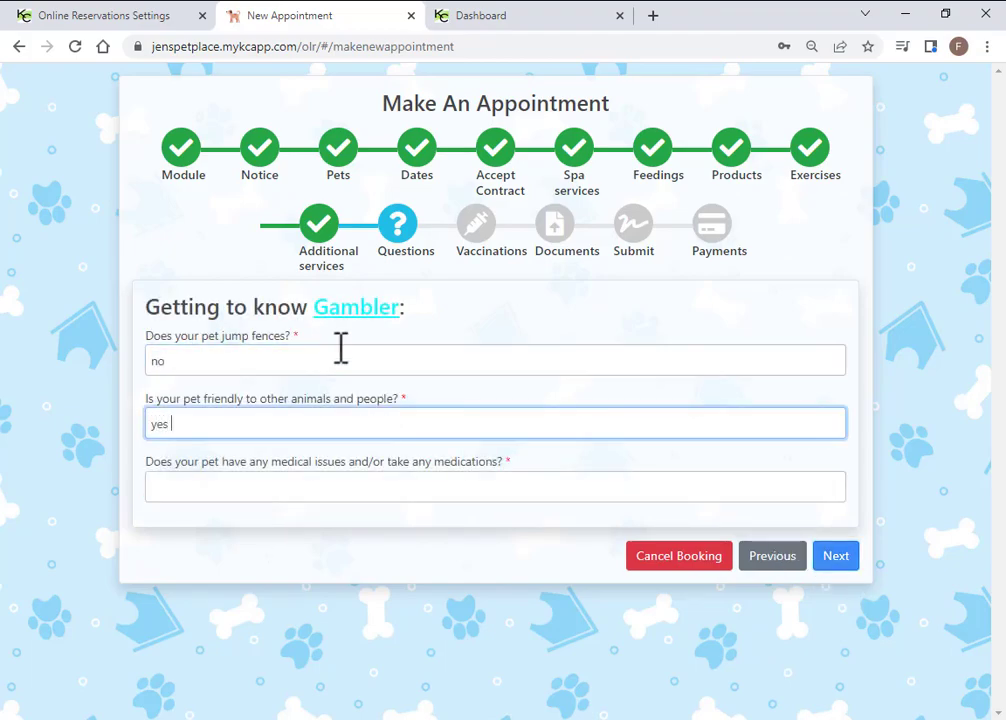
pyautogui.press('Tab')
pyautogui.write('no')
pyautogui.click(831, 557)
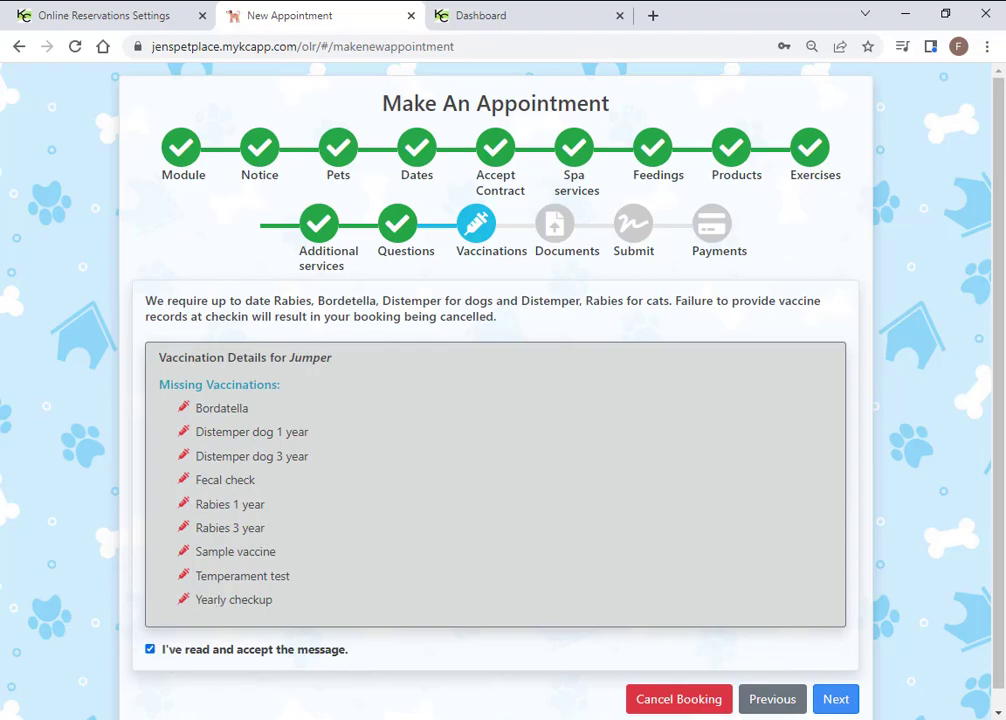
# Pass both pets' vaccination pages and skip document uploads to reach the booking review
pyautogui.click(836, 699)
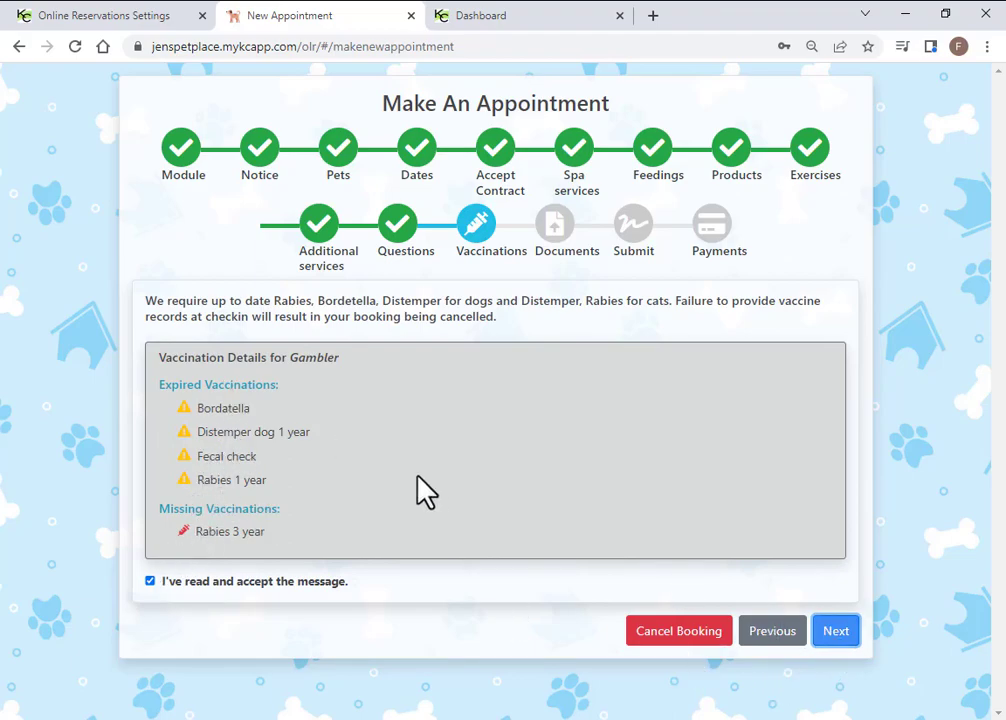
pyautogui.click(836, 631)
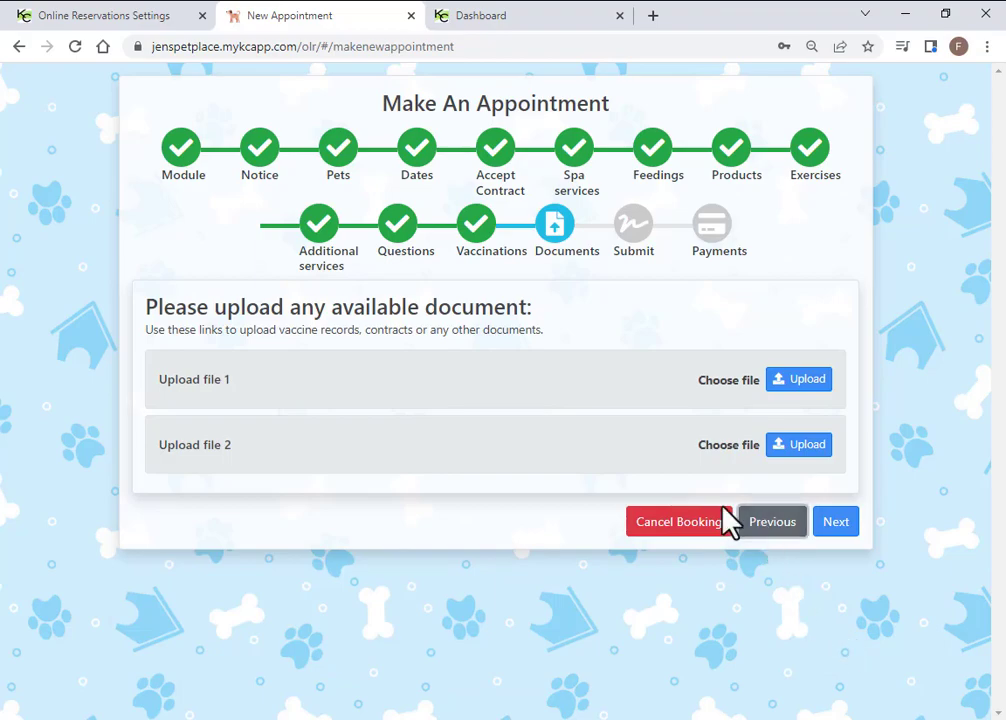
pyautogui.click(769, 522)
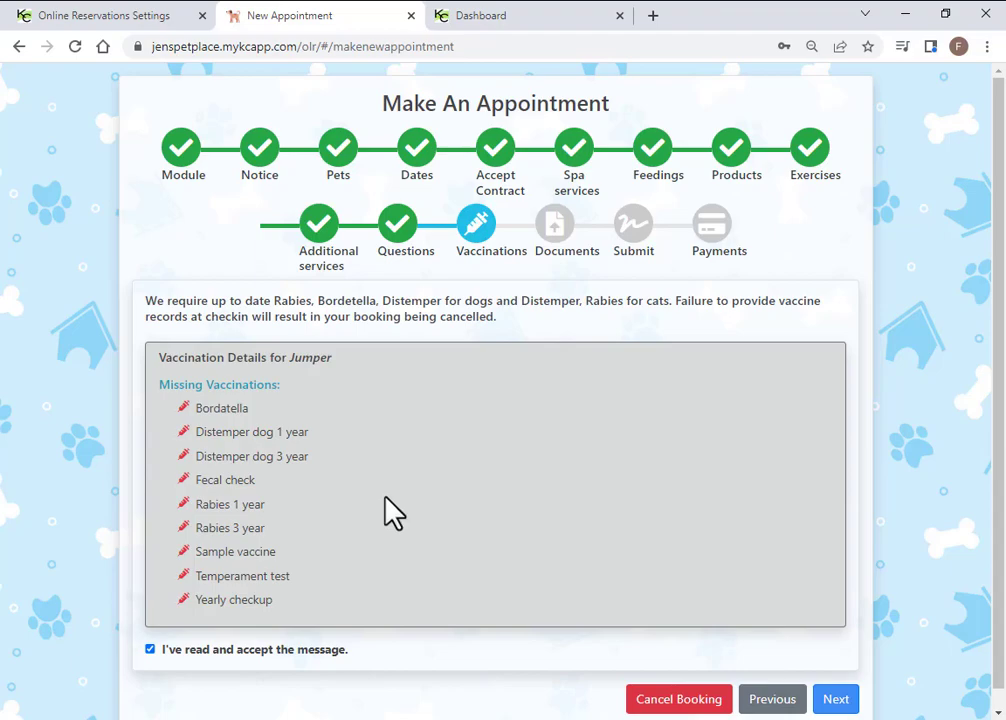
pyautogui.click(838, 699)
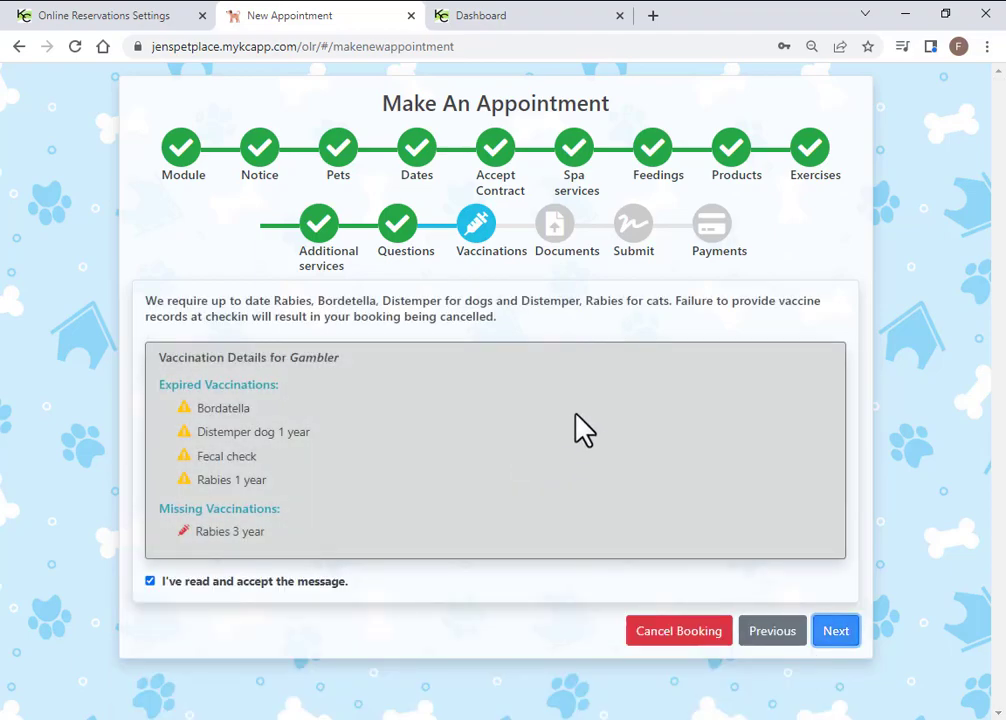
pyautogui.click(834, 632)
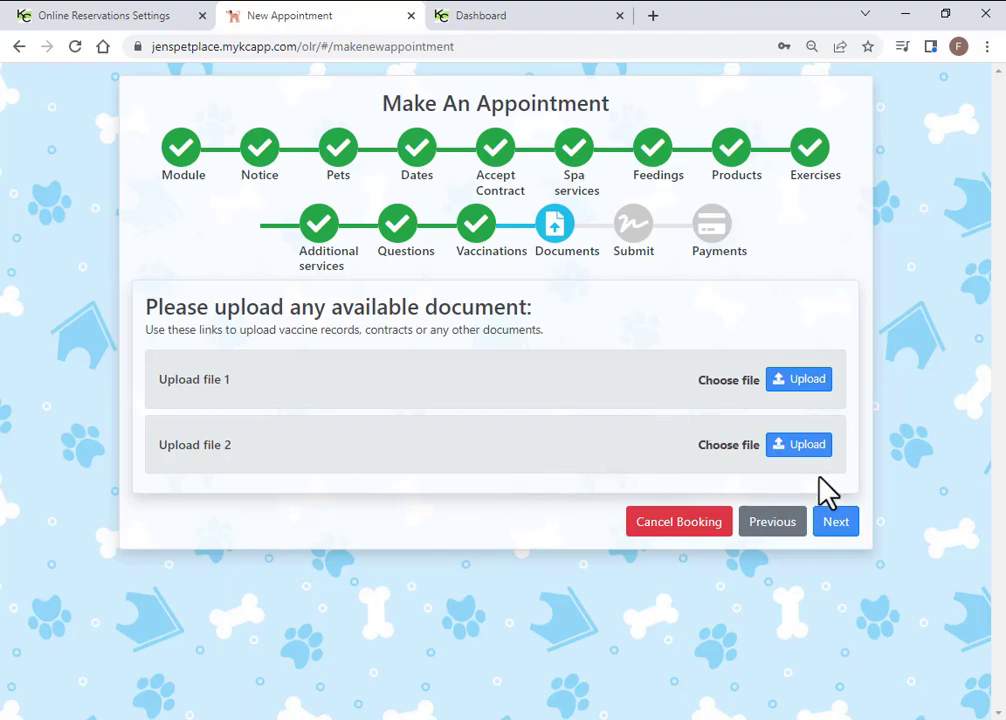
pyautogui.click(836, 522)
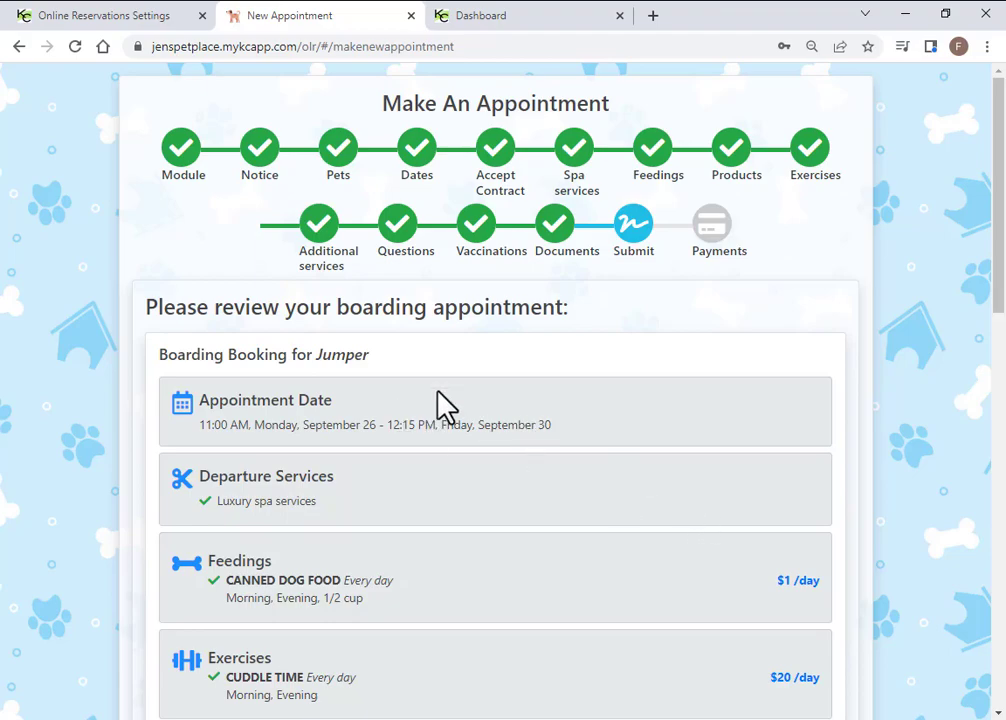
pyautogui.scroll(-2, 529, 499)
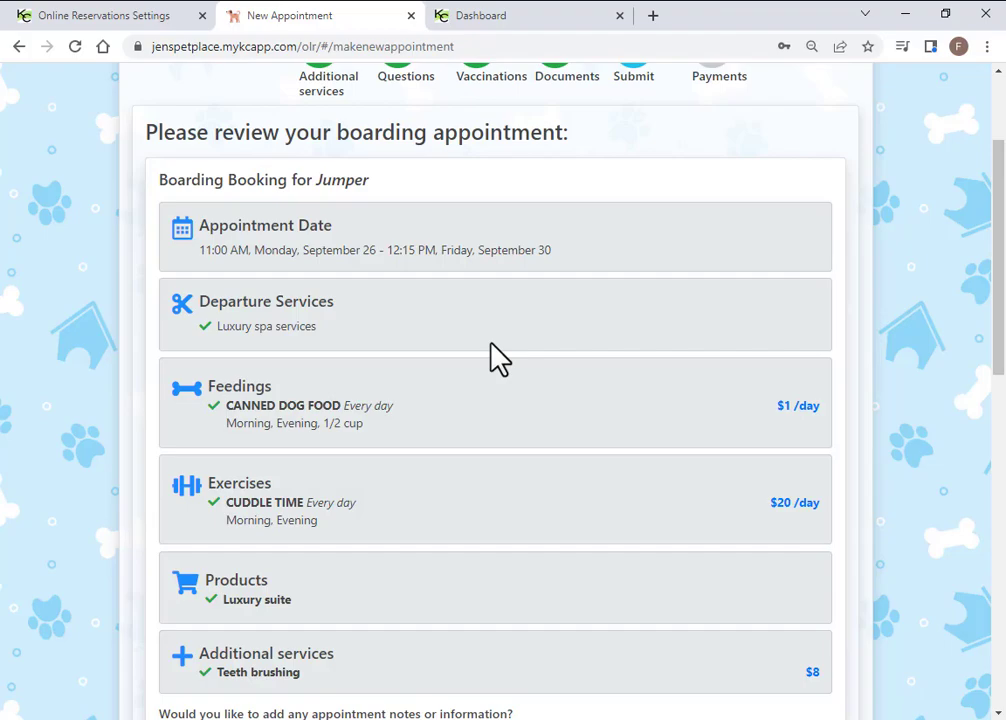
pyautogui.scroll(-1, 470, 420)
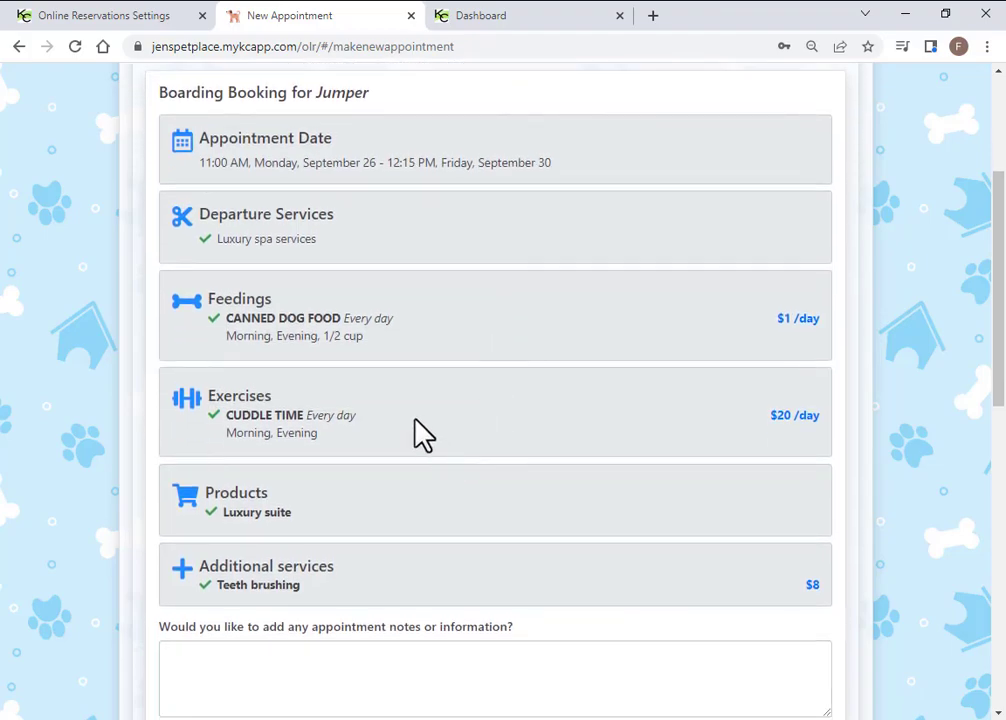
pyautogui.scroll(-3, 419, 432)
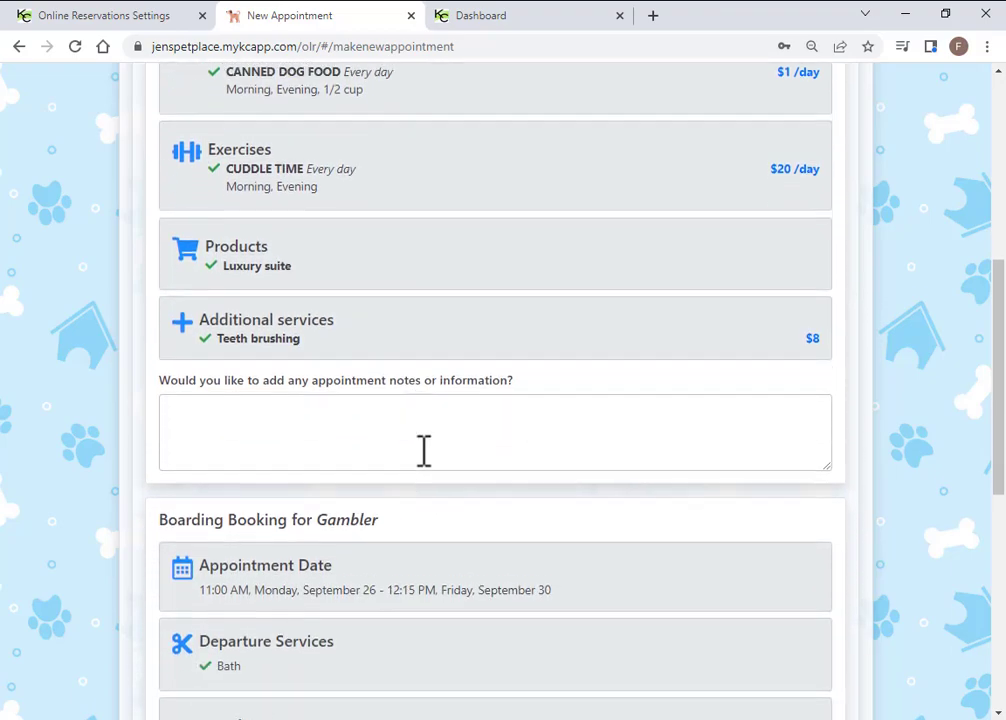
pyautogui.scroll(-5, 418, 506)
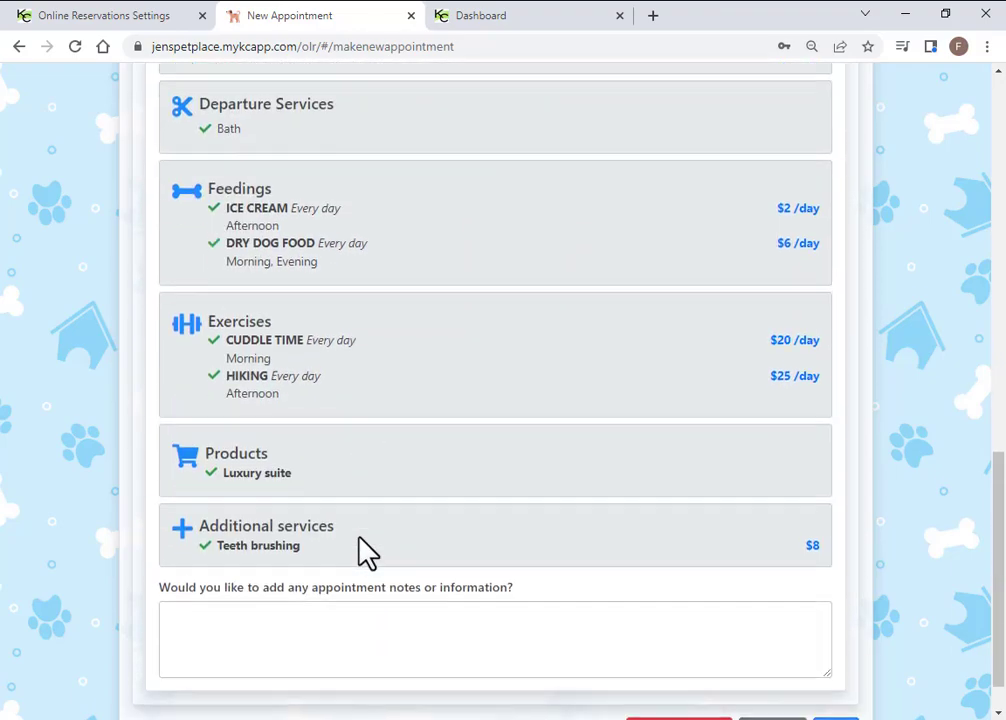
pyautogui.click(820, 675)
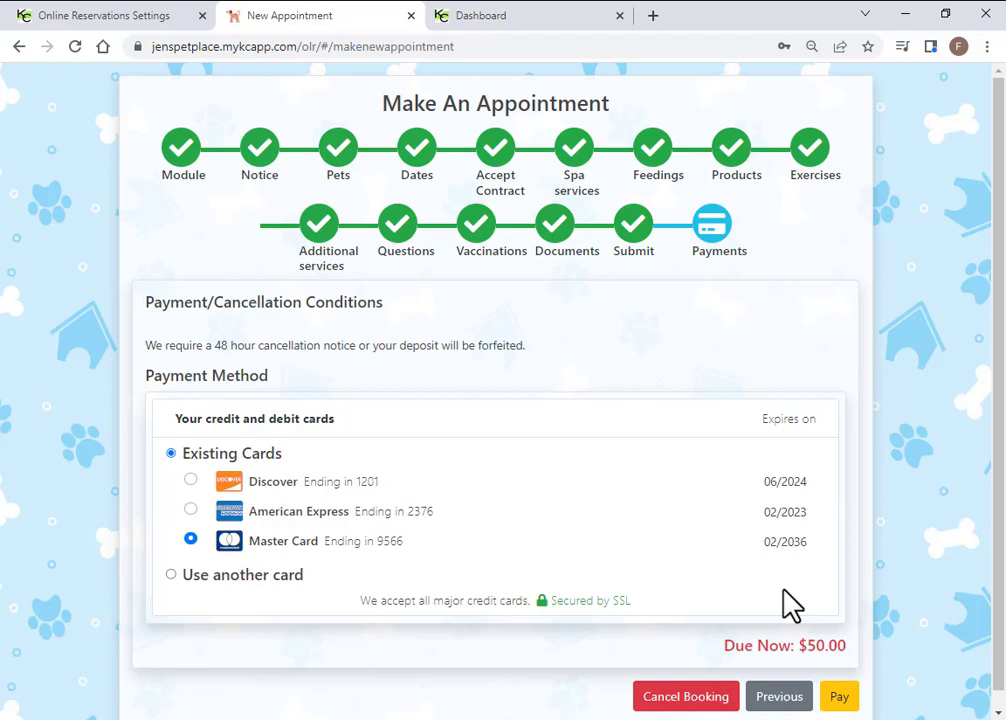
# Pay the $50.00 due now with the saved Master Card and place the boarding booking
pyautogui.click(190, 509)
pyautogui.click(190, 539)
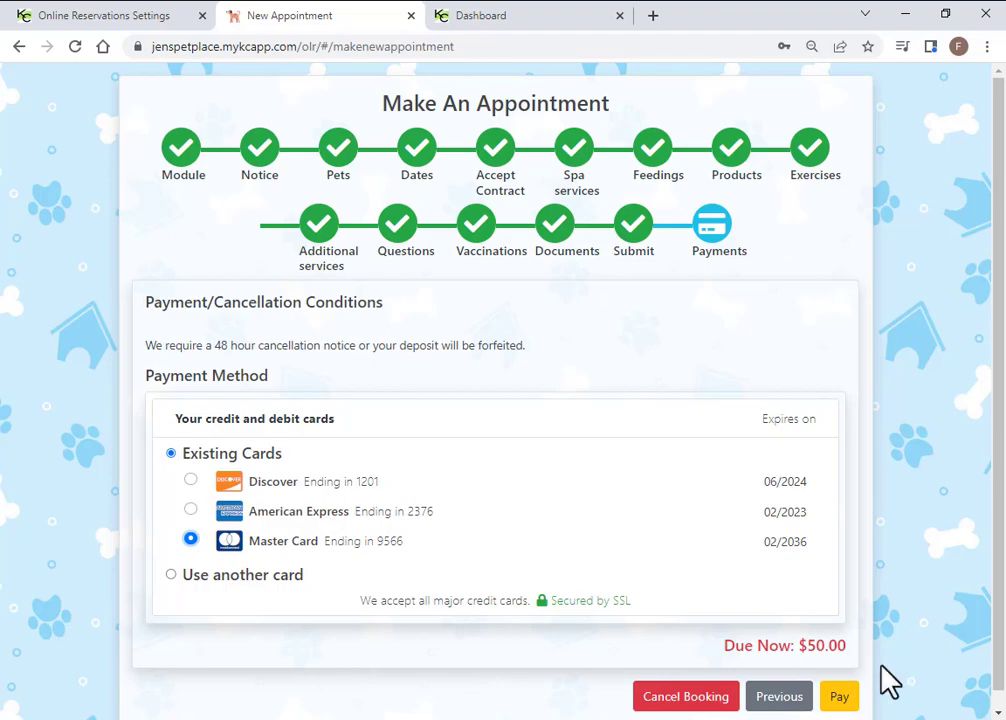
pyautogui.moveTo(853, 652); pyautogui.dragTo(722, 658)
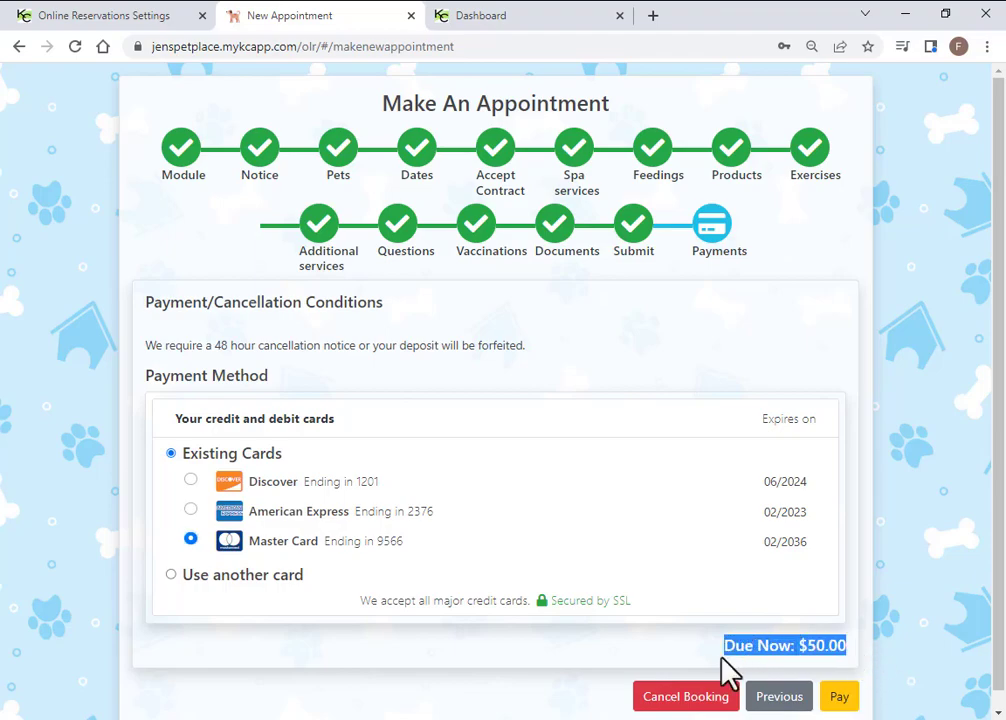
pyautogui.click(727, 592)
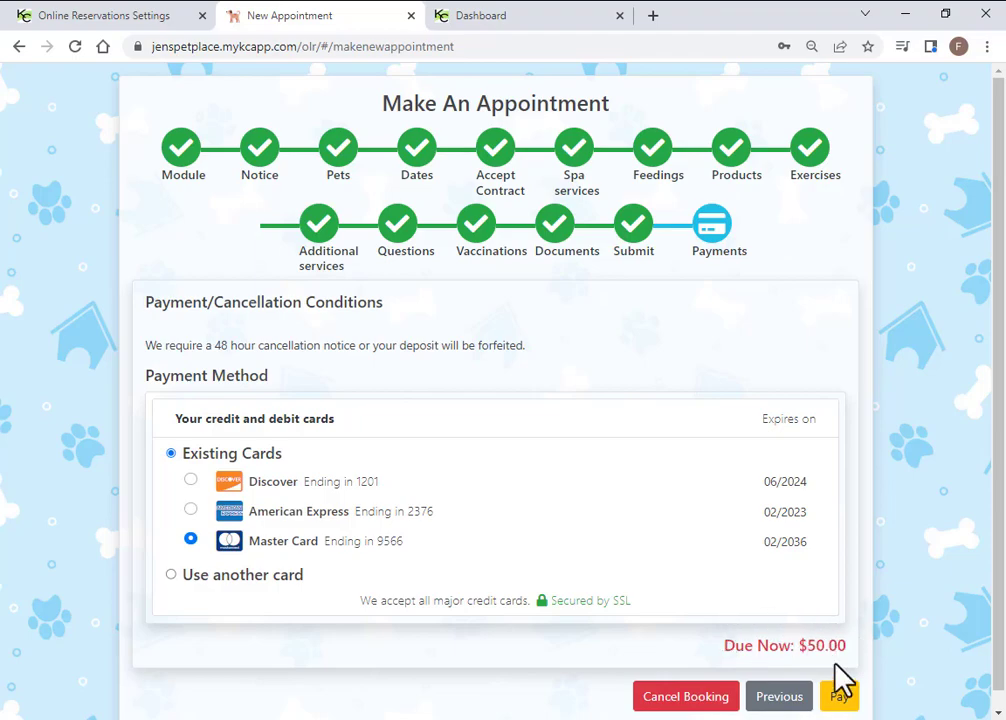
pyautogui.click(839, 697)
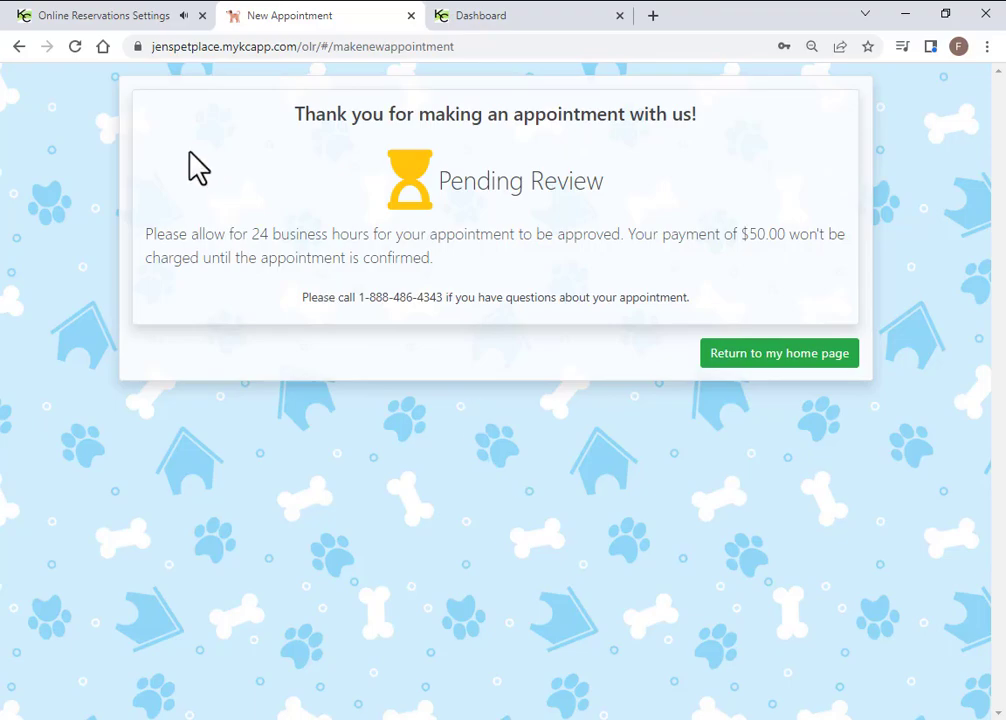
# Review the booking confirmation message, then return to the client's home page
pyautogui.click(108, 18)
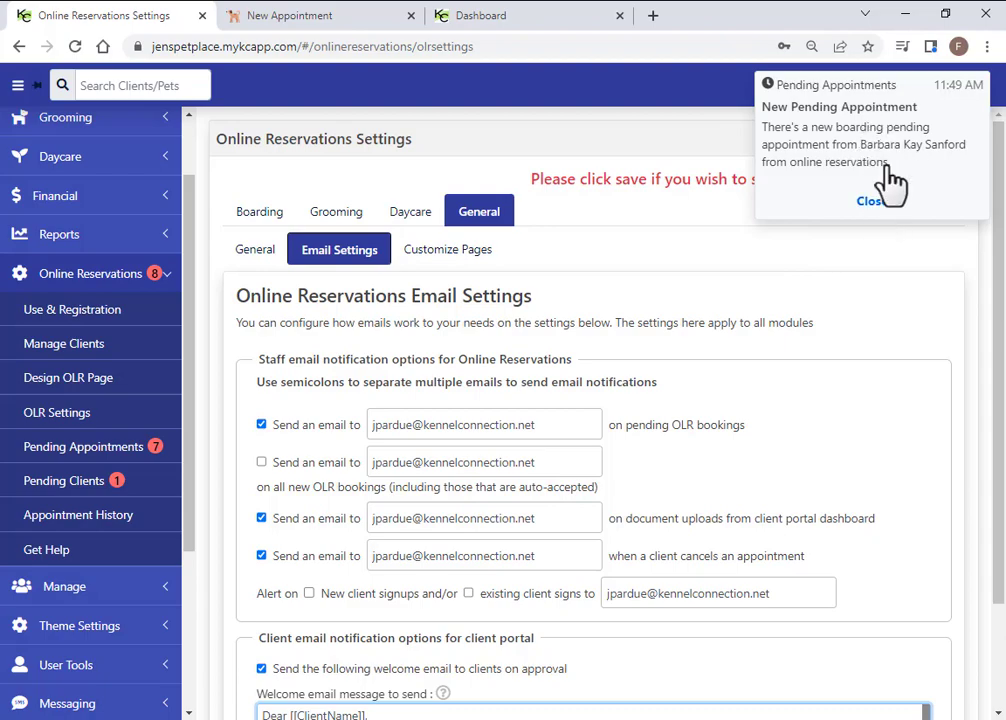
pyautogui.click(305, 16)
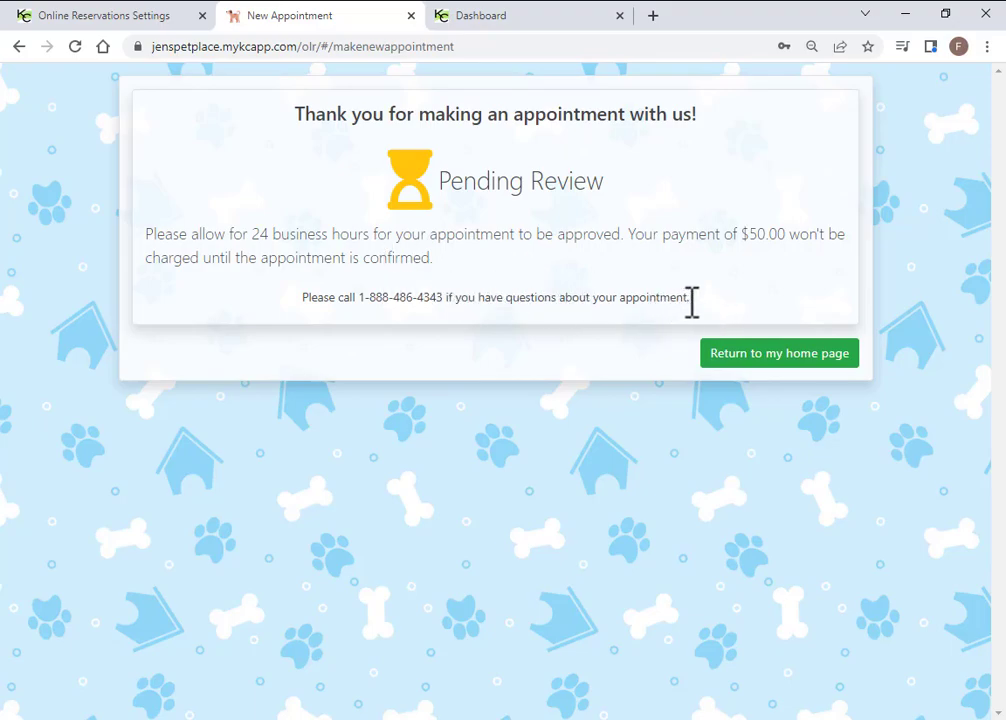
pyautogui.moveTo(691, 312); pyautogui.dragTo(155, 240)
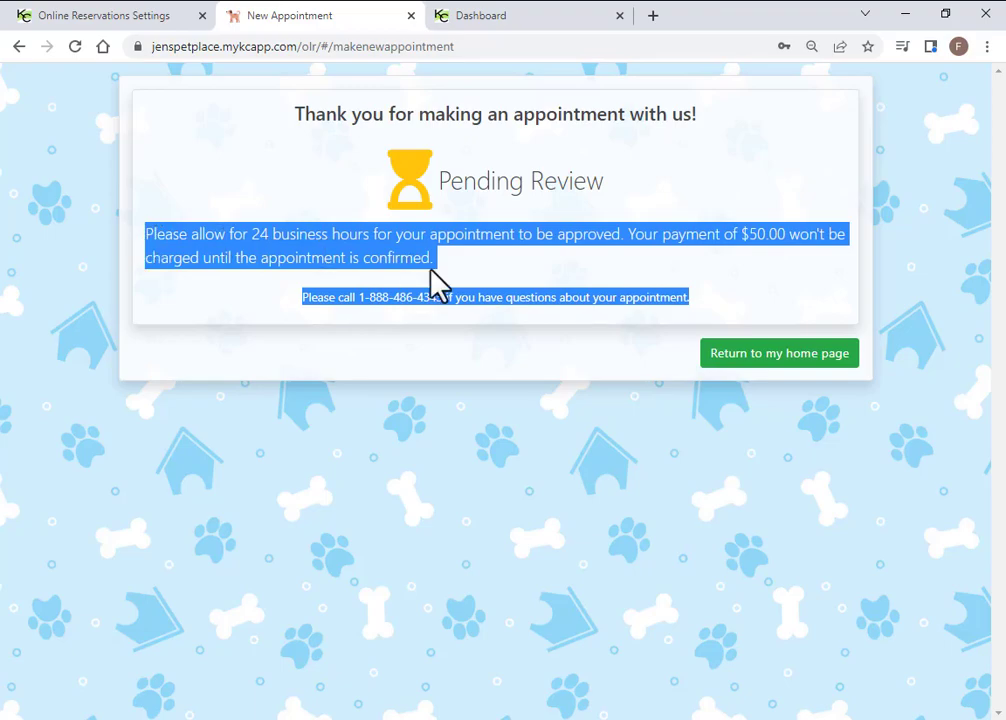
pyautogui.click(497, 262)
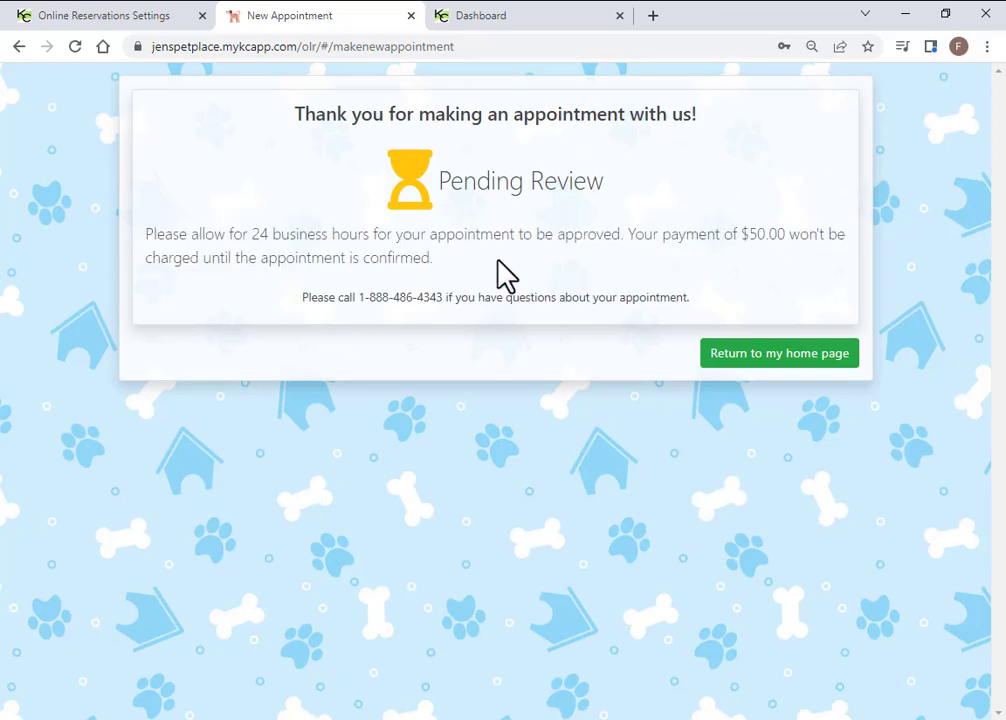
pyautogui.click(778, 354)
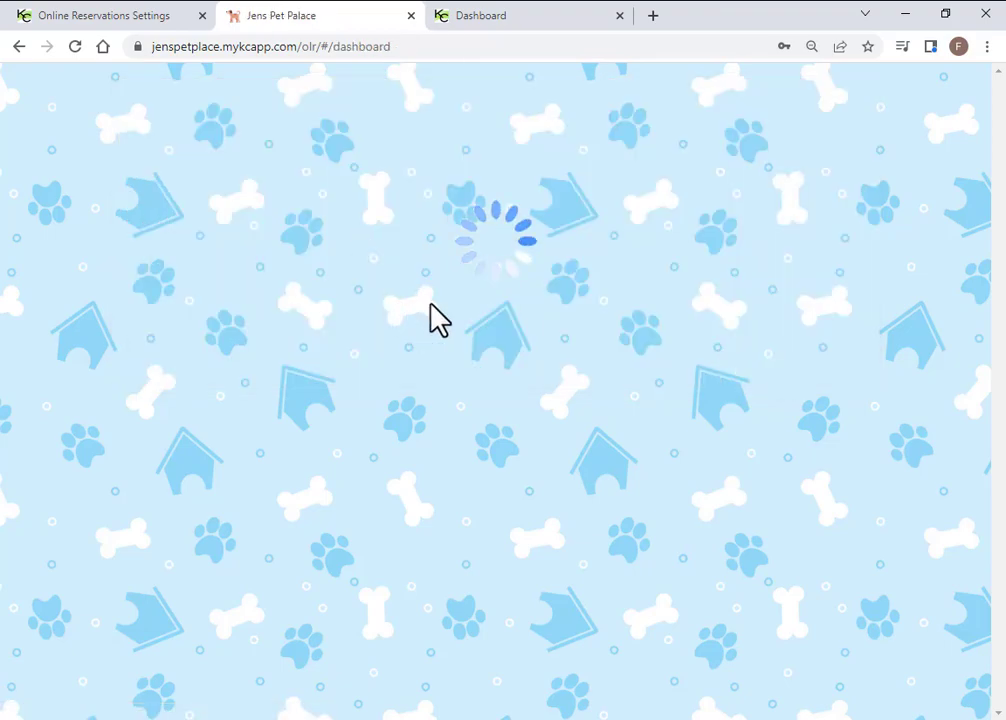
# Review Upcoming Appointments, expanding and collapsing the Daycare for Gambler details
pyautogui.scroll(-3, 452, 300)
pyautogui.scroll(-4, 455, 458)
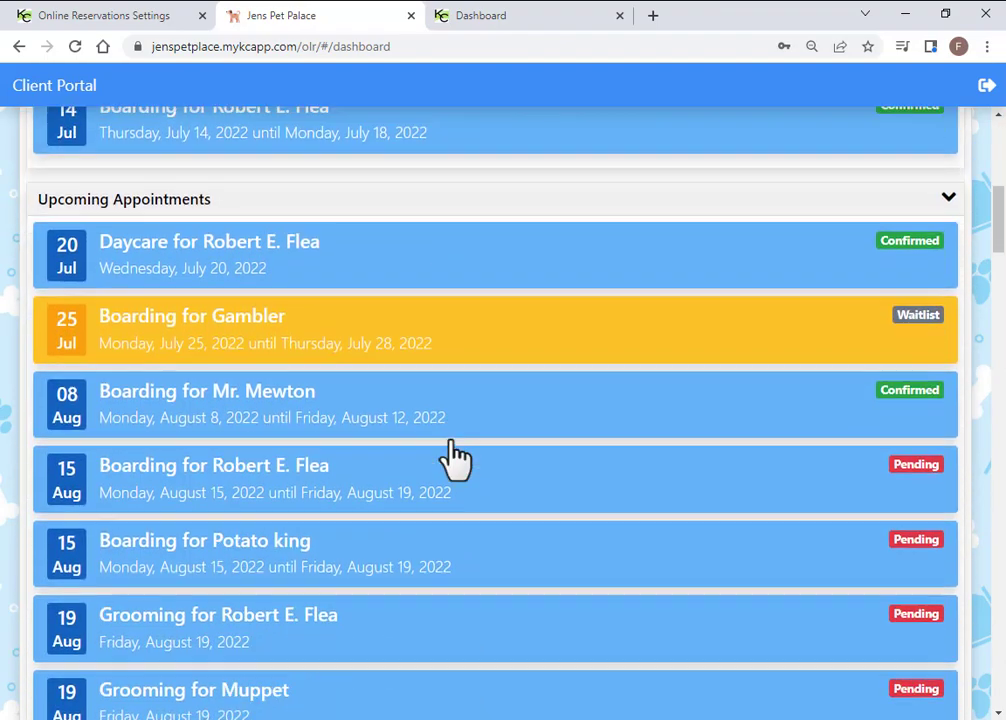
pyautogui.scroll(-3, 455, 458)
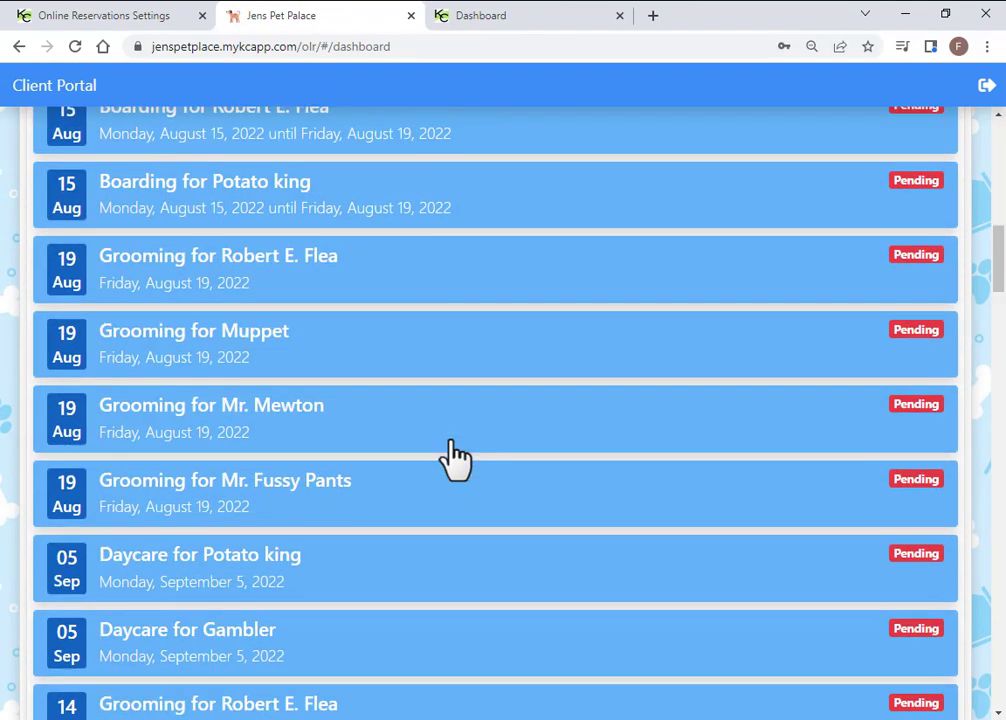
pyautogui.scroll(-1, 452, 500)
pyautogui.click(408, 562)
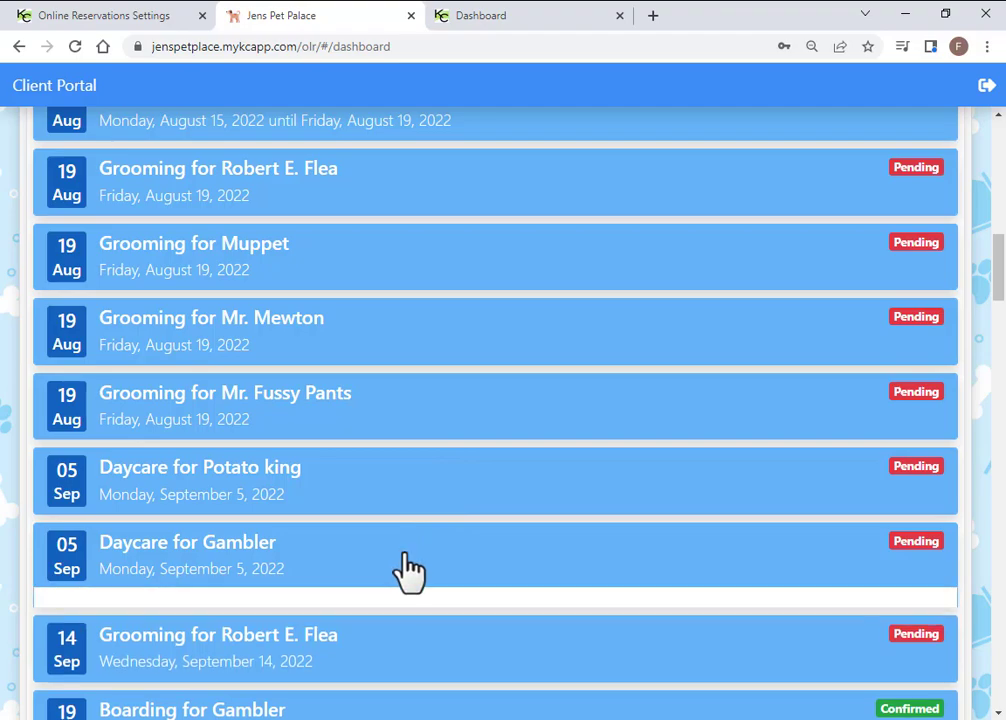
pyautogui.click(398, 562)
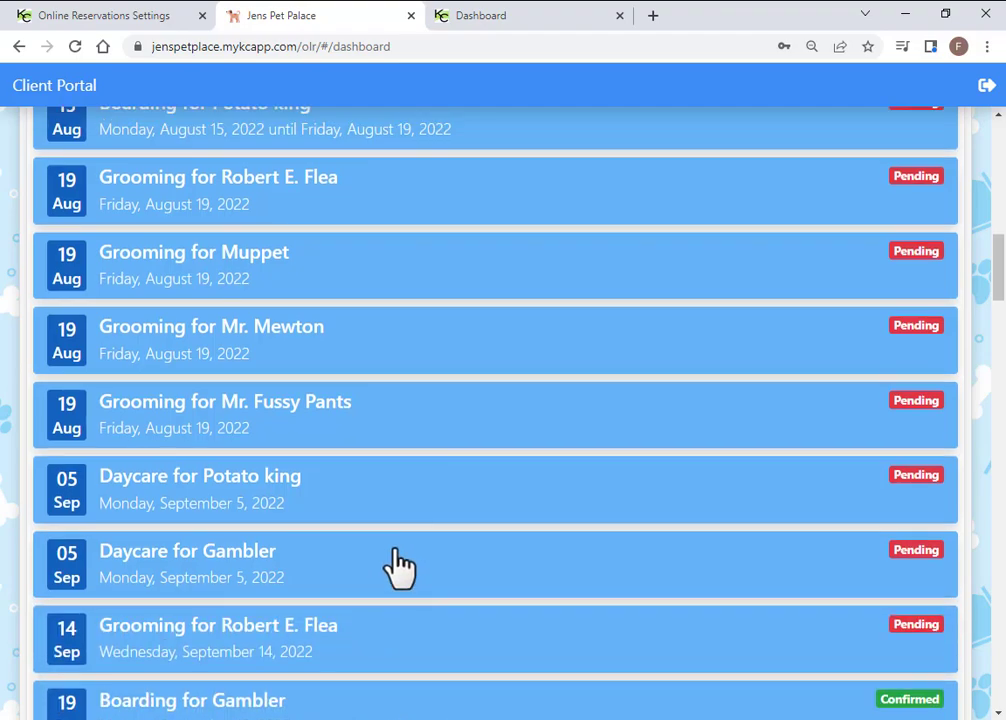
pyautogui.scroll(1, 393, 566)
pyautogui.scroll(2, 320, 205)
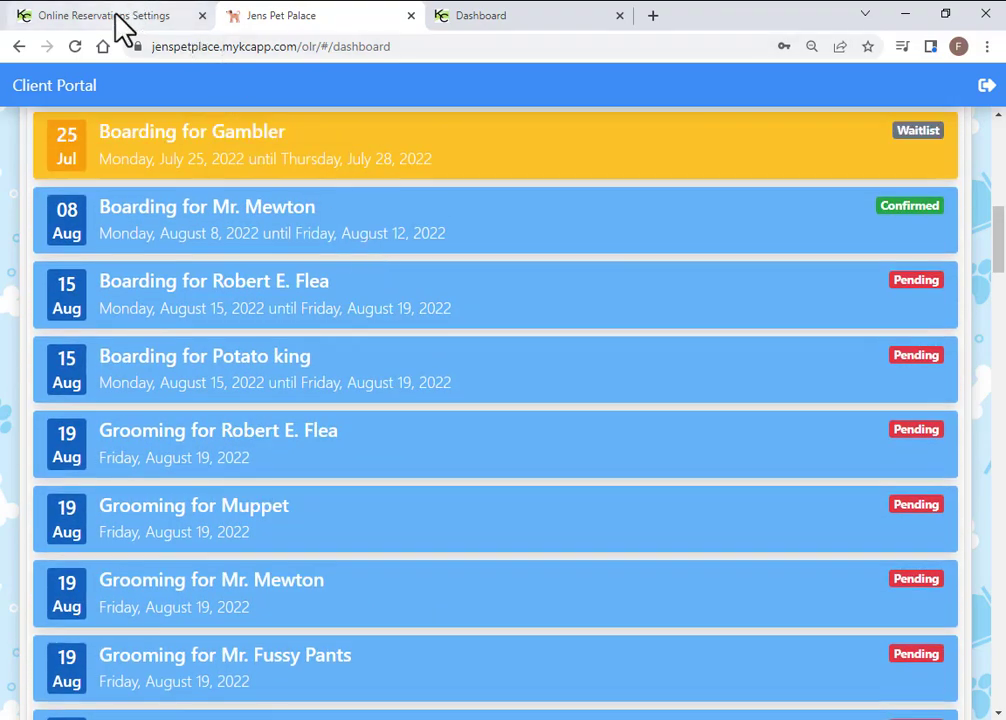
pyautogui.click(60, 17)
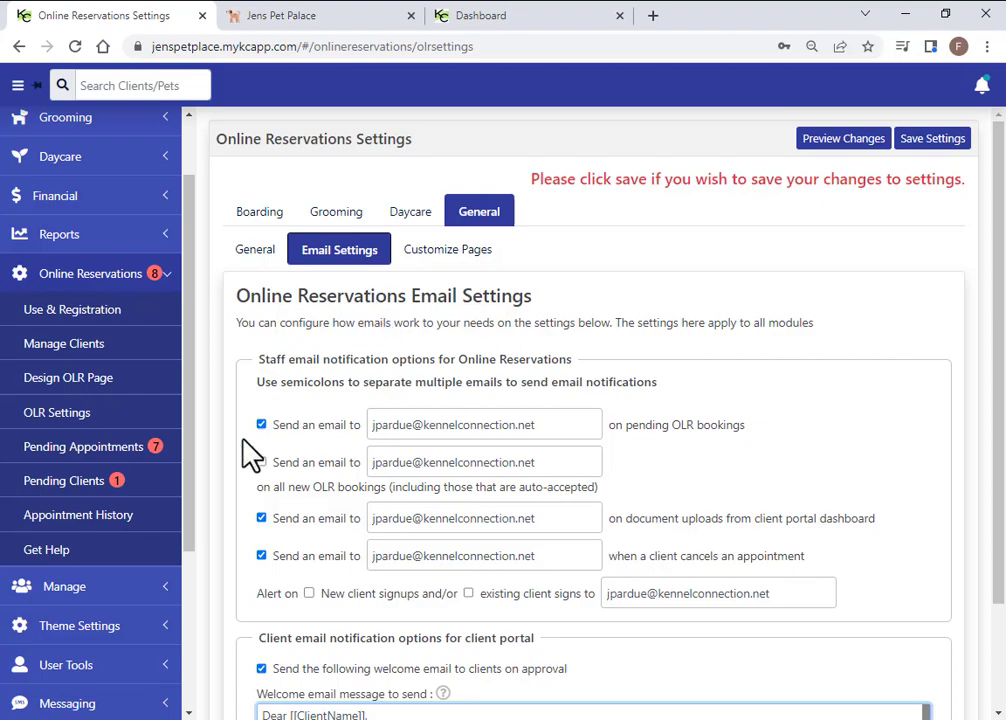
# In Pending Appointments, review the accepted contract terms and Jumper's answered questions
pyautogui.click(80, 455)
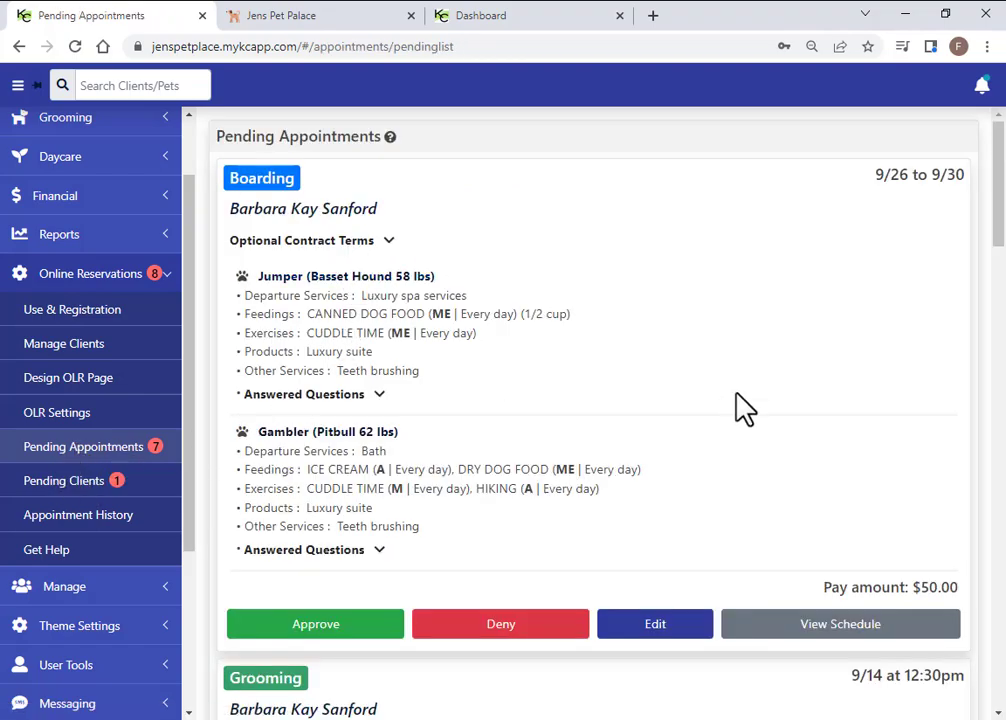
pyautogui.click(390, 242)
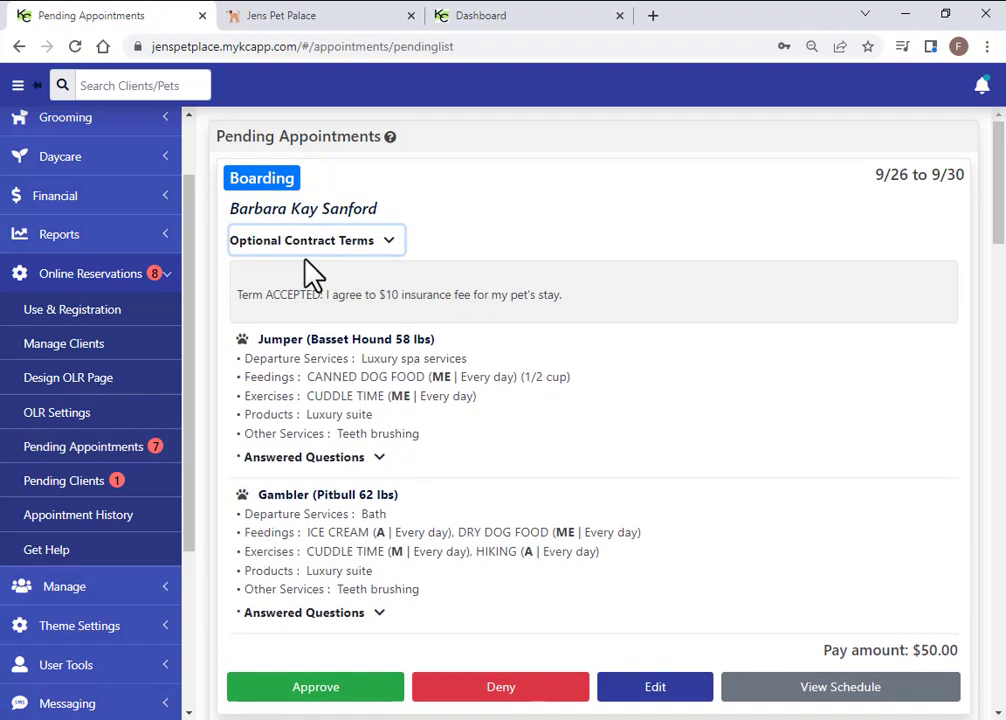
pyautogui.click(389, 241)
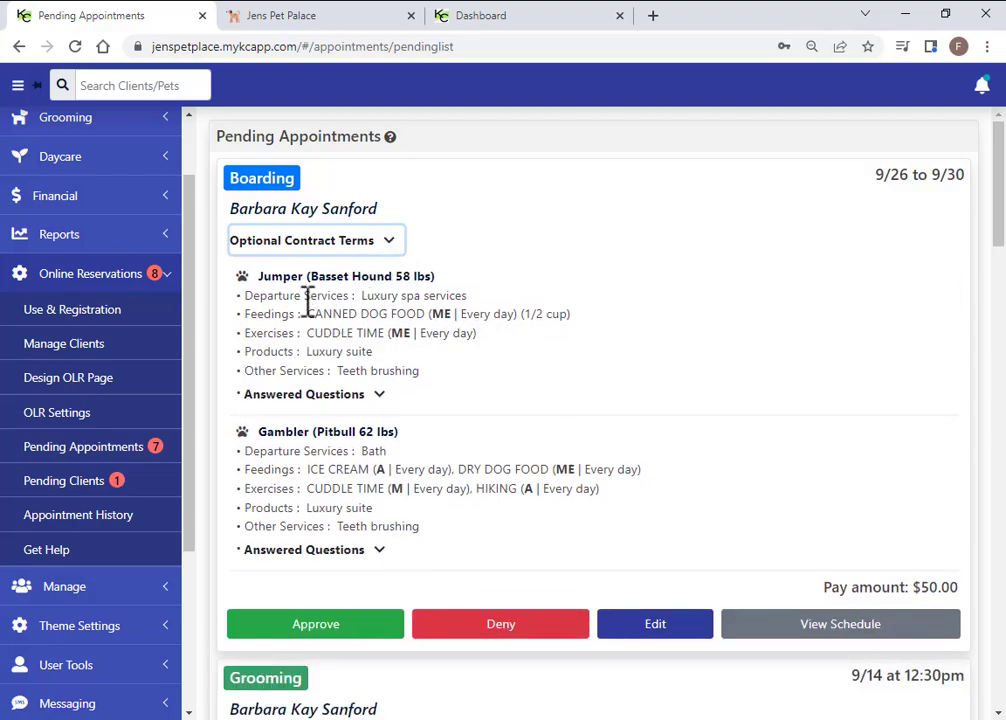
pyautogui.click(380, 396)
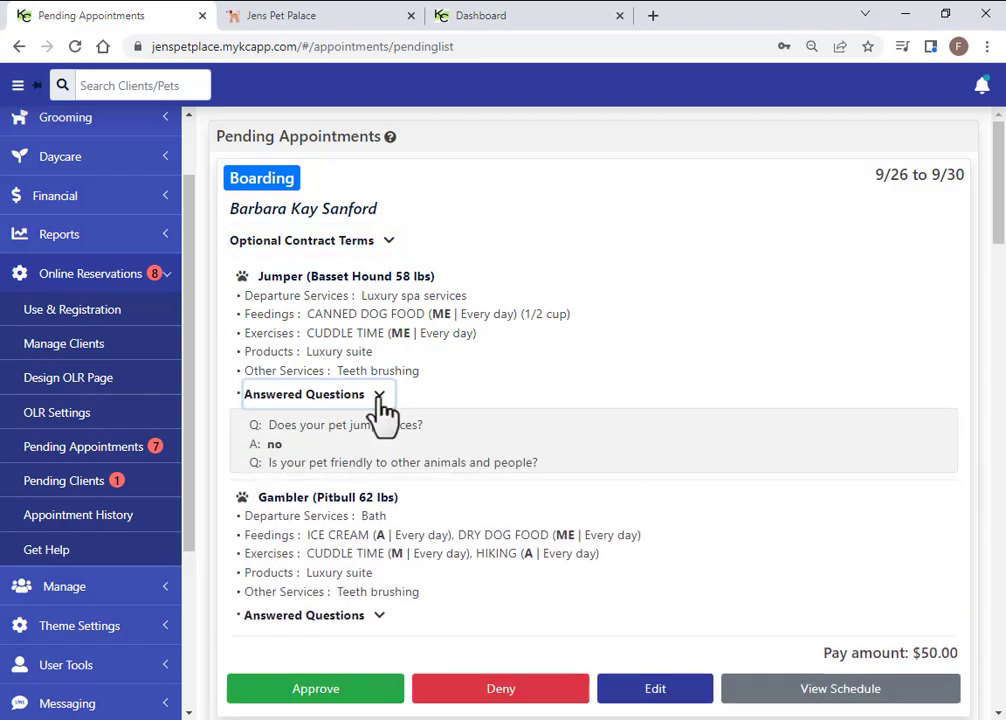
pyautogui.click(381, 398)
# Review Gambler's answered questions, then open the 9/26–9/30 boarding request for editing
pyautogui.click(345, 550)
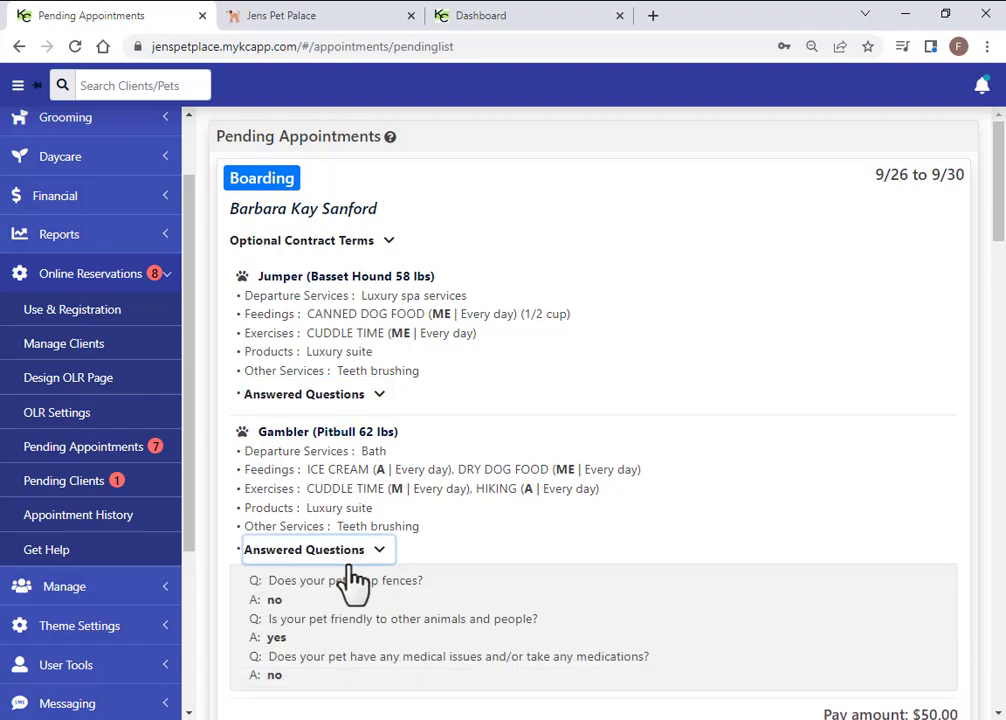
pyautogui.click(346, 551)
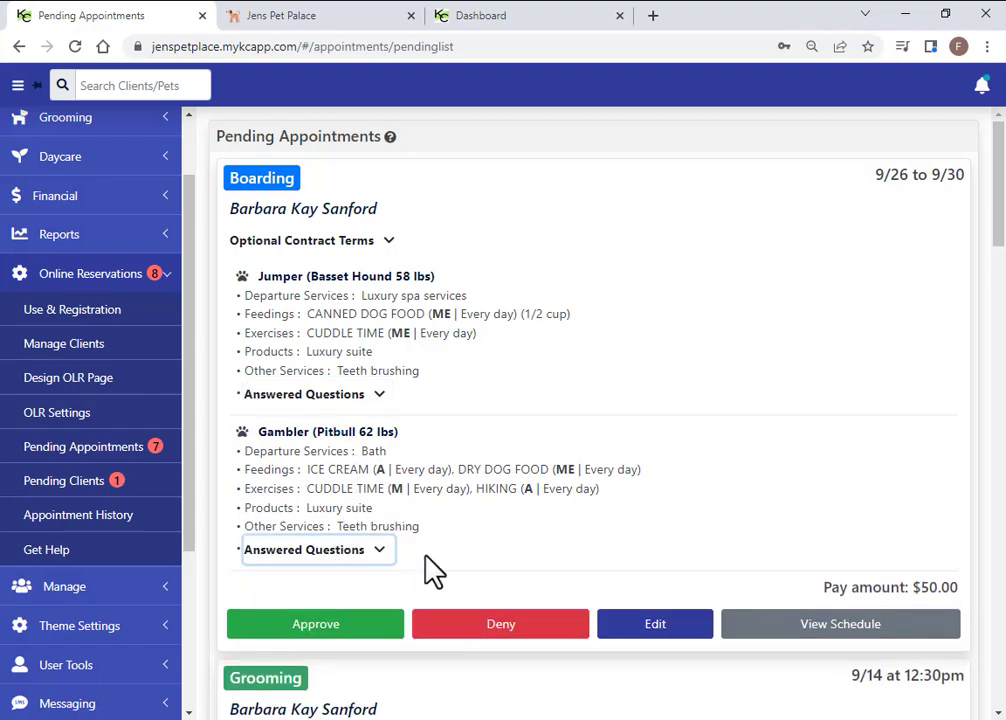
pyautogui.click(655, 630)
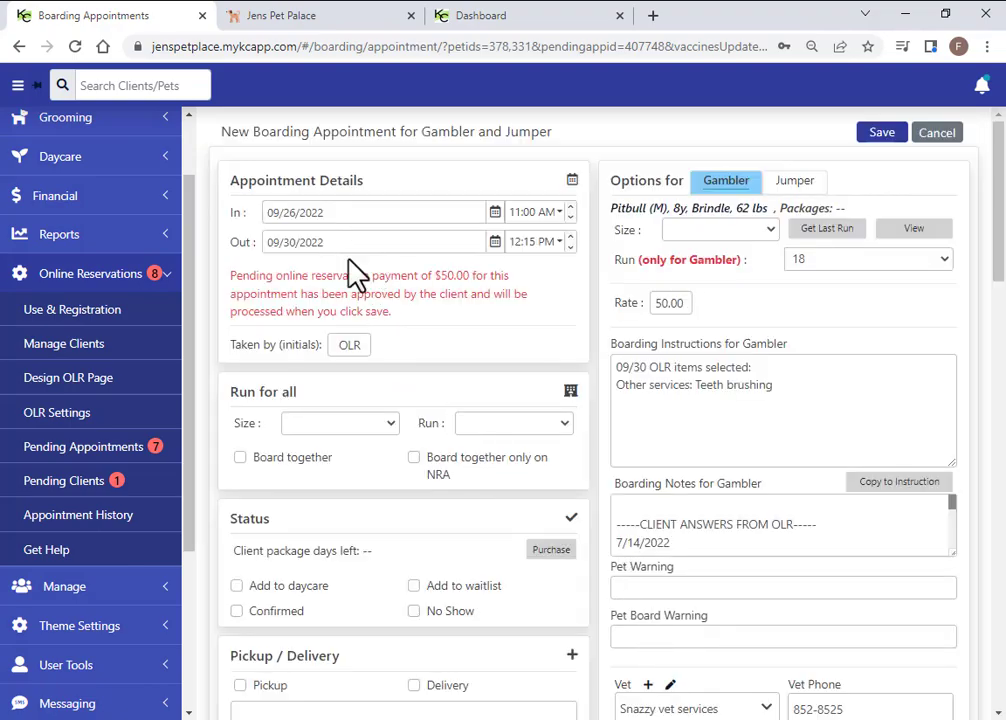
# Keep Gambler assigned to run 18
pyautogui.scroll(-2, 345, 615)
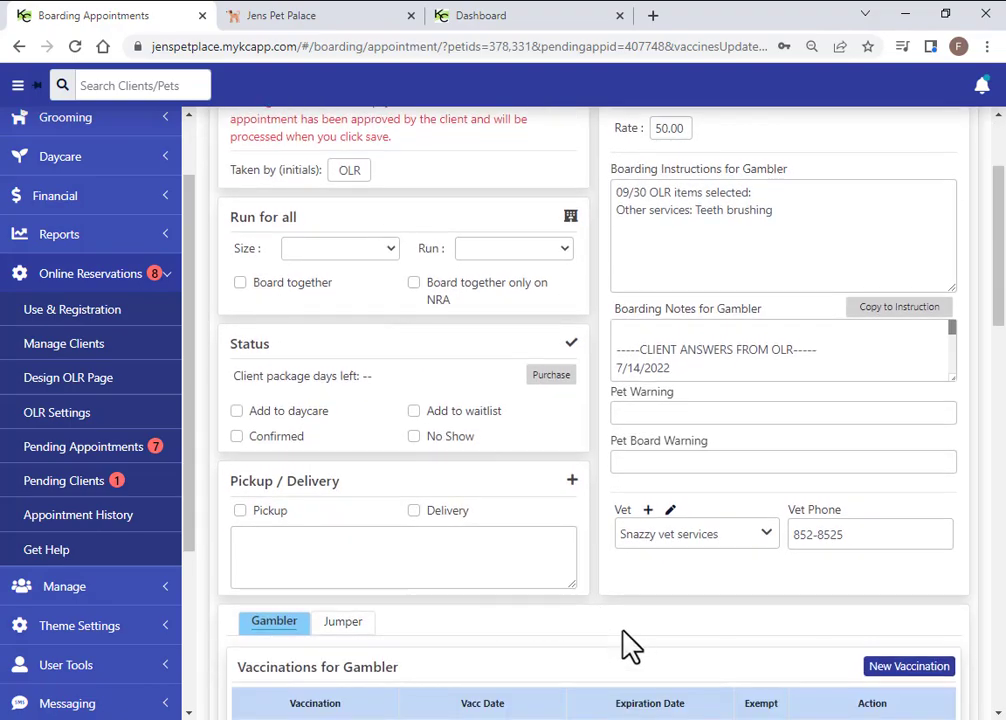
pyautogui.scroll(-1, 628, 645)
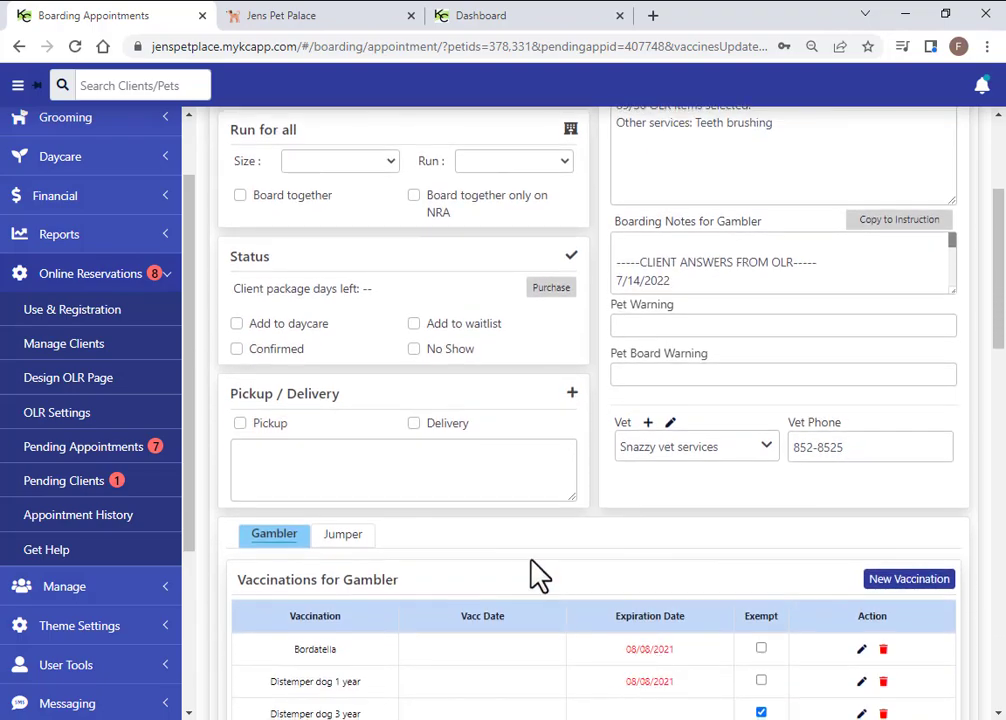
pyautogui.scroll(3, 540, 575)
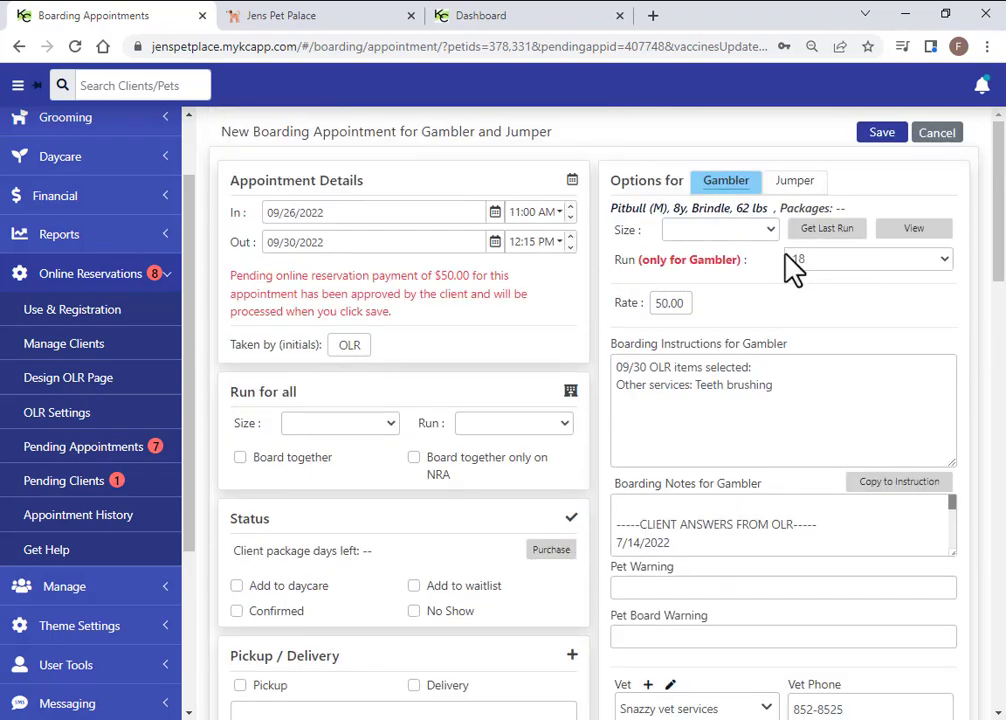
pyautogui.click(945, 258)
pyautogui.click(947, 257)
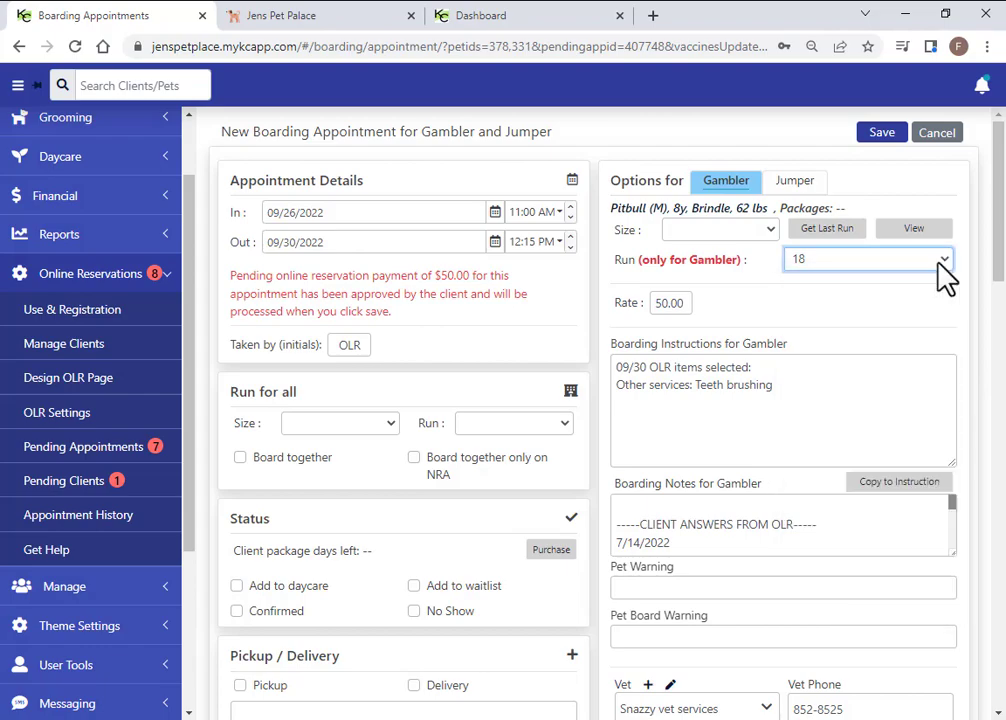
# Assign Jumper to run 11 at its existing 27.85 rate and save to approve the boarding
pyautogui.click(796, 184)
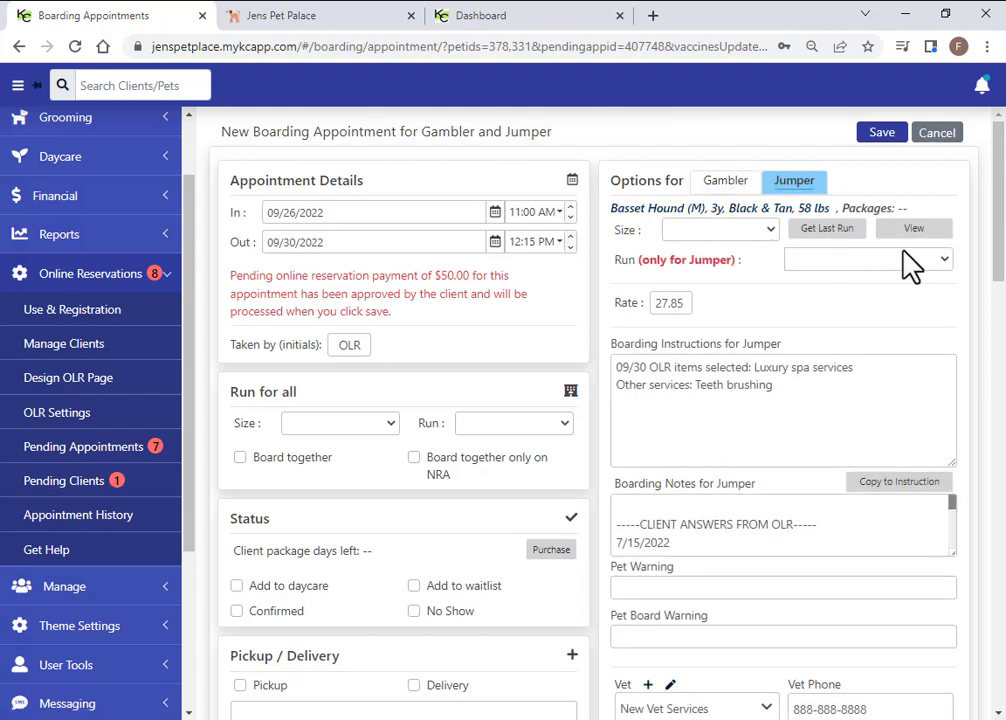
pyautogui.click(941, 259)
pyautogui.click(806, 335)
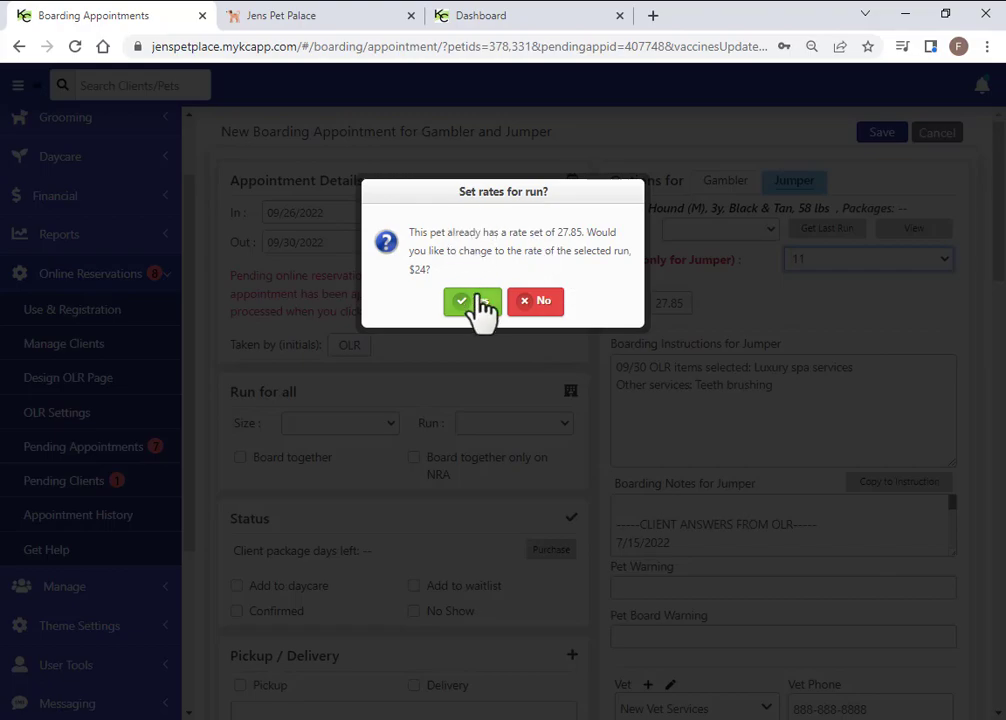
pyautogui.click(540, 300)
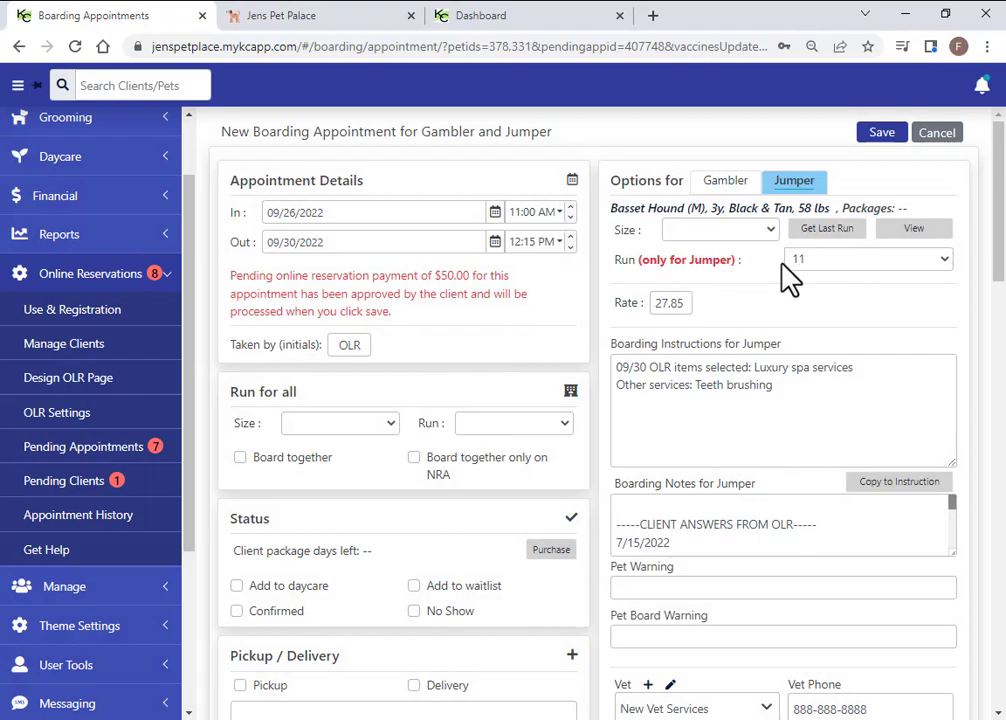
pyautogui.click(564, 423)
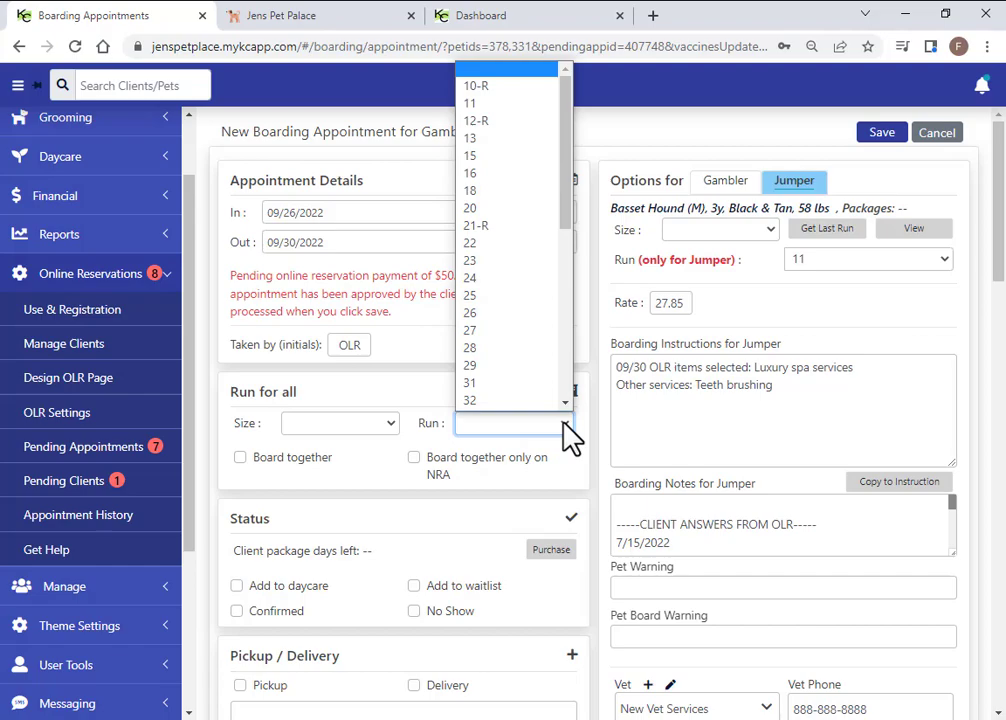
pyautogui.click(566, 432)
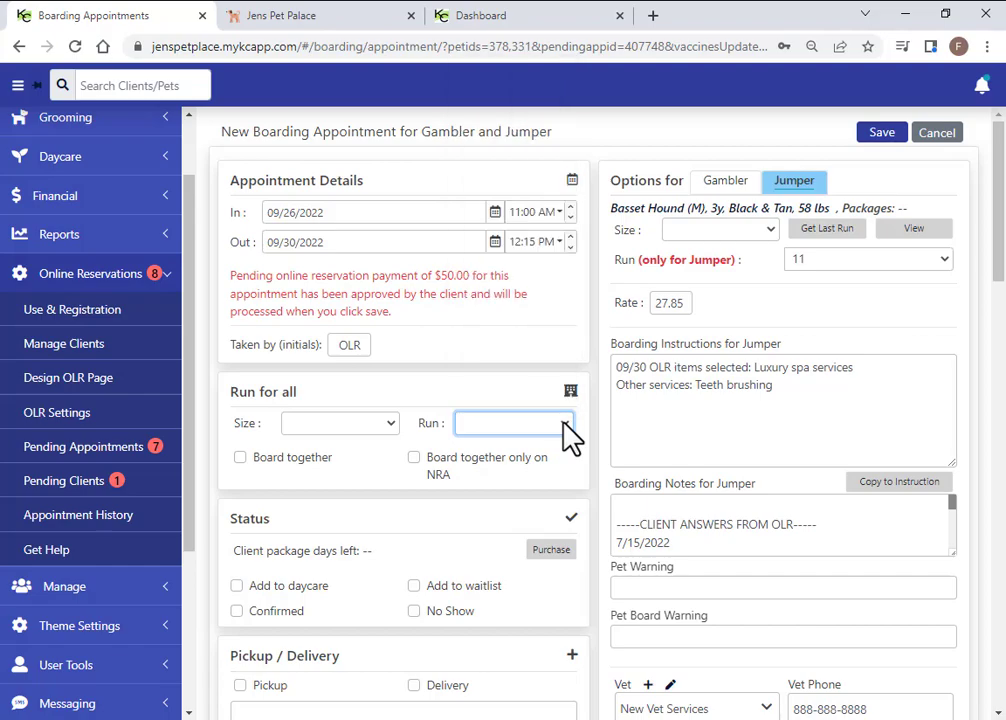
pyautogui.click(730, 184)
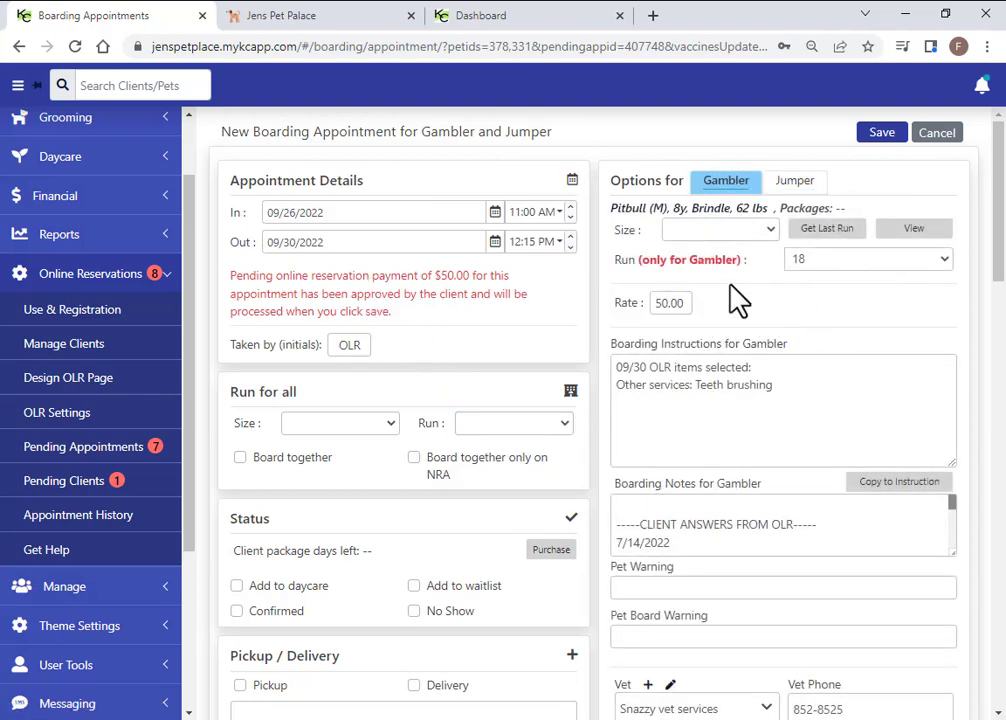
pyautogui.click(882, 138)
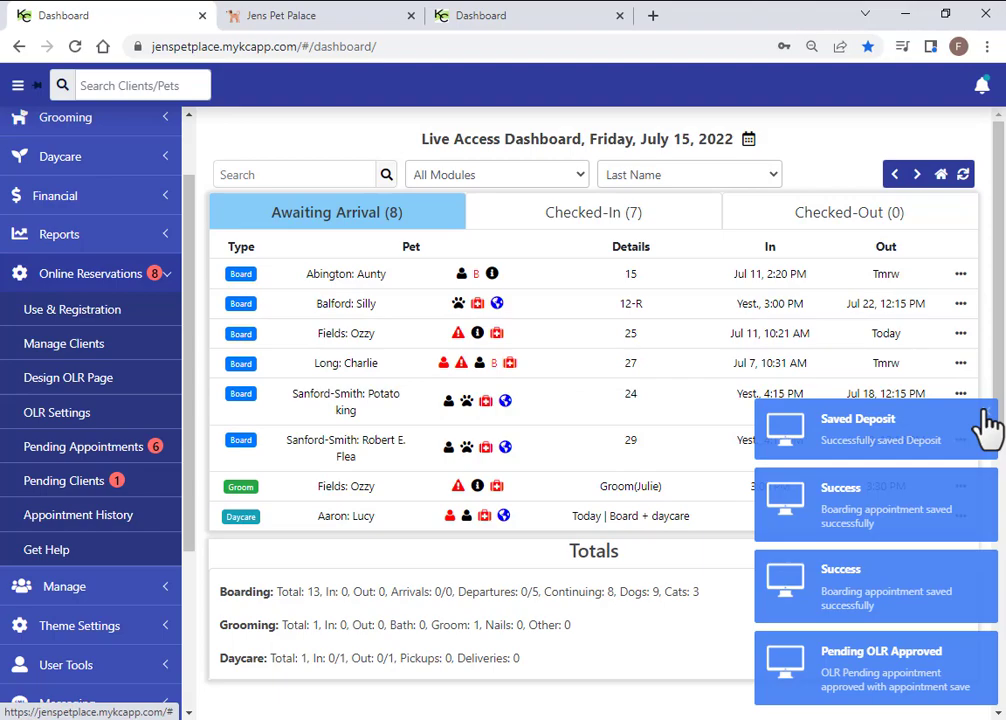
# Check the 07/15/22 $50.00 prepayment in Accounting > Receipts, then close the receipts window
pyautogui.moveTo(468, 376)
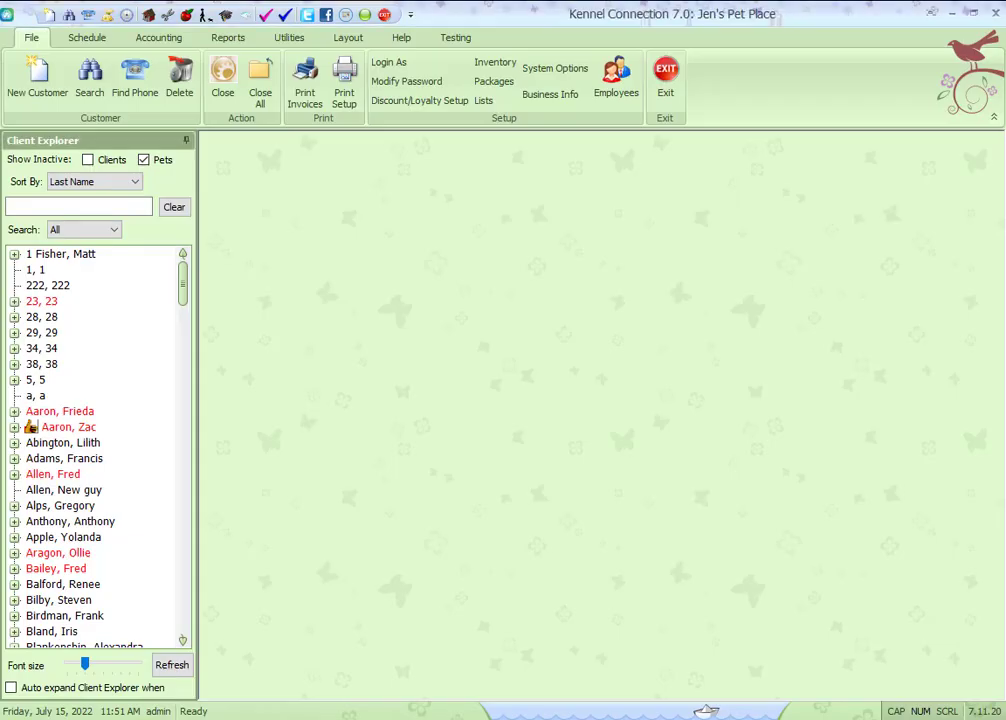
pyautogui.click(160, 39)
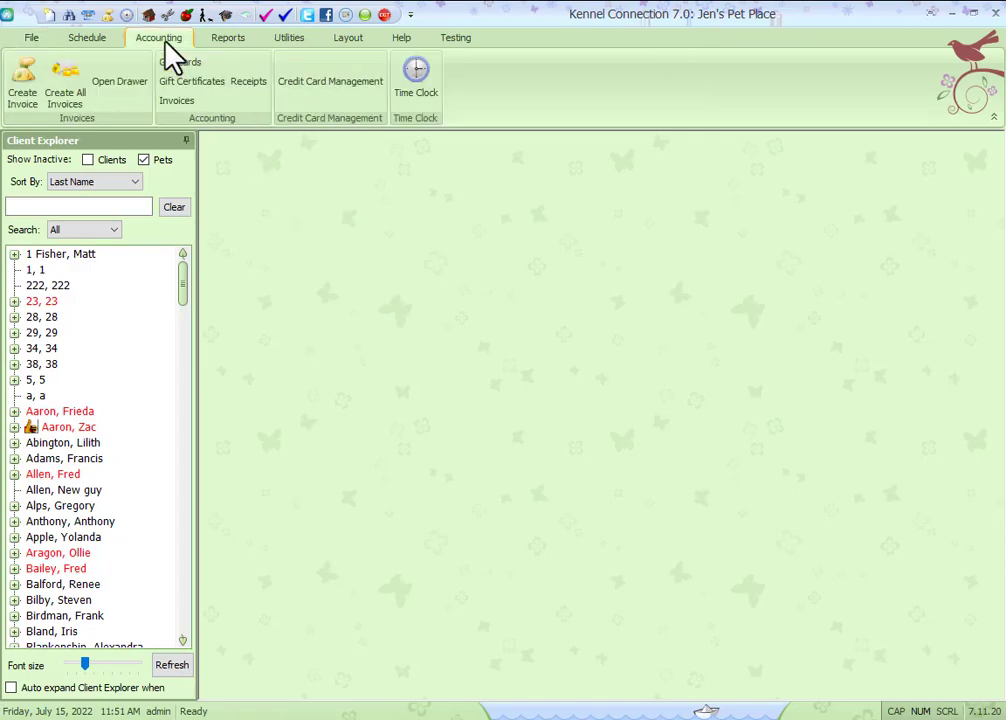
pyautogui.click(248, 84)
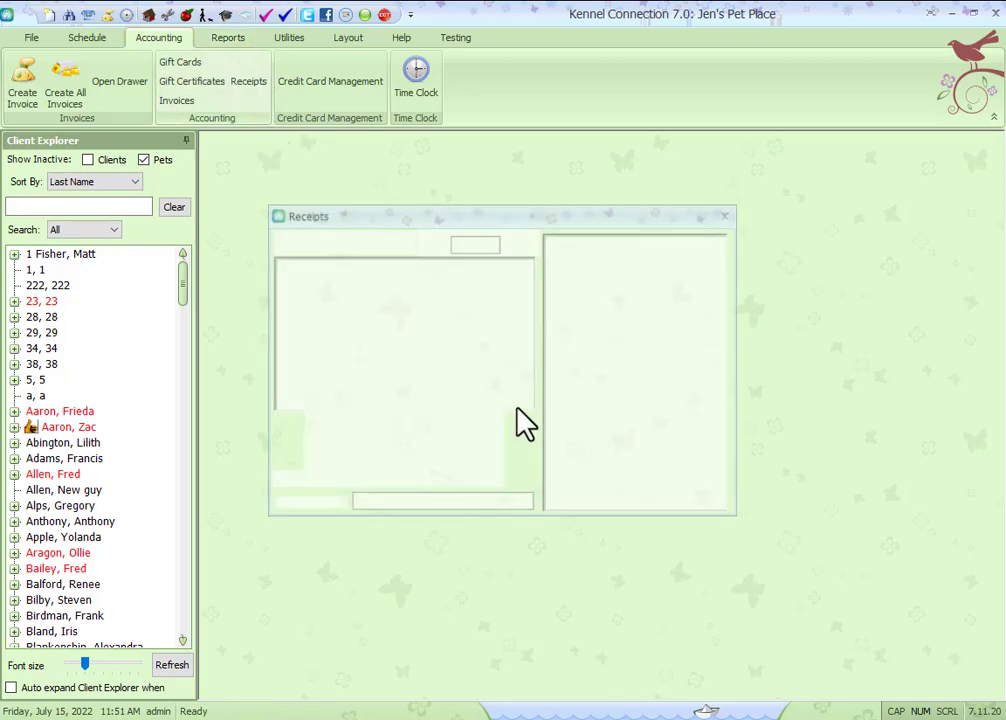
pyautogui.click(416, 283)
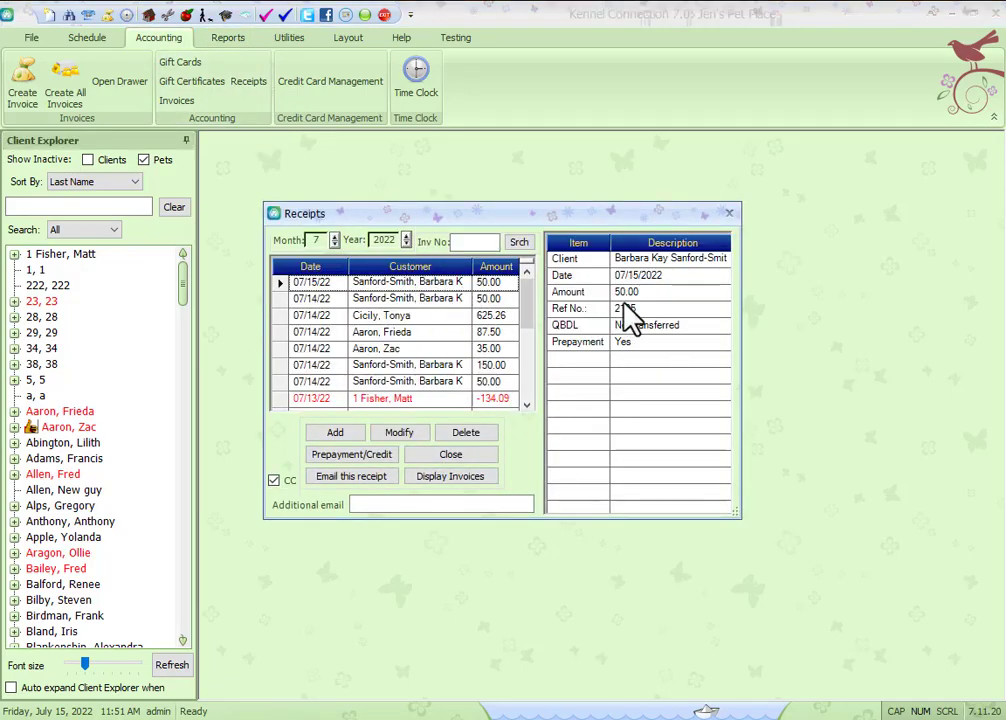
pyautogui.click(454, 458)
# Preview the Deny message for the 9/14 Grooming request, then view Pending Clients
pyautogui.click(444, 718)
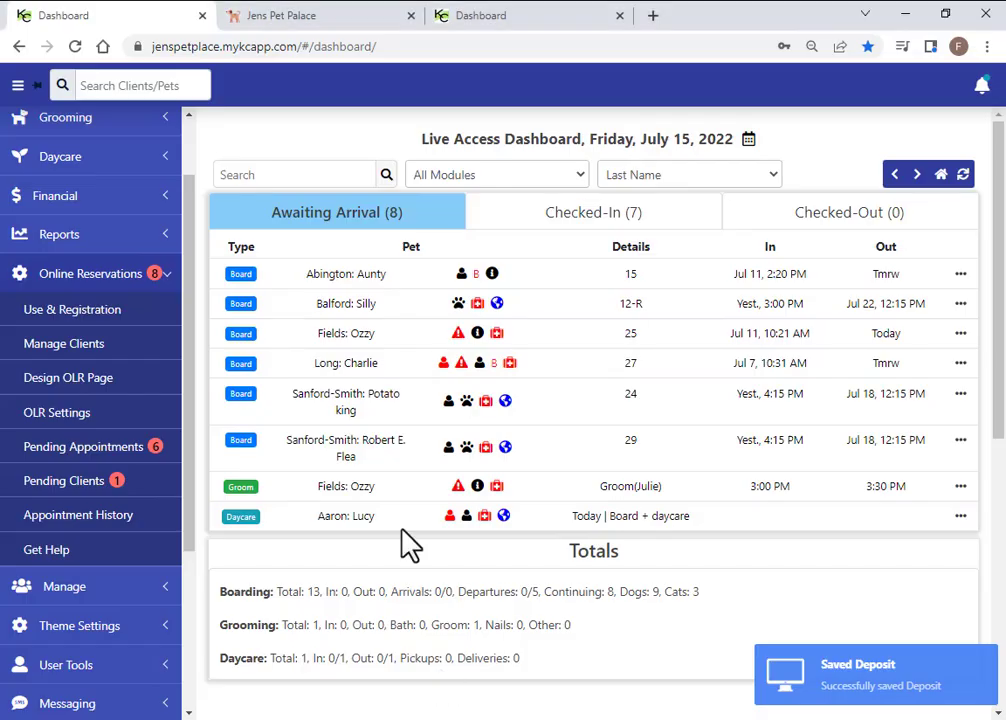
pyautogui.click(95, 450)
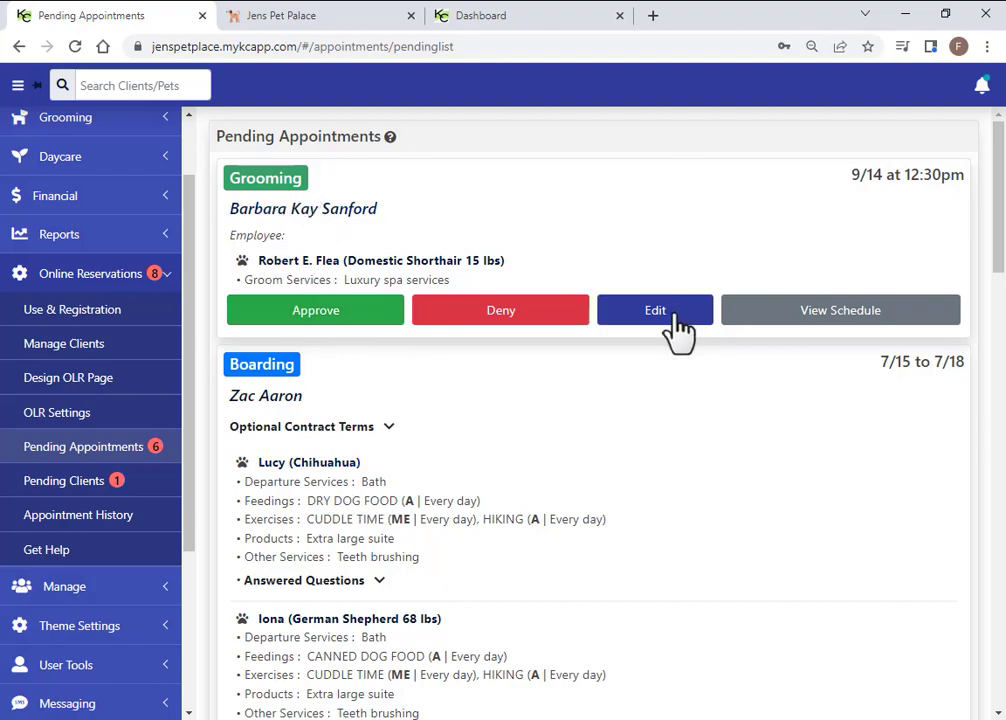
pyautogui.click(497, 306)
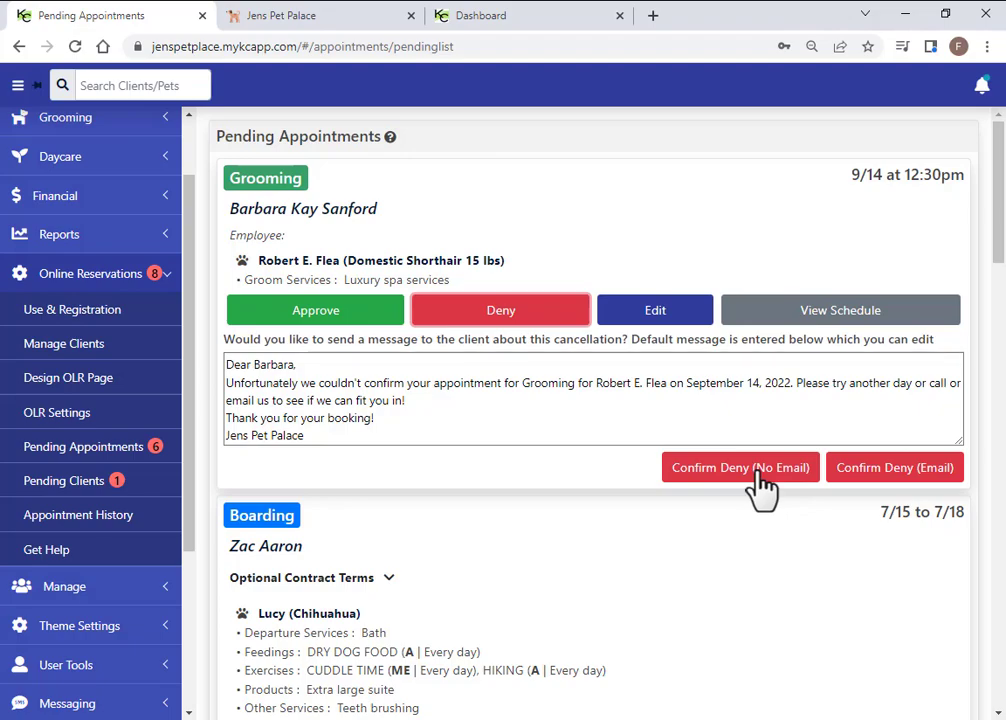
pyautogui.click(58, 490)
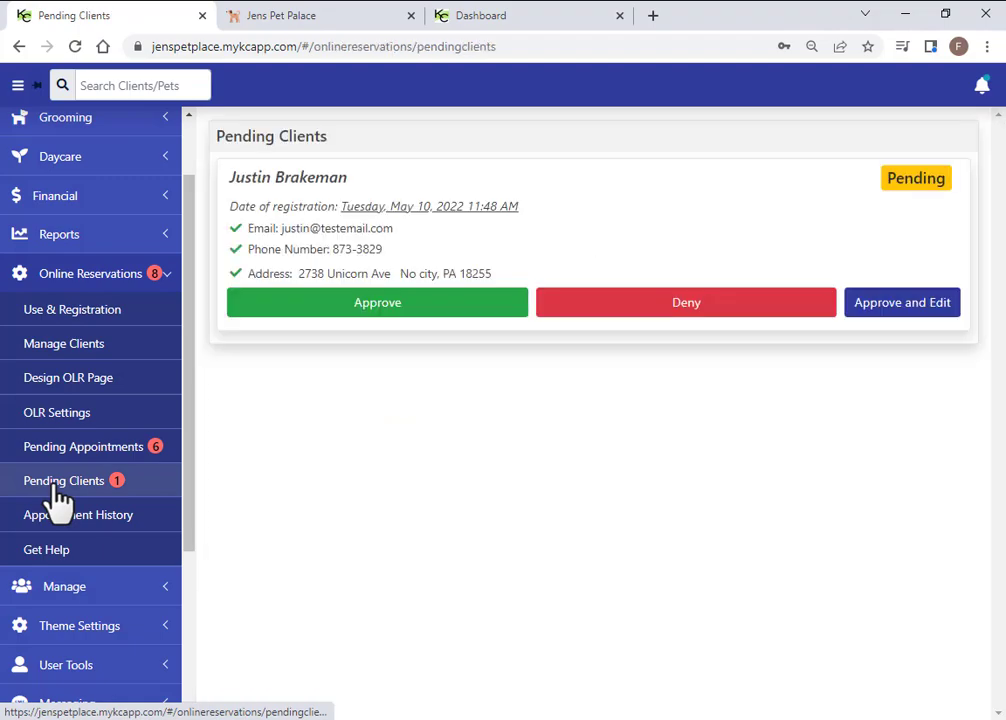
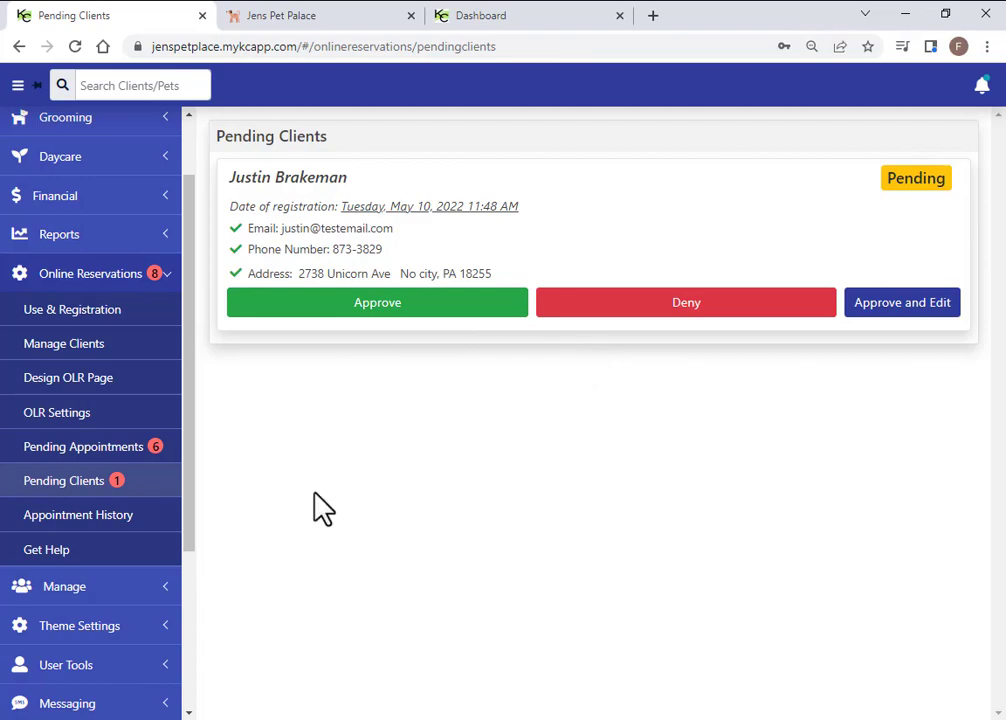
# Open Appointment History under Online Reservations
pyautogui.click(106, 514)
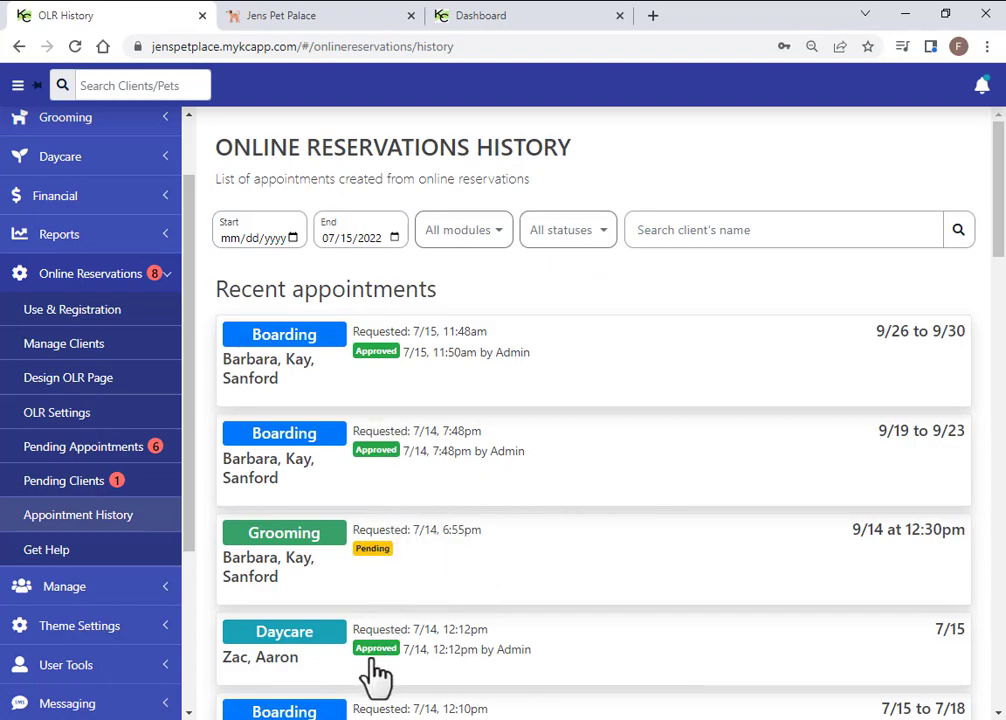
# Filter the reservation history by searching for the client's name
pyautogui.click(766, 231)
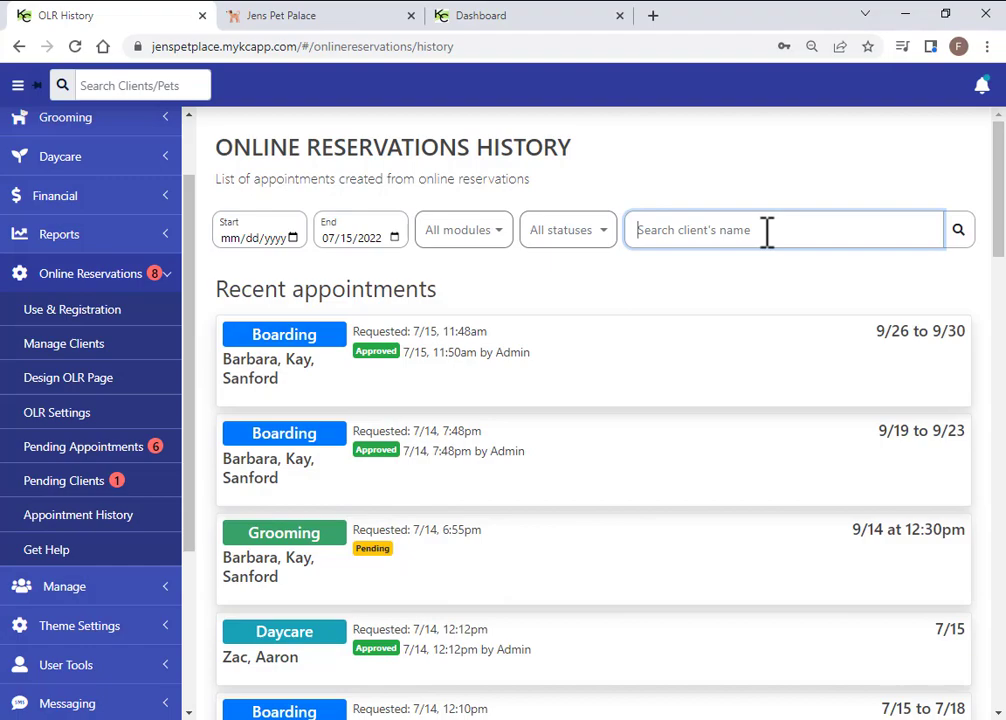
pyautogui.write('zac')
pyautogui.press('Return')
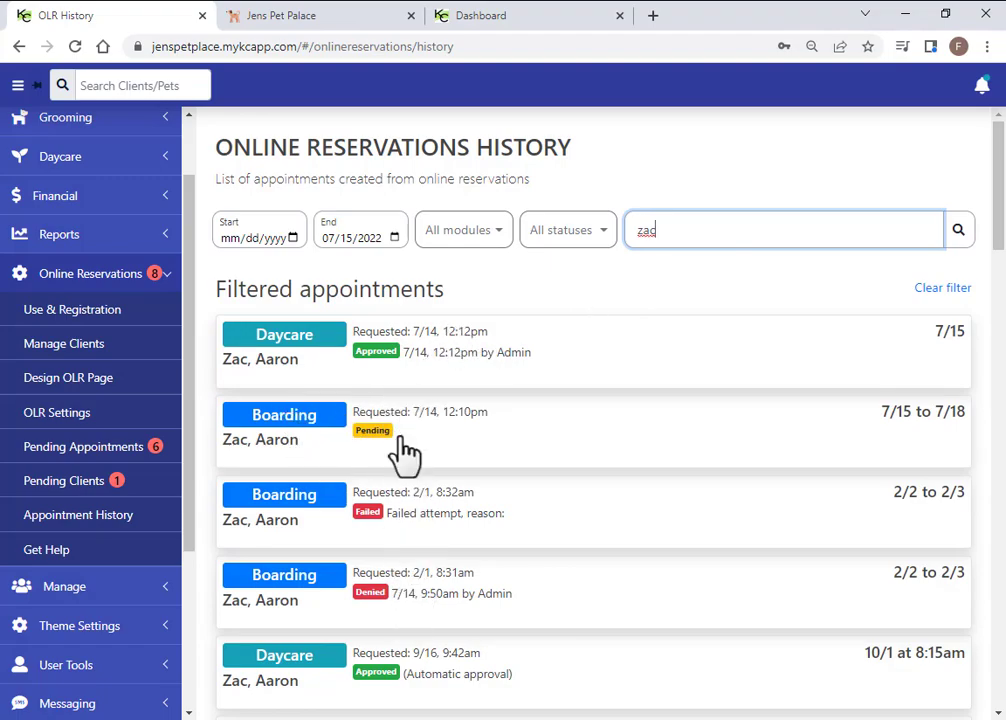
# Expand the Daycare and pending, failed and denied Boarding appointments to see pets and $50.00 pay
pyautogui.click(468, 365)
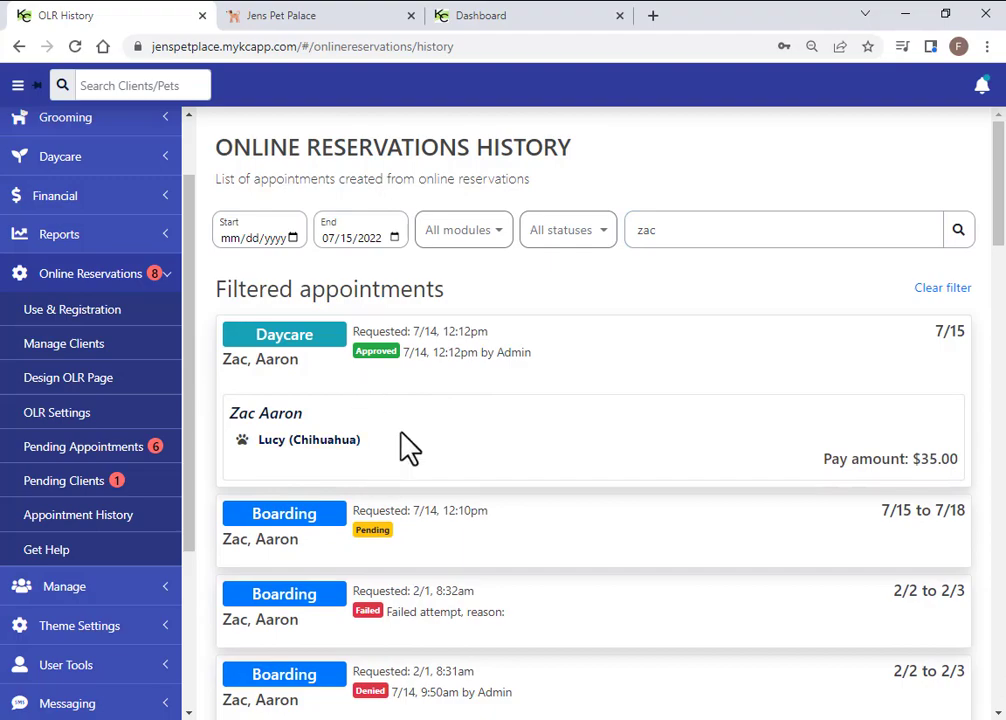
pyautogui.scroll(-1, 425, 420)
pyautogui.click(410, 455)
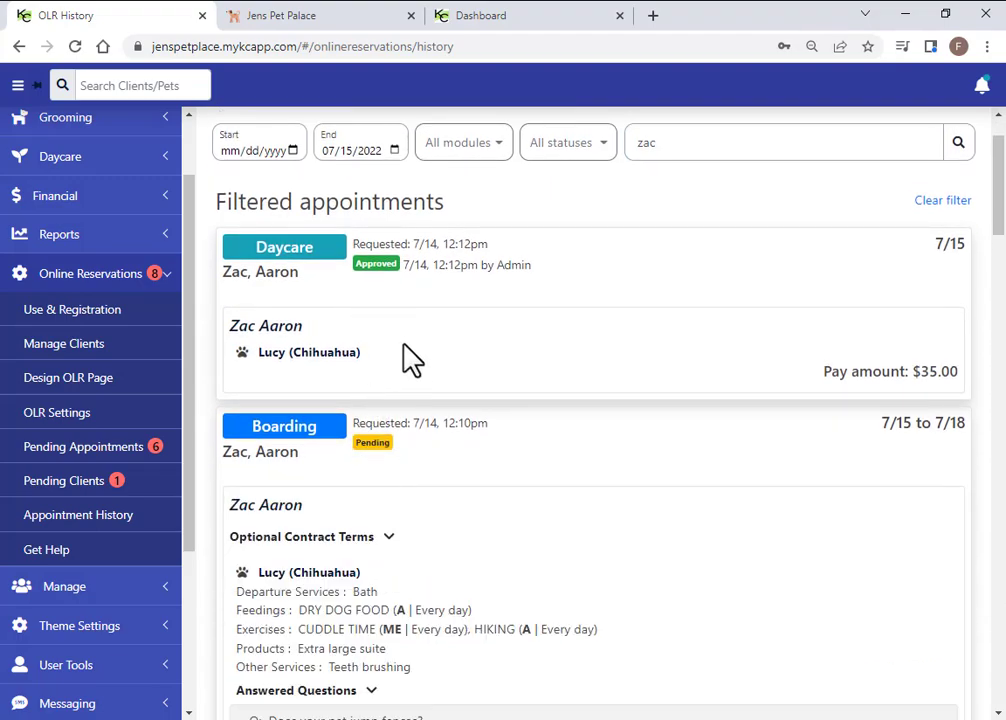
pyautogui.scroll(-2, 404, 437)
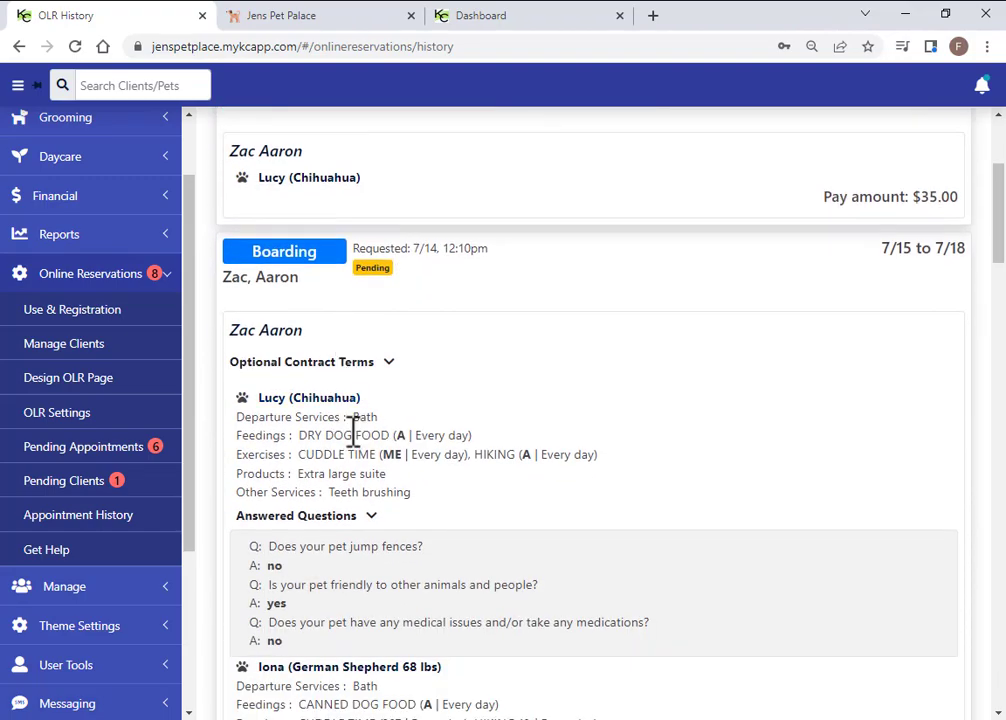
pyautogui.click(396, 266)
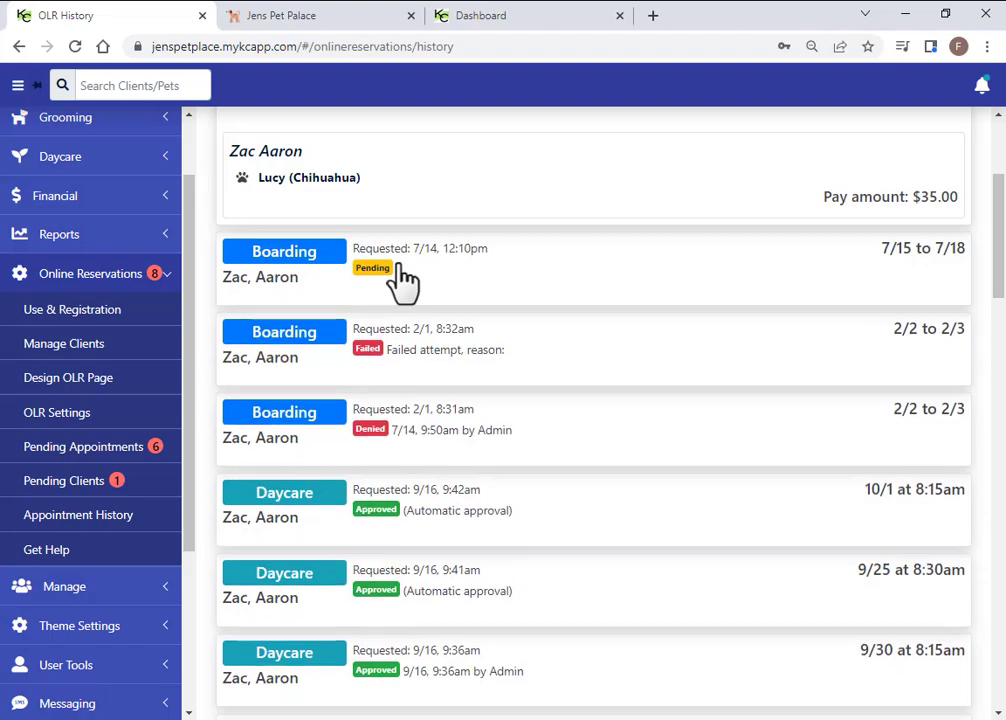
pyautogui.click(408, 352)
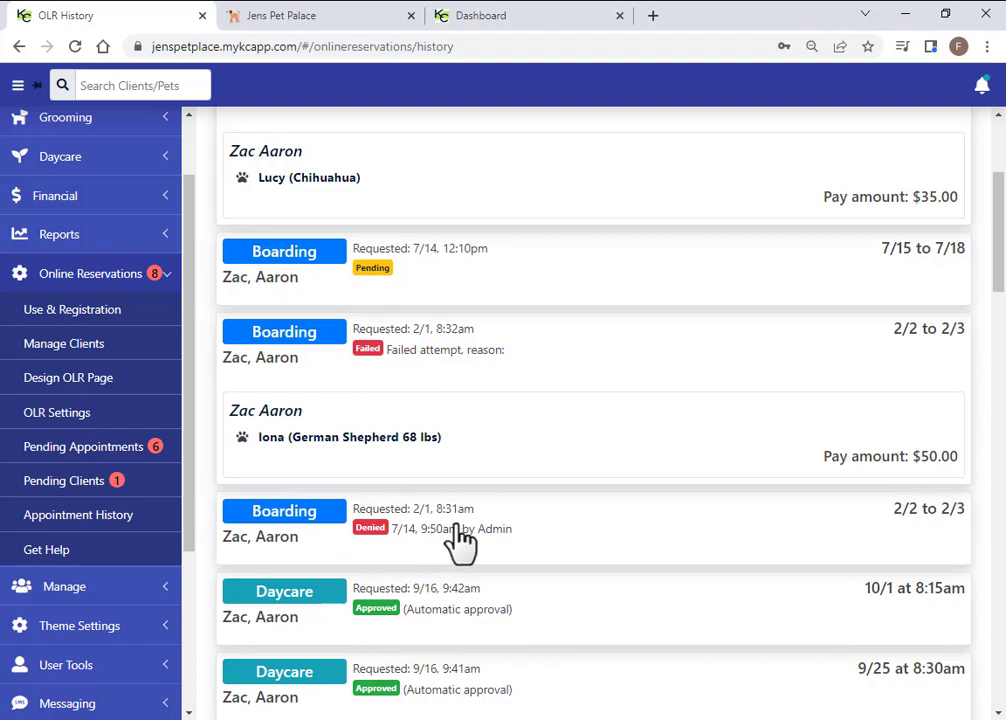
pyautogui.click(425, 545)
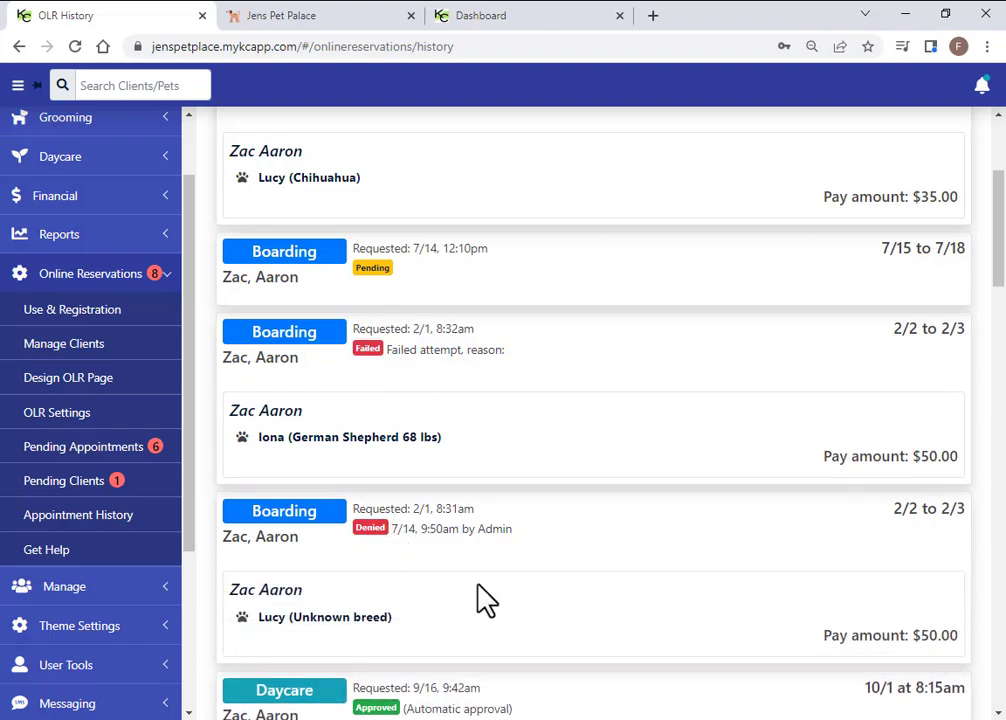
pyautogui.scroll(3, 485, 600)
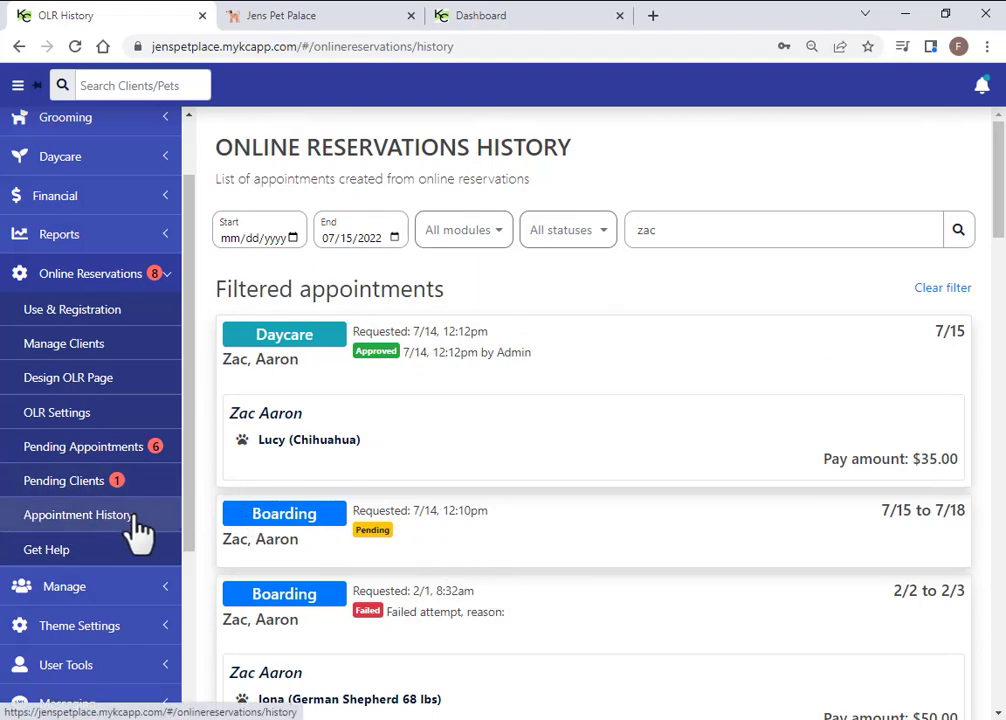
# Review Jens Pet Palace bookings and OLR History, then show the July 15, 2022 Dashboard
pyautogui.click(300, 22)
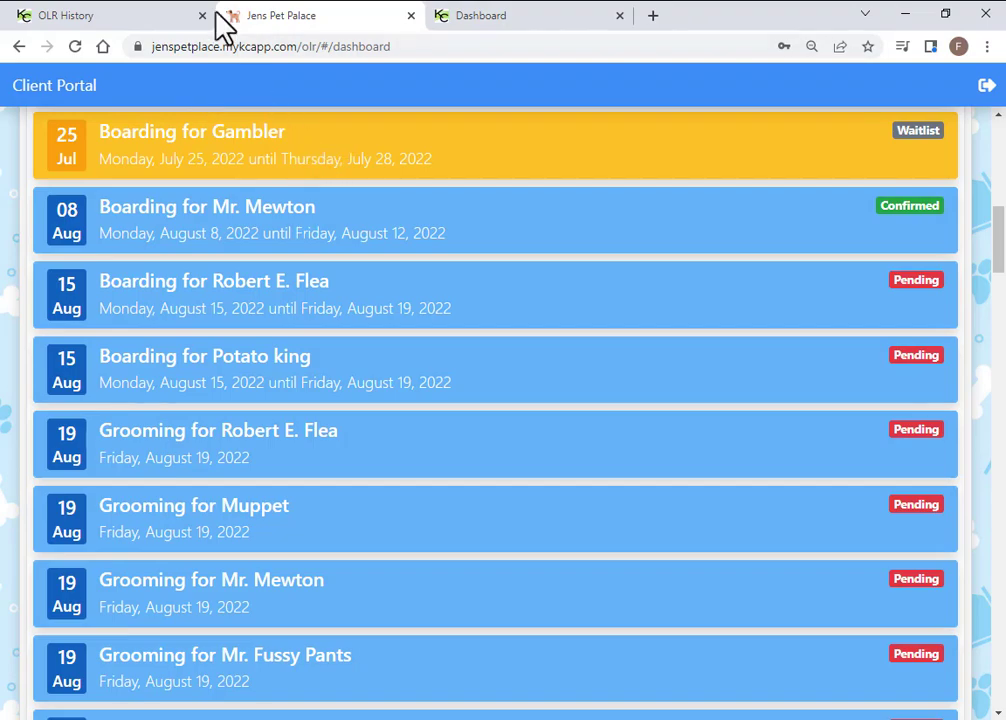
pyautogui.click(174, 31)
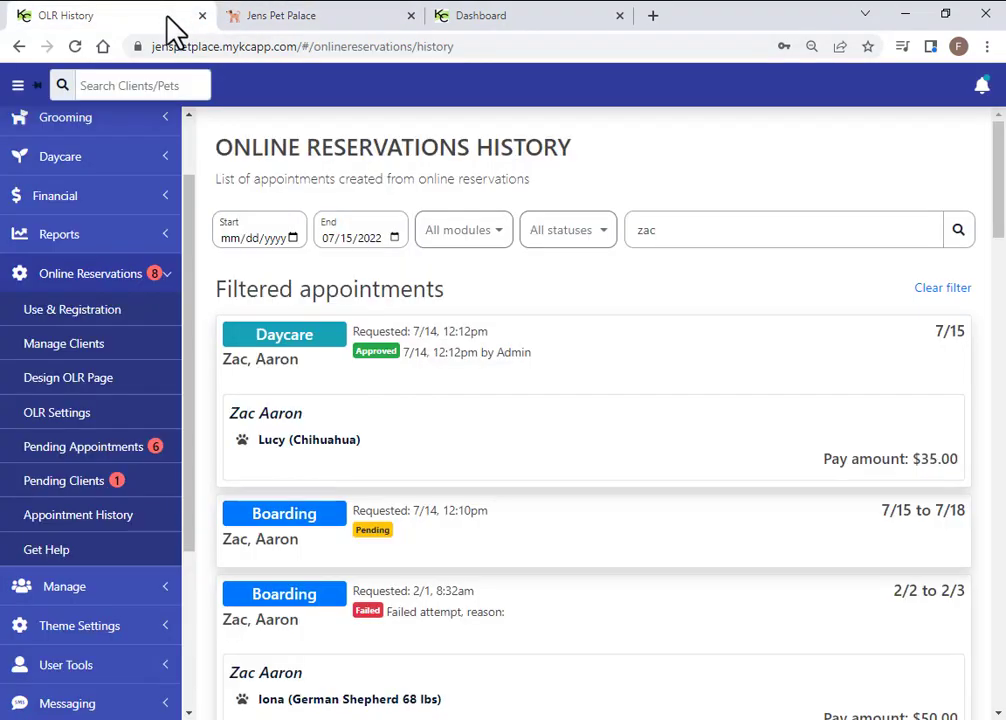
pyautogui.click(487, 20)
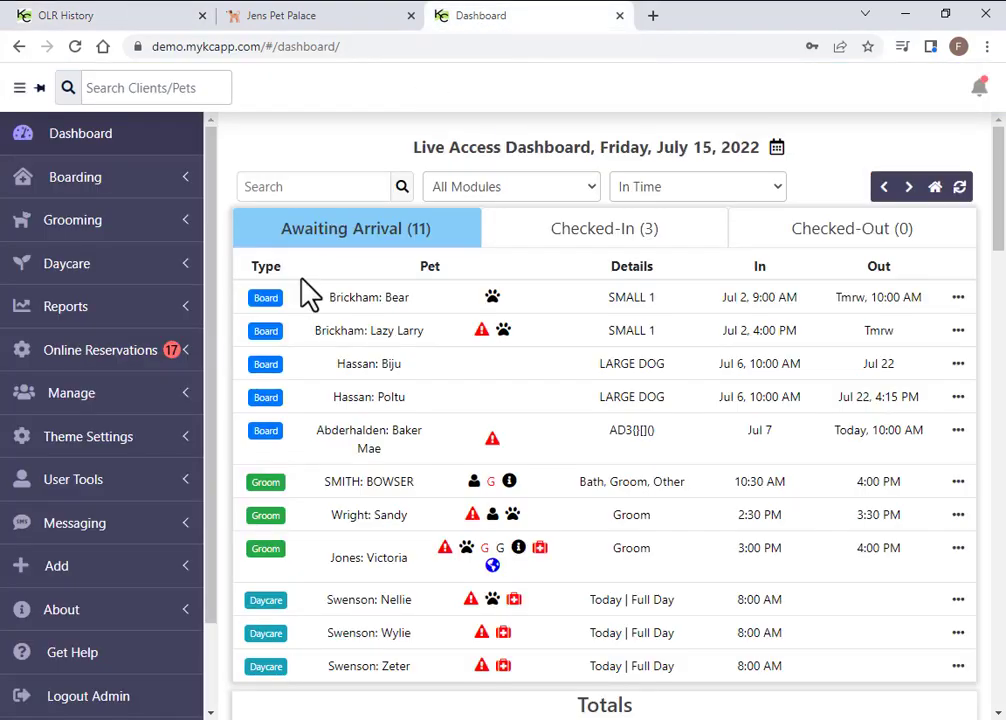
# Open Messaging > SMS Settings and review the business SMS number and account details
pyautogui.click(68, 524)
pyautogui.click(70, 562)
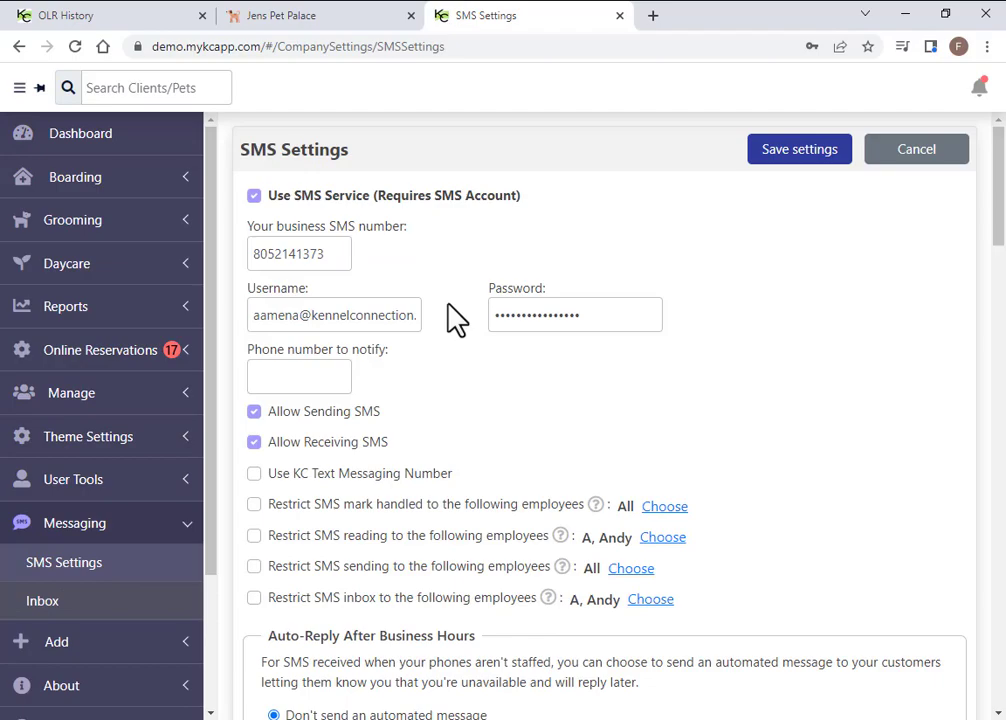
pyautogui.doubleClick(299, 256)
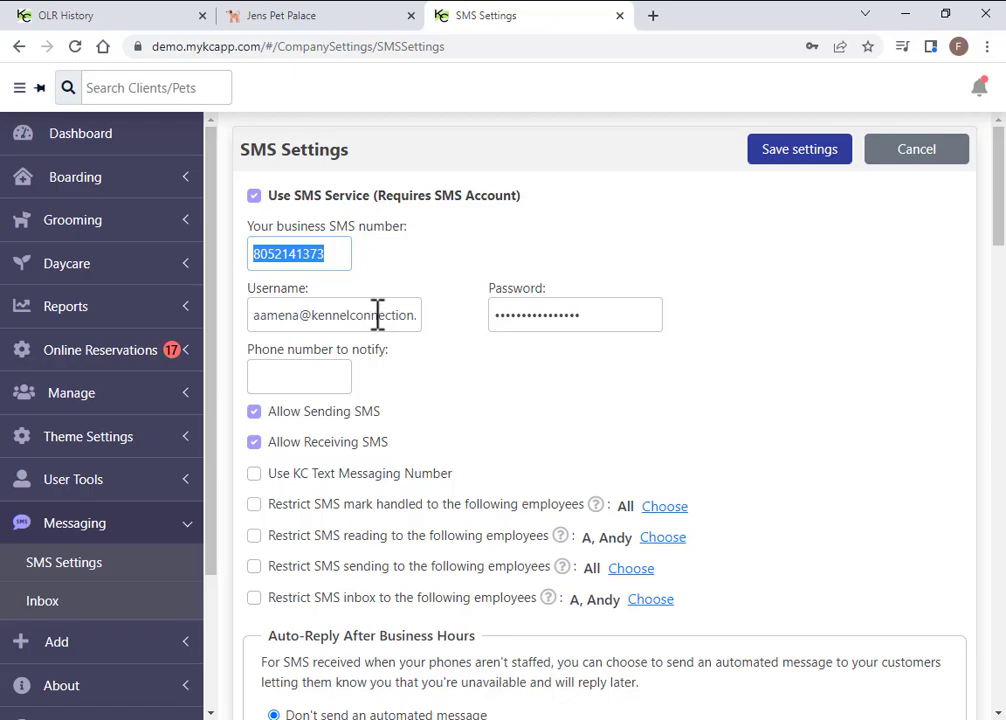
pyautogui.scroll(-3, 300, 400)
pyautogui.click(255, 330)
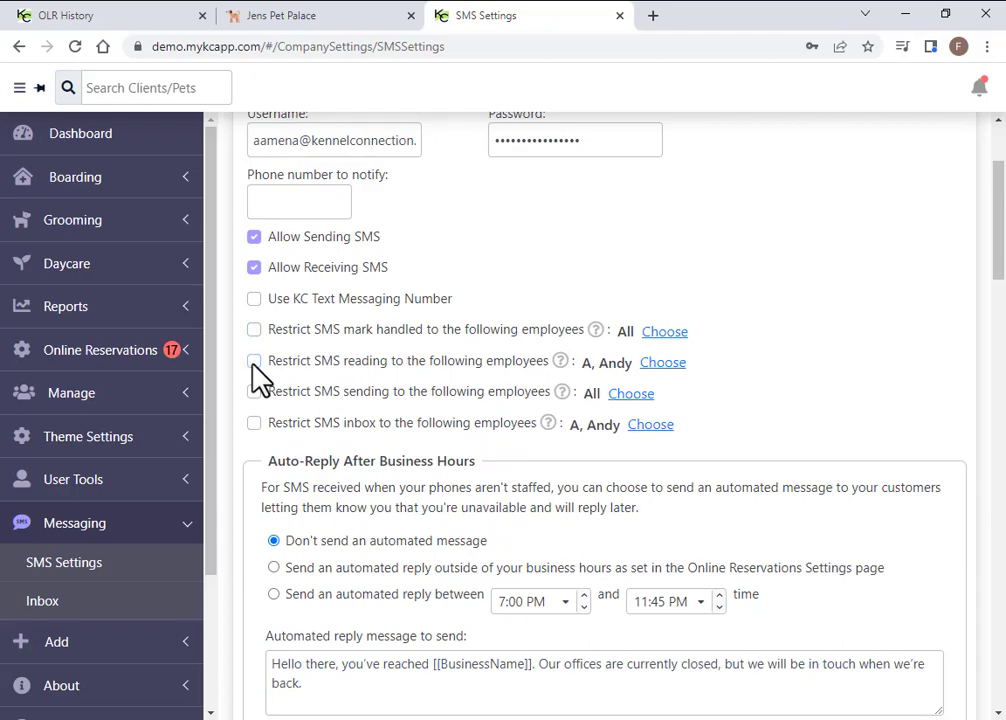
pyautogui.scroll(-3, 395, 377)
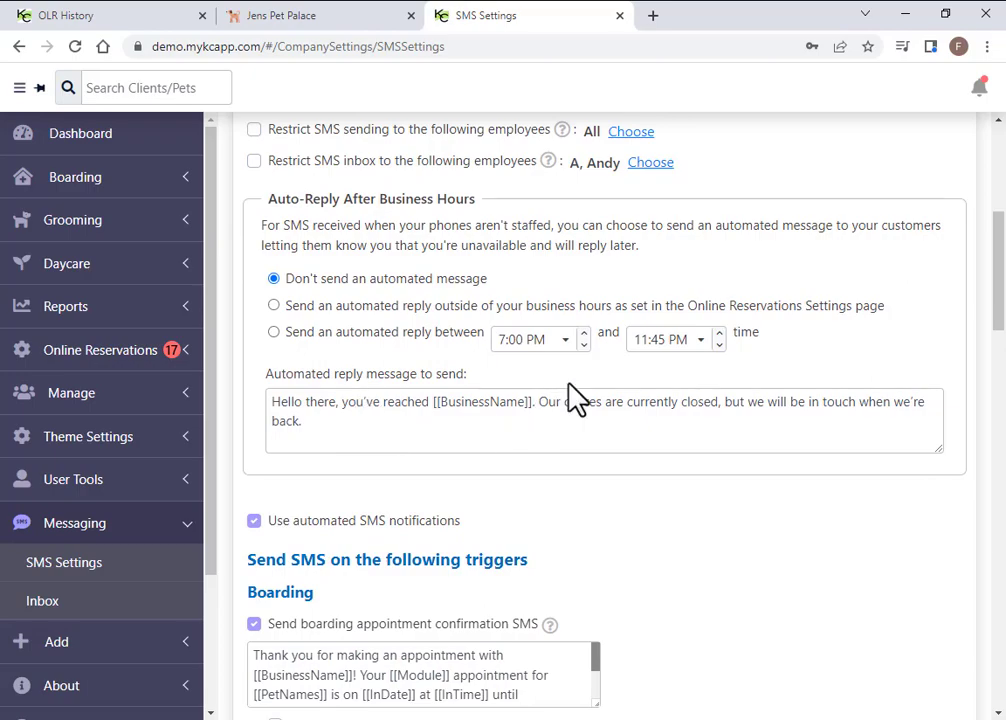
# Keep the auto-reply start at 7:00 PM and inspect the BusinessName placeholder in the reply message
pyautogui.click(566, 343)
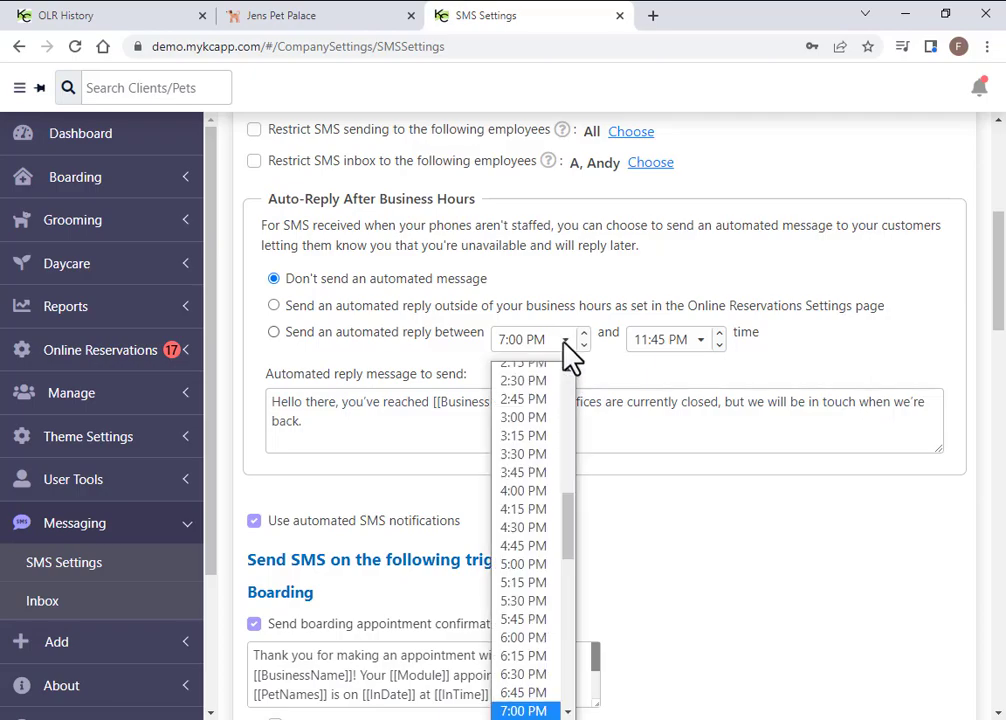
pyautogui.click(567, 345)
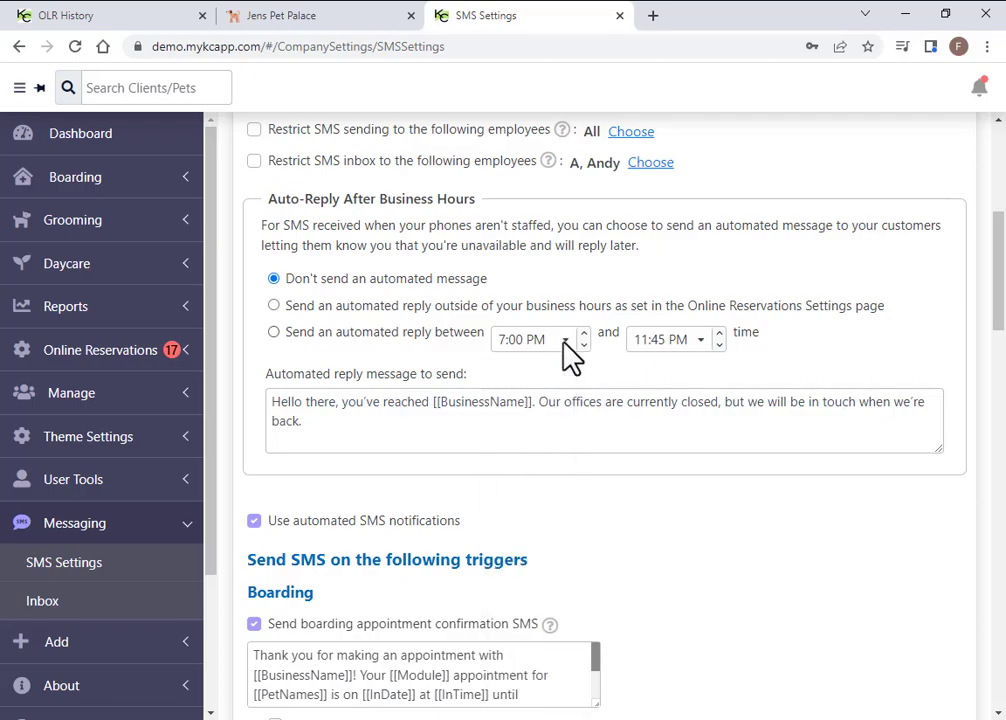
pyautogui.click(307, 425)
pyautogui.click(431, 431)
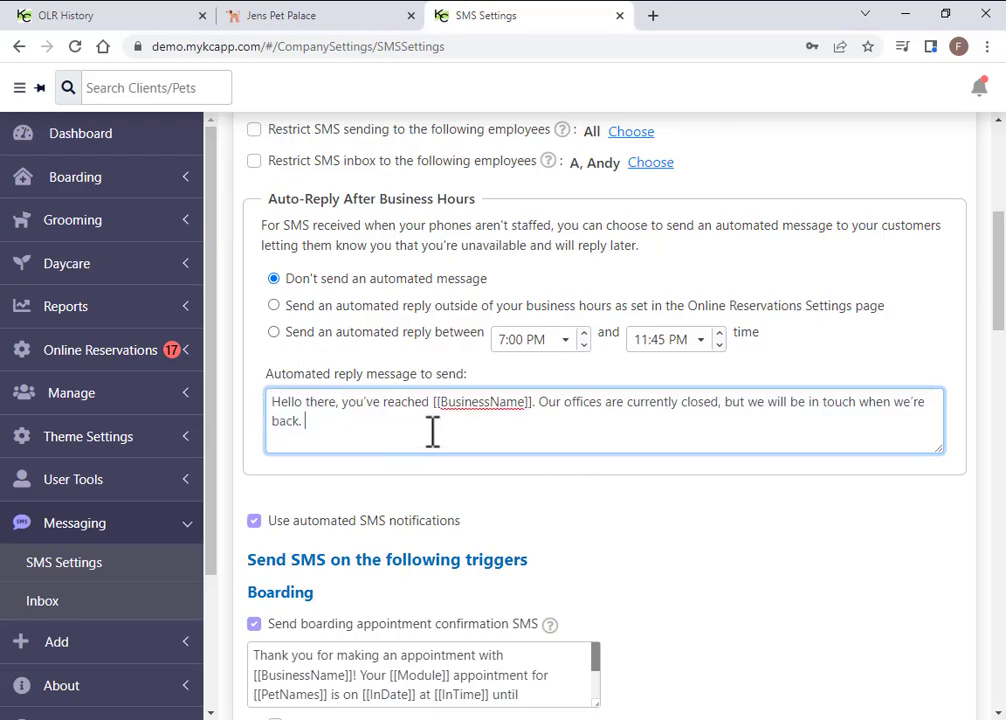
pyautogui.moveTo(526, 403); pyautogui.dragTo(440, 402)
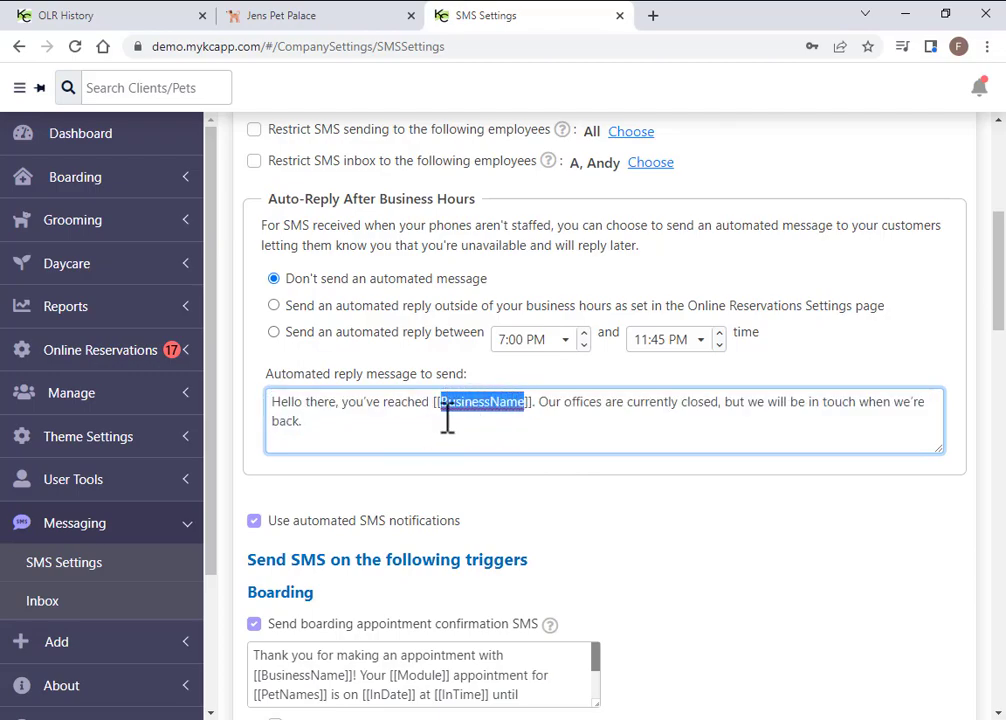
pyautogui.click(422, 434)
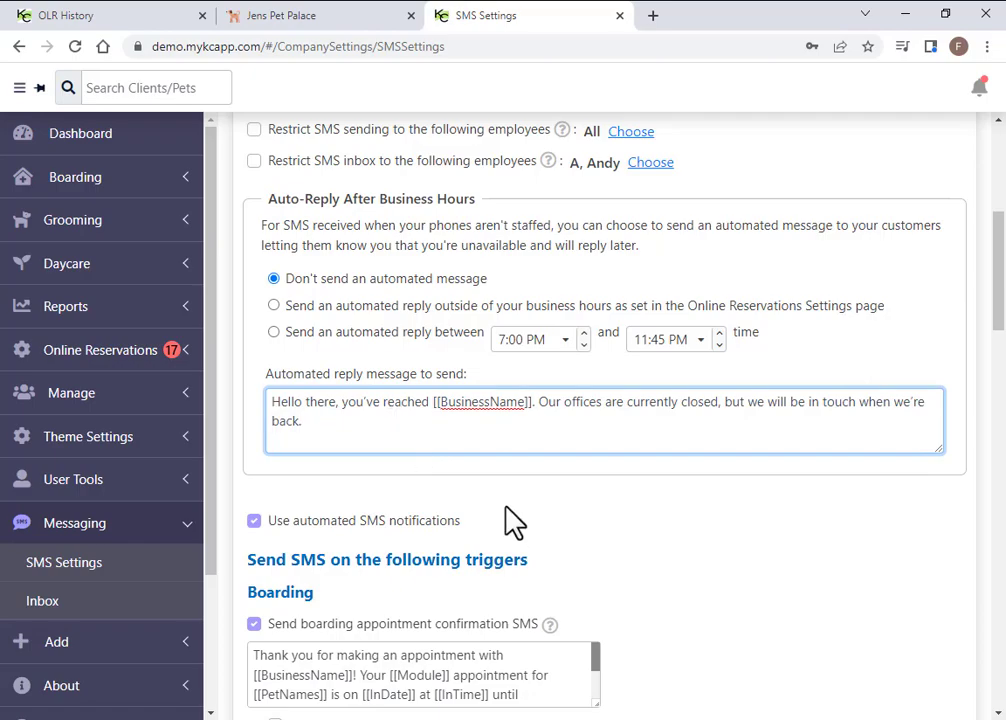
# Require YES/NO boarding confirmation, with a NO reply cancelling the appointment and emailing a confirmation
pyautogui.scroll(-3, 480, 479)
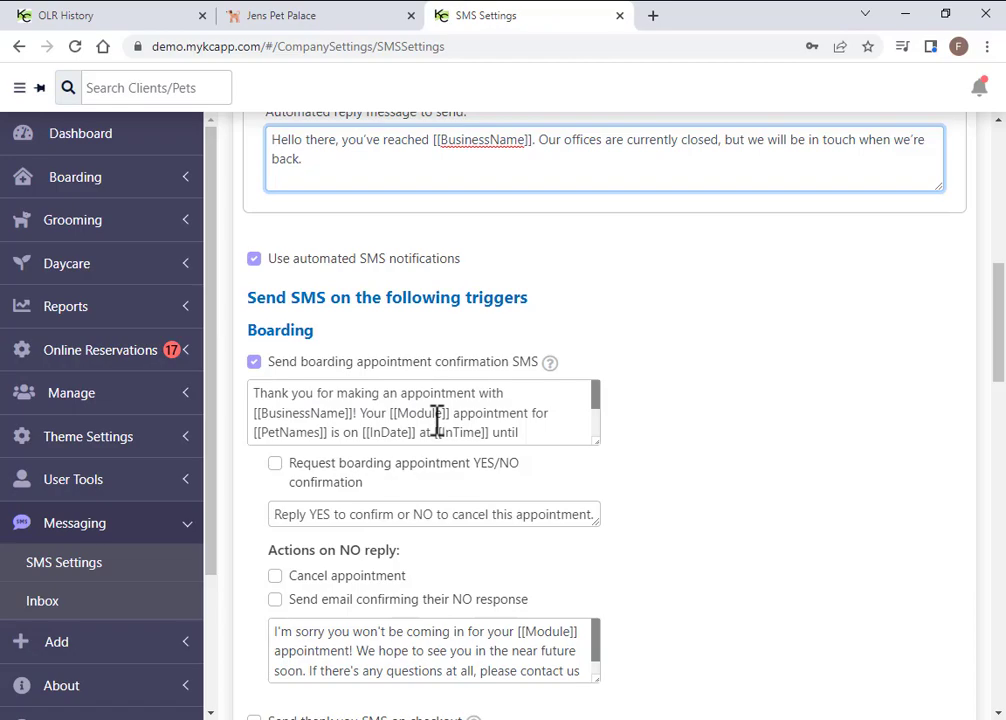
pyautogui.click(518, 432)
pyautogui.scroll(-2, 545, 433)
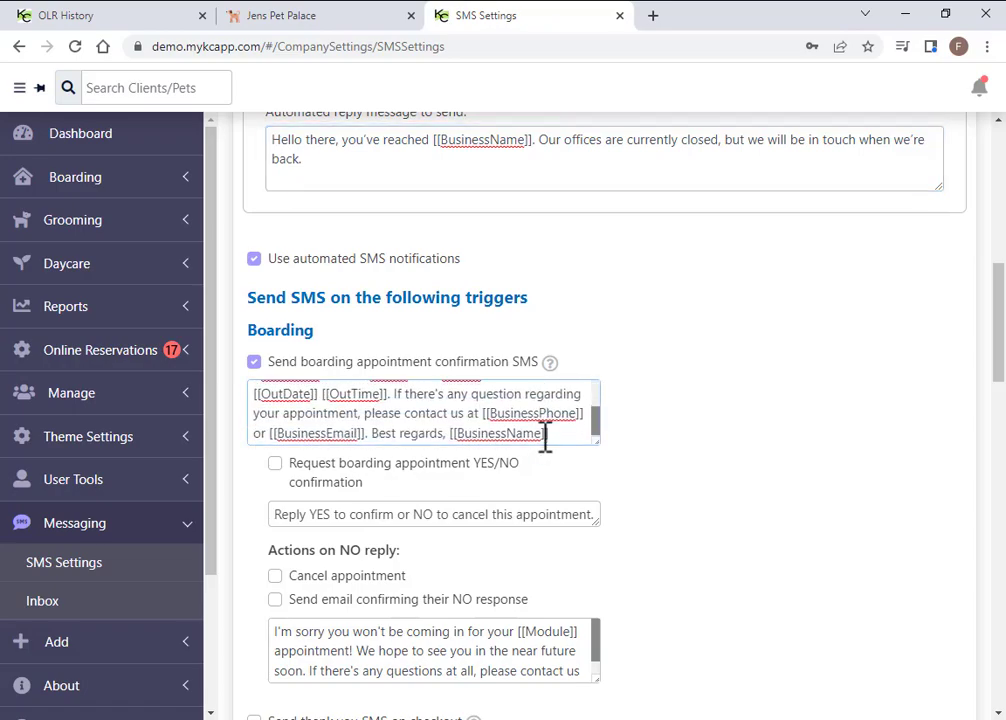
pyautogui.click(275, 465)
pyautogui.scroll(-1, 476, 516)
pyautogui.click(276, 490)
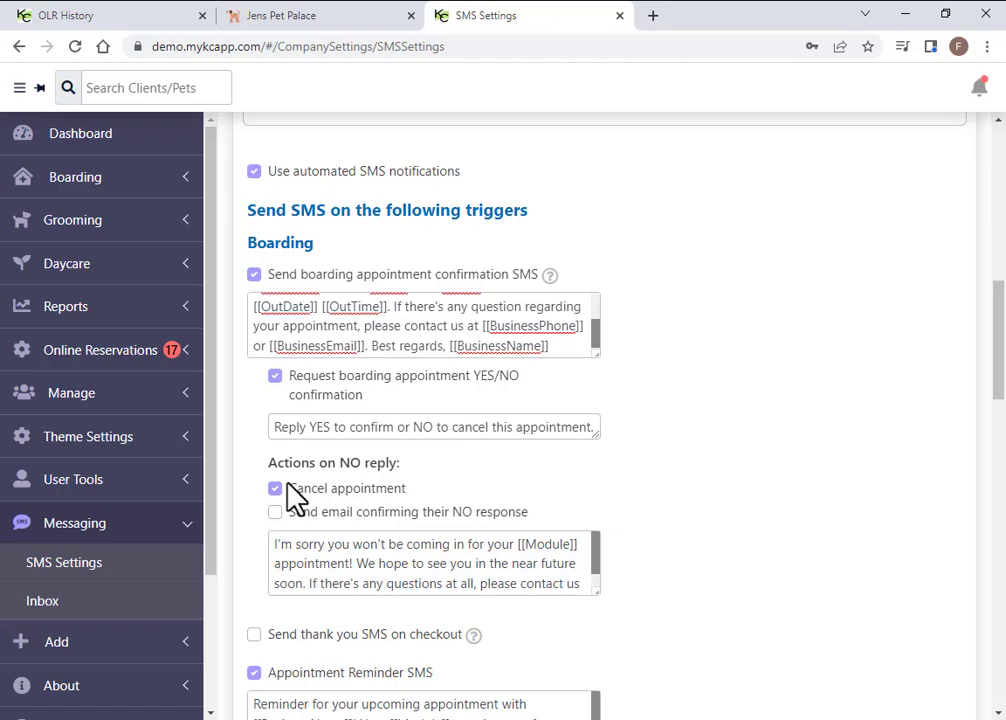
pyautogui.click(275, 512)
pyautogui.scroll(-1, 321, 467)
pyautogui.scroll(-2, 321, 467)
pyautogui.click(254, 373)
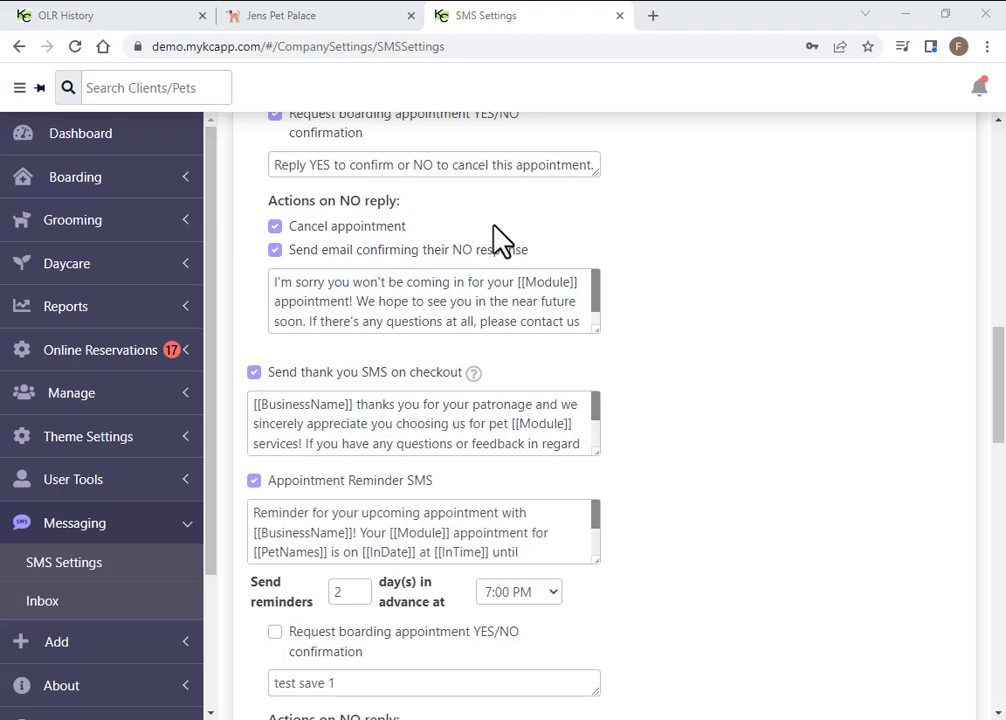
pyautogui.scroll(-2, 640, 478)
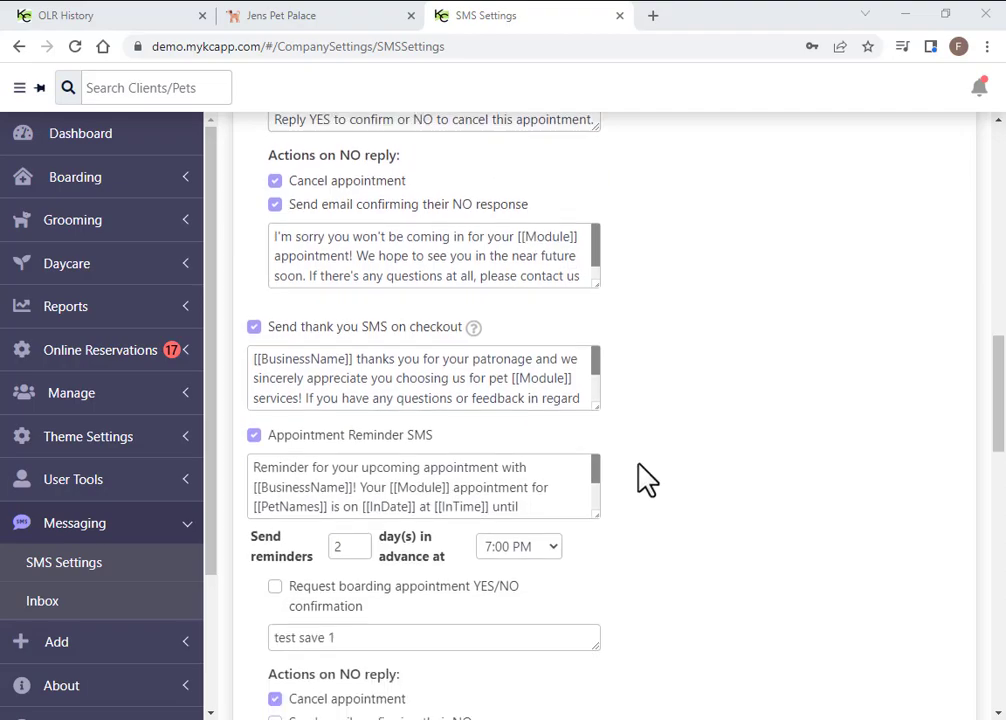
pyautogui.scroll(-6, 645, 480)
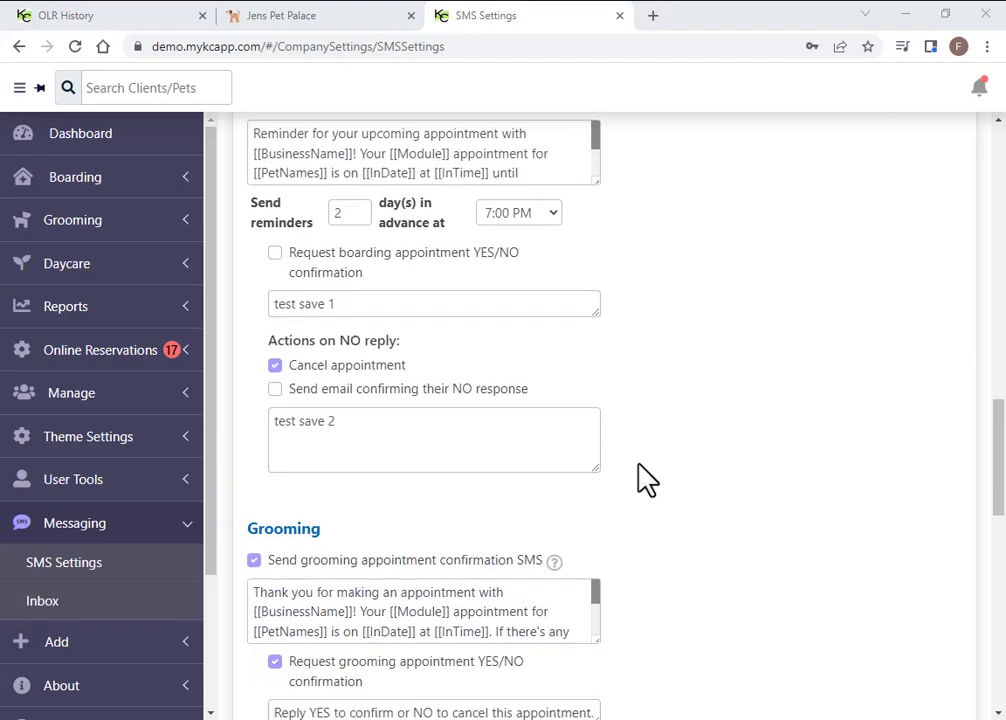
pyautogui.scroll(-4, 645, 480)
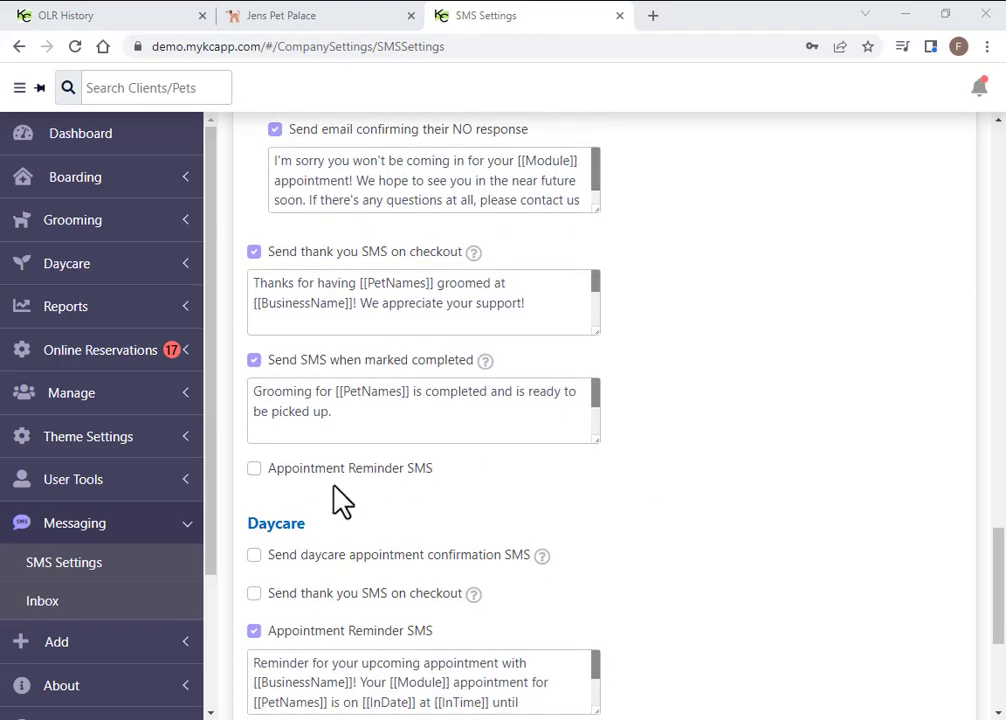
pyautogui.scroll(1, 389, 480)
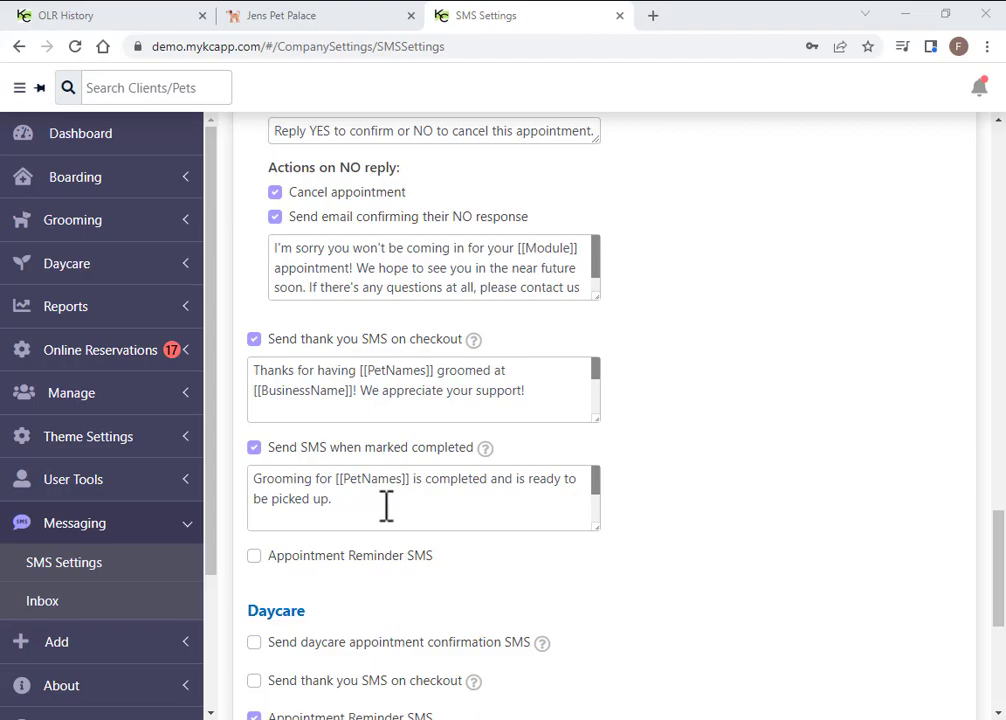
pyautogui.scroll(6, 714, 527)
pyautogui.scroll(3, 714, 527)
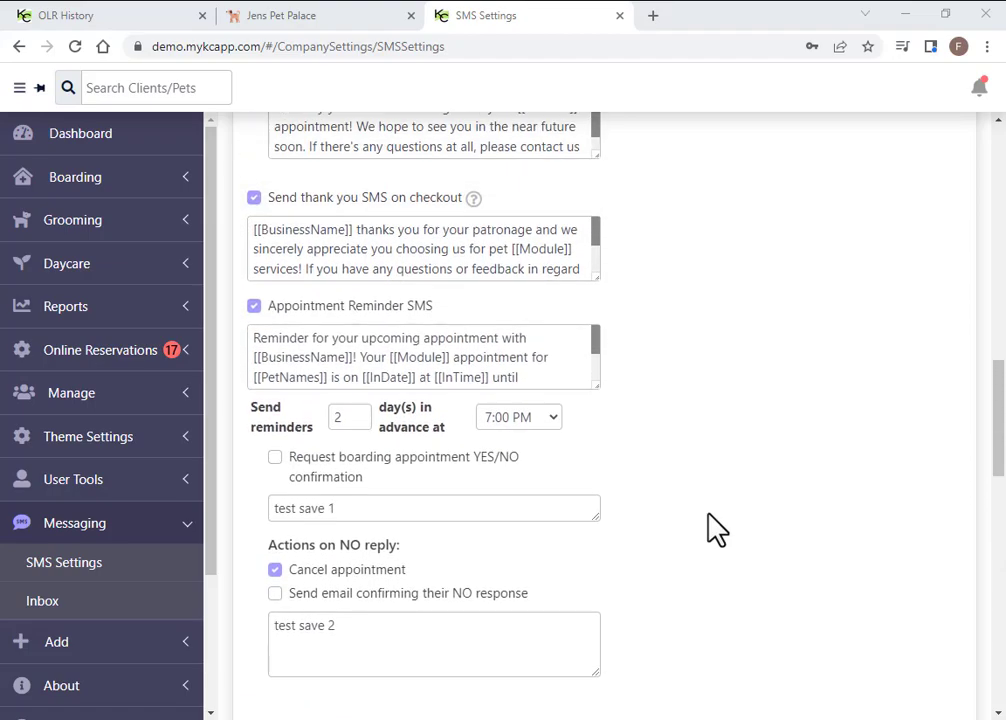
pyautogui.scroll(2, 707, 528)
pyautogui.click(258, 481)
pyautogui.click(256, 481)
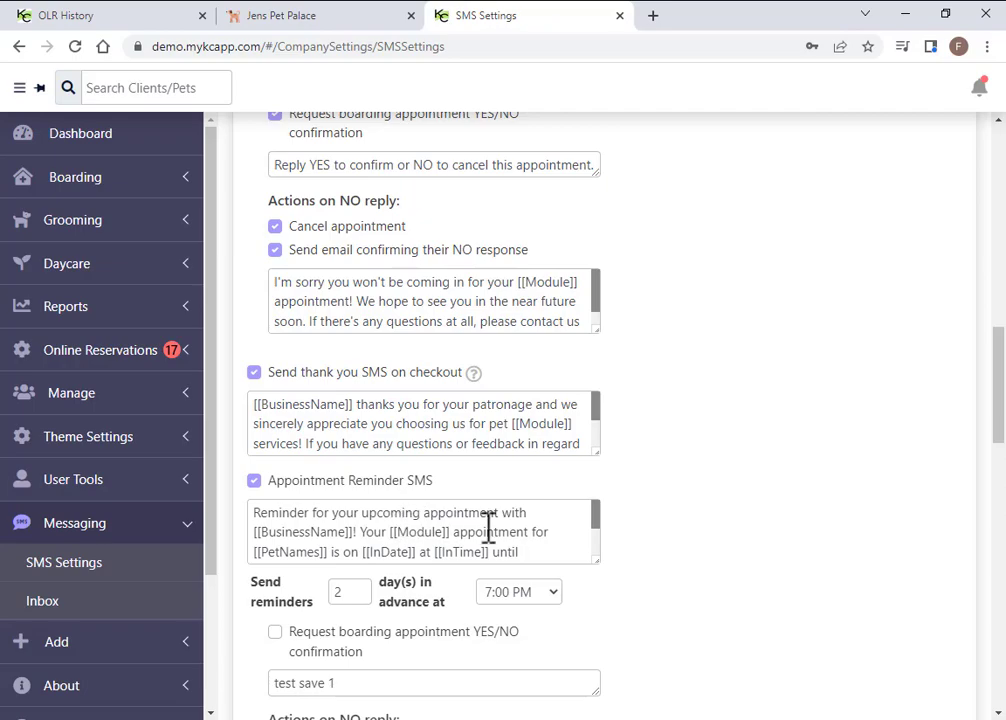
pyautogui.scroll(-1, 602, 548)
pyautogui.doubleClick(338, 506)
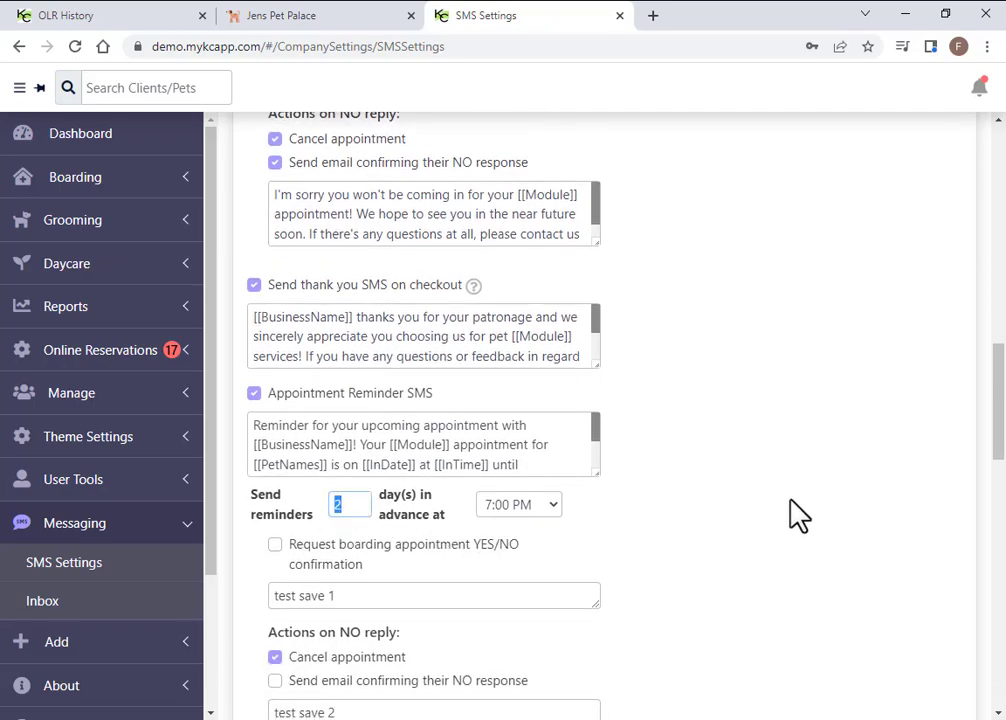
pyautogui.click(557, 513)
pyautogui.click(557, 513)
pyautogui.scroll(-2, 690, 540)
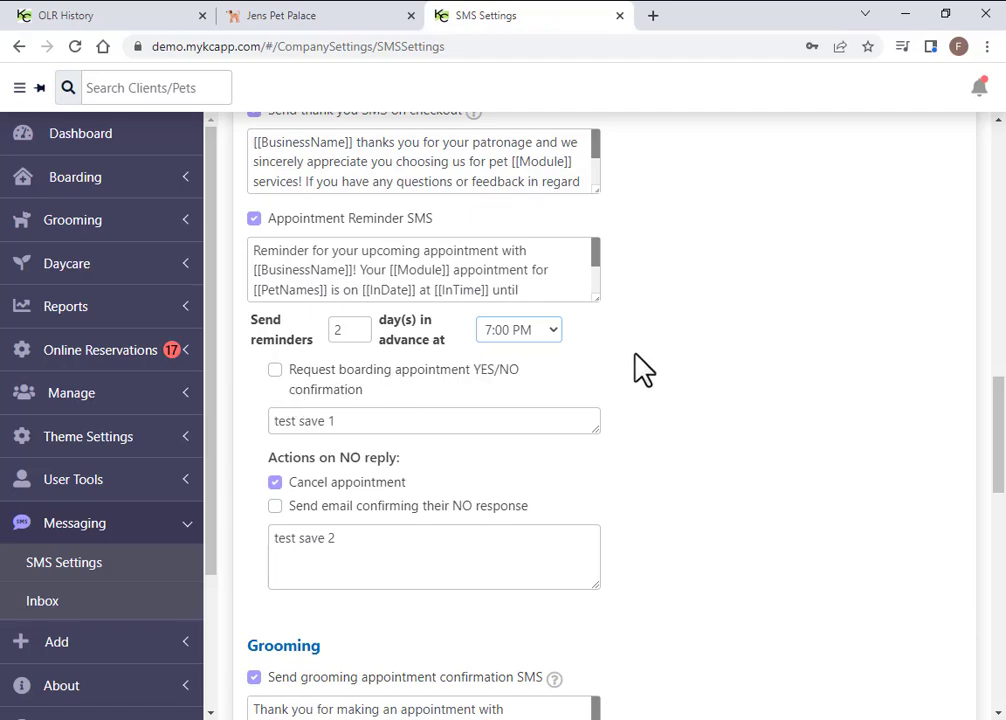
pyautogui.scroll(1, 625, 400)
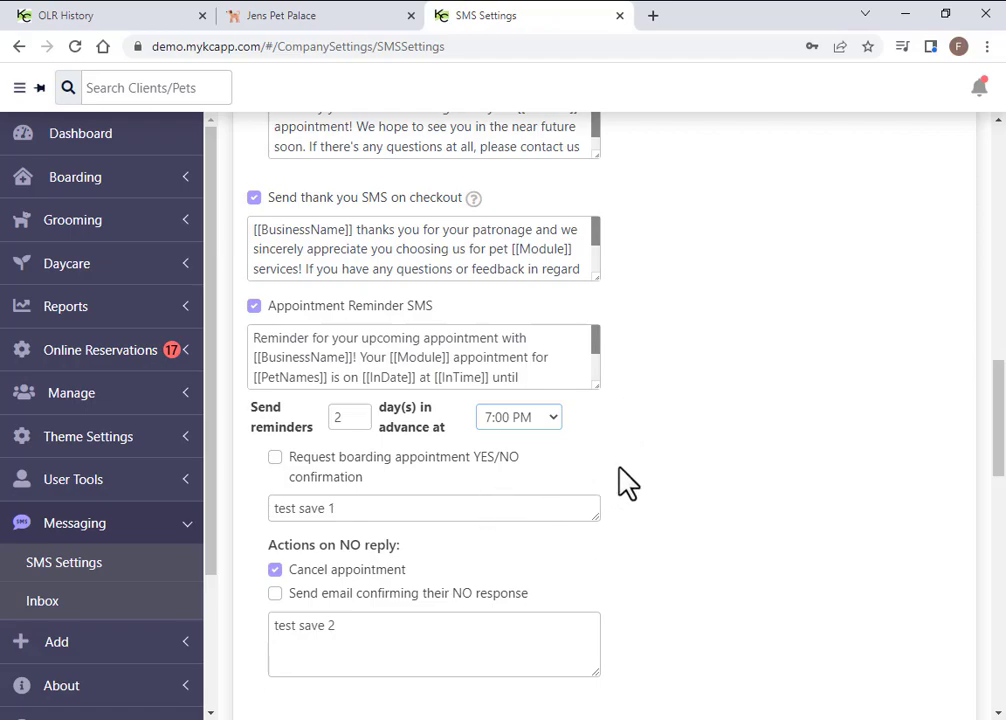
pyautogui.scroll(-3, 716, 505)
pyautogui.scroll(-1, 700, 520)
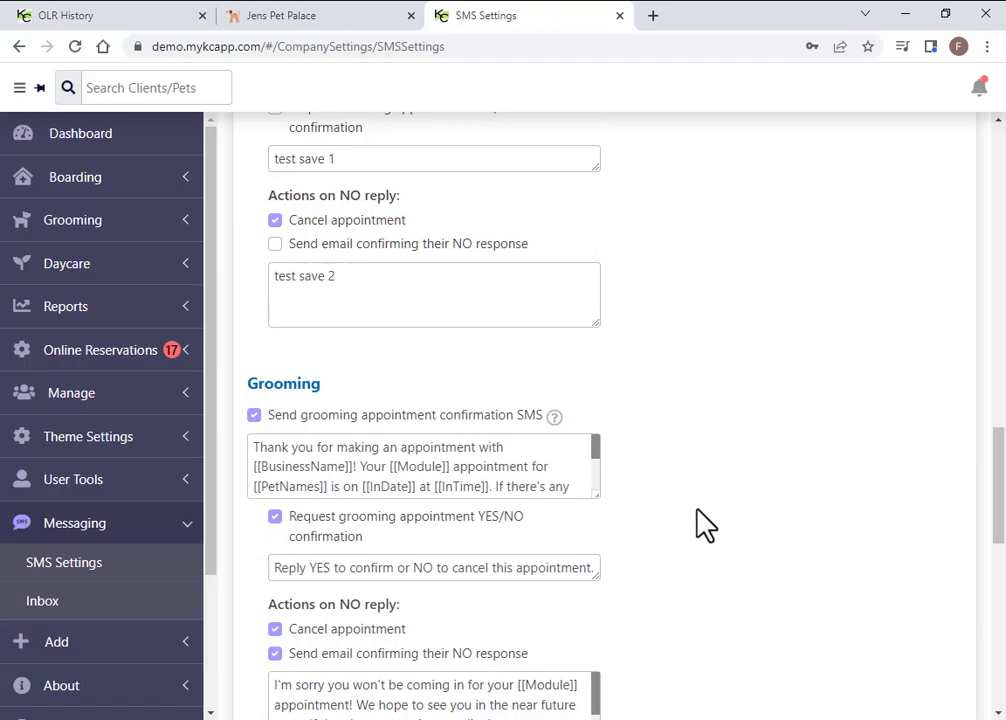
# Open the top client's inbox conversation and type a short greeting addressed to the client
pyautogui.click(38, 603)
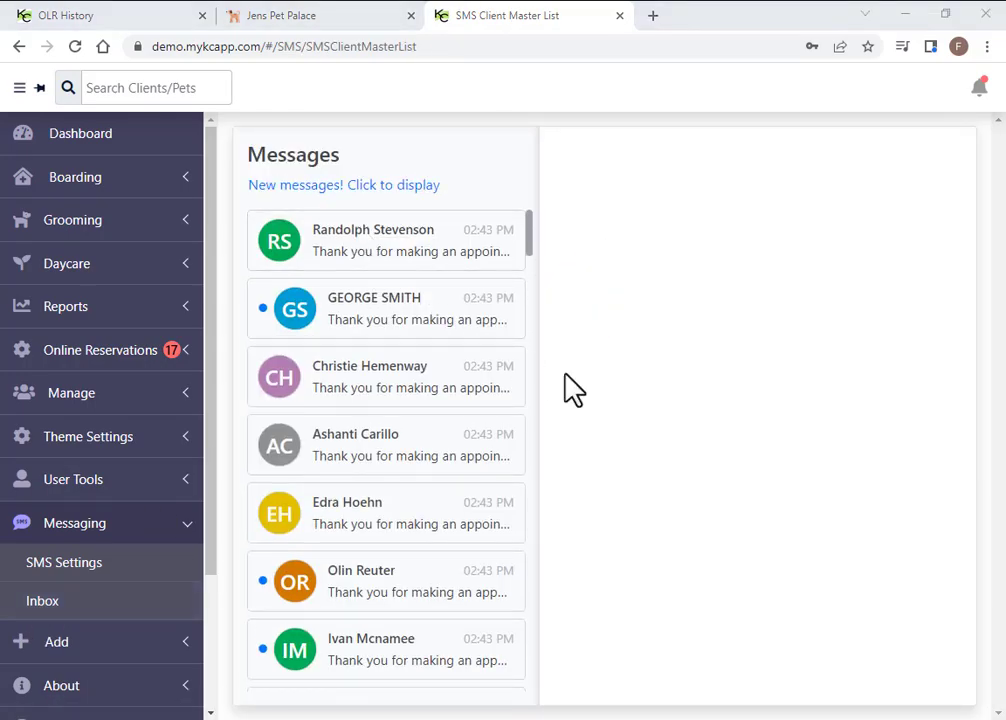
pyautogui.click(362, 244)
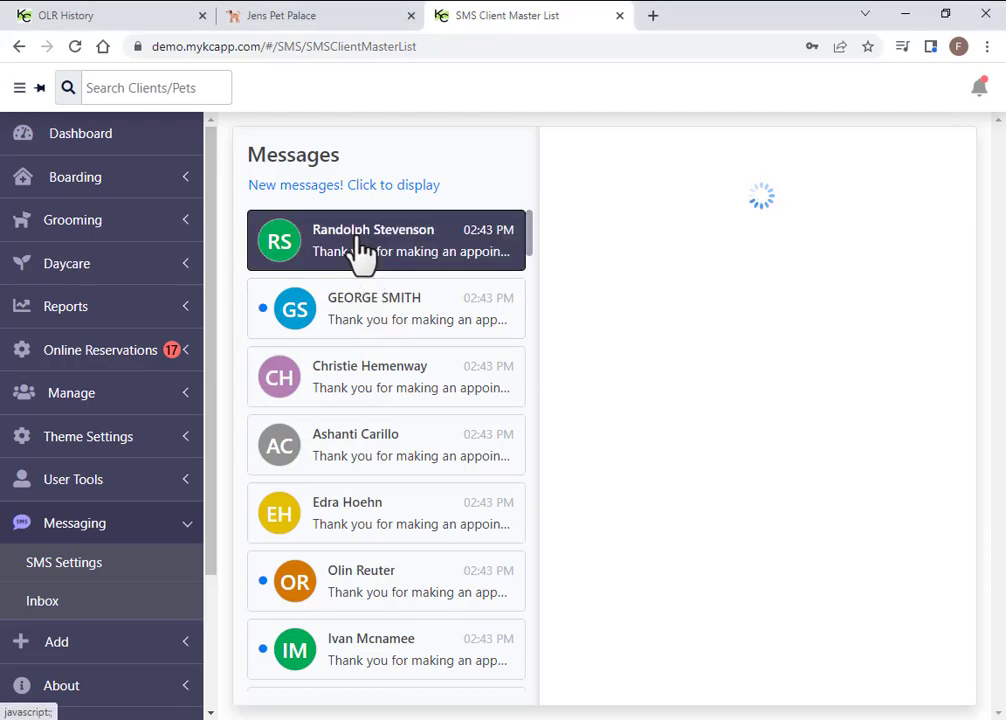
pyautogui.scroll(-1, 562, 376)
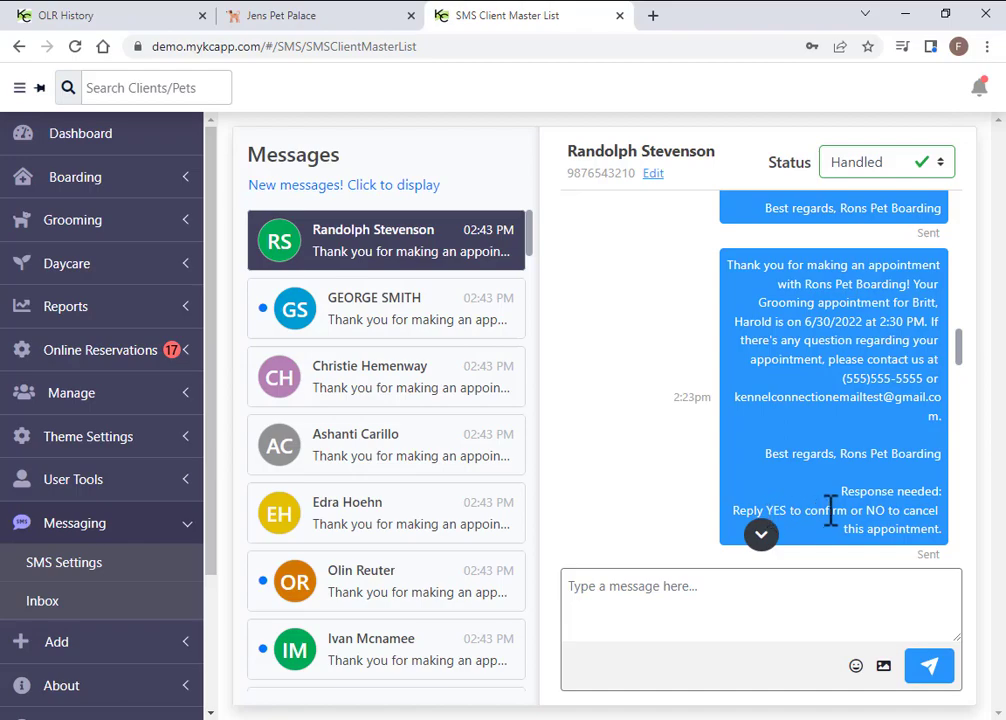
pyautogui.click(721, 619)
pyautogui.write('H')
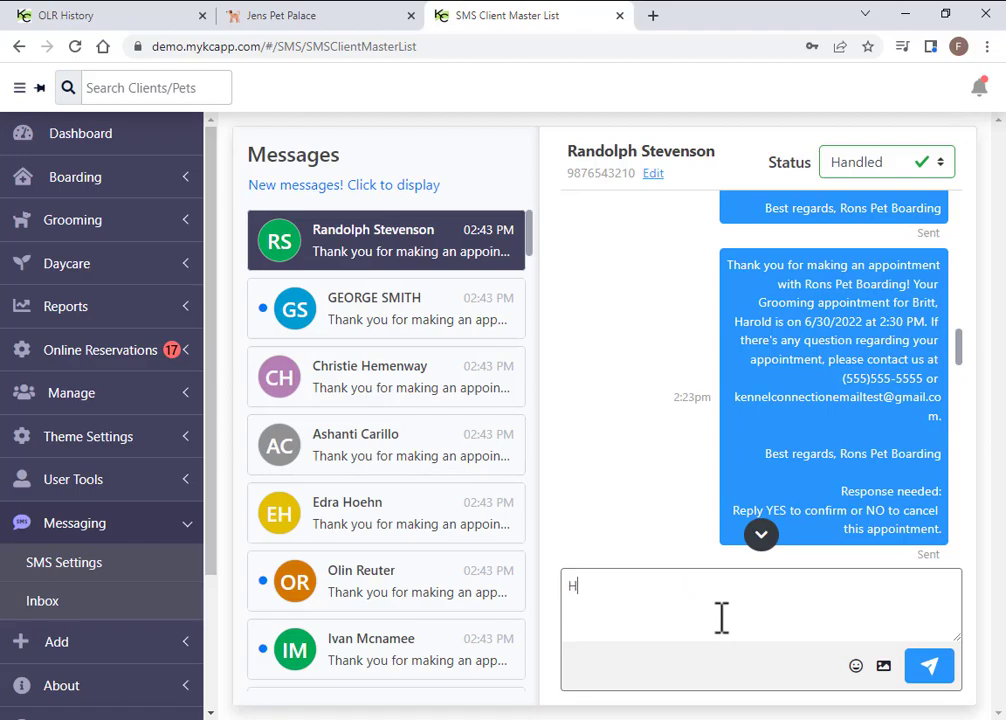
pyautogui.write('i Randolph.')
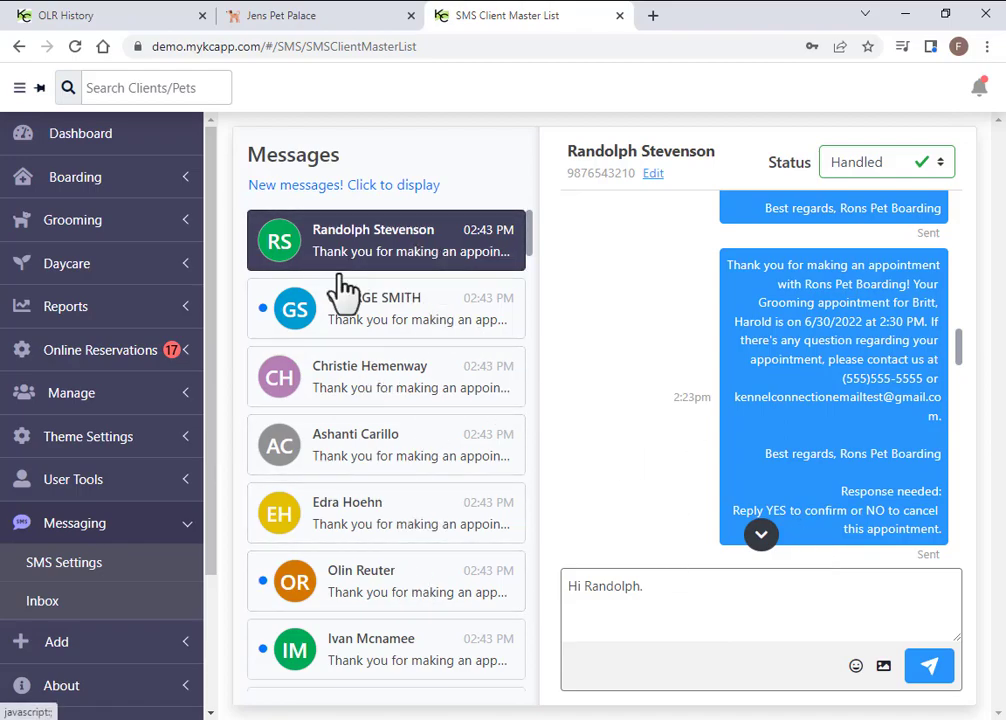
# Browse other conversations, then set the top client's conversation status to Needs Review
pyautogui.click(395, 320)
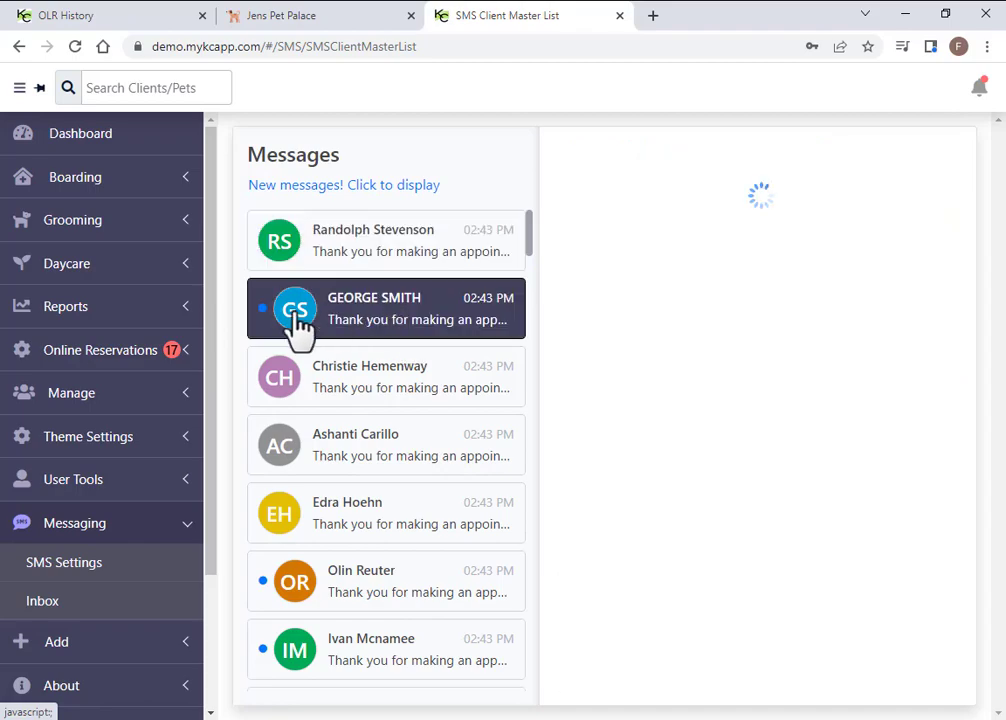
pyautogui.click(335, 518)
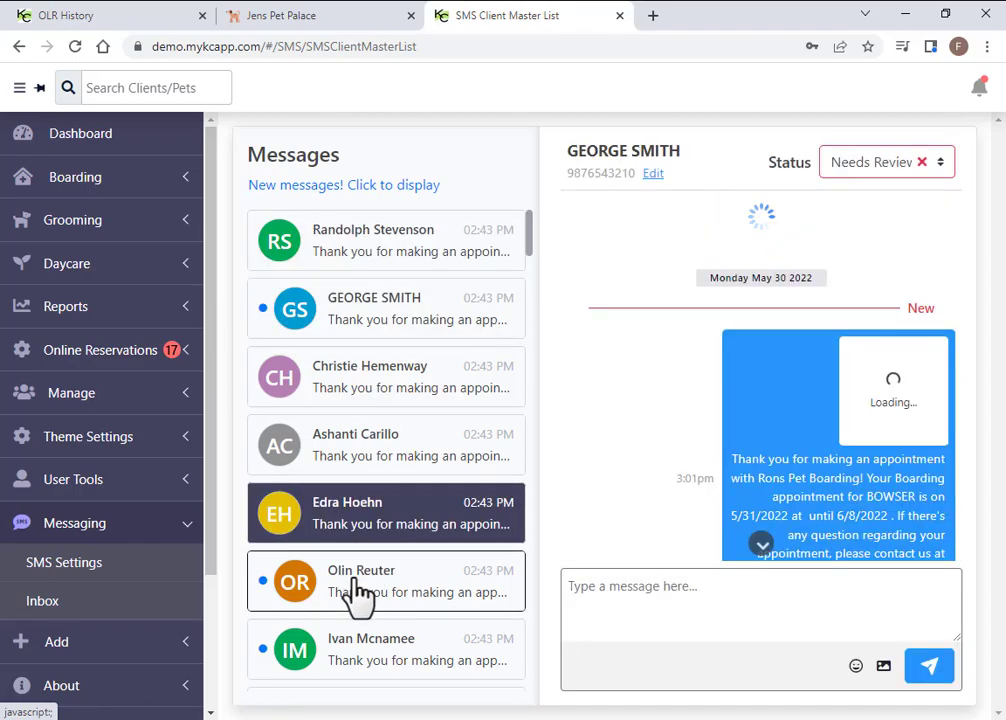
pyautogui.click(411, 251)
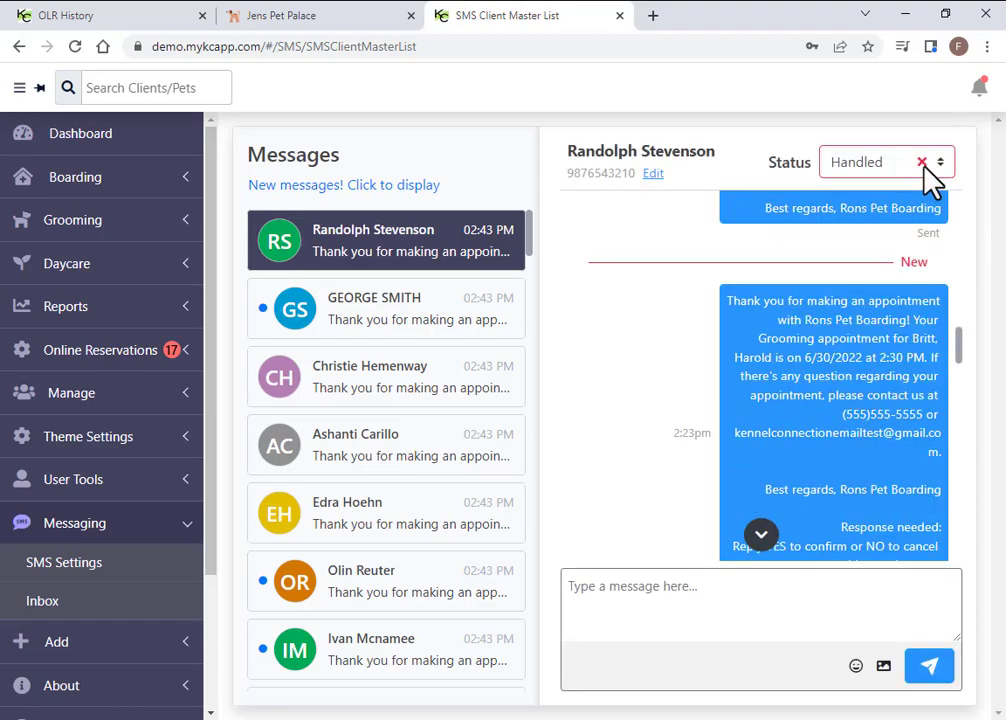
pyautogui.click(942, 168)
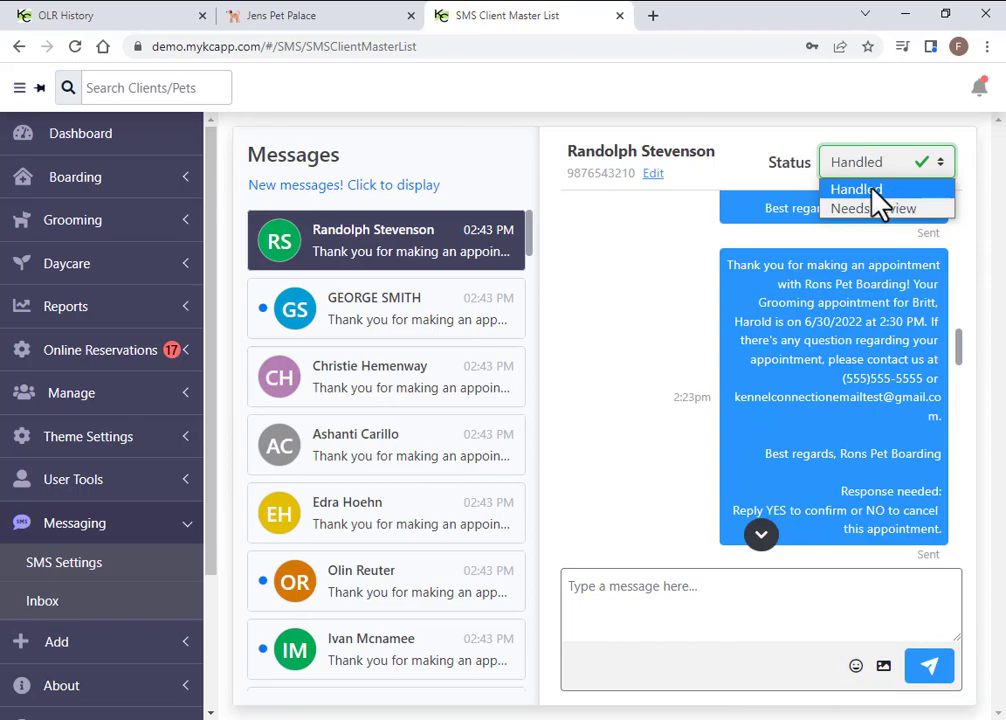
pyautogui.click(878, 208)
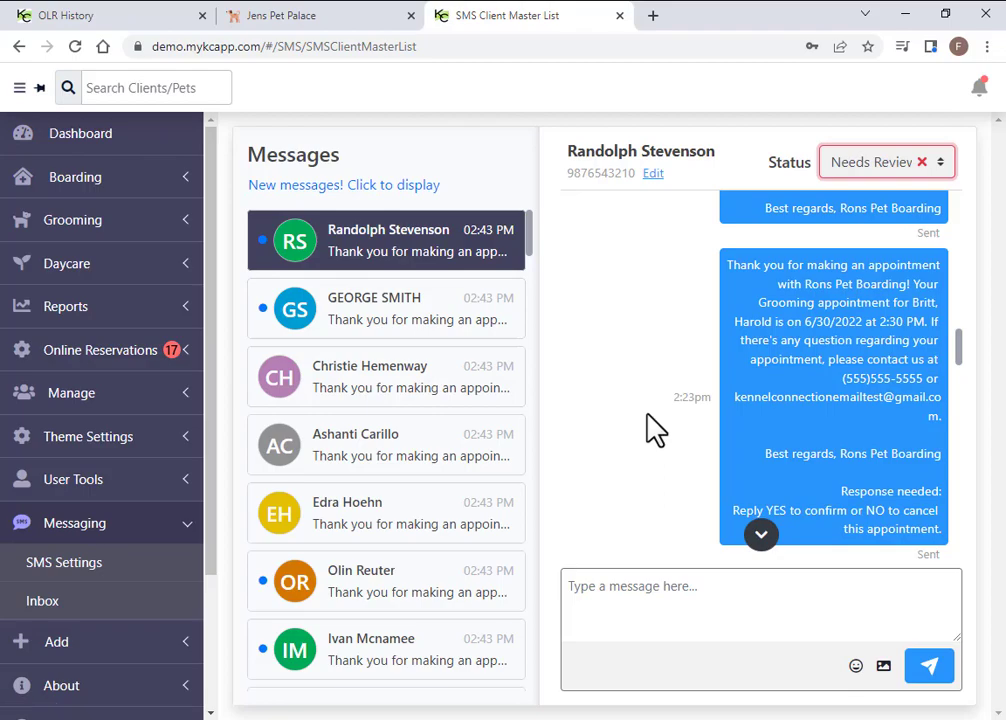
# Search 'b', open the record of Bibs's owner, and open their SMS thread
pyautogui.click(163, 88)
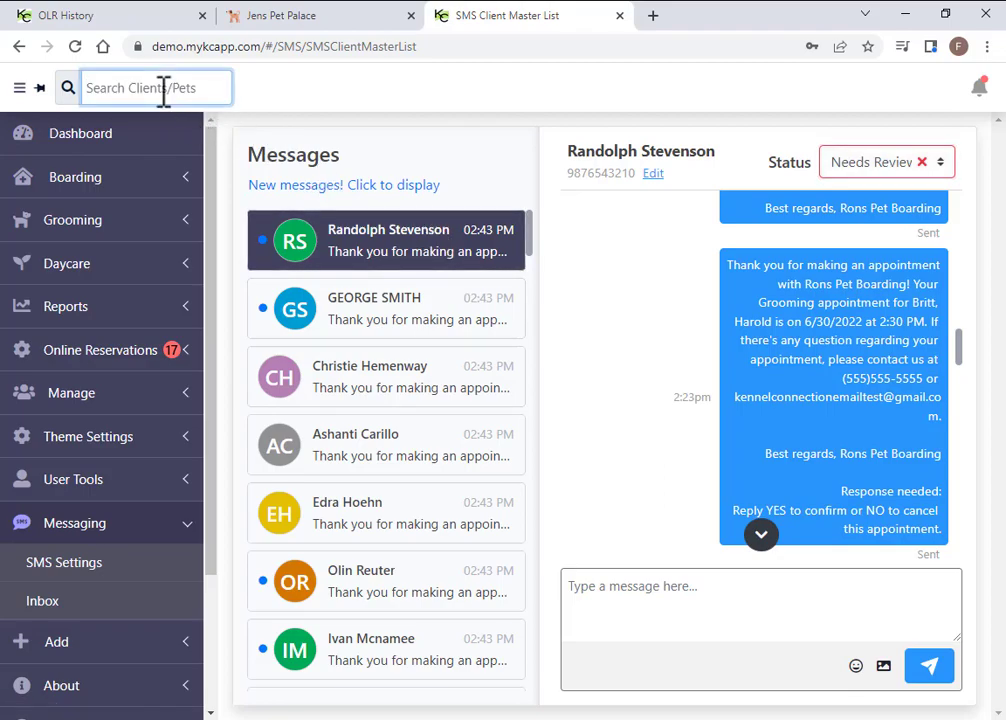
pyautogui.write('b')
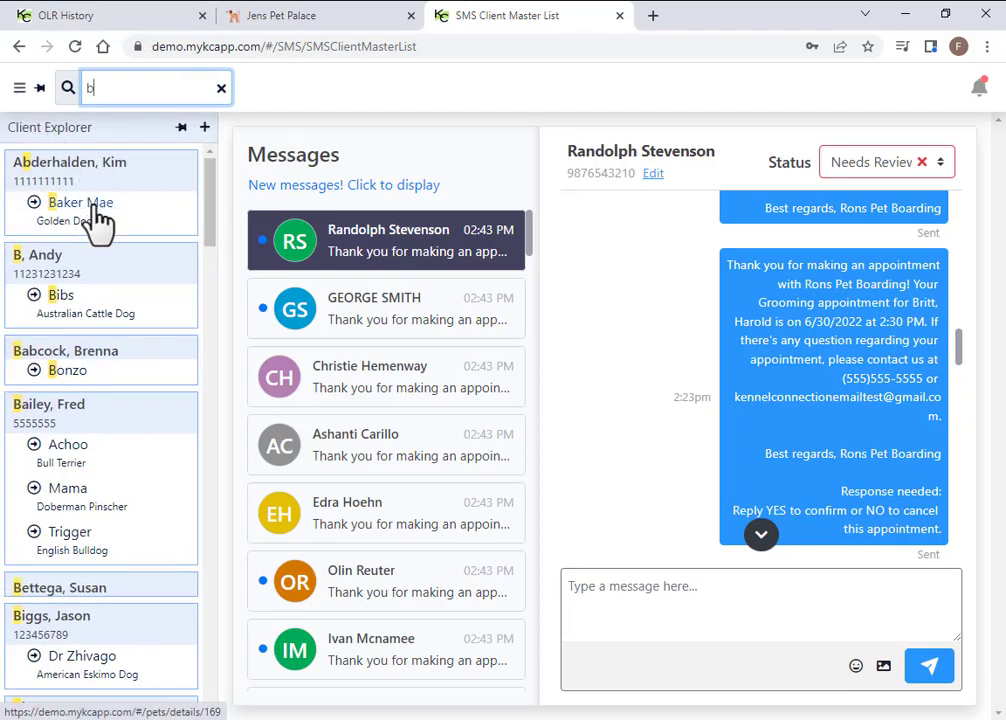
pyautogui.click(42, 264)
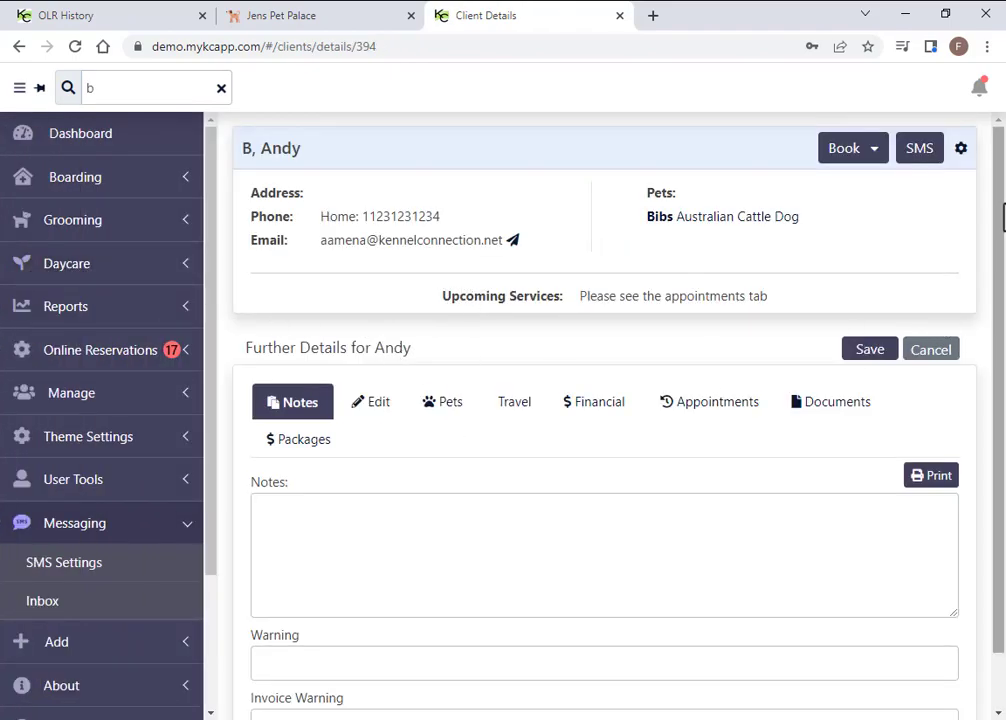
pyautogui.click(921, 152)
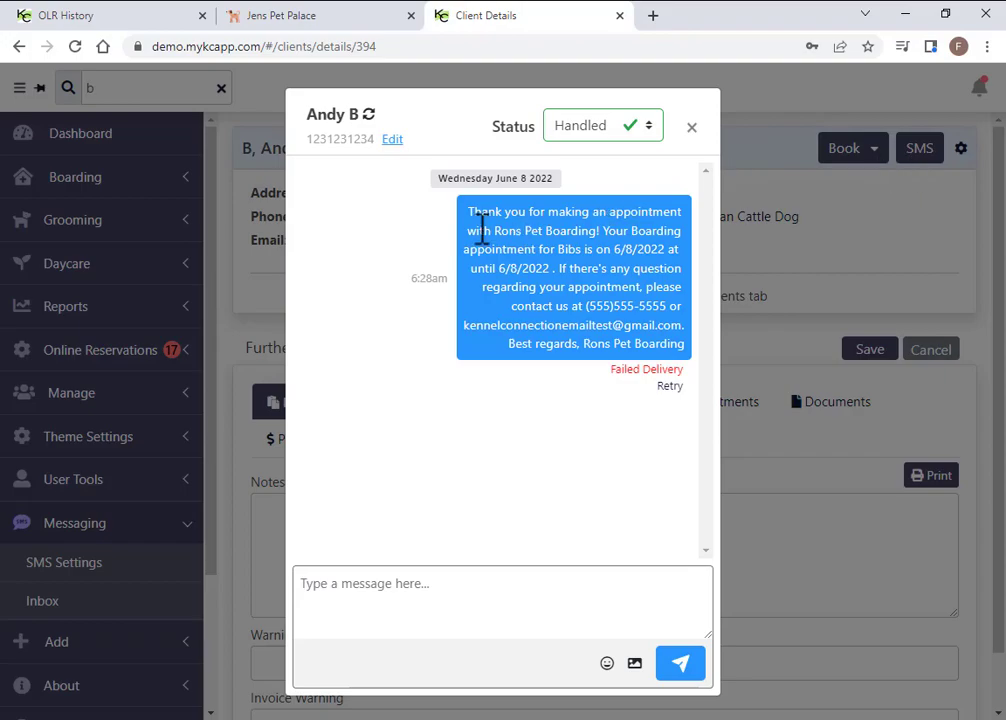
pyautogui.click(512, 598)
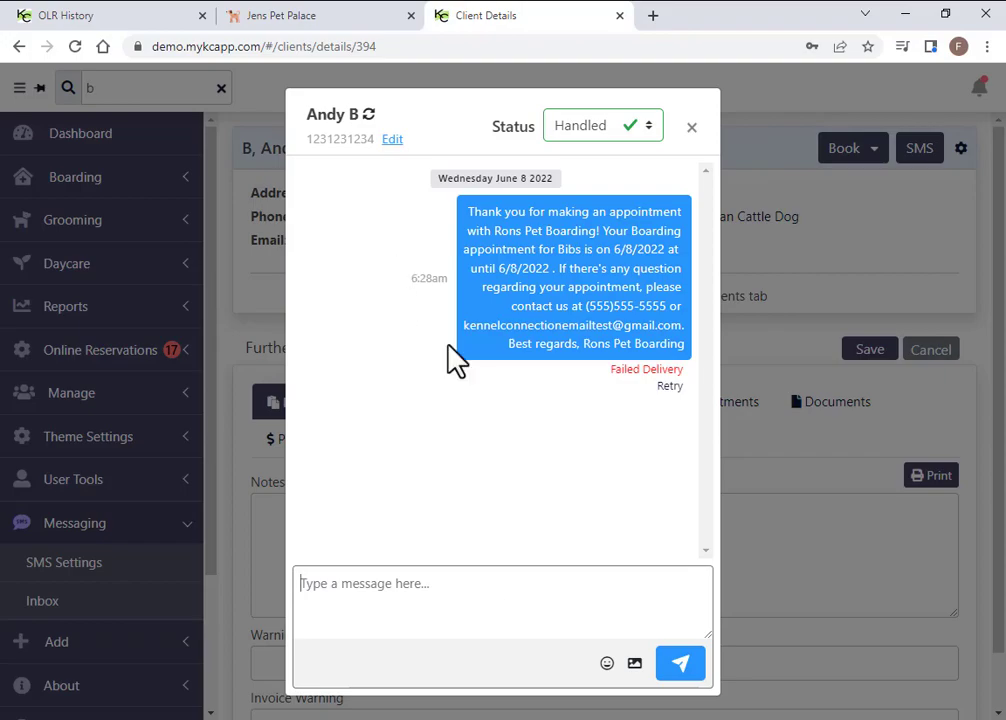
# Try the Cell, Home and Number not linked SMS options, cancel, and close the SMS thread
pyautogui.click(392, 140)
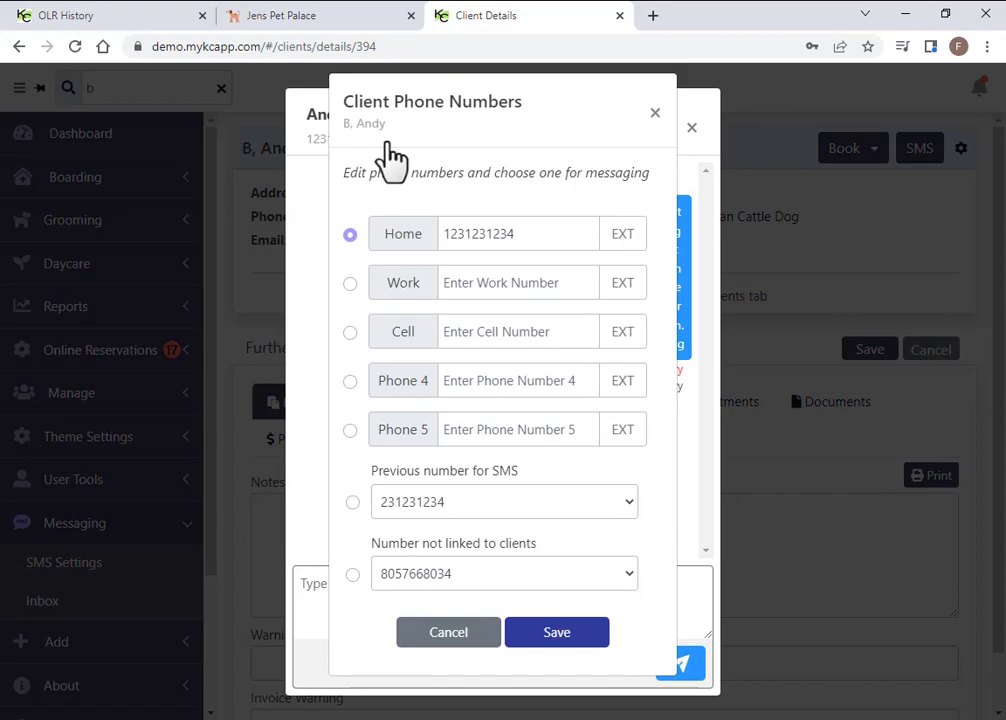
pyautogui.moveTo(419, 337); pyautogui.dragTo(379, 337)
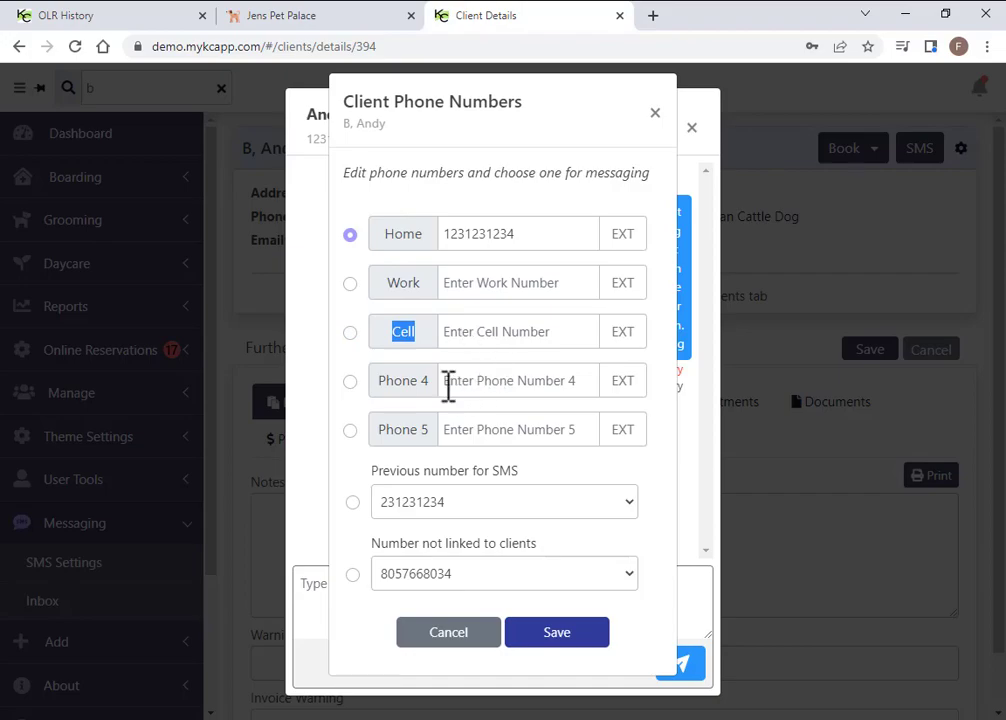
pyautogui.click(405, 337)
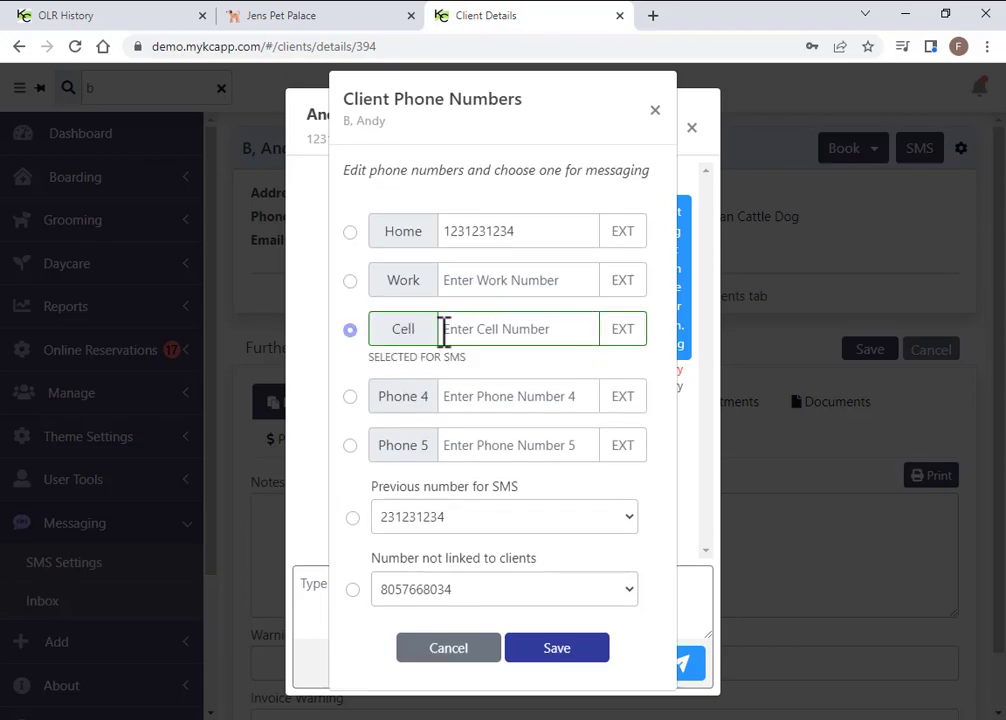
pyautogui.click(349, 233)
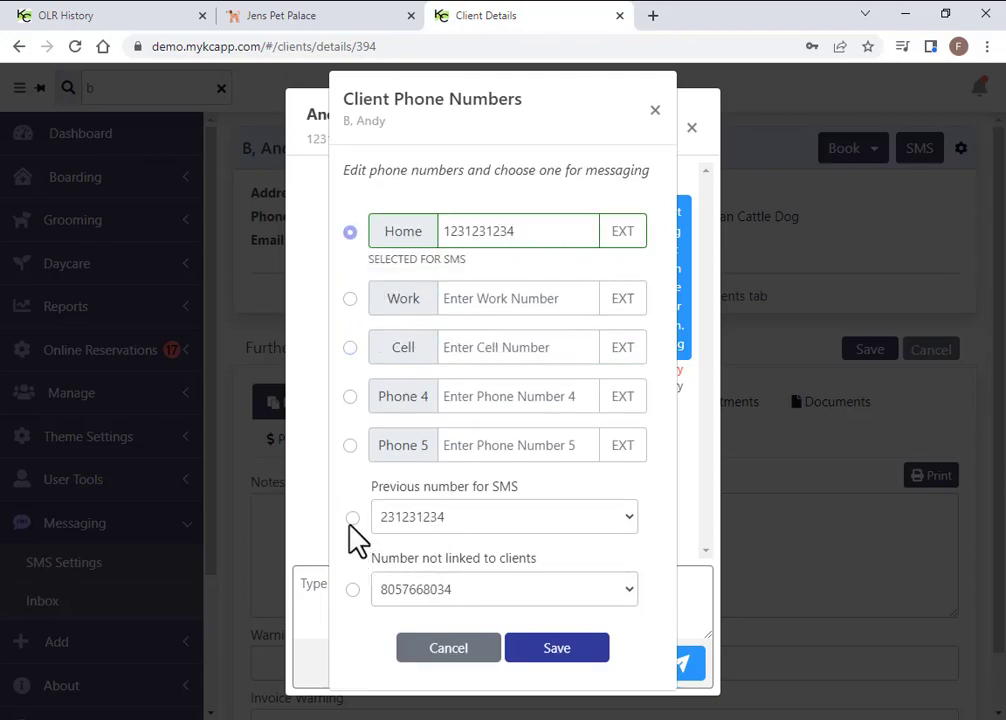
pyautogui.click(353, 589)
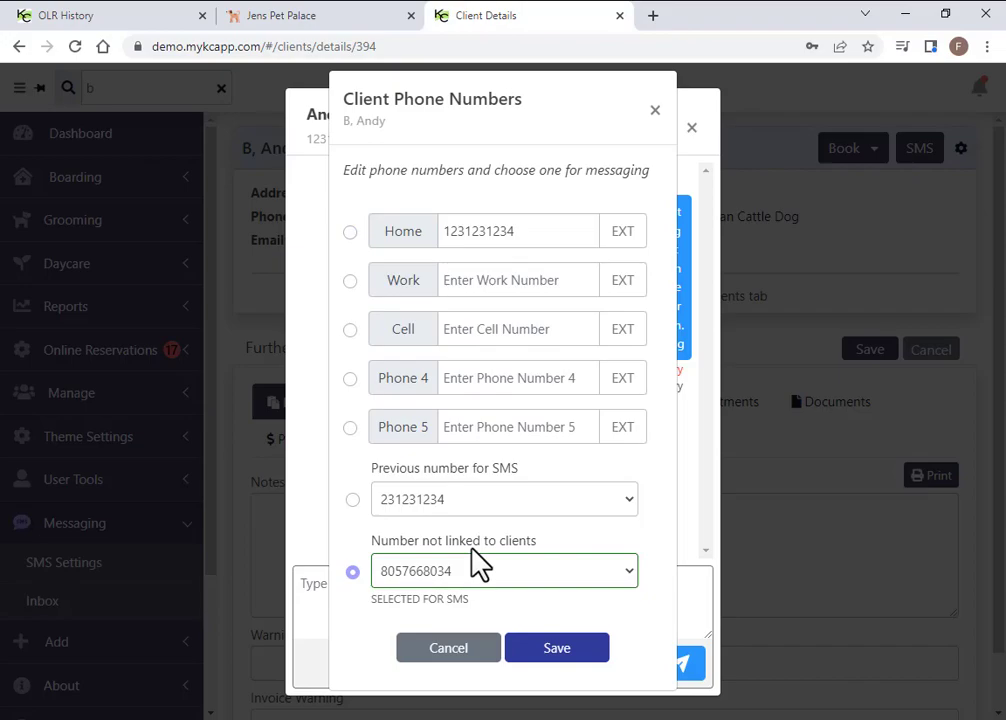
pyautogui.click(448, 649)
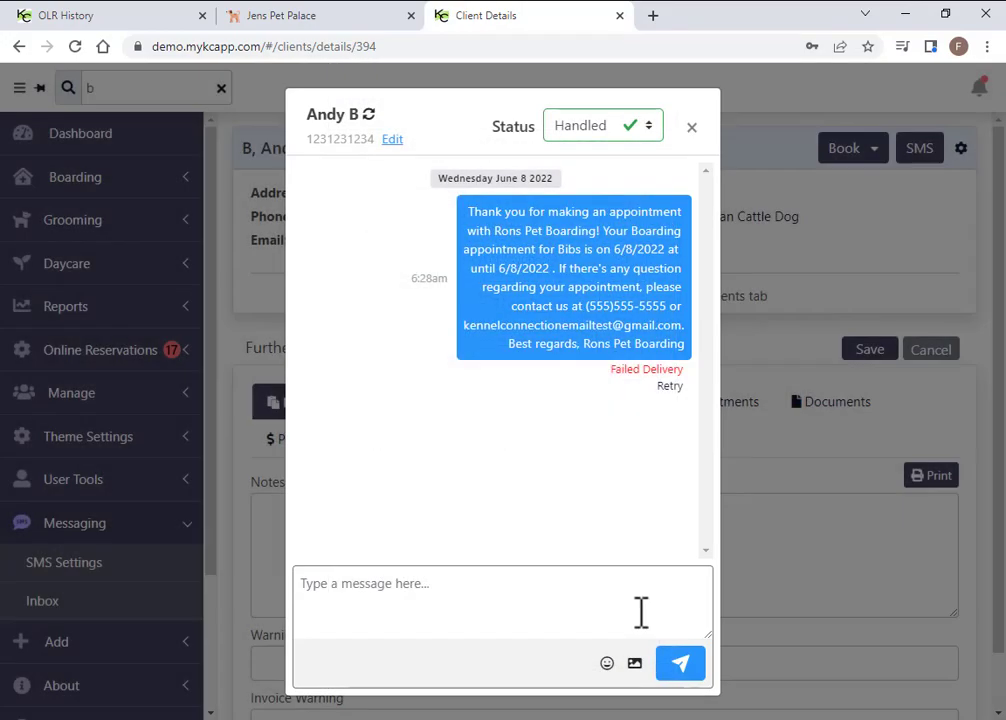
pyautogui.click(692, 131)
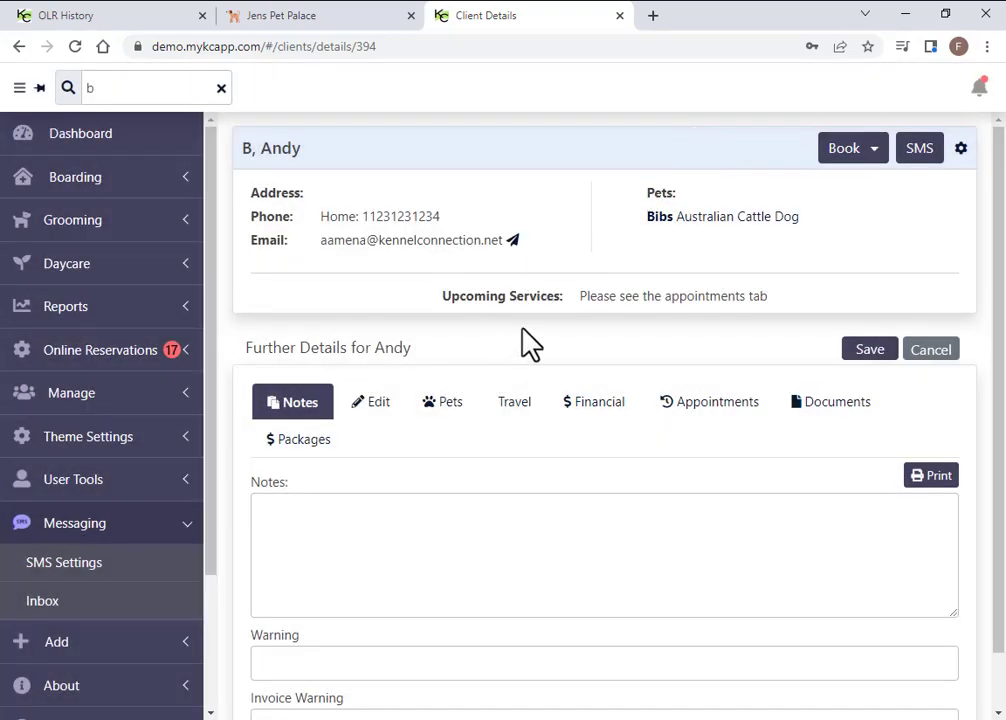
# From the Dashboard's Bear boarding row, view the owner's client record and briefly check their SMS thread
pyautogui.click(82, 140)
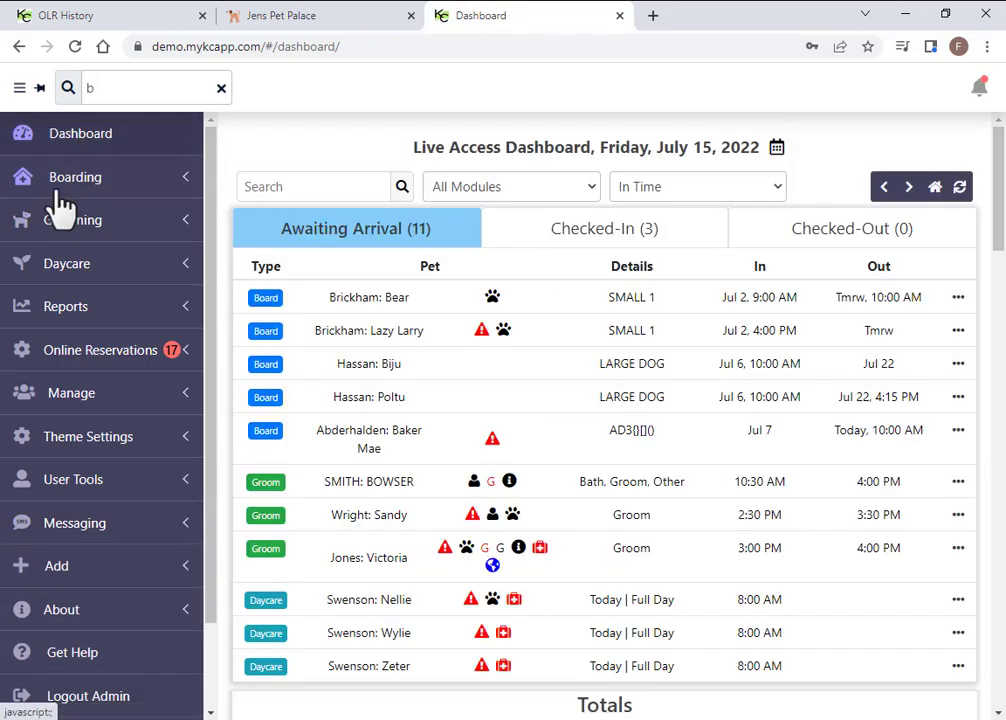
pyautogui.click(958, 297)
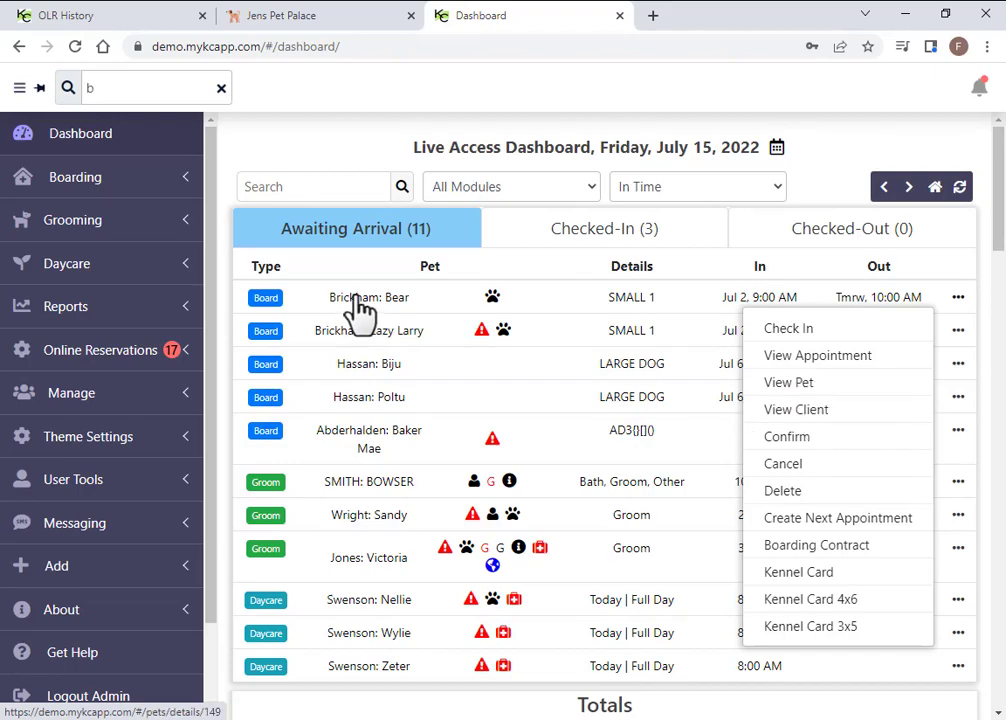
pyautogui.click(957, 298)
pyautogui.click(957, 298)
pyautogui.click(806, 414)
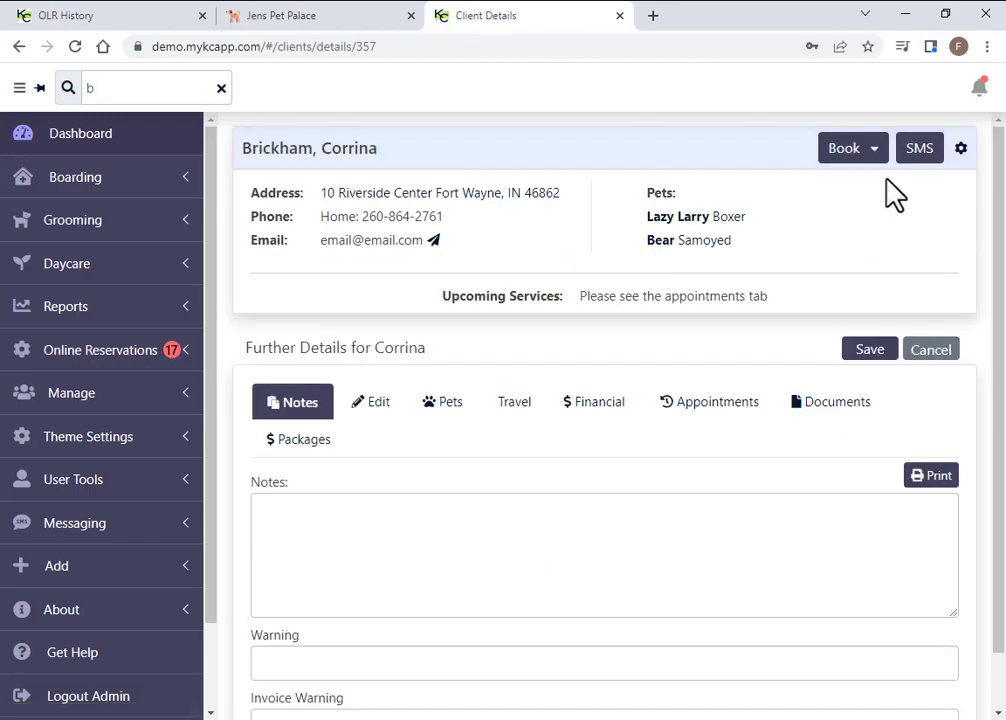
pyautogui.click(919, 149)
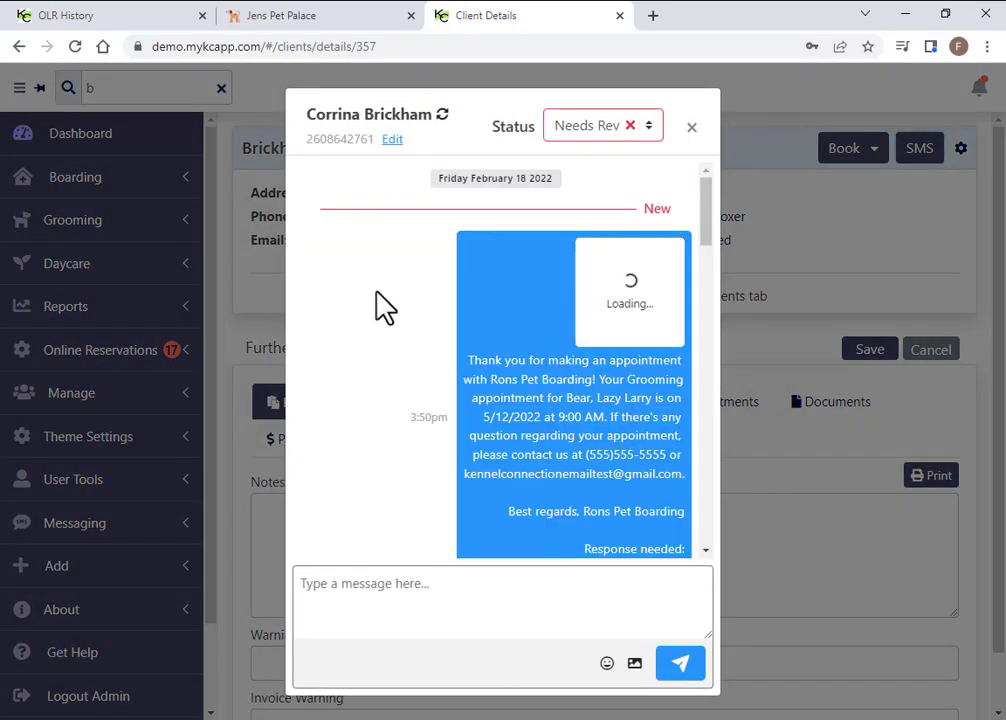
pyautogui.click(691, 128)
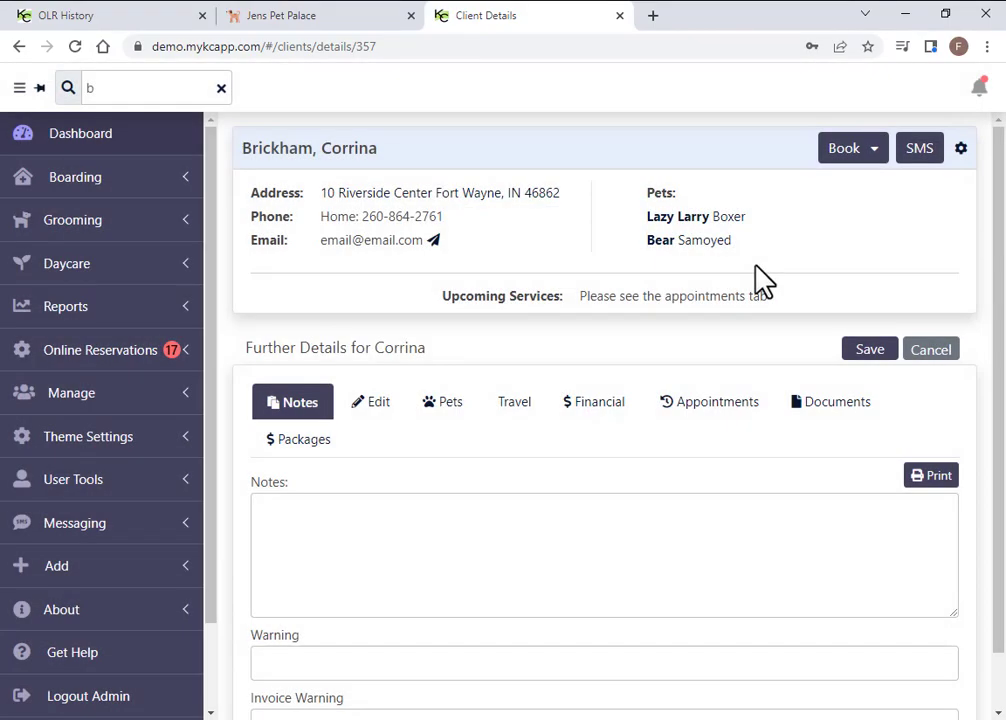